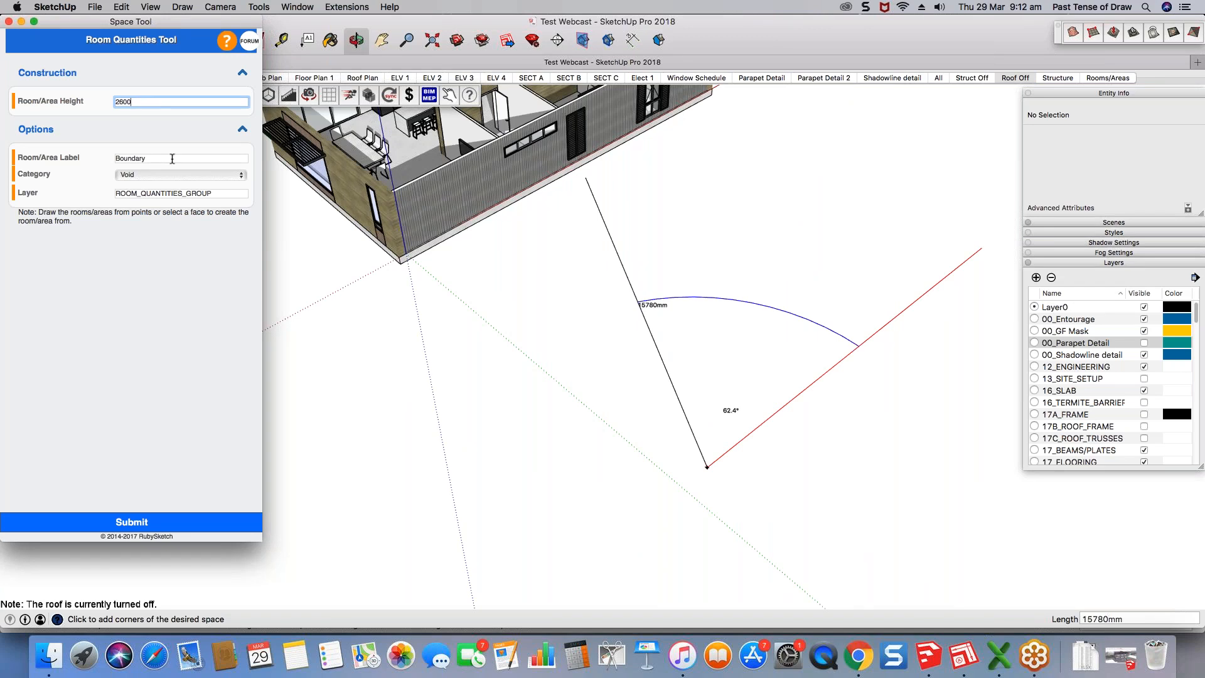
Step: Label the room Master Bed, assign it the Bedroom category, and submit the room quantity settings
key(Tab)
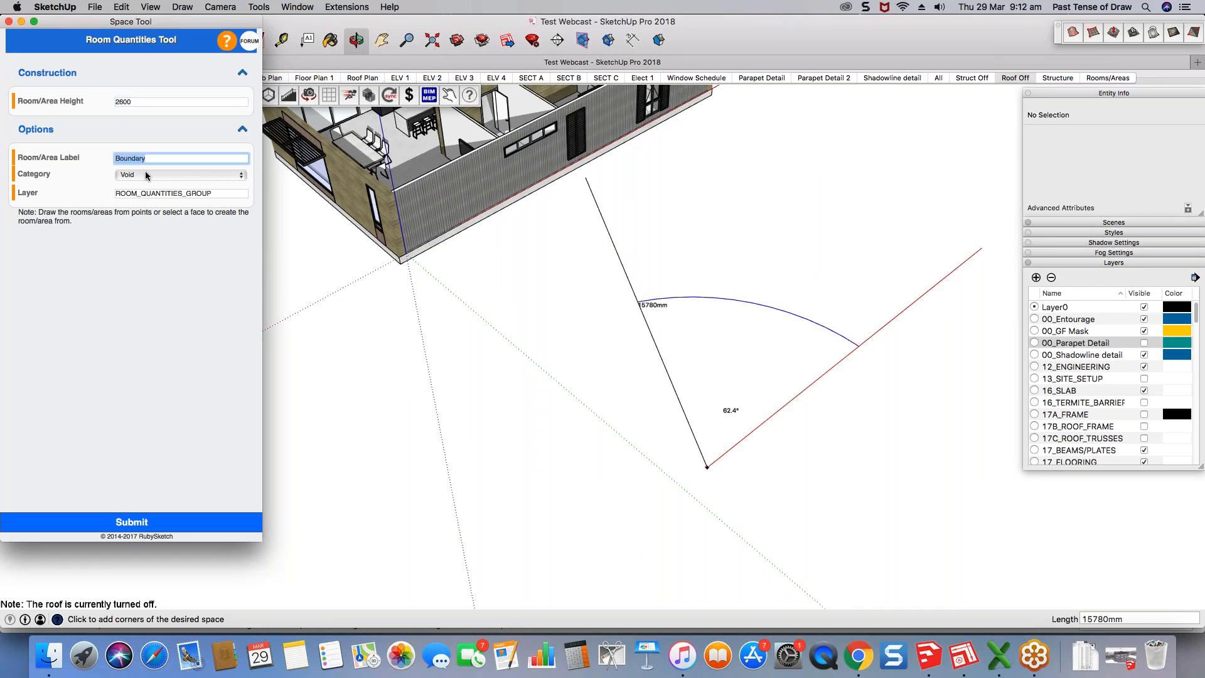
click(147, 175)
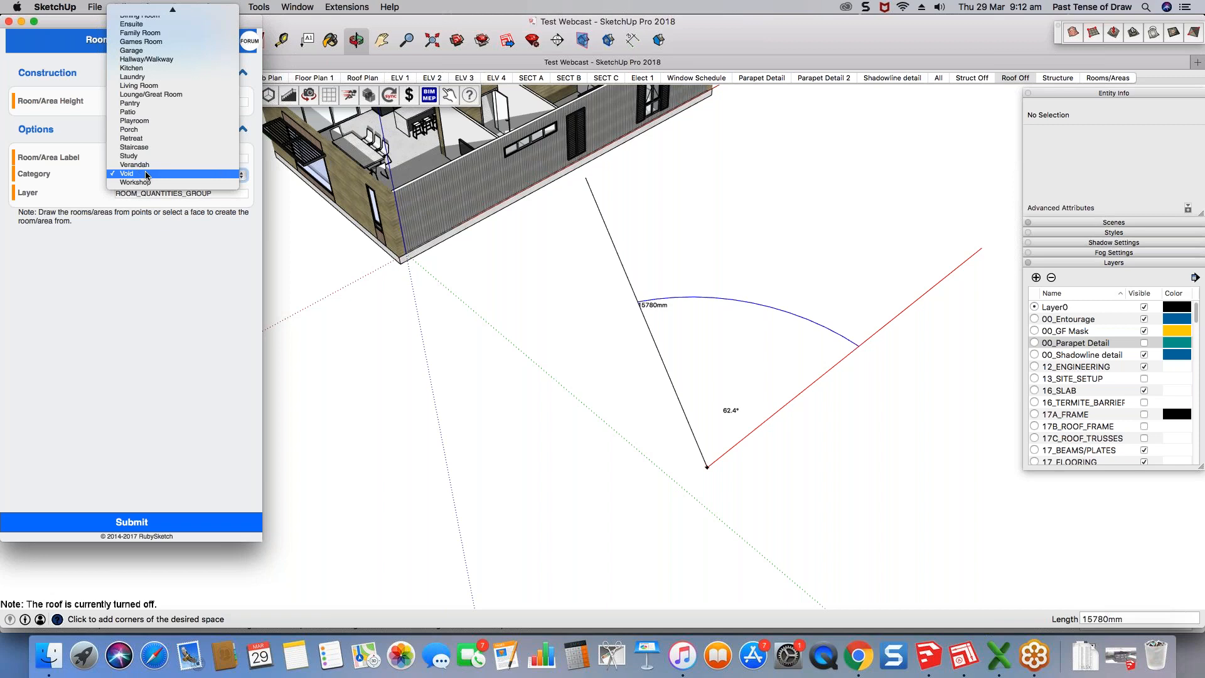
scroll(138, 99, up, 1)
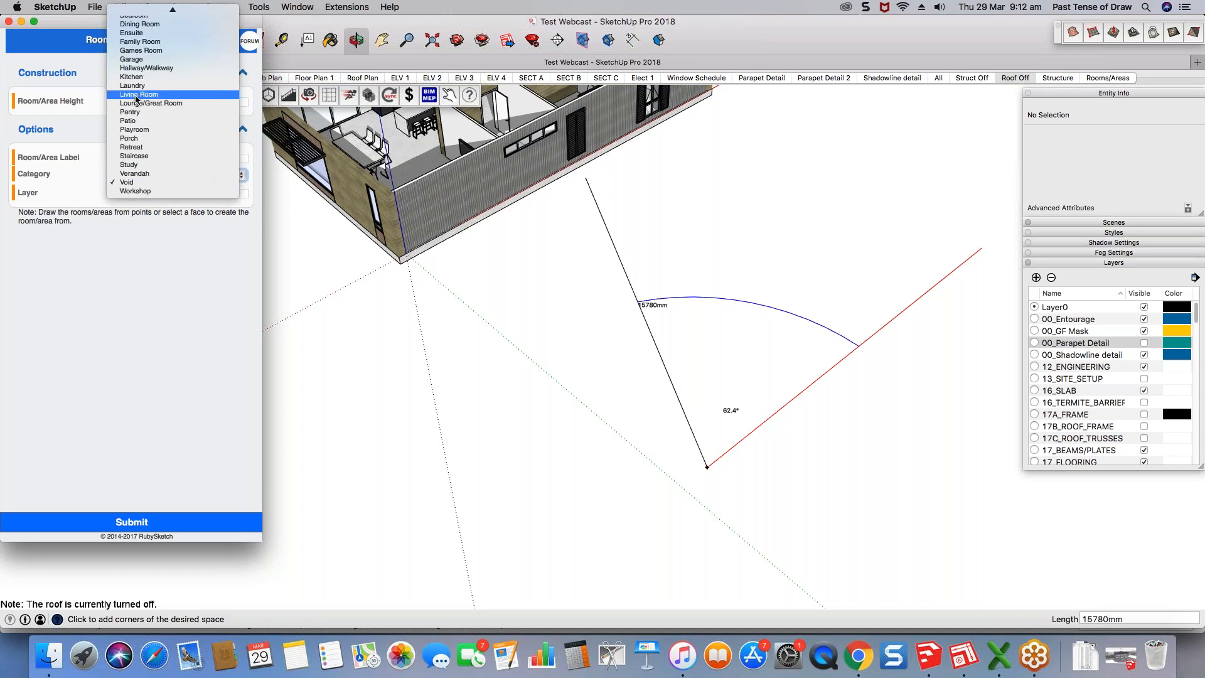
scroll(138, 99, up, 3)
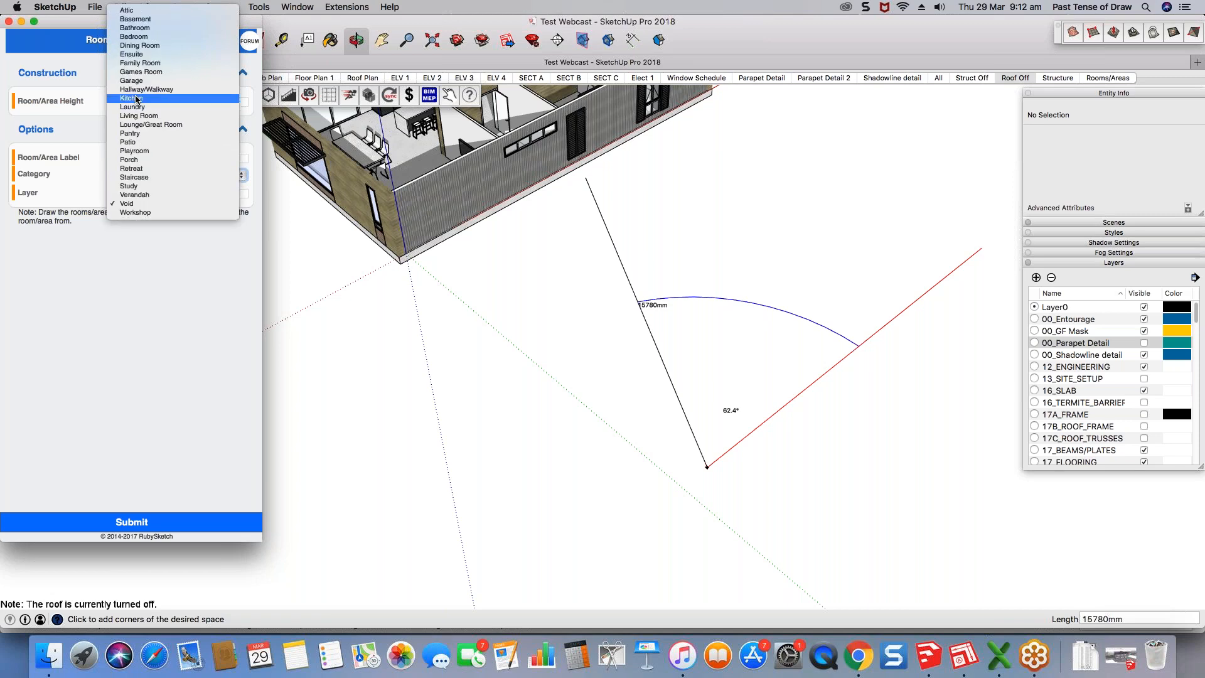
click(140, 129)
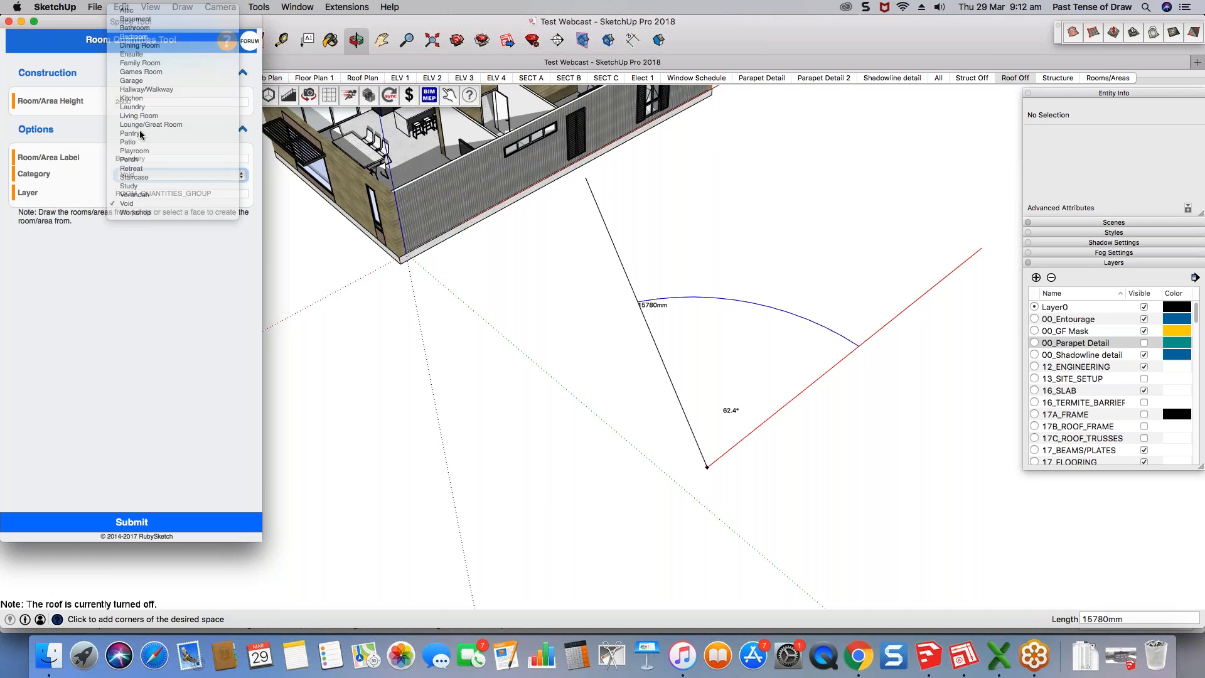
click(157, 159)
text(Master Bed)
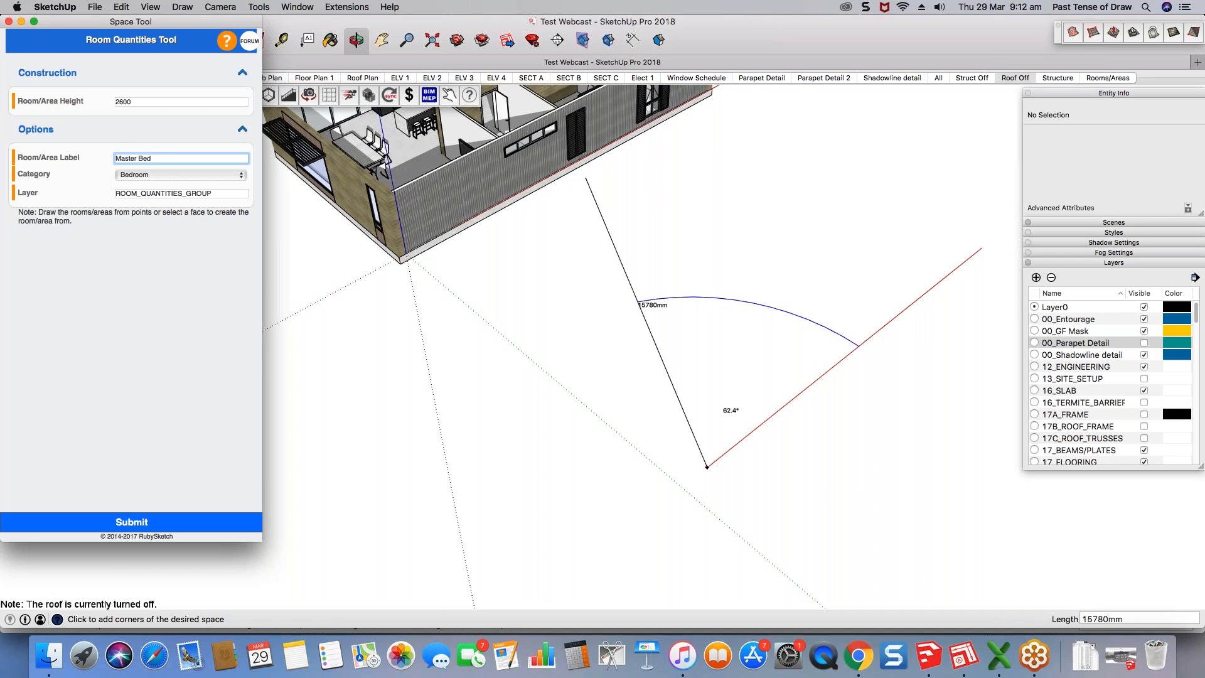
click(176, 175)
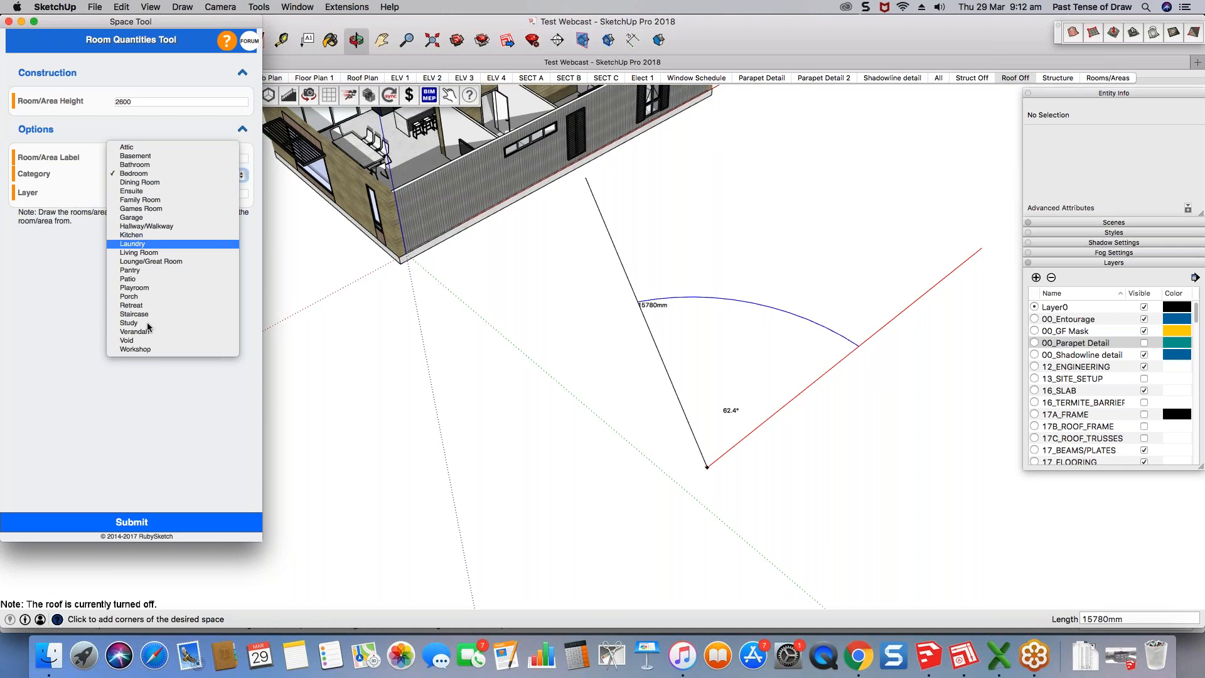
click(32, 259)
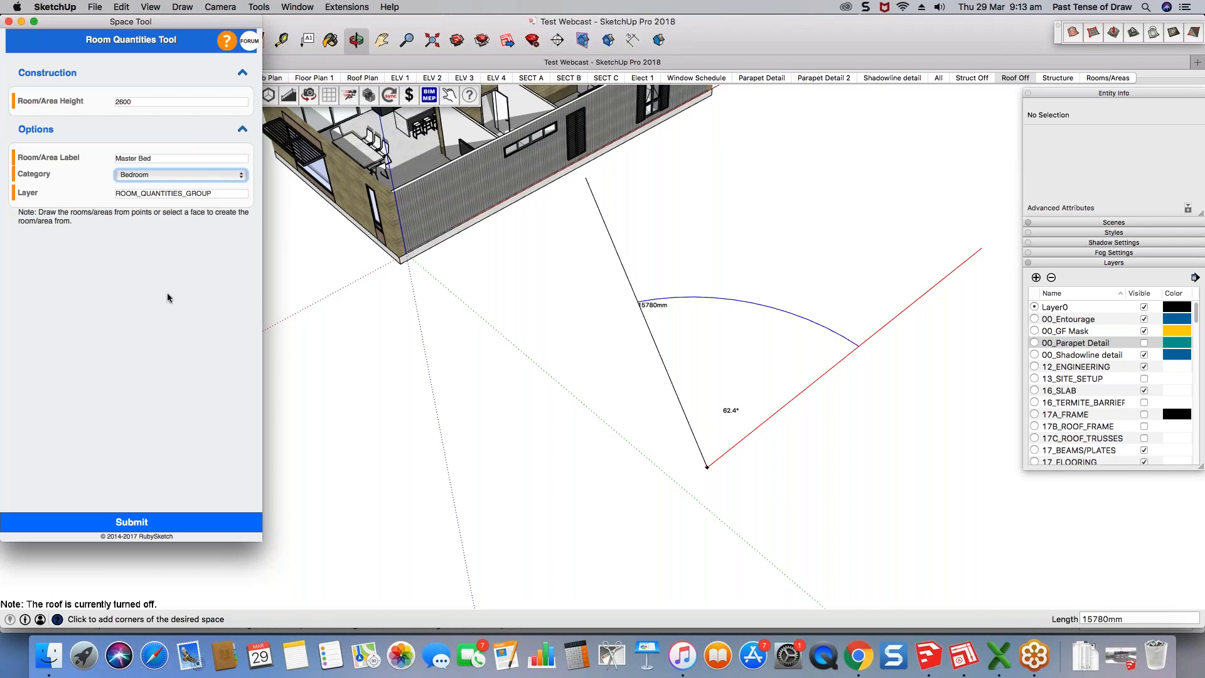
click(148, 523)
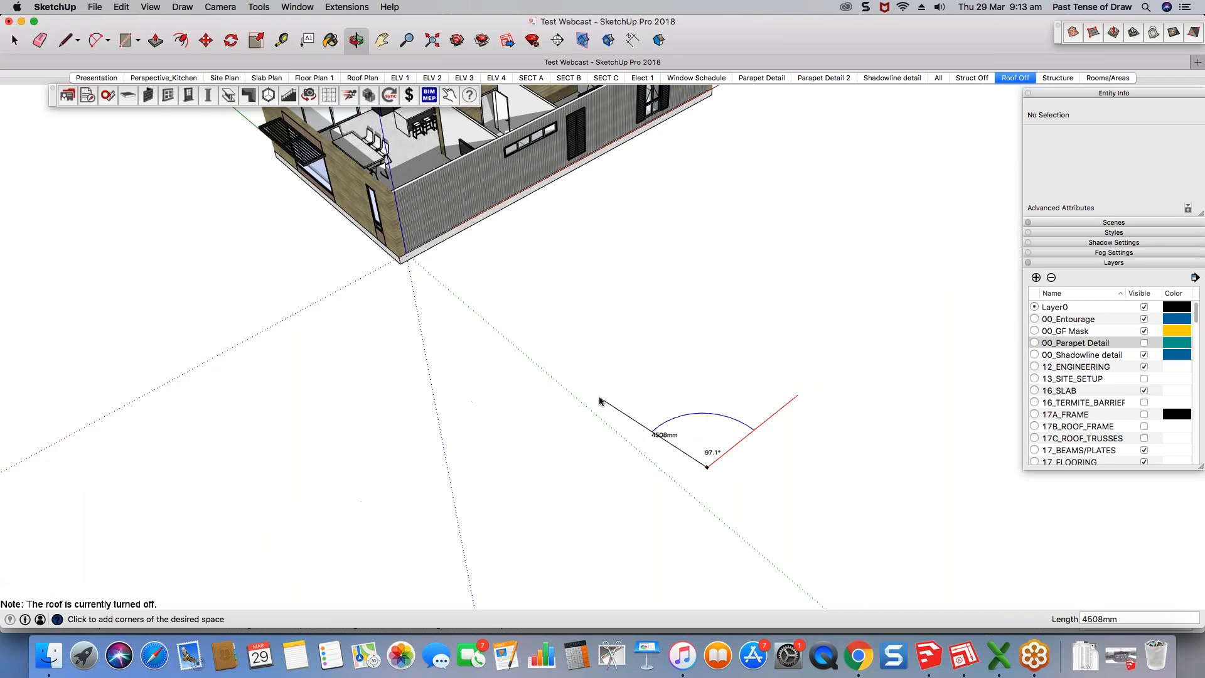
Step: Draw the five-sided Master Bed outline on open ground beside the house, with edges about 5970 mm and 8330 mm, and complete the loop
click(584, 364)
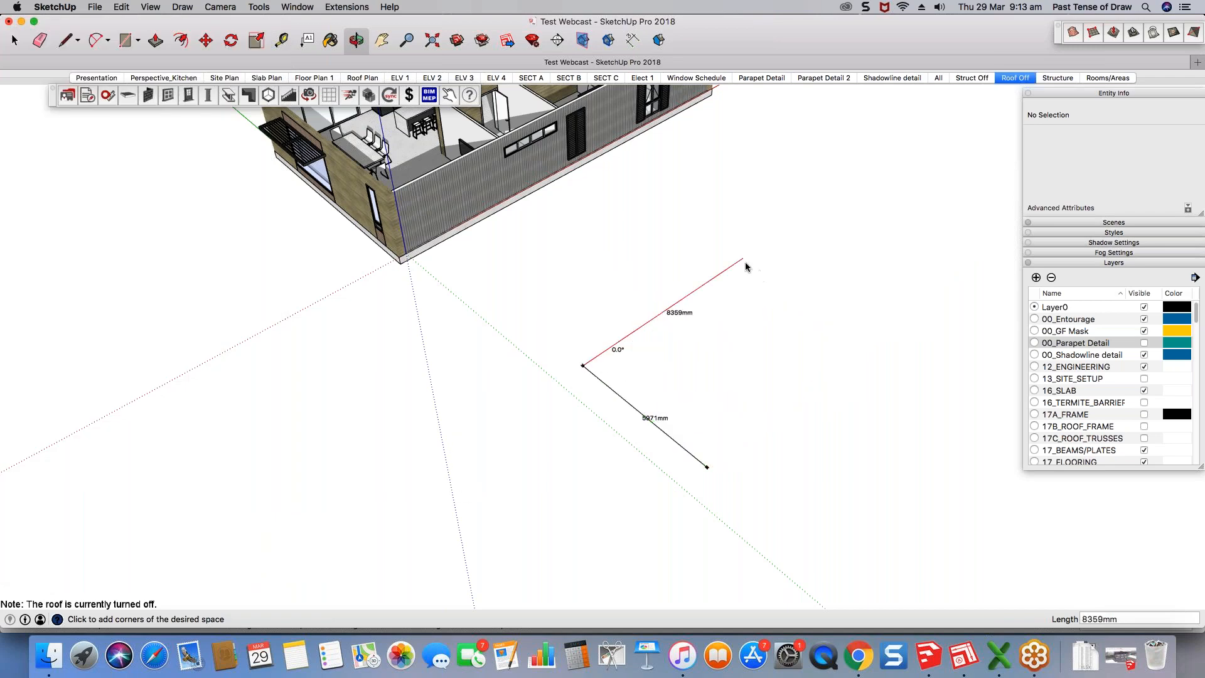
click(743, 260)
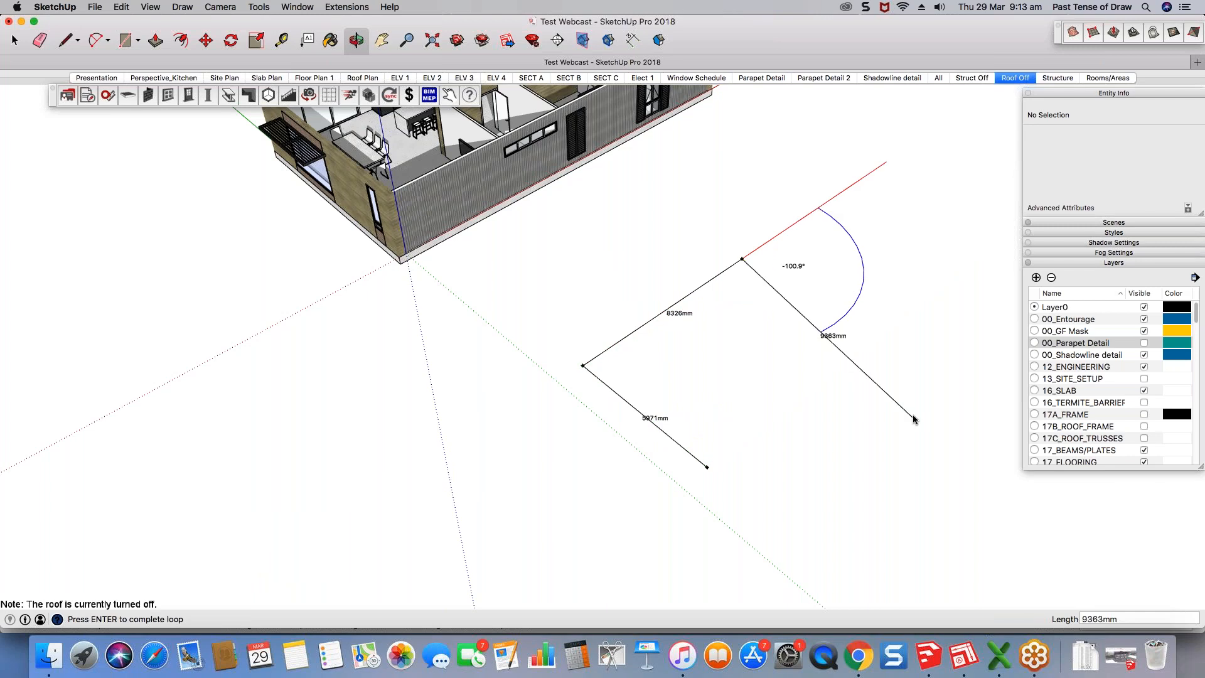
key(Escape)
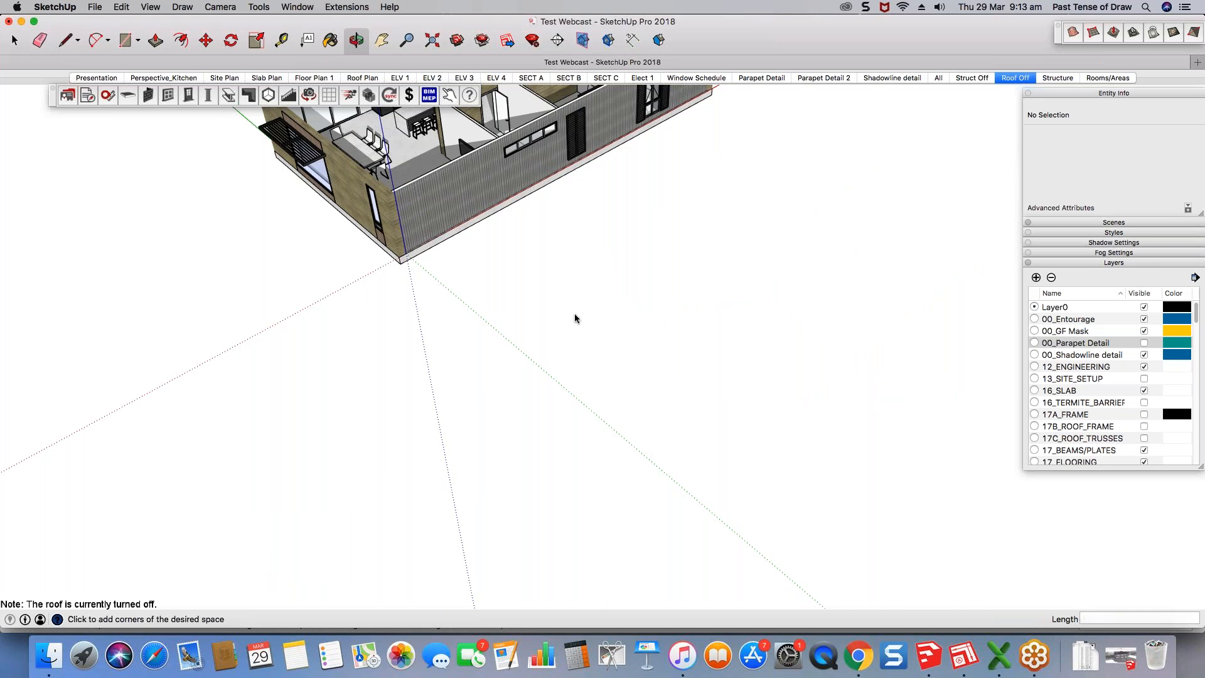
Step: Switch to the All scene to display the new room volume and return to the Select tool
scroll(565, 335, down, 2)
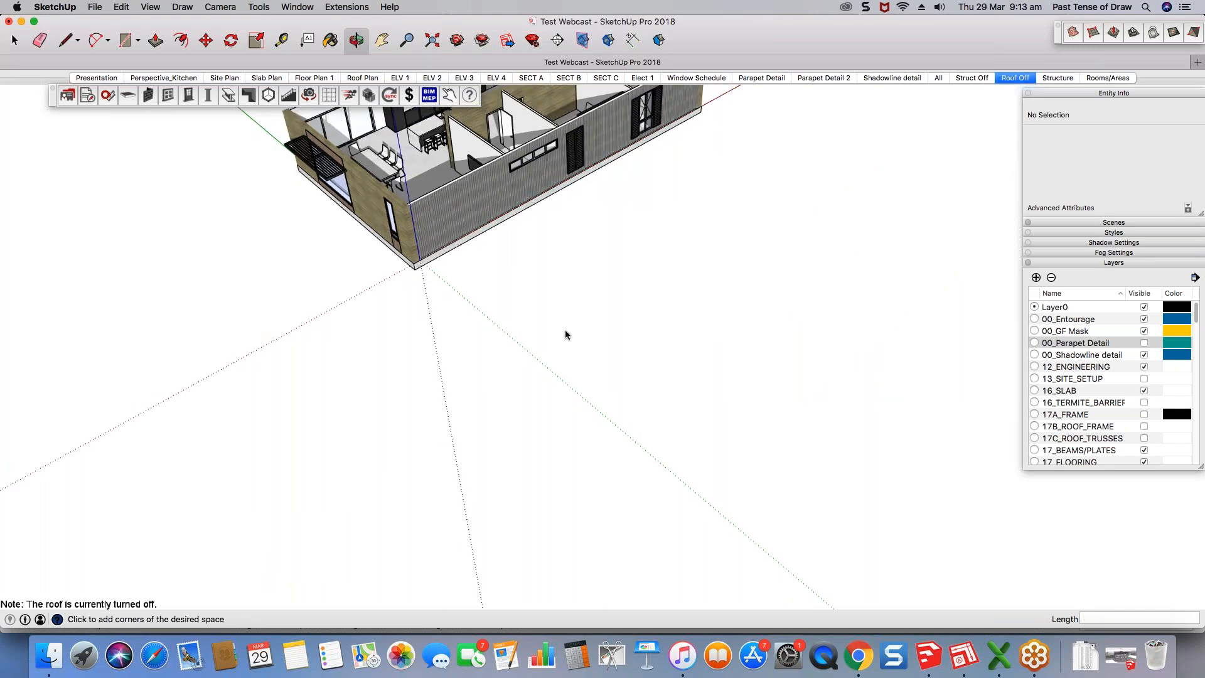
middle_drag(564, 334, 805, 348)
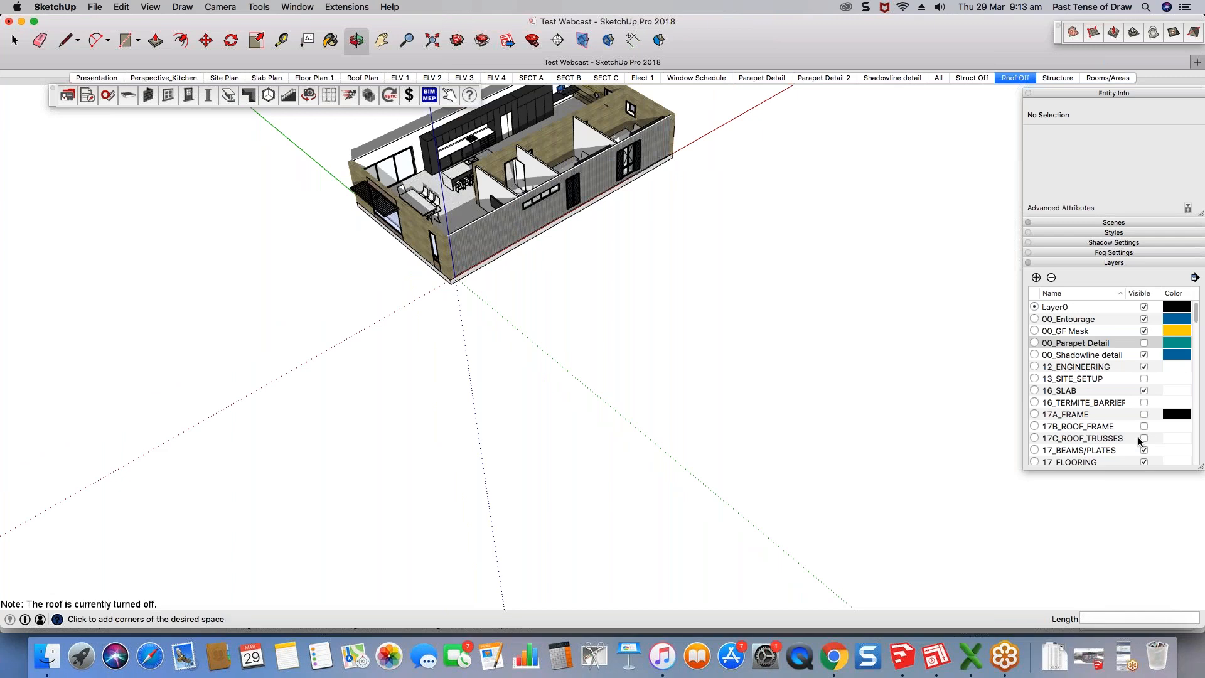
click(939, 78)
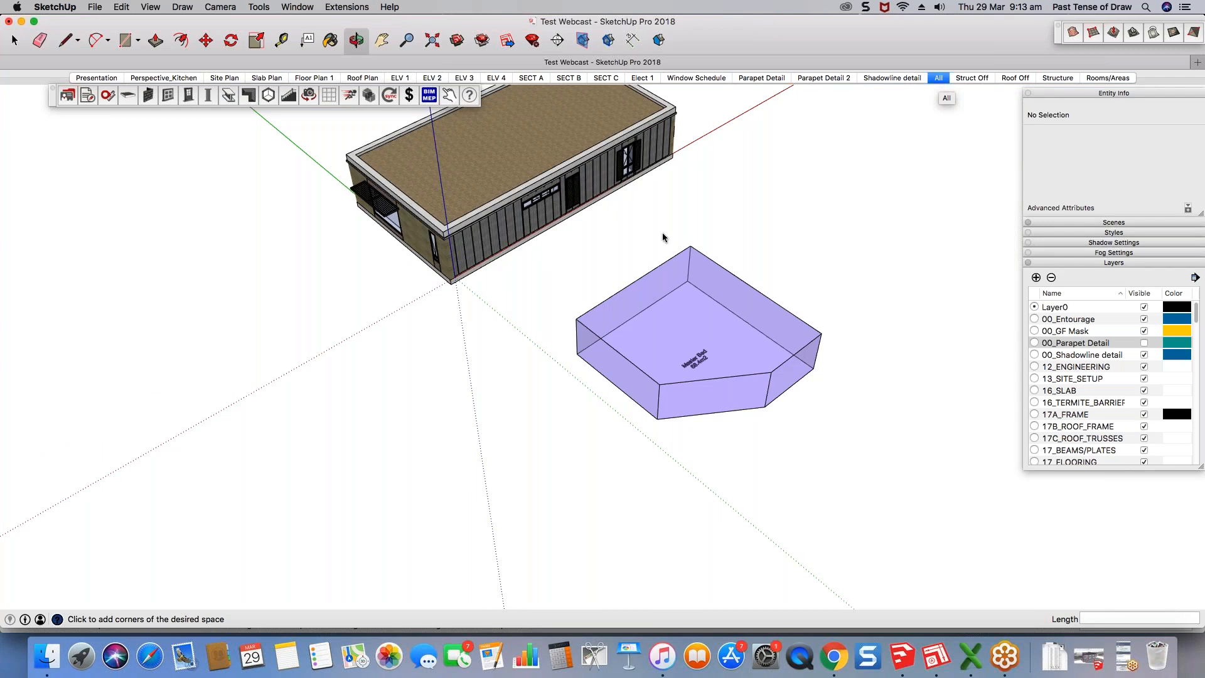
key(space)
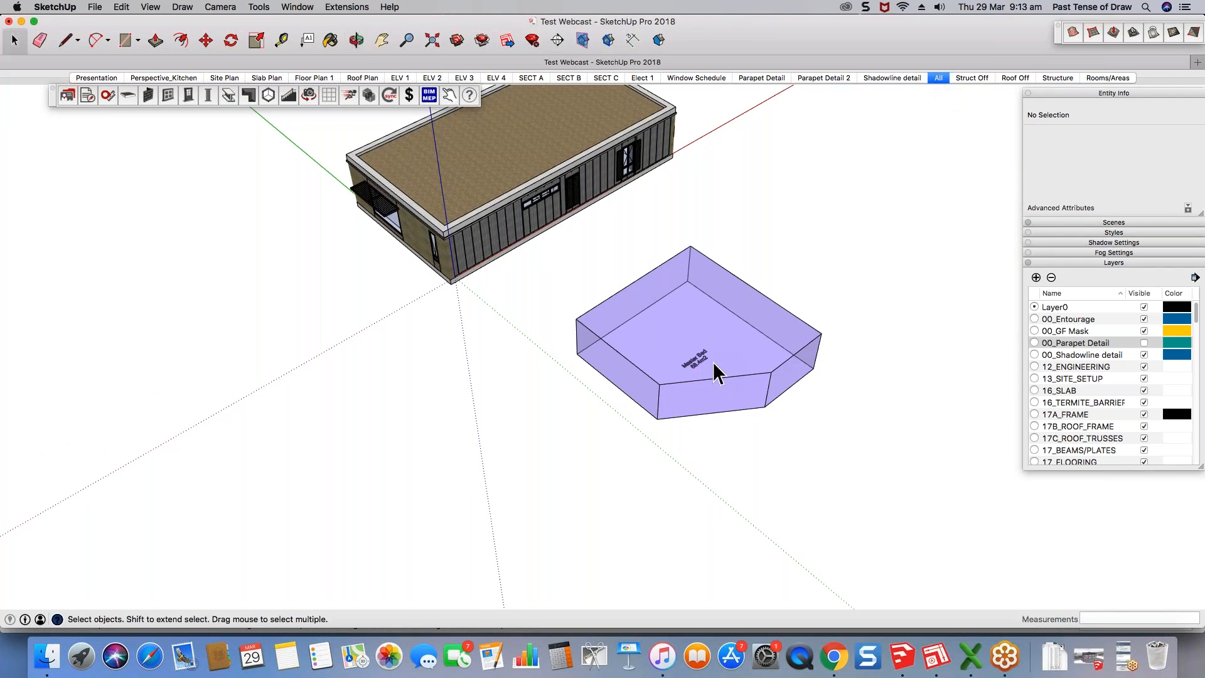
Step: Examine the Master Bed volume and its floor label up close and from several angles
scroll(714, 362, up, 2)
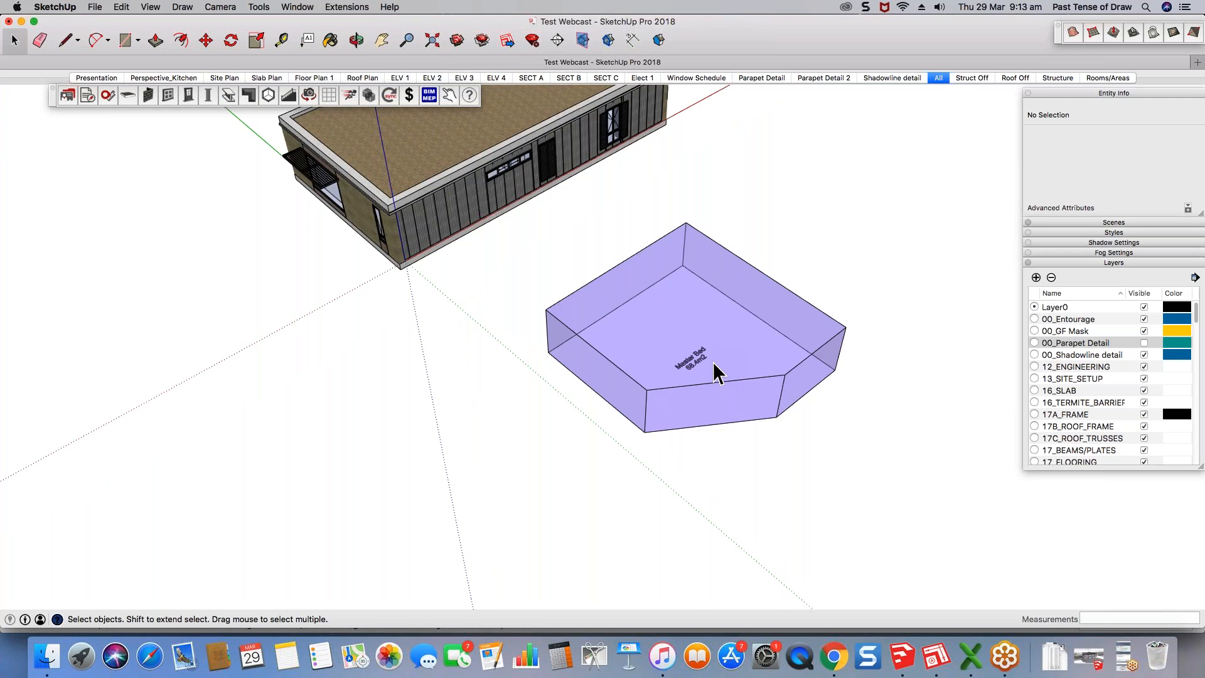
scroll(715, 372, up, 2)
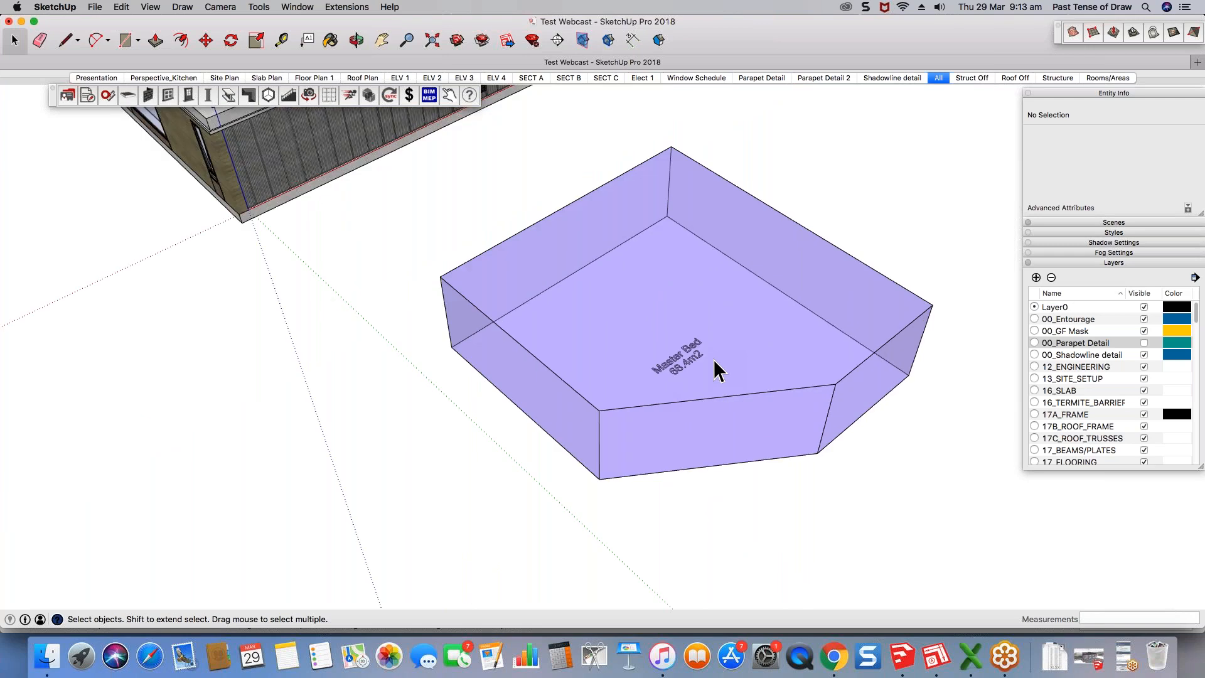
middle_drag(716, 370, 522, 328)
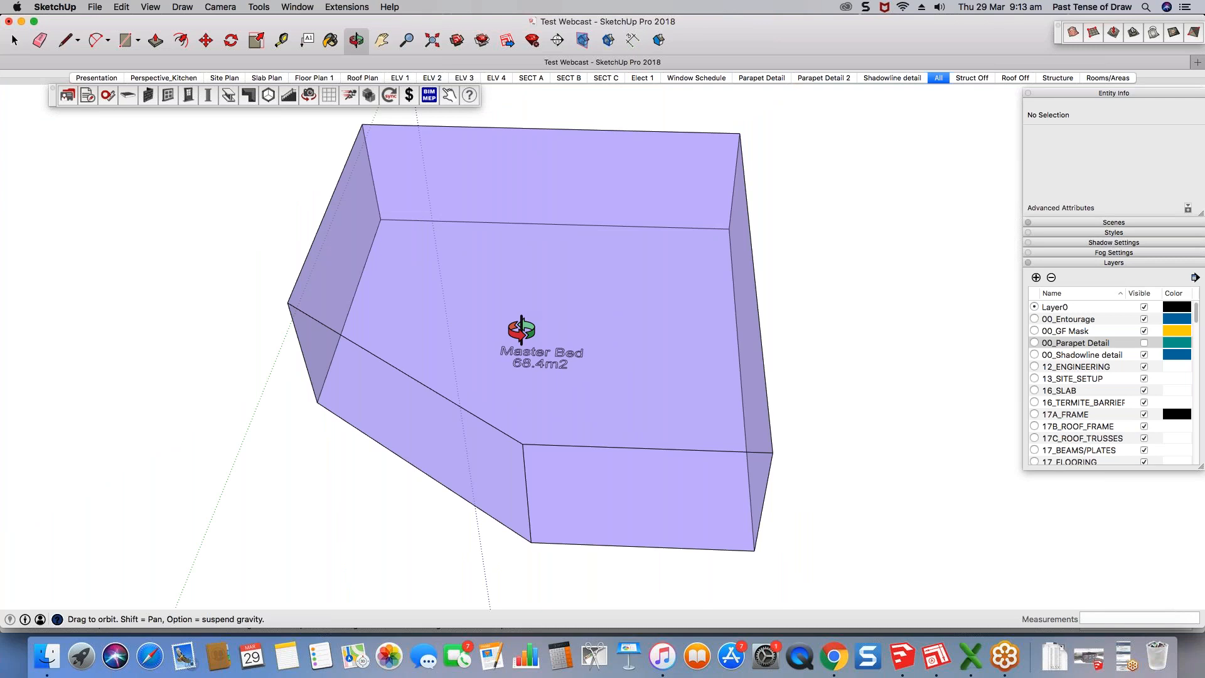
middle_drag(522, 328, 439, 327)
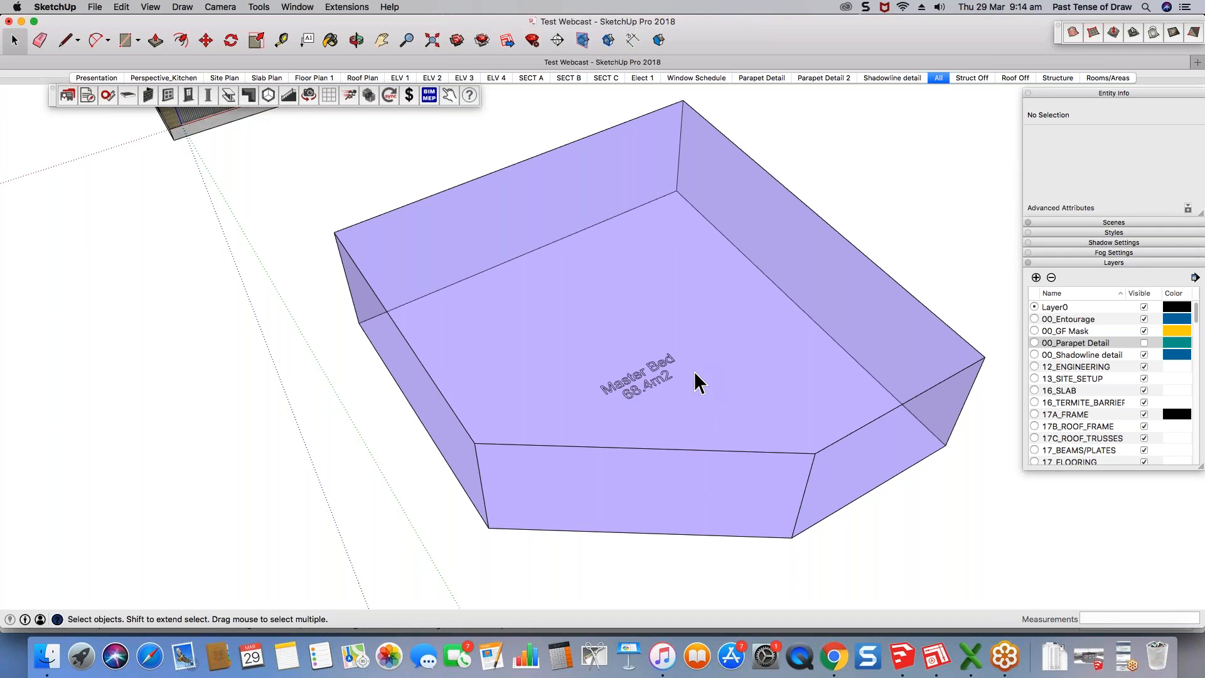
middle_drag(694, 371, 553, 452)
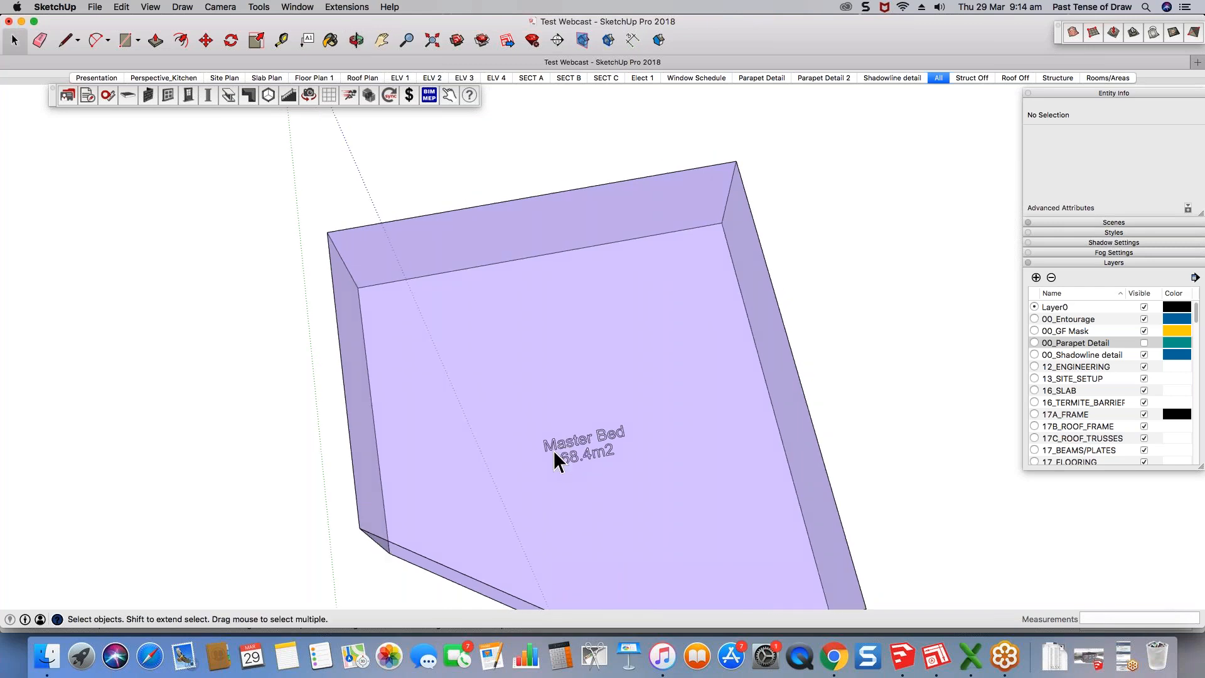
scroll(554, 453, up, 3)
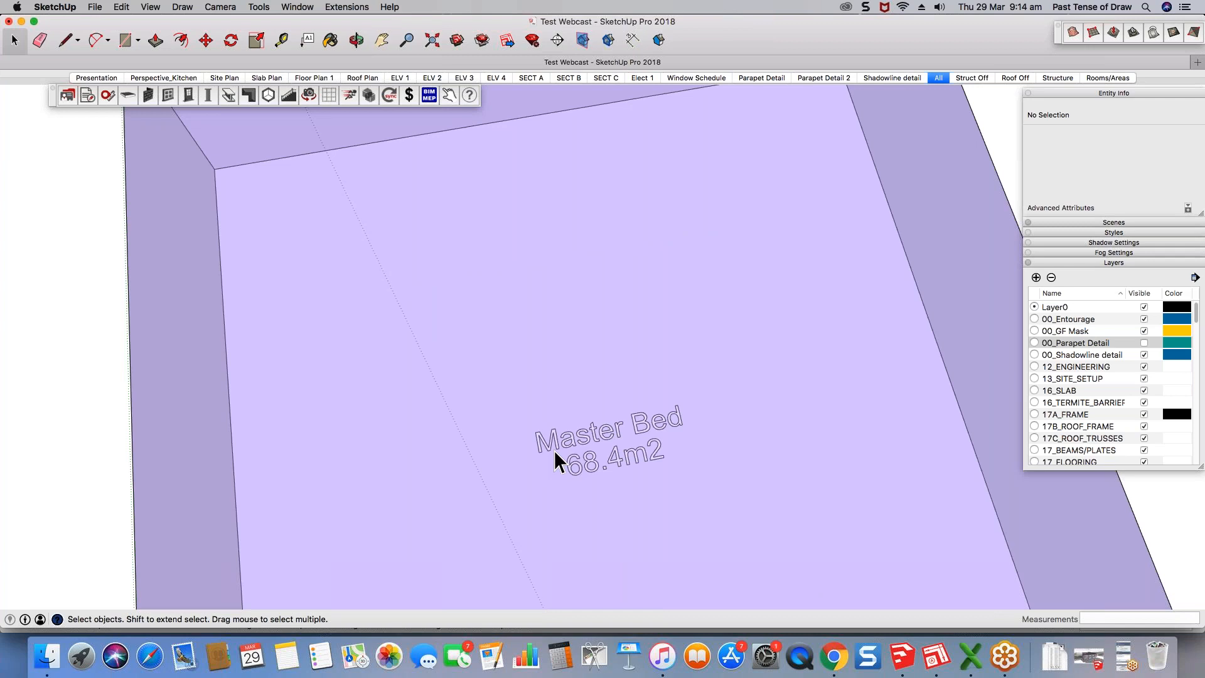
scroll(553, 450, up, 2)
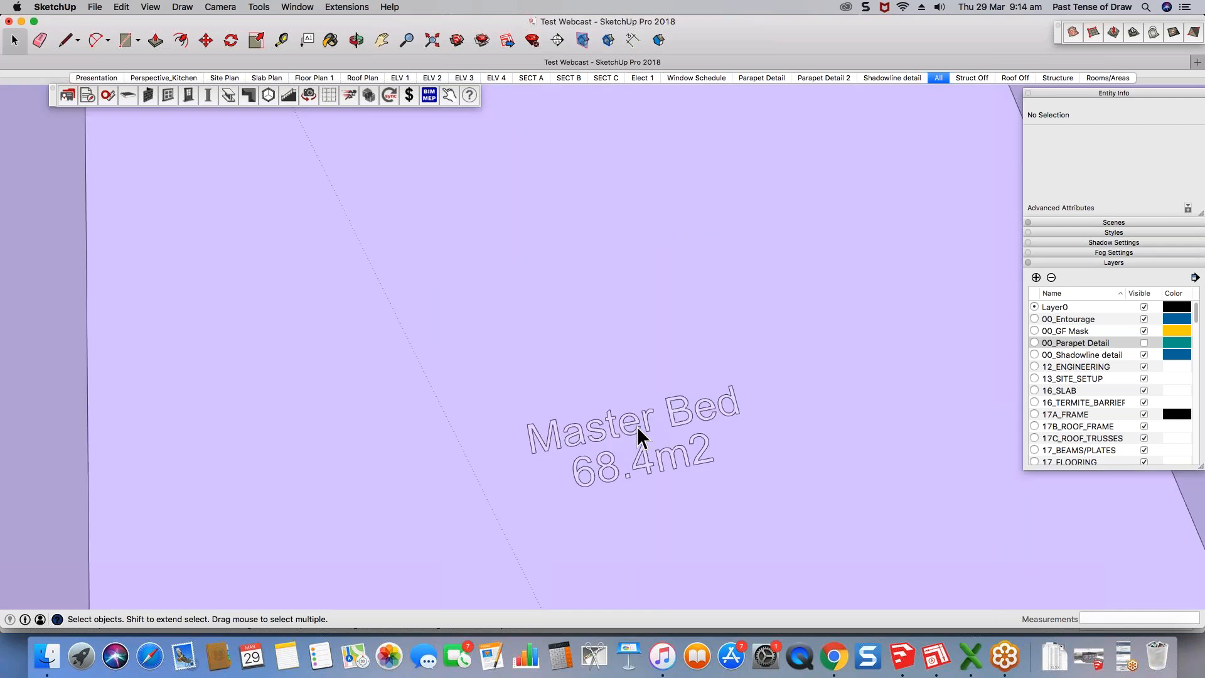
scroll(637, 427, down, 6)
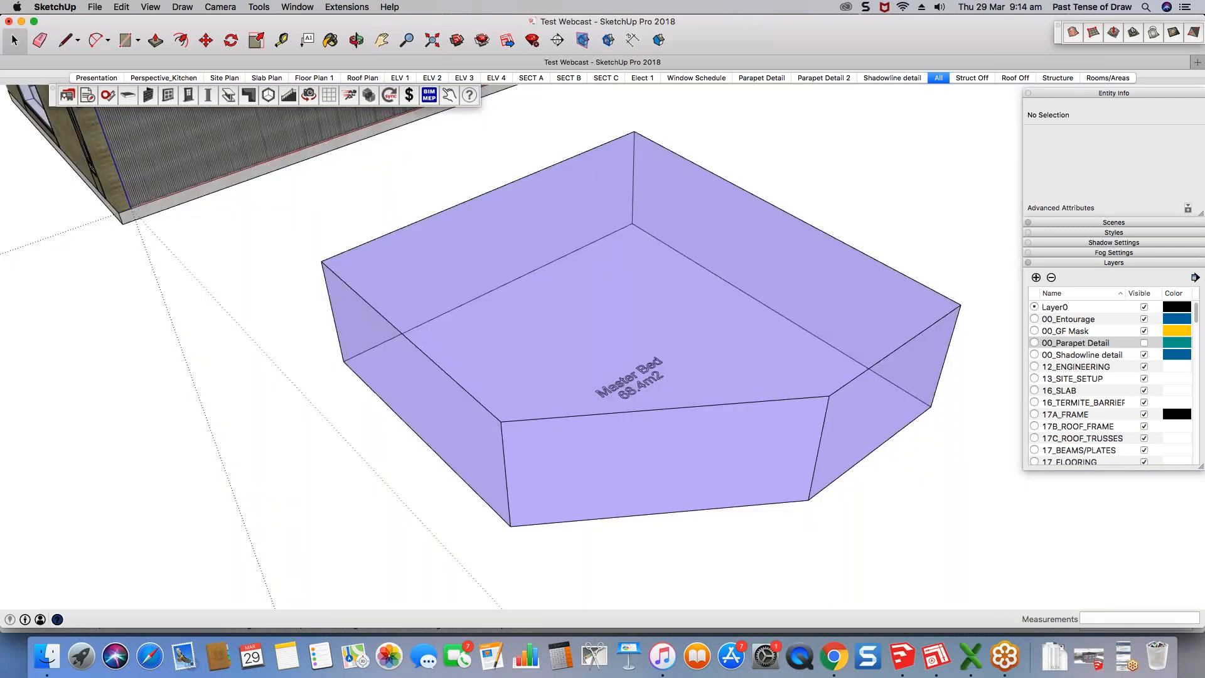
scroll(602, 433, up, 1)
middle_drag(602, 433, 608, 423)
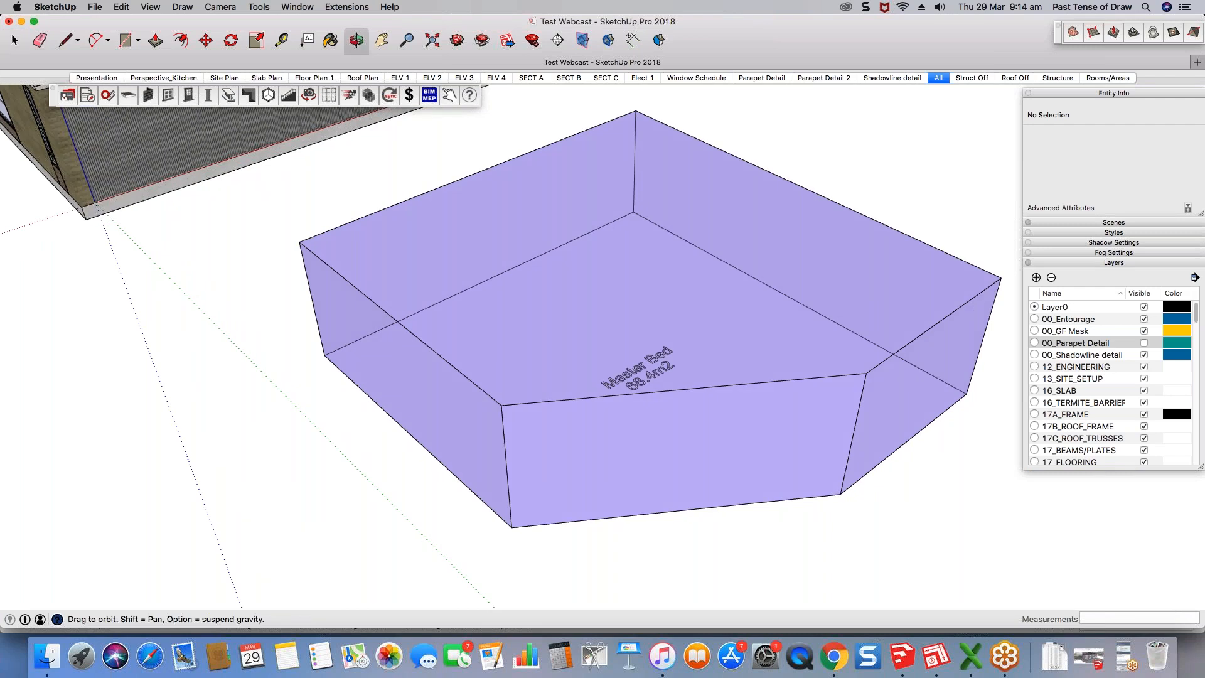
middle_drag(607, 424, 659, 370)
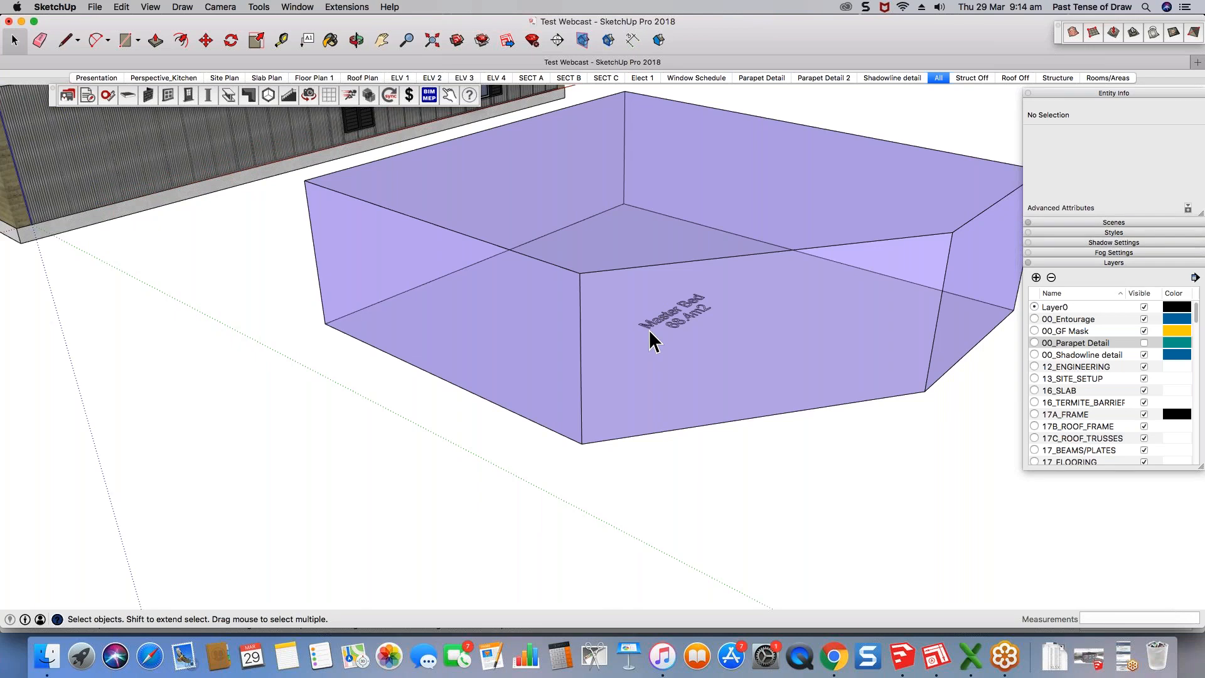
scroll(649, 329, down, 3)
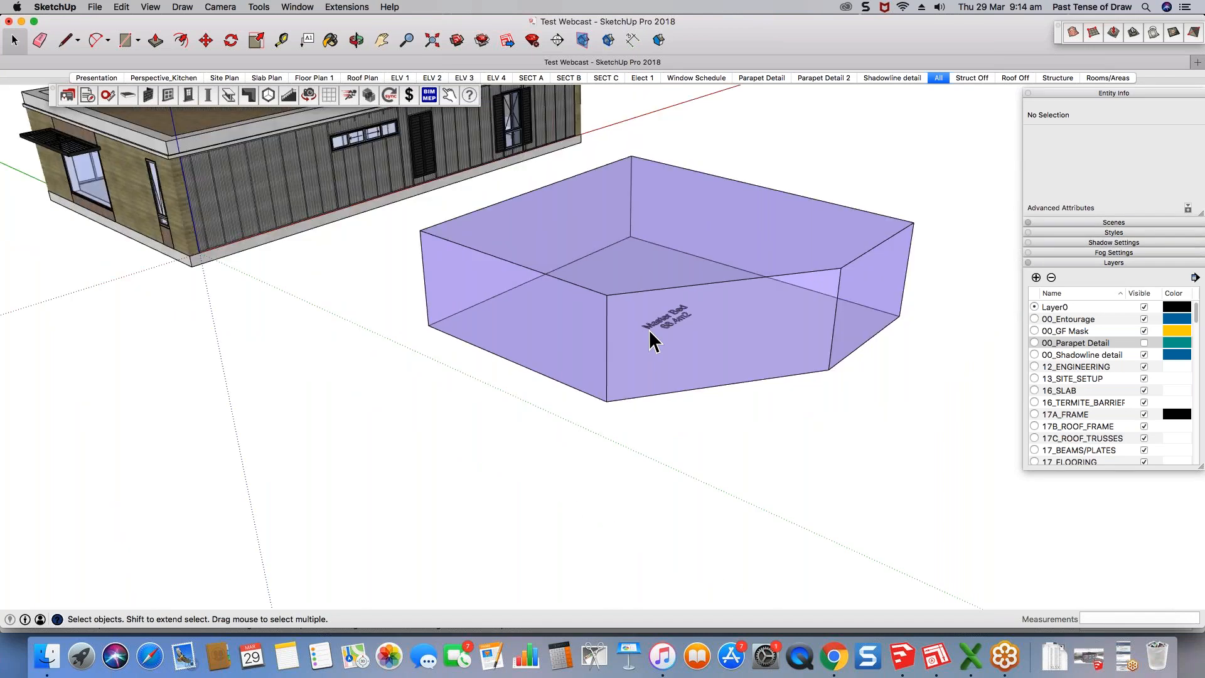
Step: Switch to the Floor Plan 1 scene and examine how the Master Bed label appears in plan
click(320, 79)
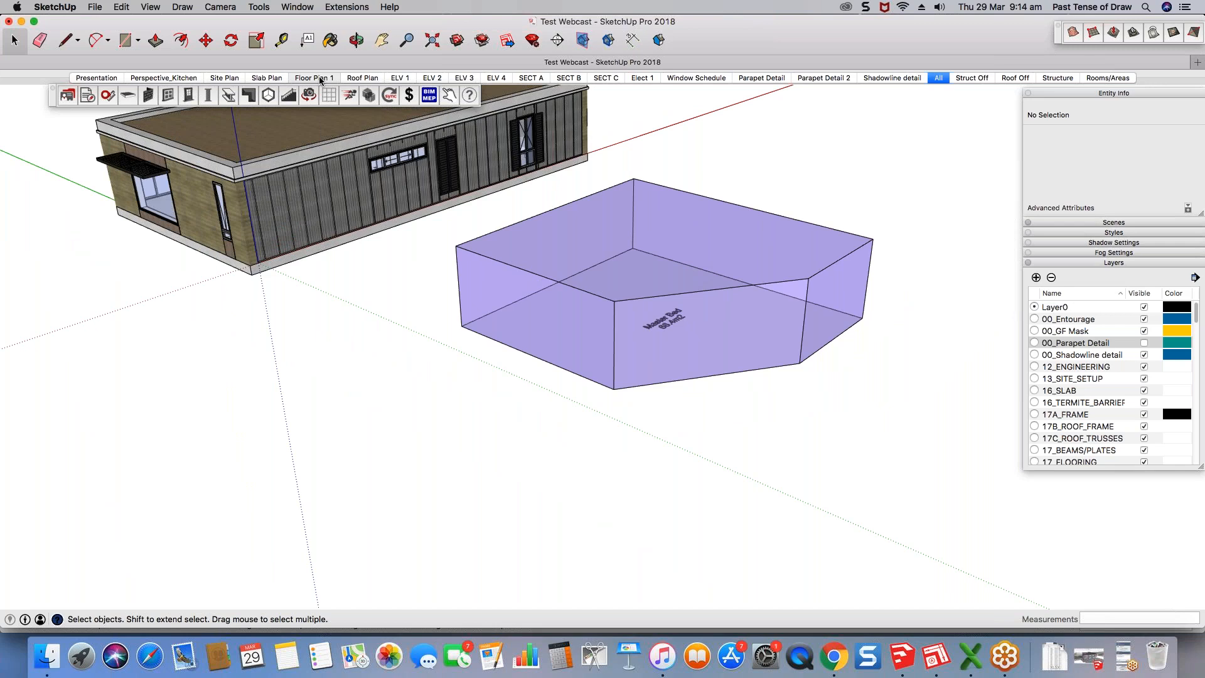
click(320, 79)
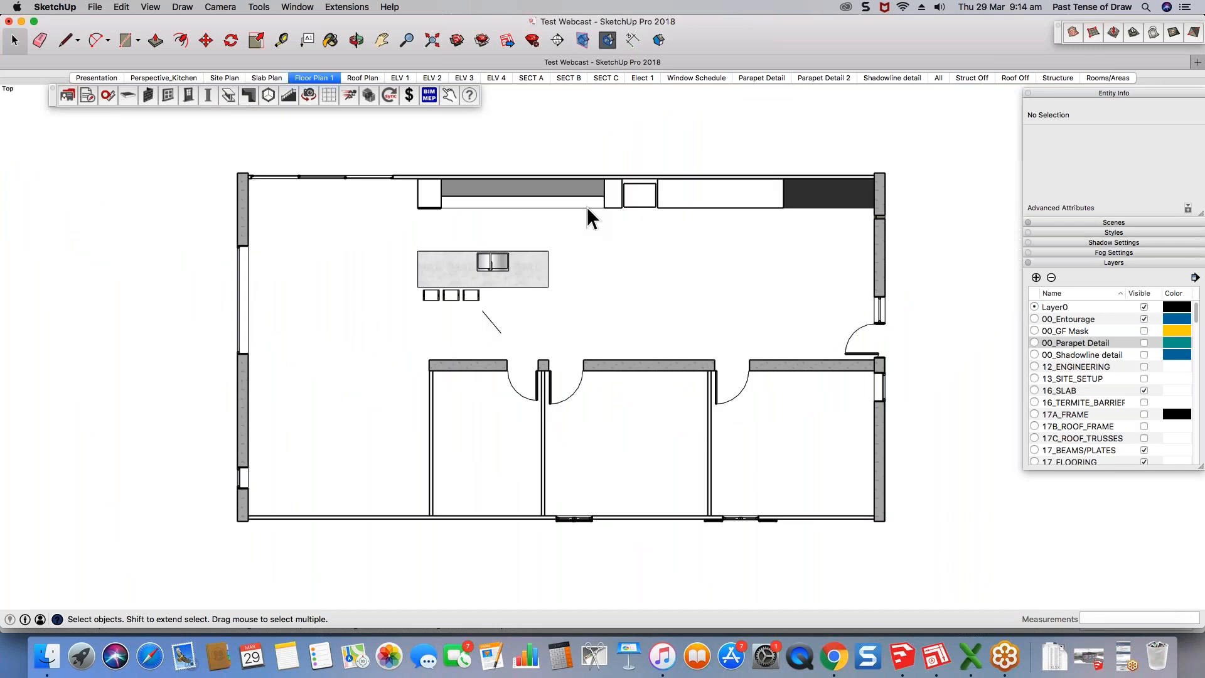
scroll(593, 197, down, 5)
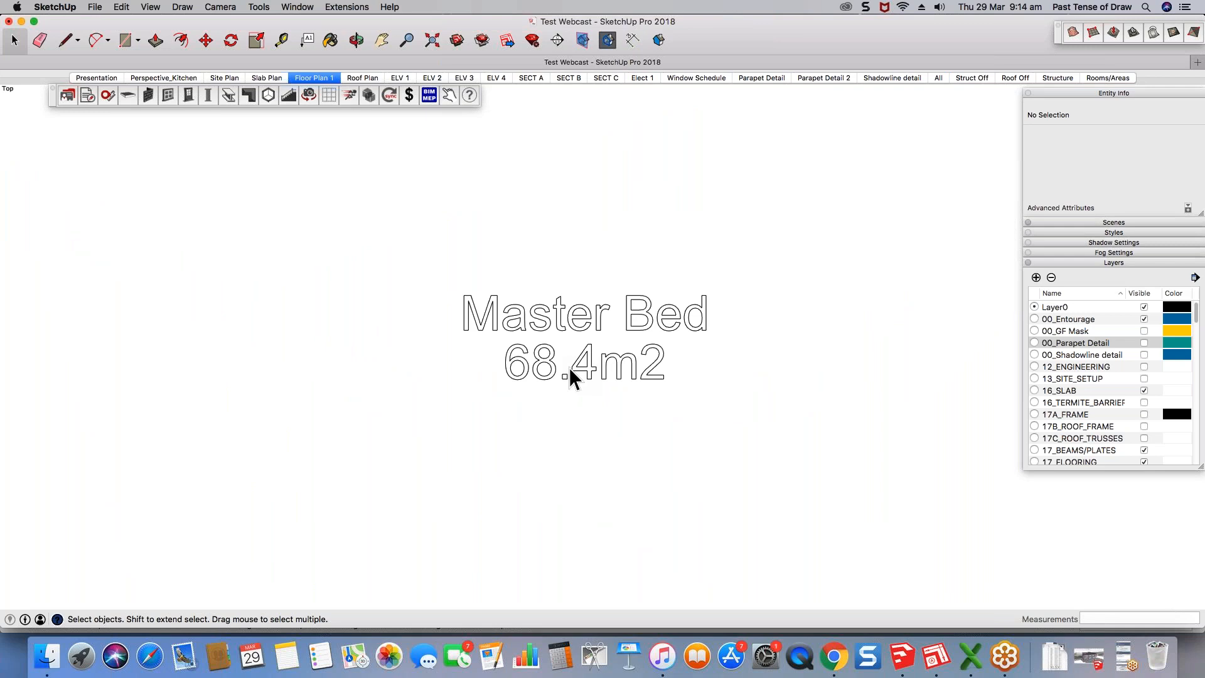
scroll(574, 351, up, 5)
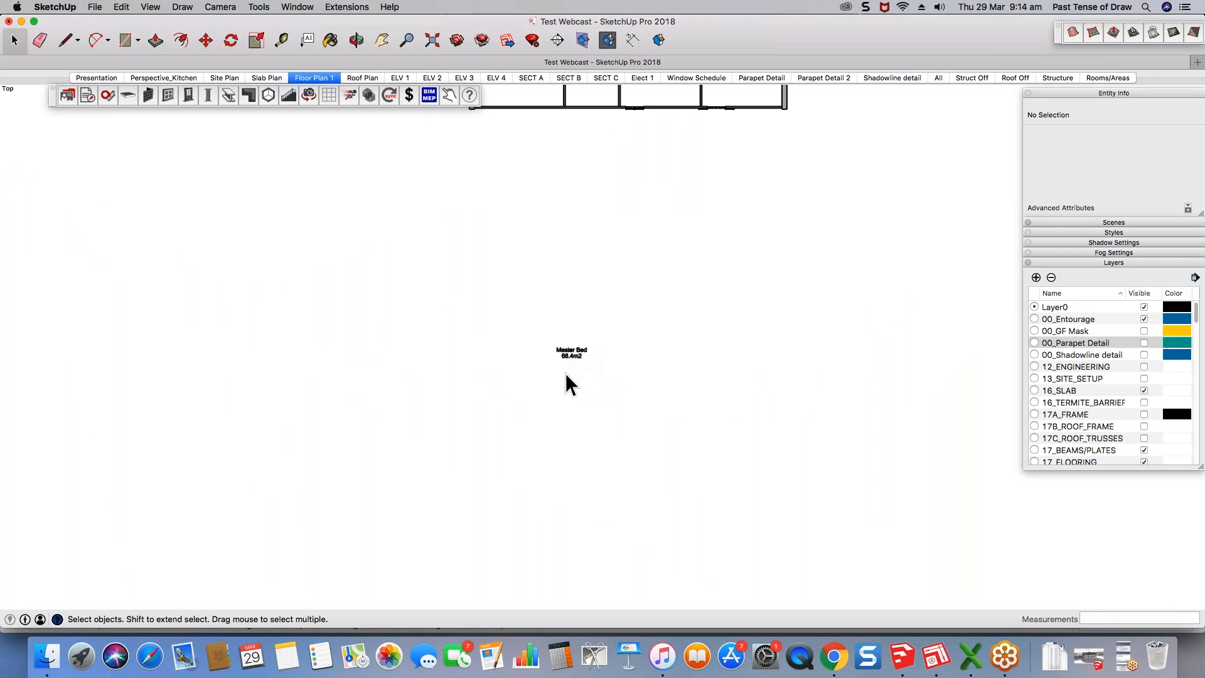
Step: Delete the Master Bed room group outside the house
middle_drag(565, 371, 728, 95)
click(579, 367)
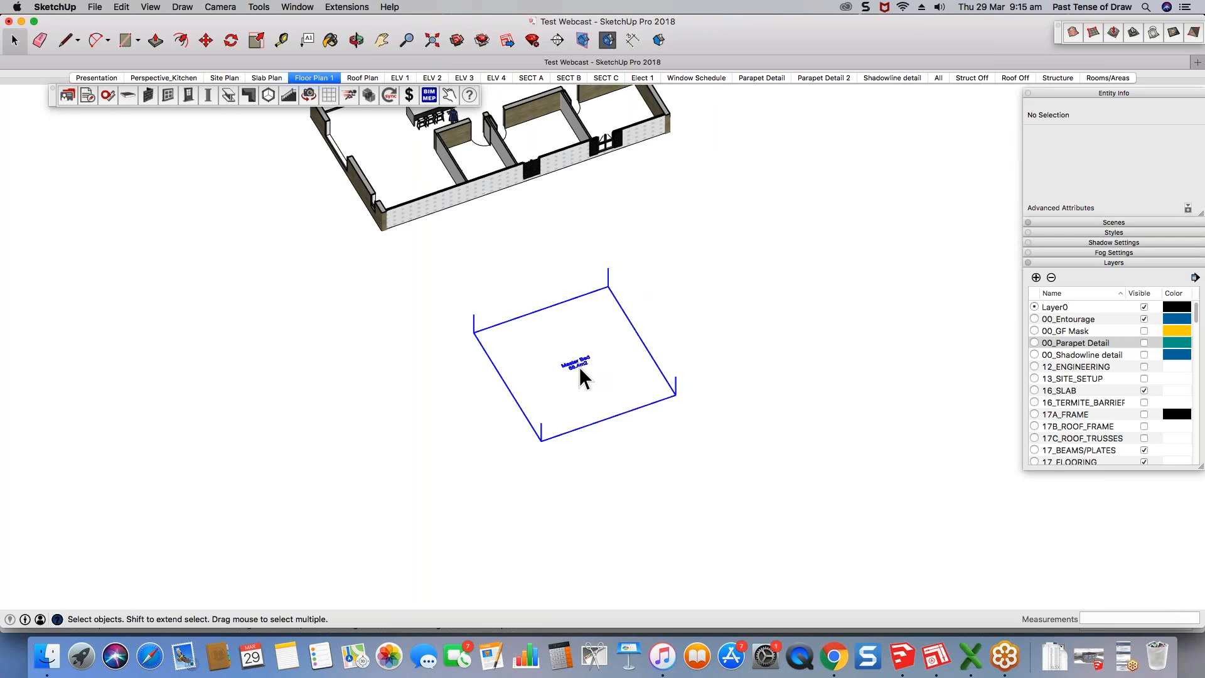
key(Delete)
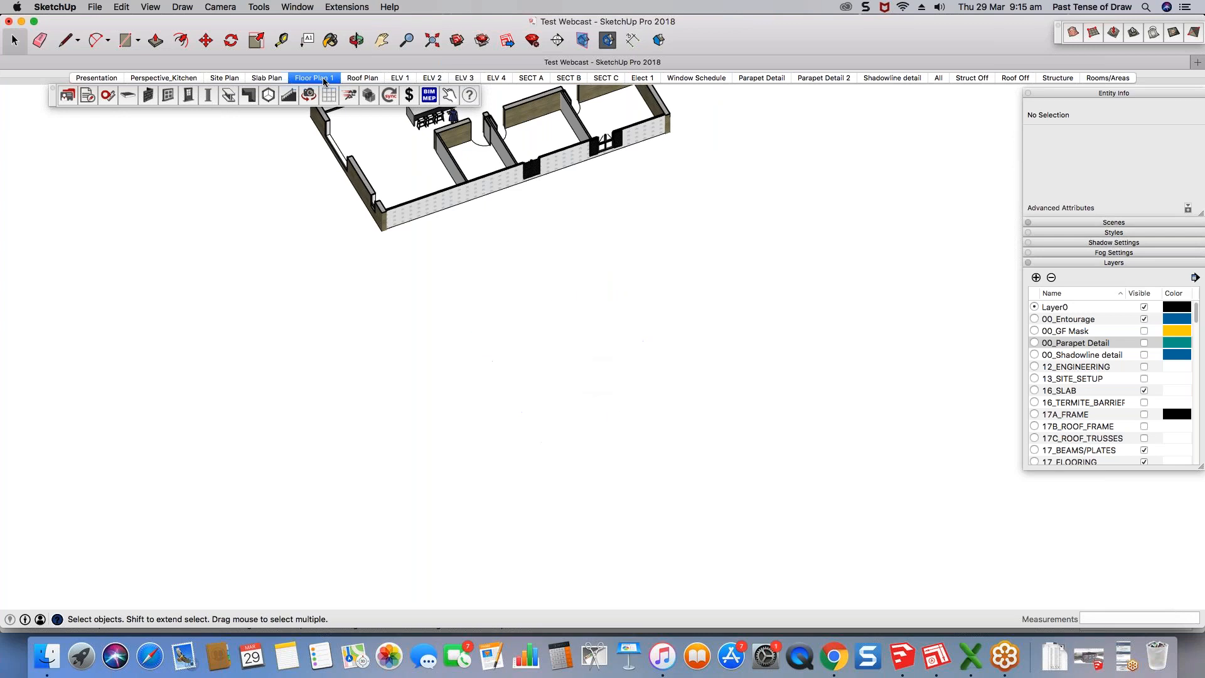
Step: Hide the 00_Entourage layer in the Floor Plan 1 scene and update the scene
click(322, 78)
click(1144, 319)
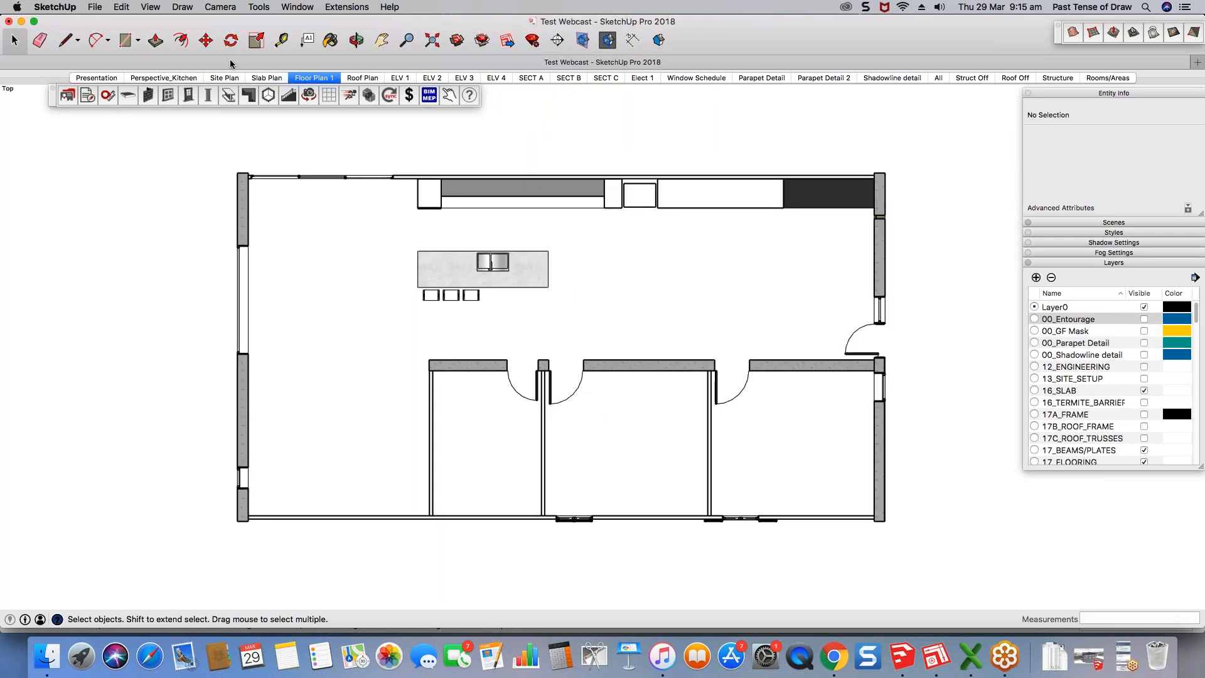
right_click(316, 76)
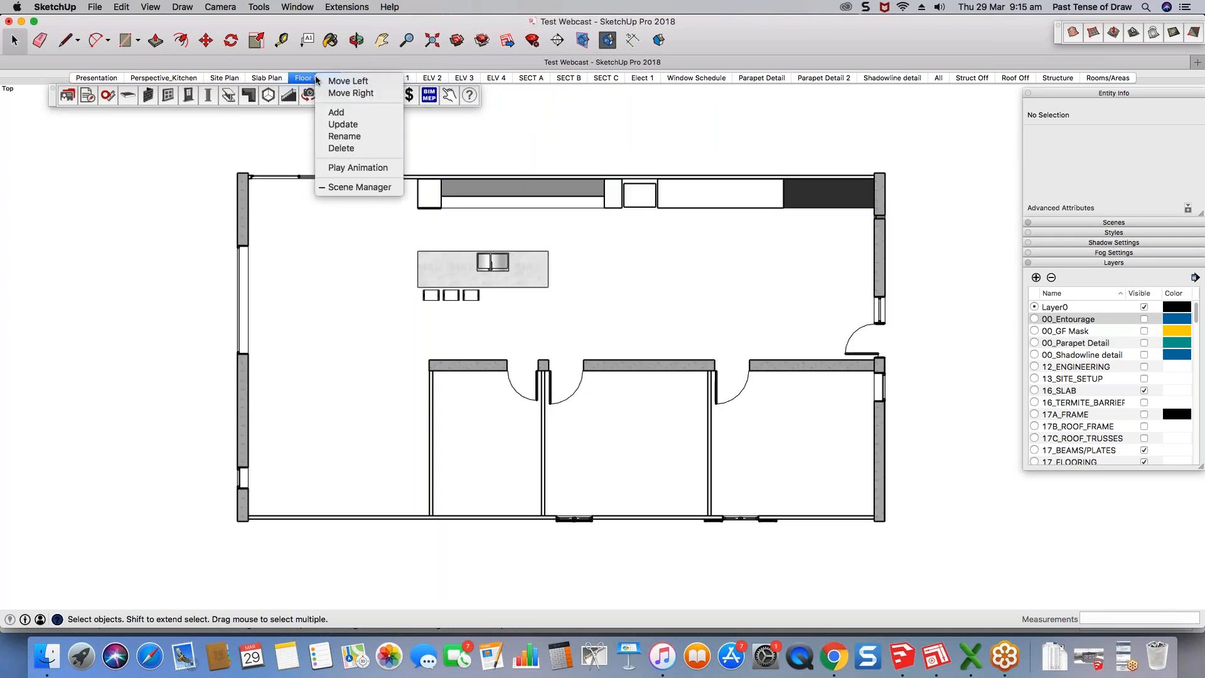
click(344, 124)
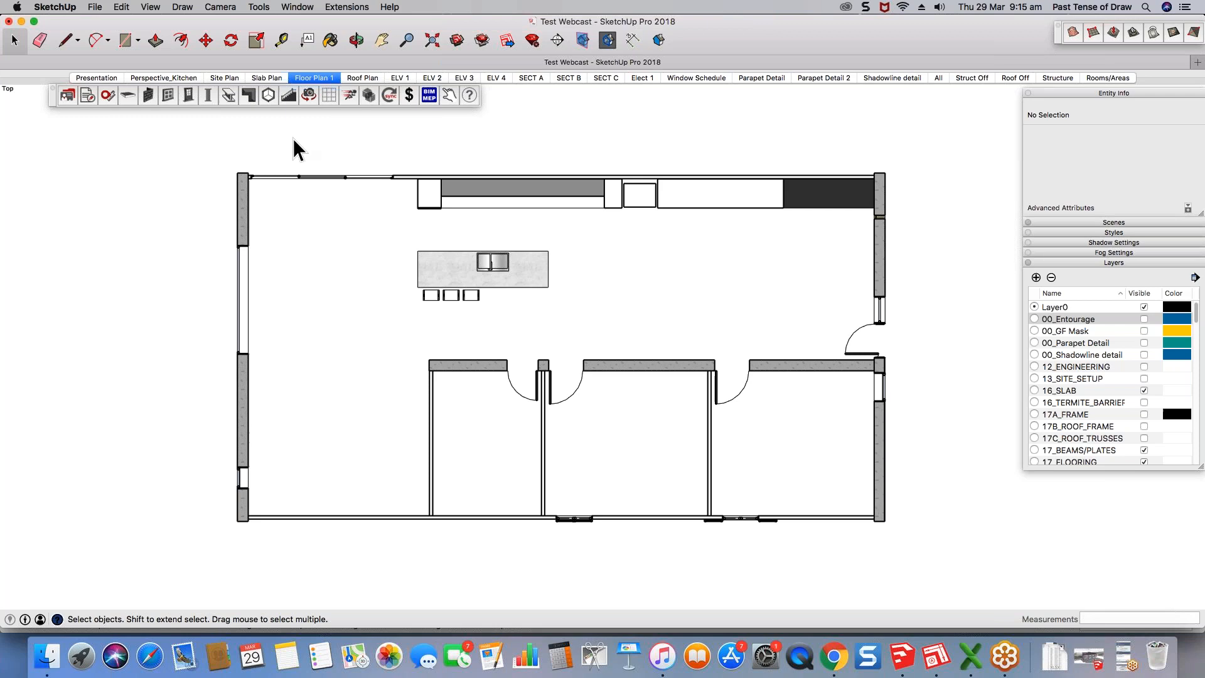
Step: Set up a Master Bed area in the Bedroom category with the Room Quantities Tool, using a room height of 3000 mm
click(268, 96)
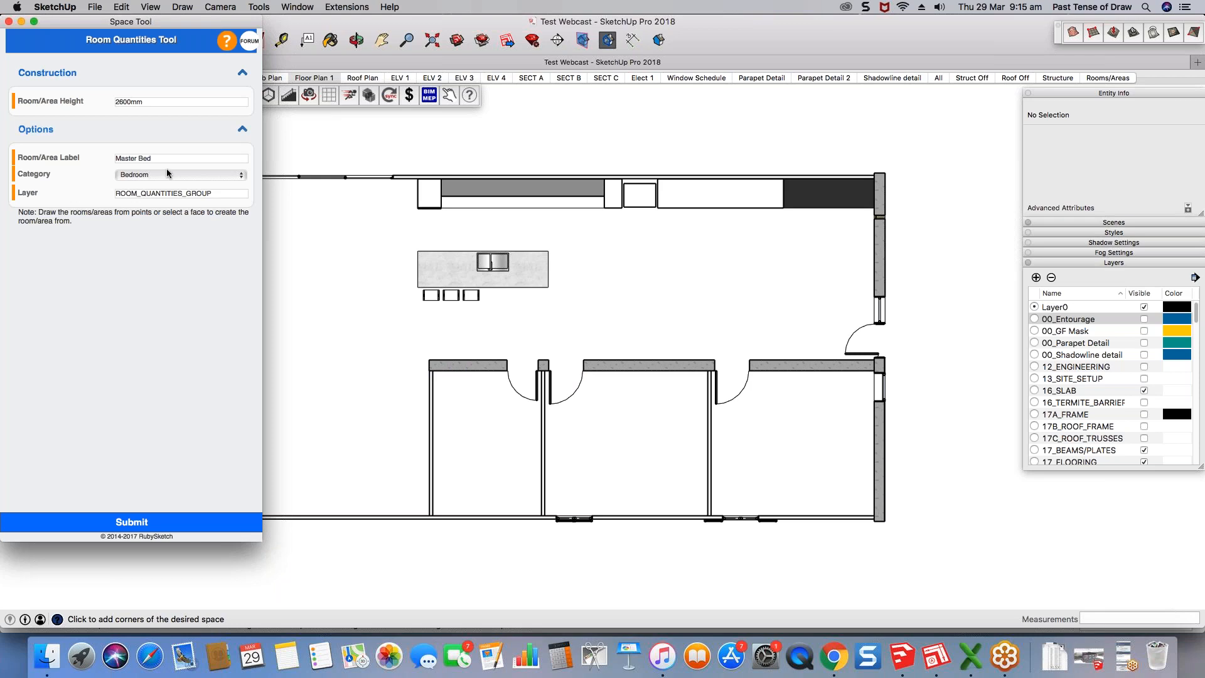
double_click(158, 101)
text(3000)
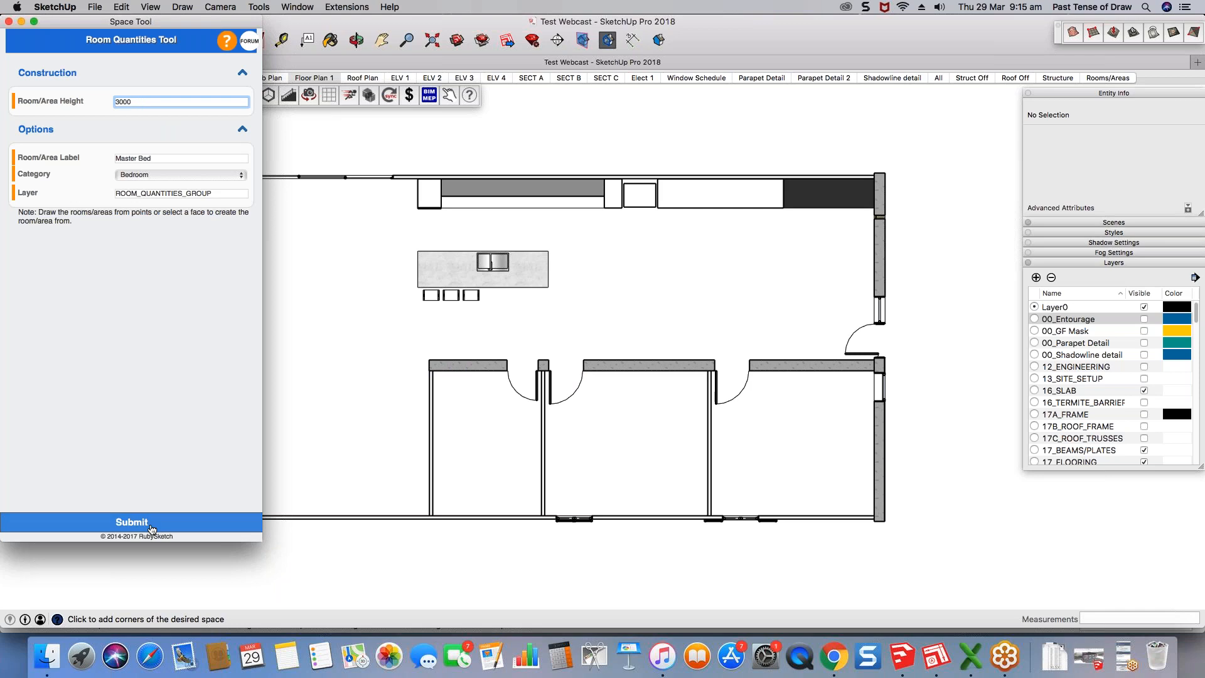
click(131, 521)
Step: Pick the four inner wall corners of the easternmost bedroom as the Master Bed outline, starting at the outer south-east corner
click(875, 517)
click(716, 518)
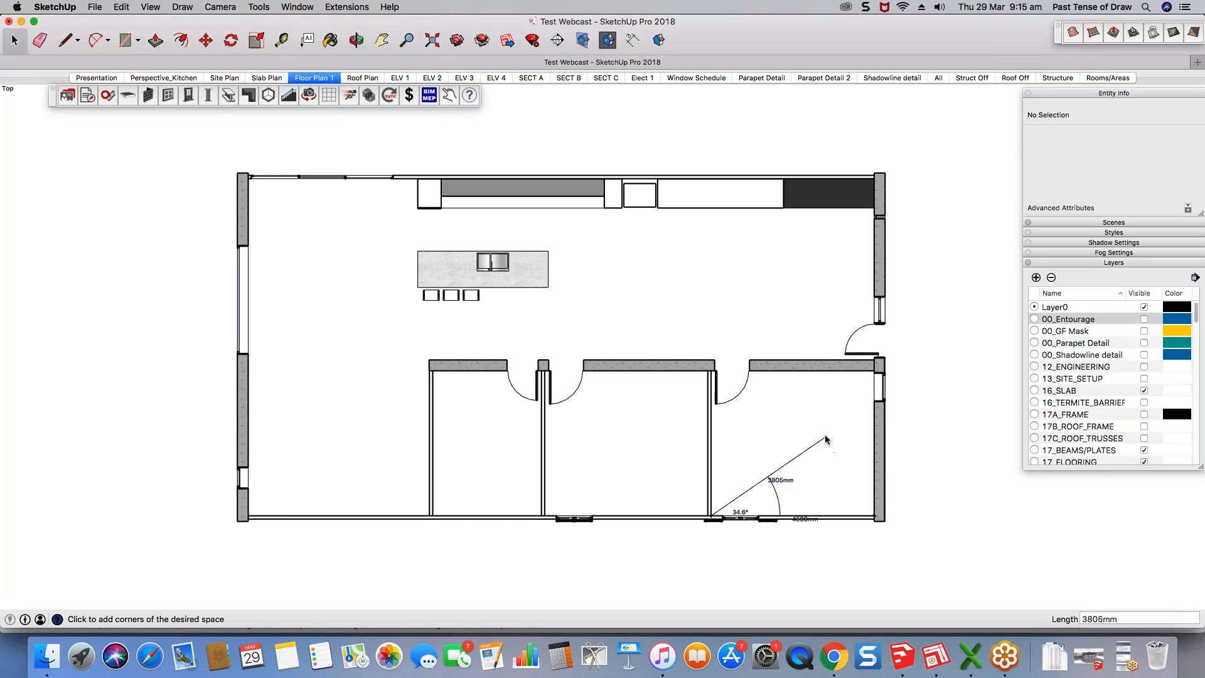
scroll(826, 440, up, 3)
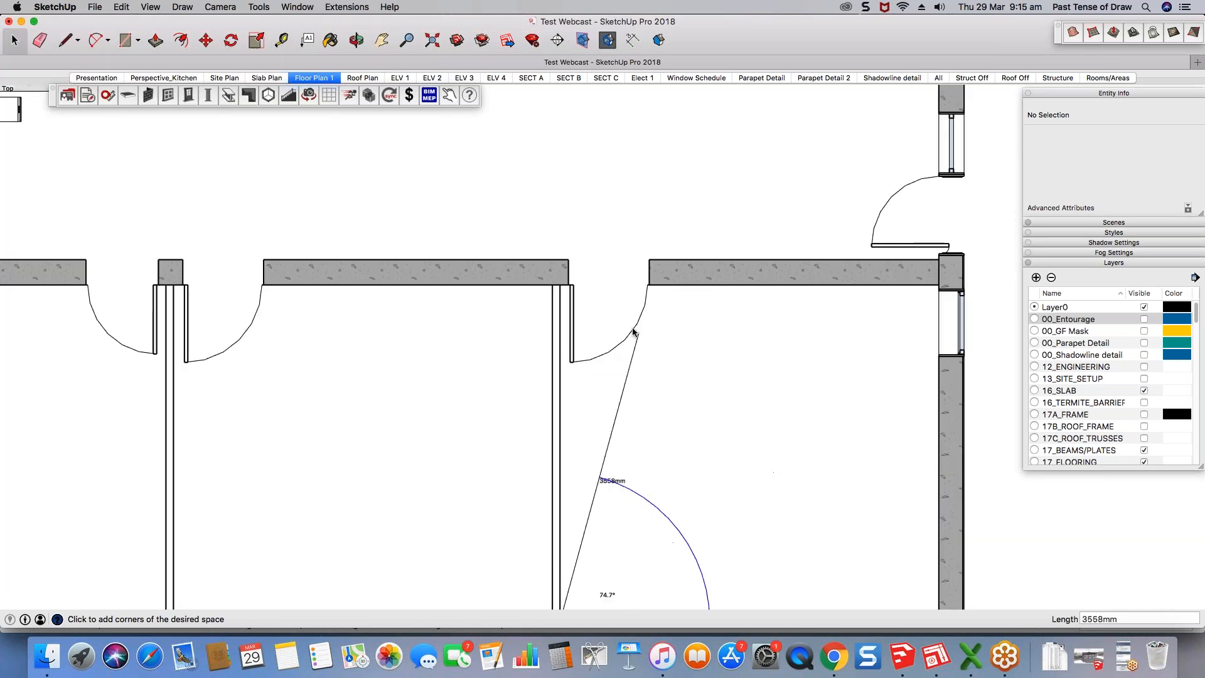
click(560, 285)
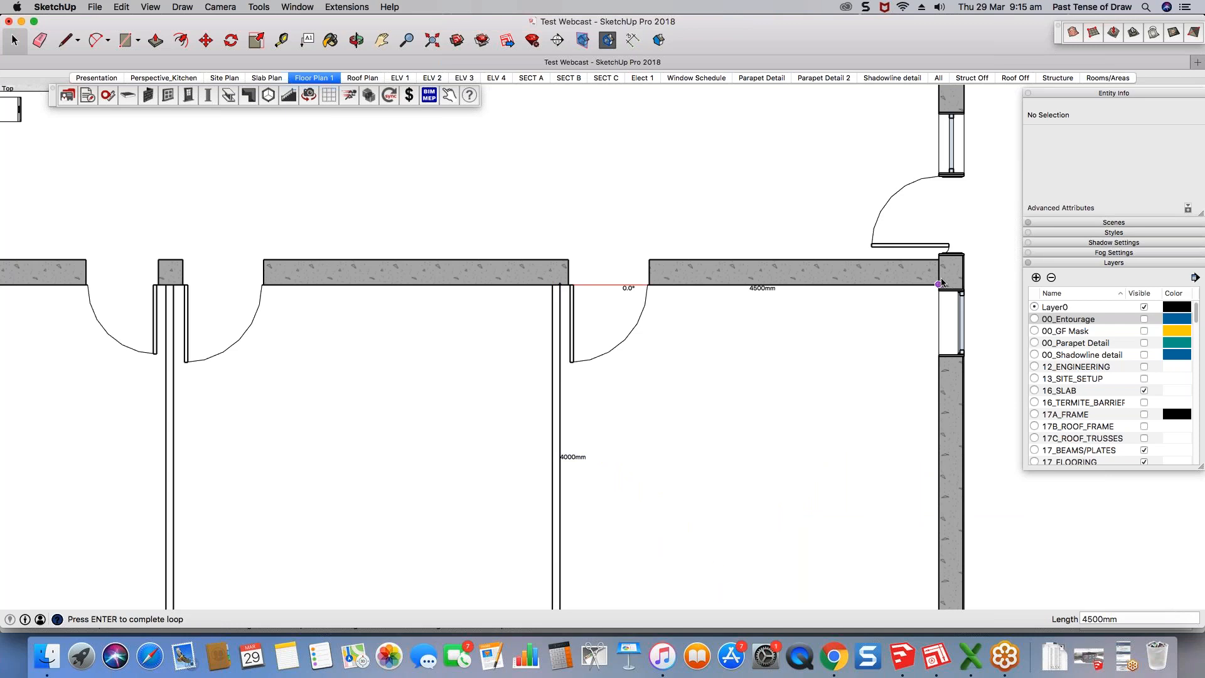
scroll(942, 282, up, 3)
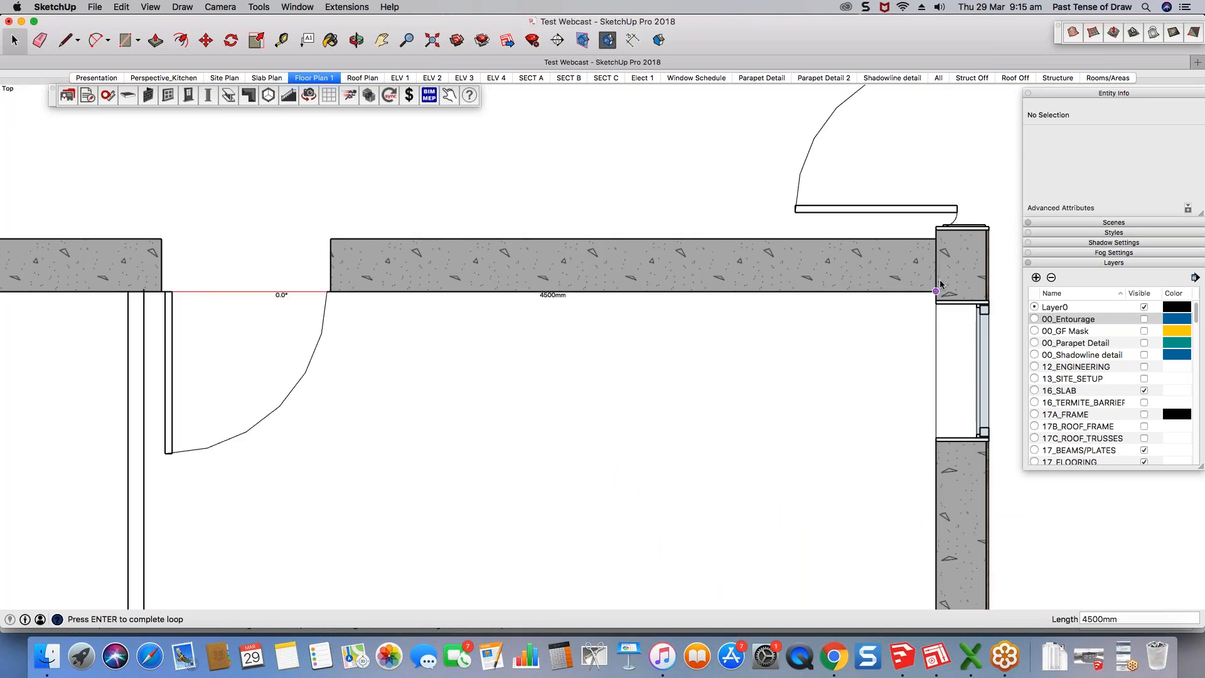
scroll(939, 284, up, 2)
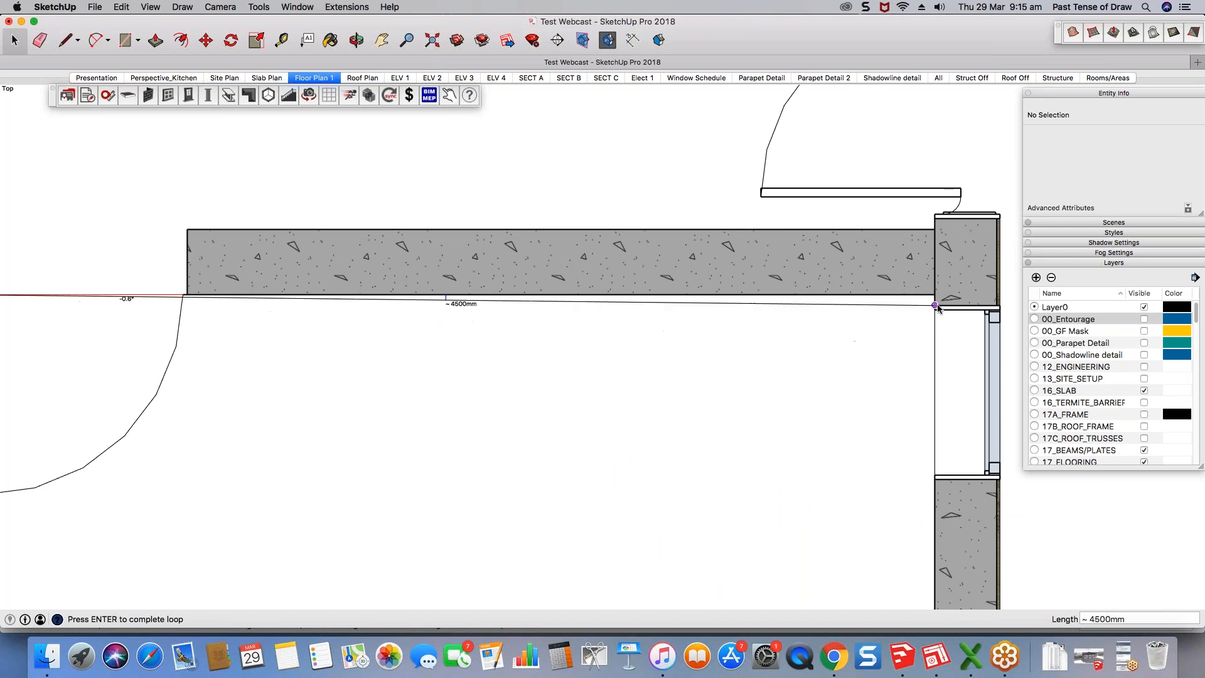
scroll(939, 308, up, 3)
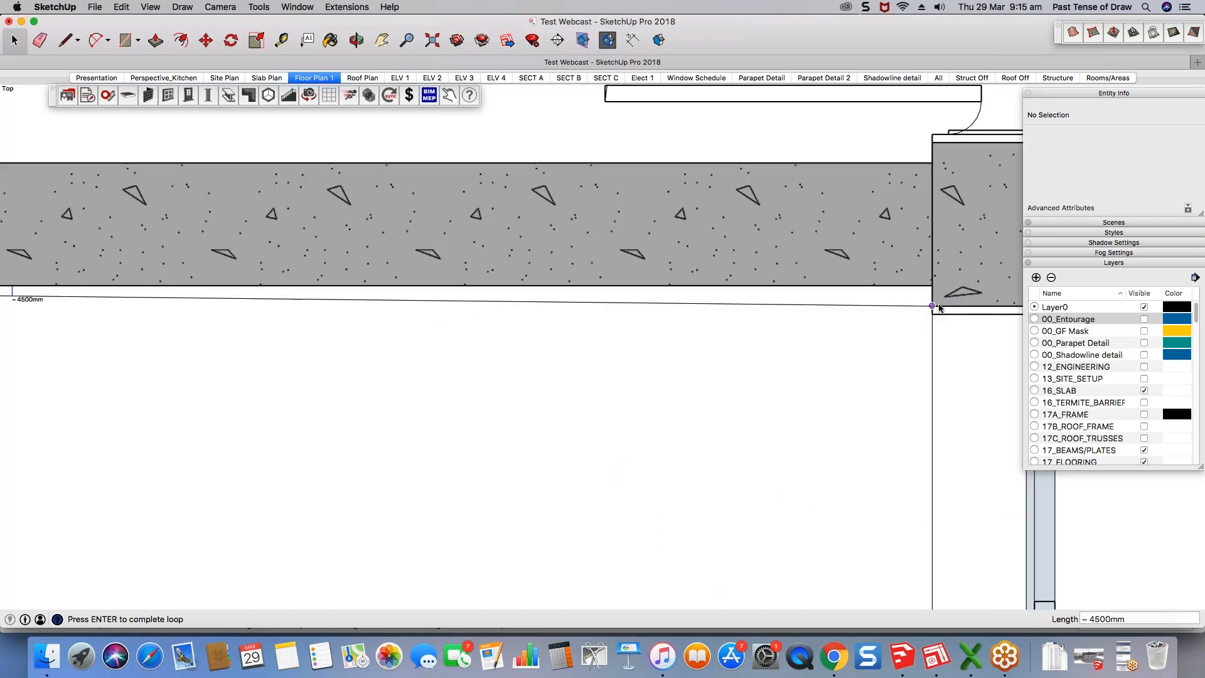
scroll(939, 306, up, 2)
click(931, 278)
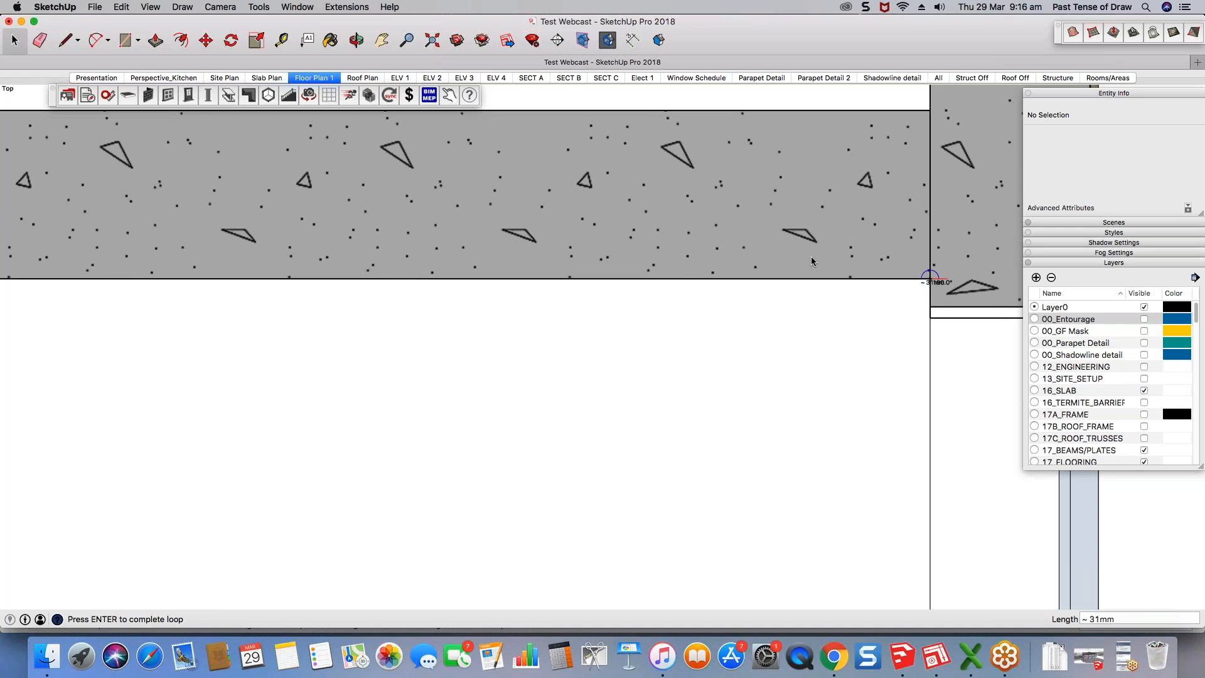
Step: Close the Master Bed outline back at its starting corner to create the room volume
scroll(747, 233, down, 1)
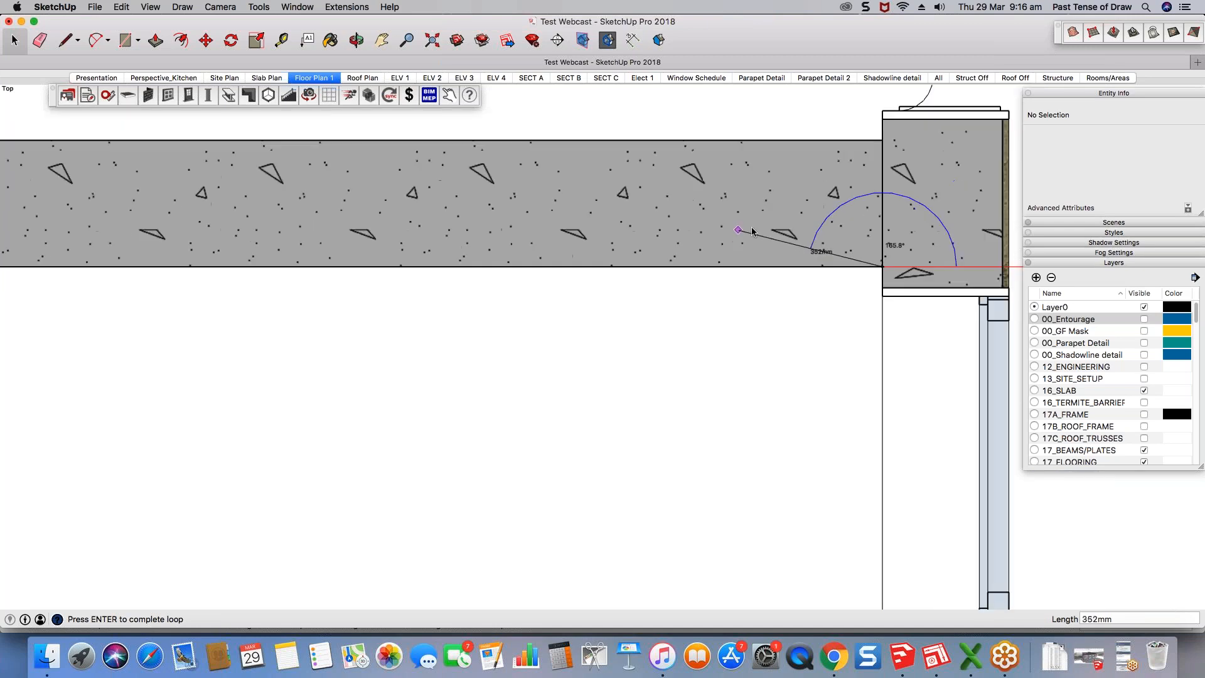
scroll(752, 231, down, 2)
scroll(801, 212, down, 3)
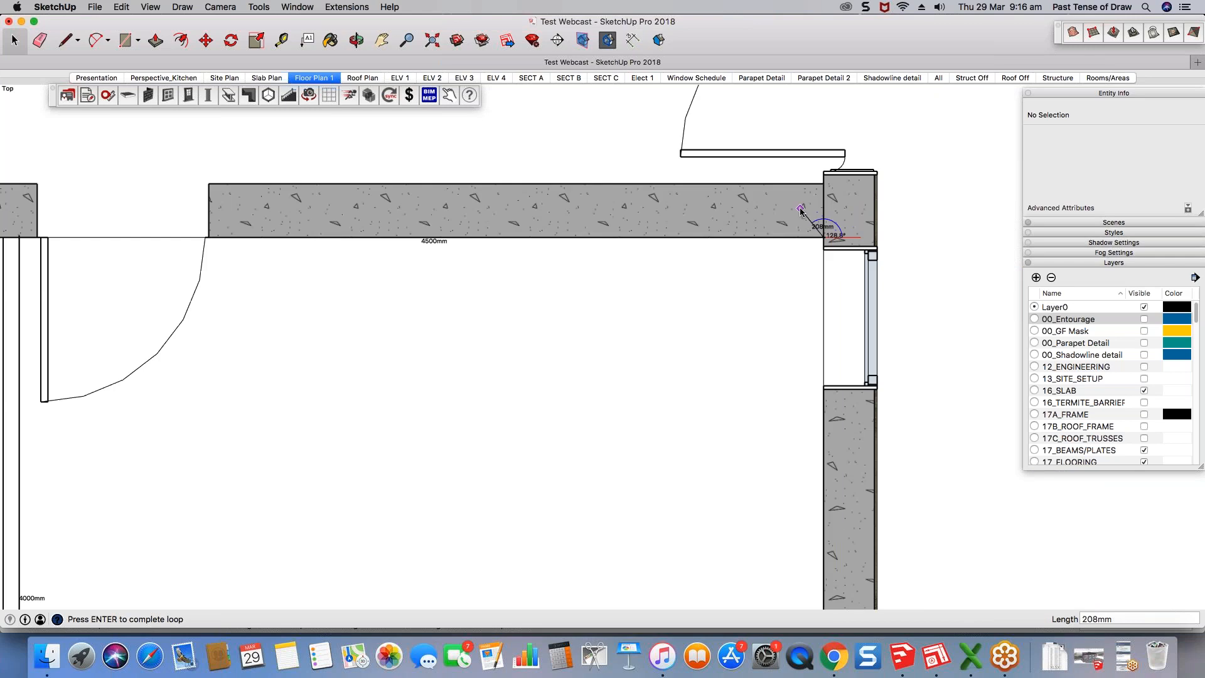
scroll(801, 211, down, 2)
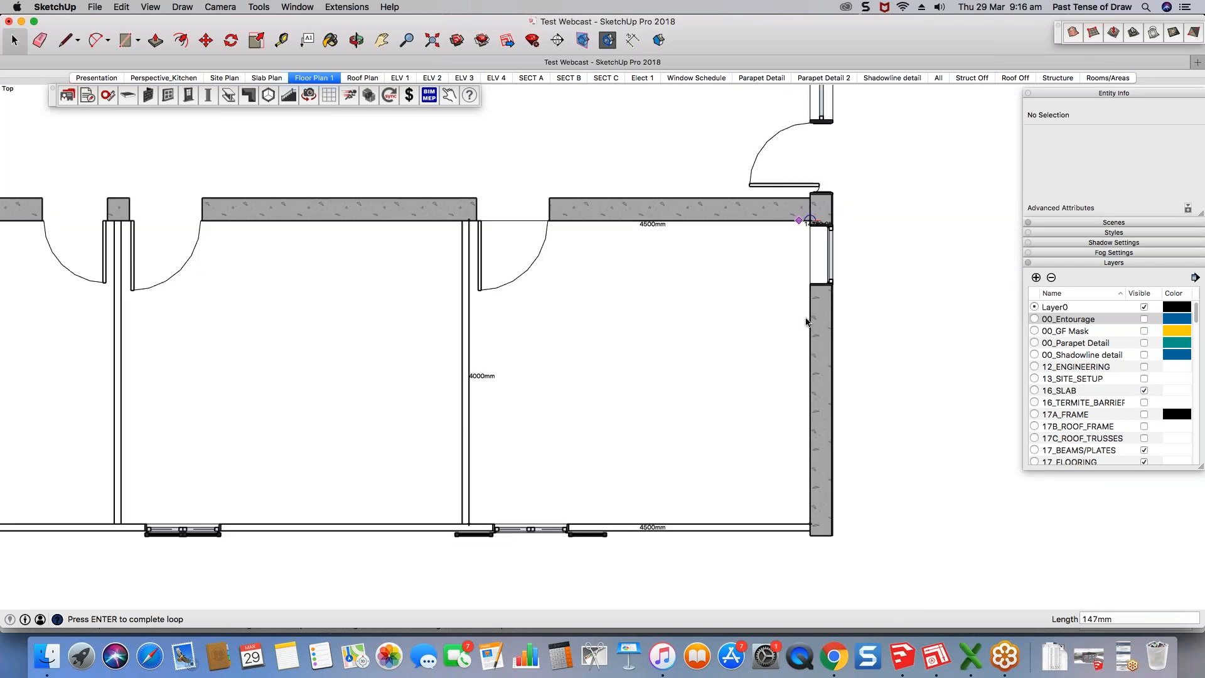
scroll(815, 526, up, 3)
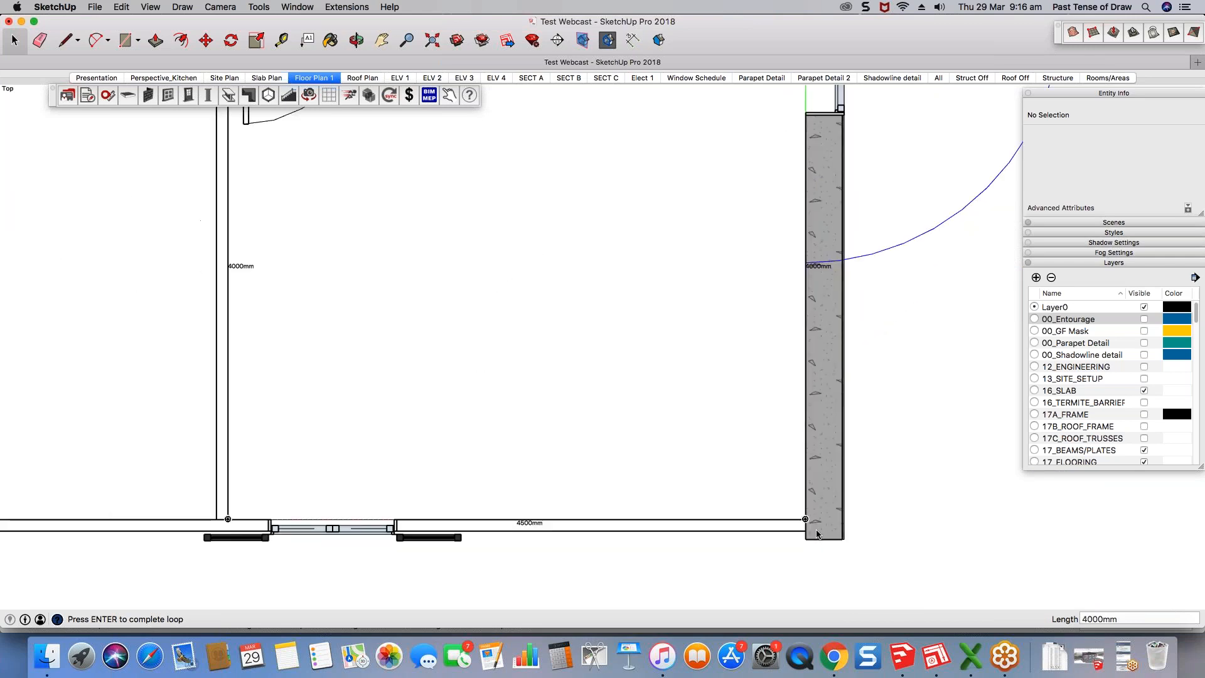
click(808, 523)
scroll(885, 446, down, 5)
scroll(885, 449, down, 2)
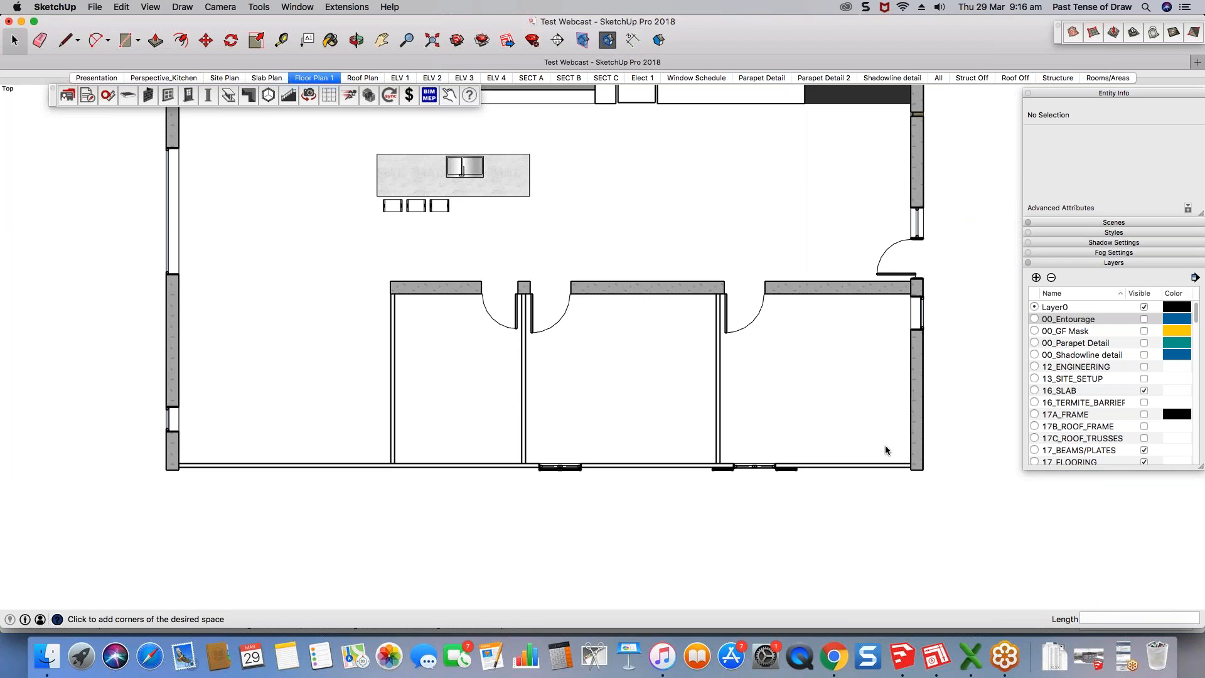
scroll(886, 451, down, 1)
Step: Return to the Select tool, switch to the All scene and examine the Master Bed volume's height relative to the house
key(space)
key(shift+z)
scroll(836, 330, down, 6)
scroll(837, 328, up, 3)
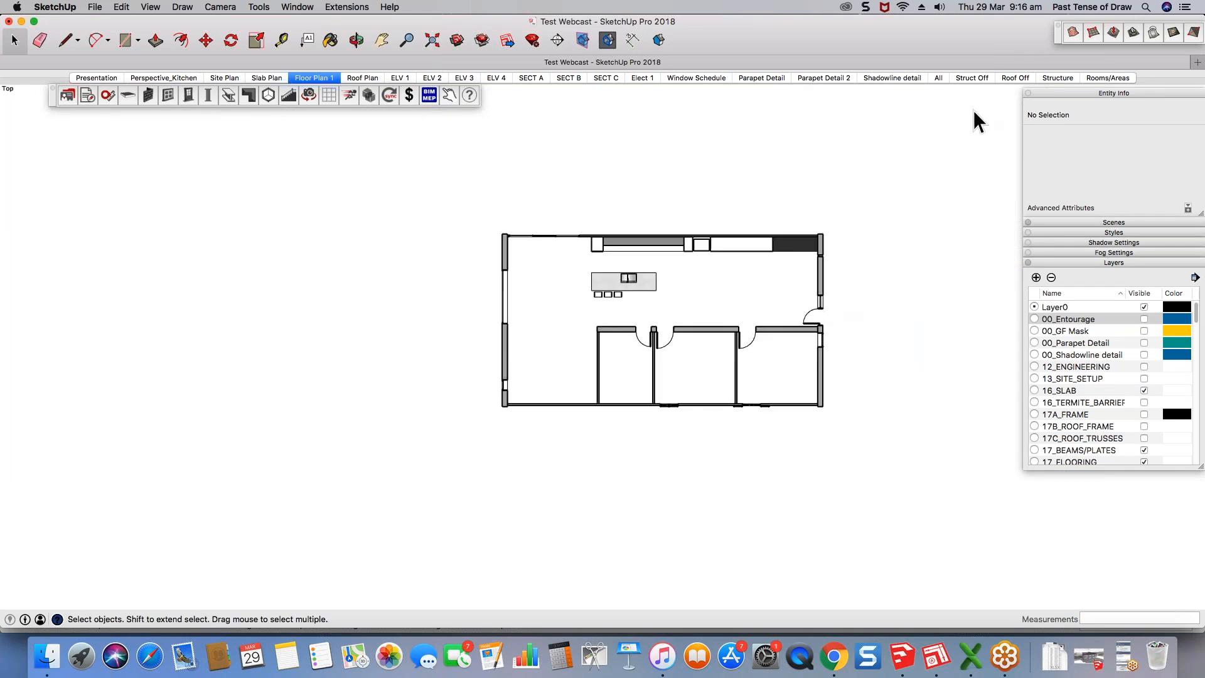
click(946, 77)
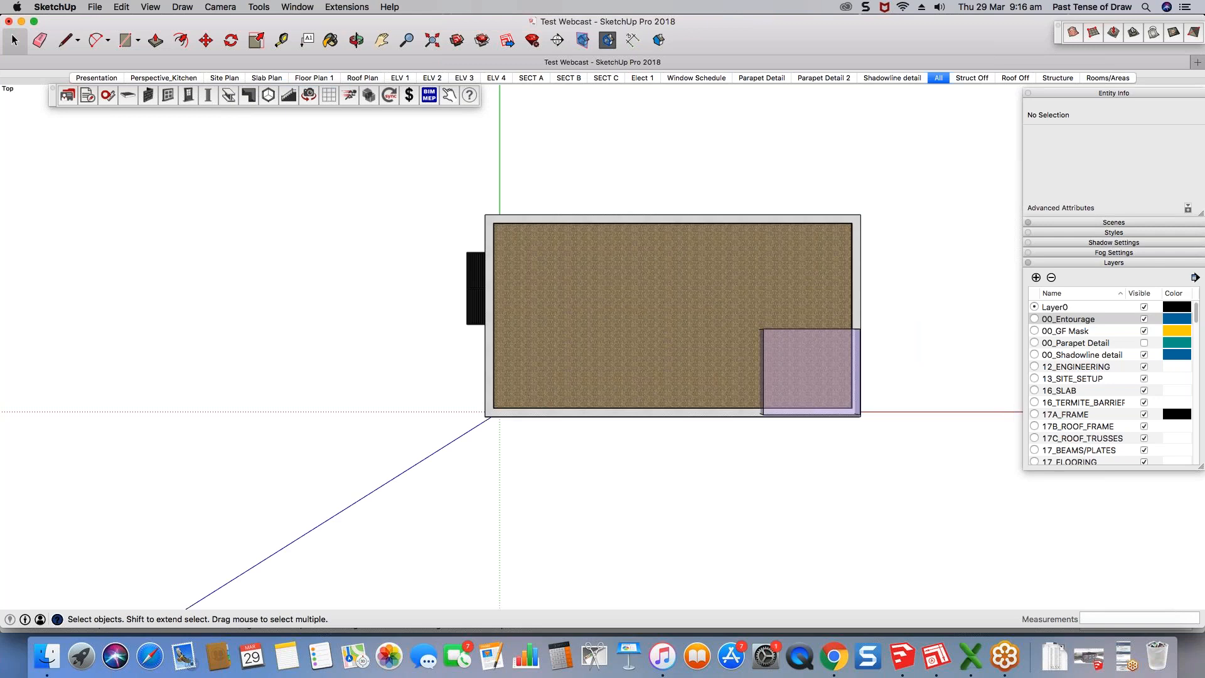
middle_drag(844, 401, 904, 302)
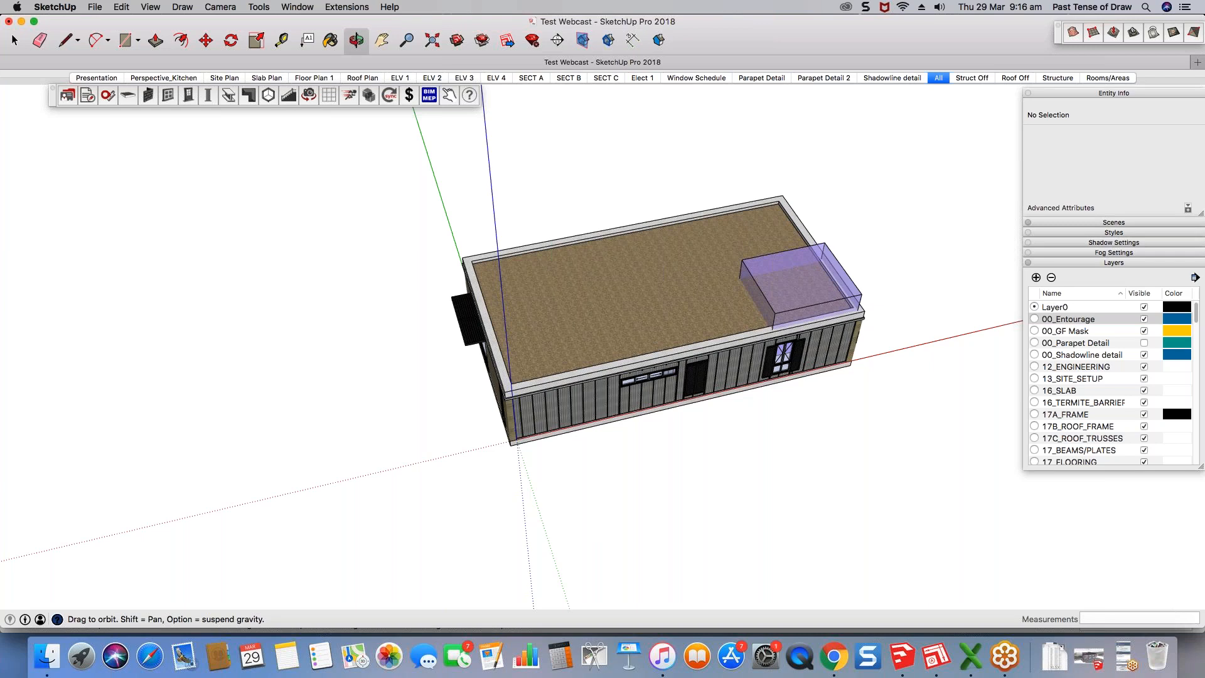
middle_drag(762, 395, 662, 301)
scroll(662, 301, up, 5)
Step: Select the Master Bed volume and move it straight down from the roof to the floor slab
click(681, 329)
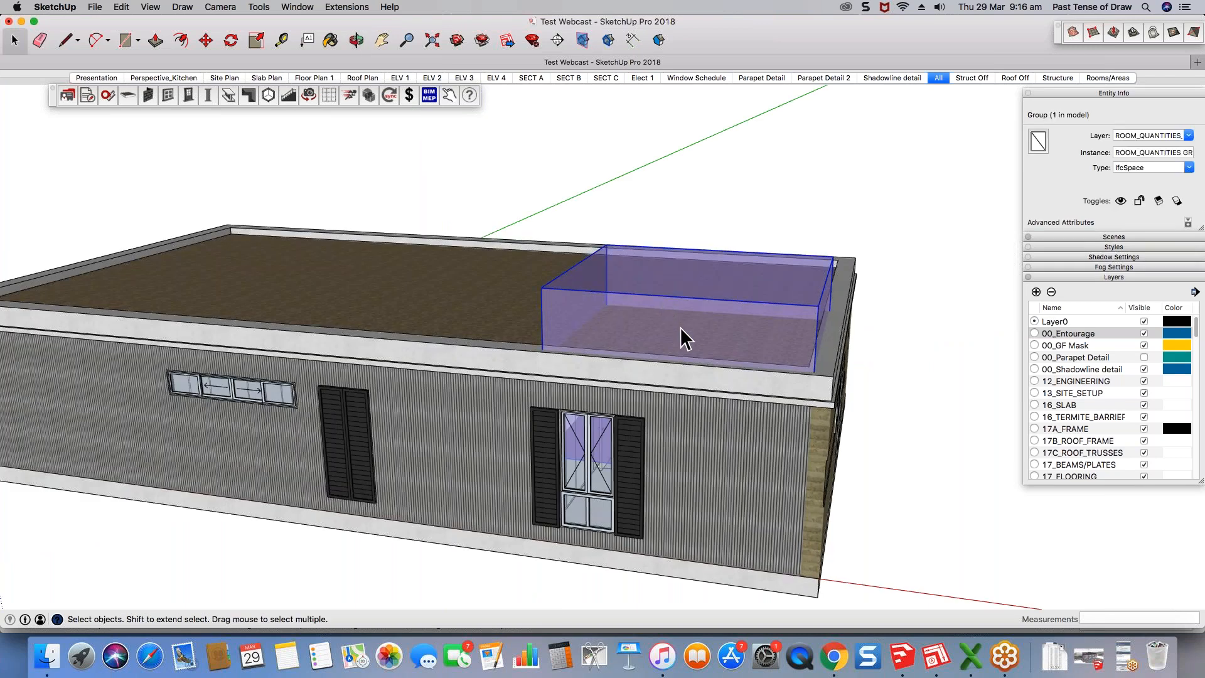
middle_drag(681, 339, 836, 257)
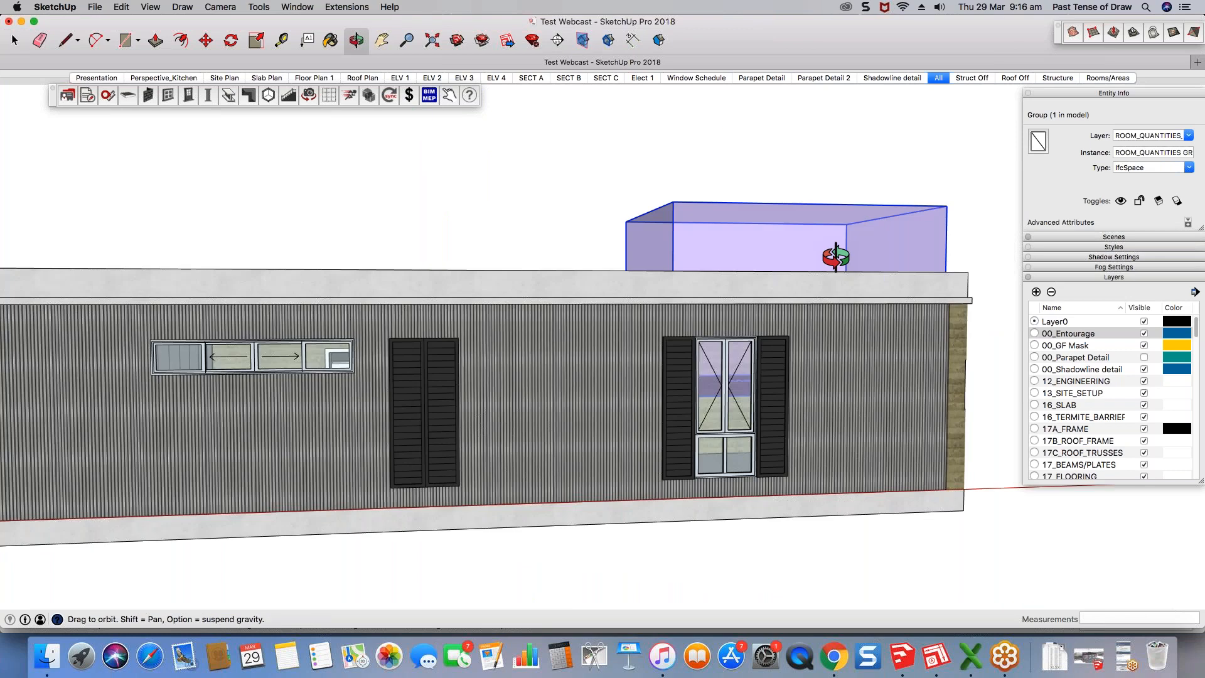
middle_drag(836, 258, 689, 427)
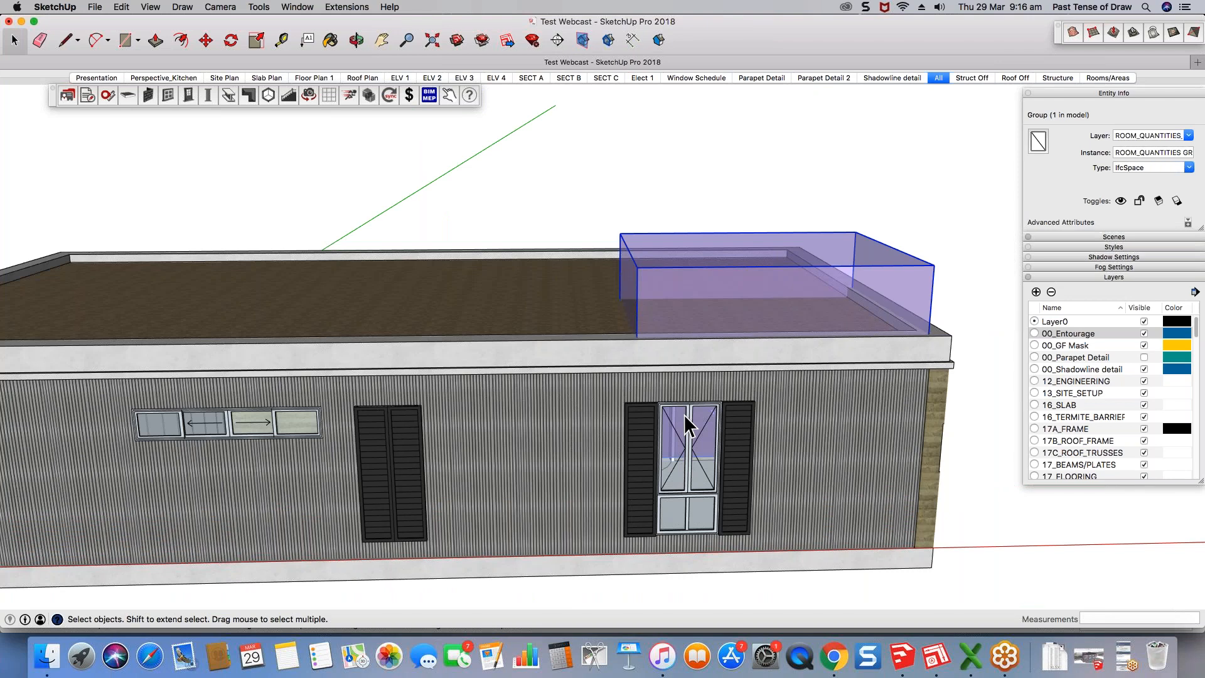
scroll(689, 427, down, 5)
key(m)
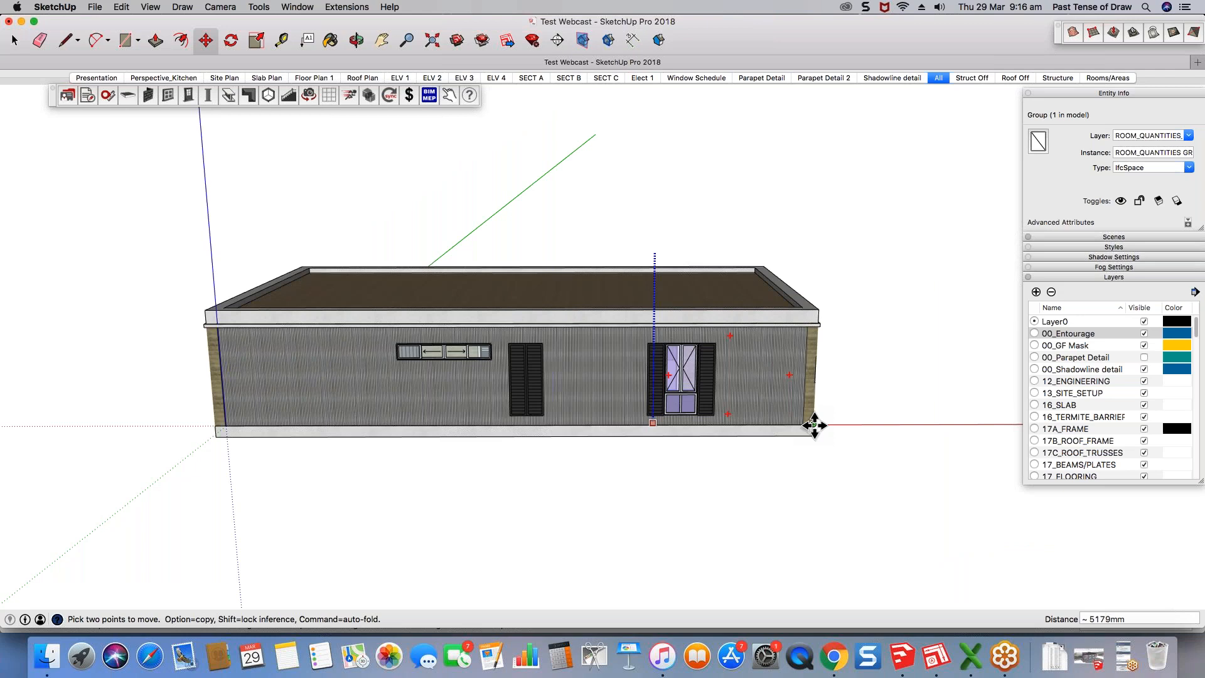
scroll(685, 401, up, 10)
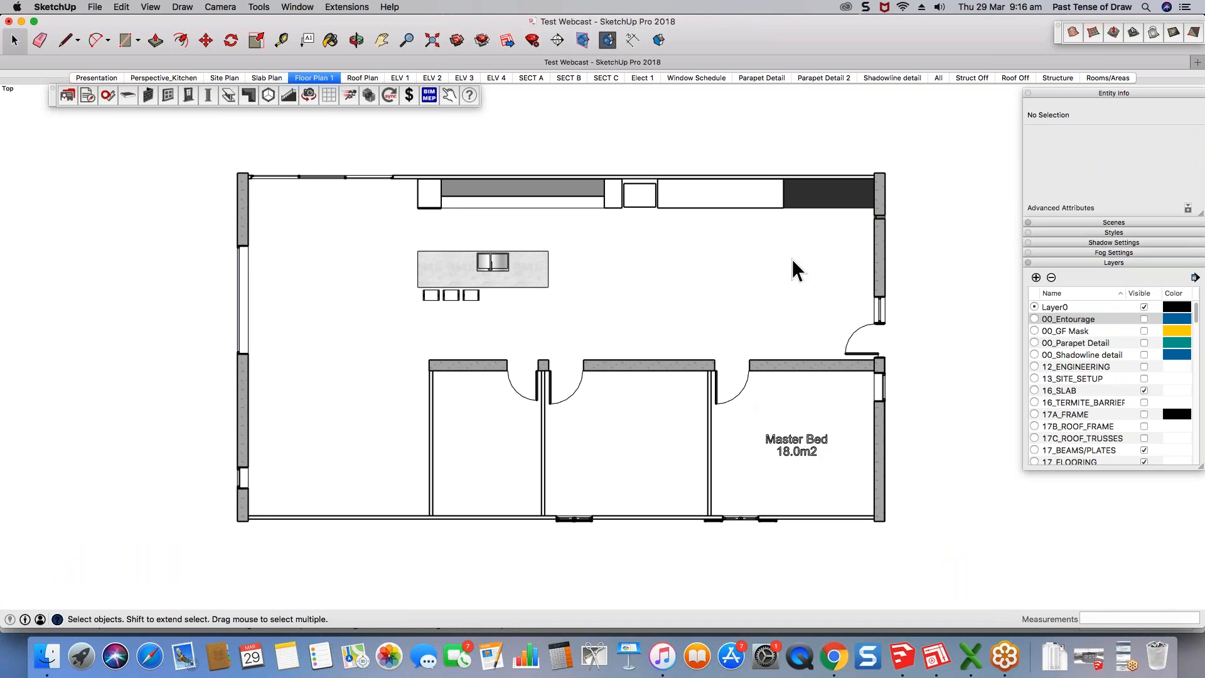
Step: Enlarge the layer list and make the SLAB_GROUP layer visible in the Floor Plan 1 scene
scroll(1065, 411, down, 5)
scroll(1065, 413, down, 10)
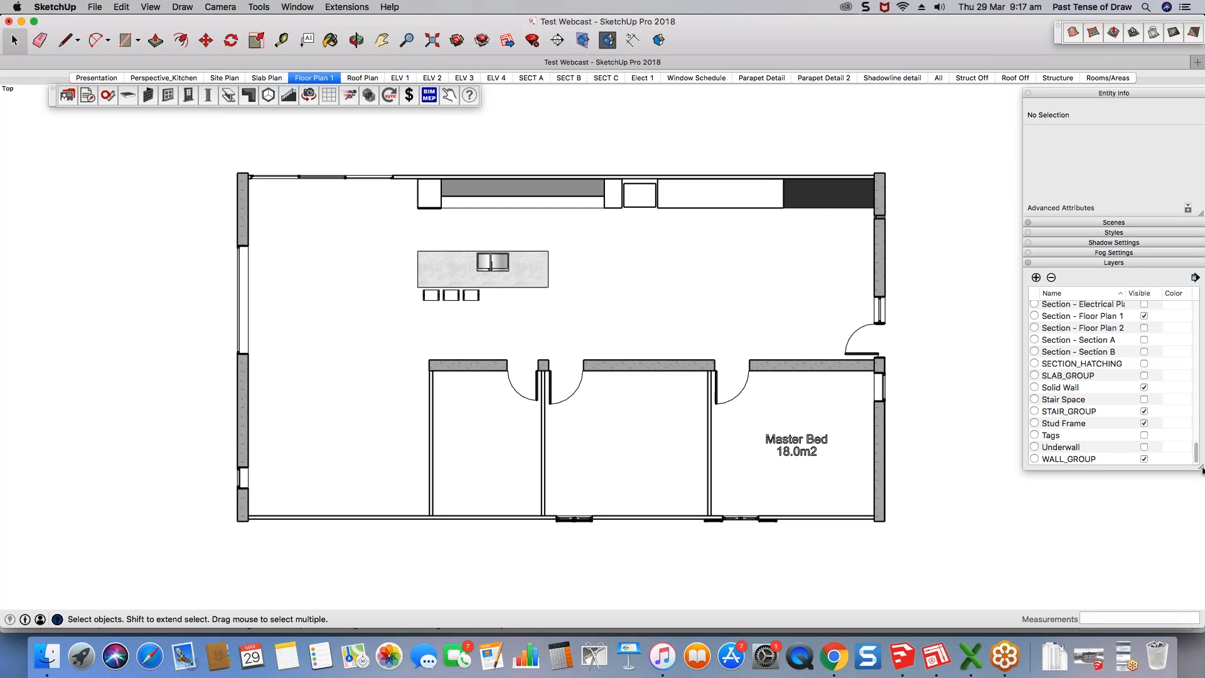
drag(1202, 470, 1199, 633)
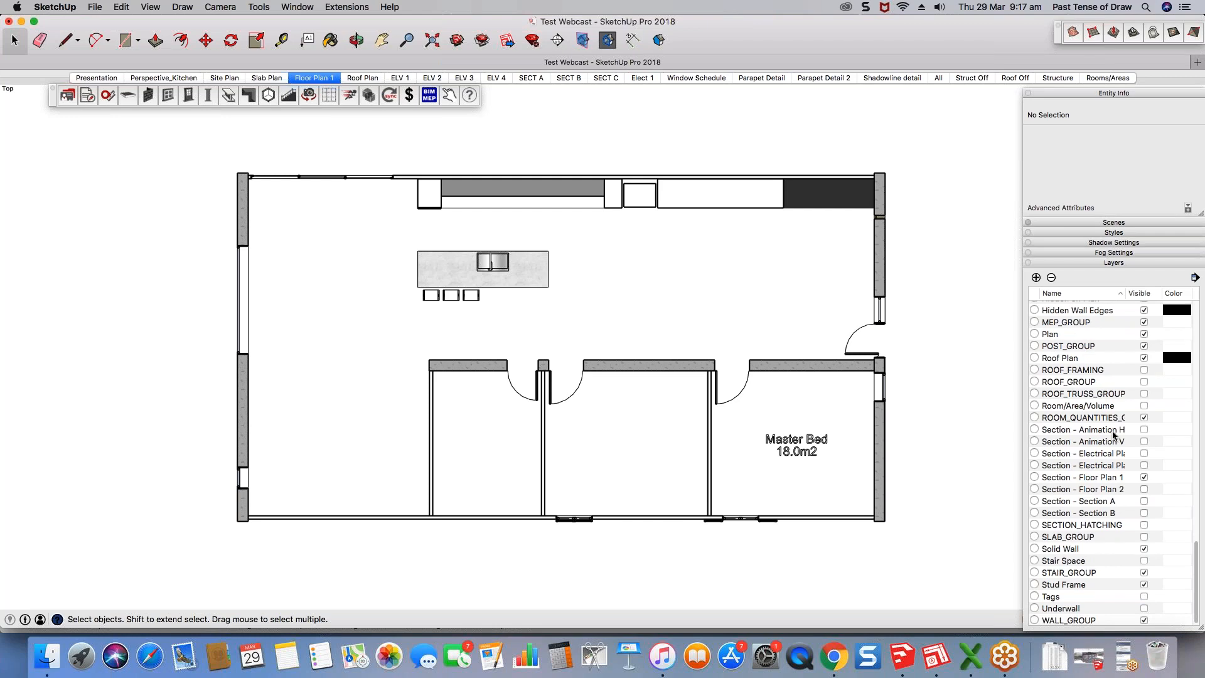
click(1144, 536)
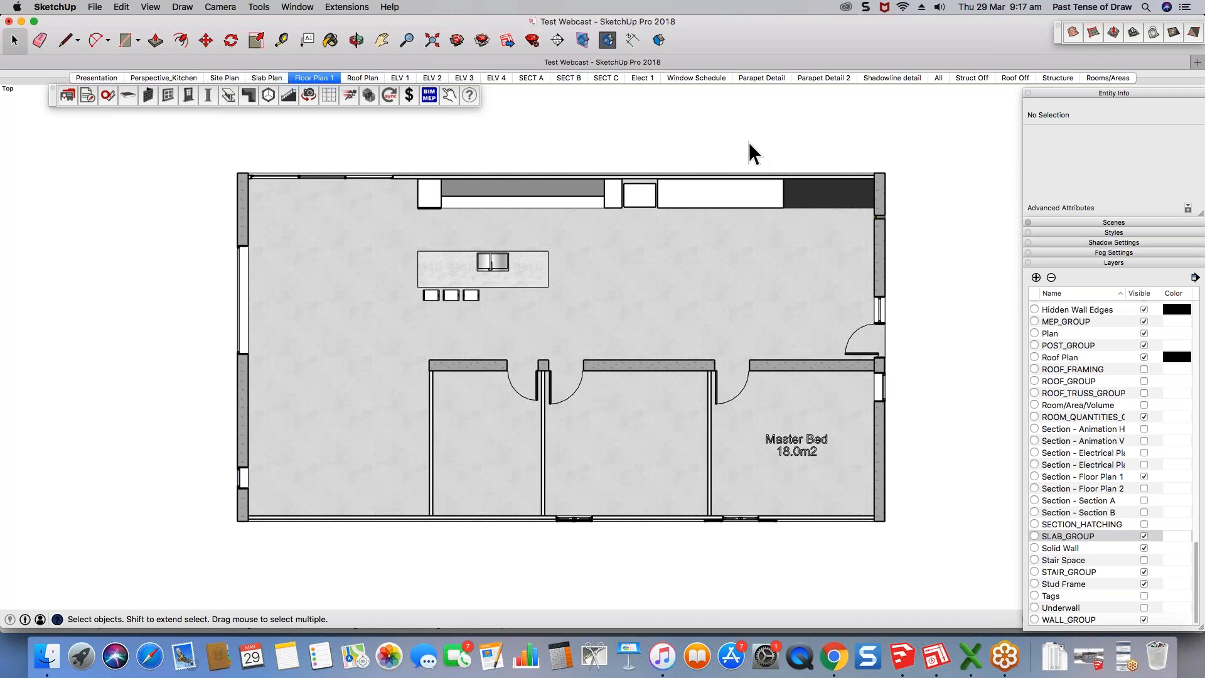
Step: Label a new room area Bed 2 with the Room Quantities Tool and pick the middle bedroom's inner corner beside its door
click(270, 96)
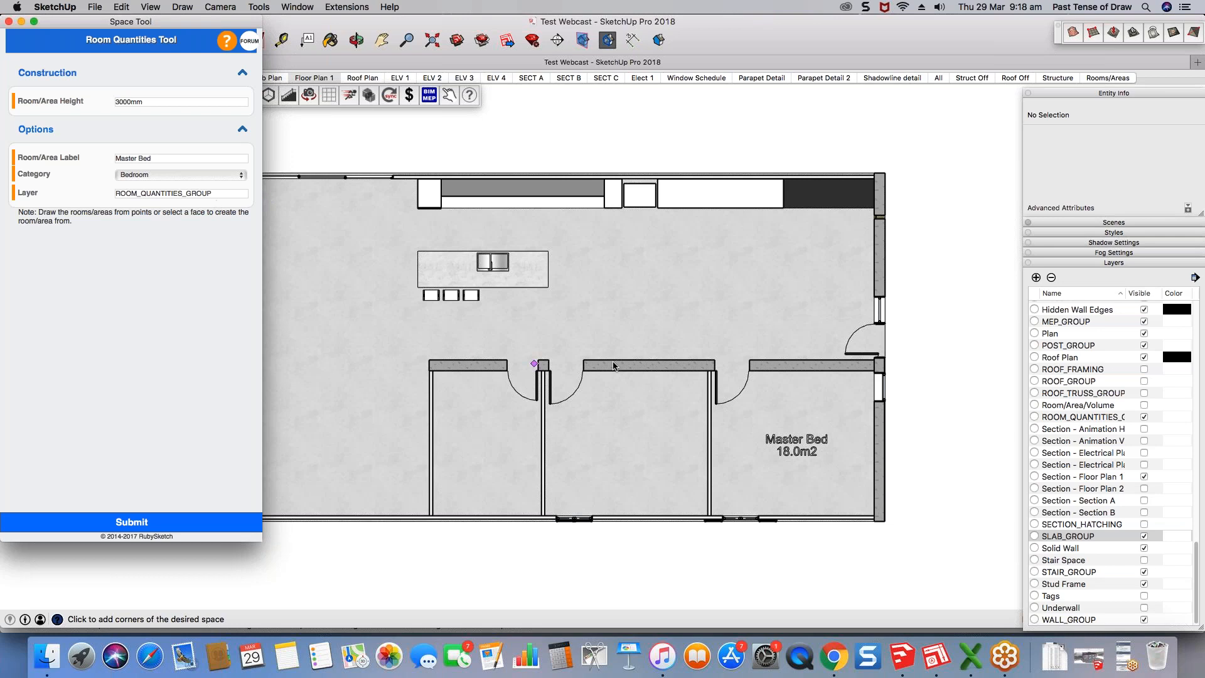
drag(160, 157, 102, 147)
text(Bed 2)
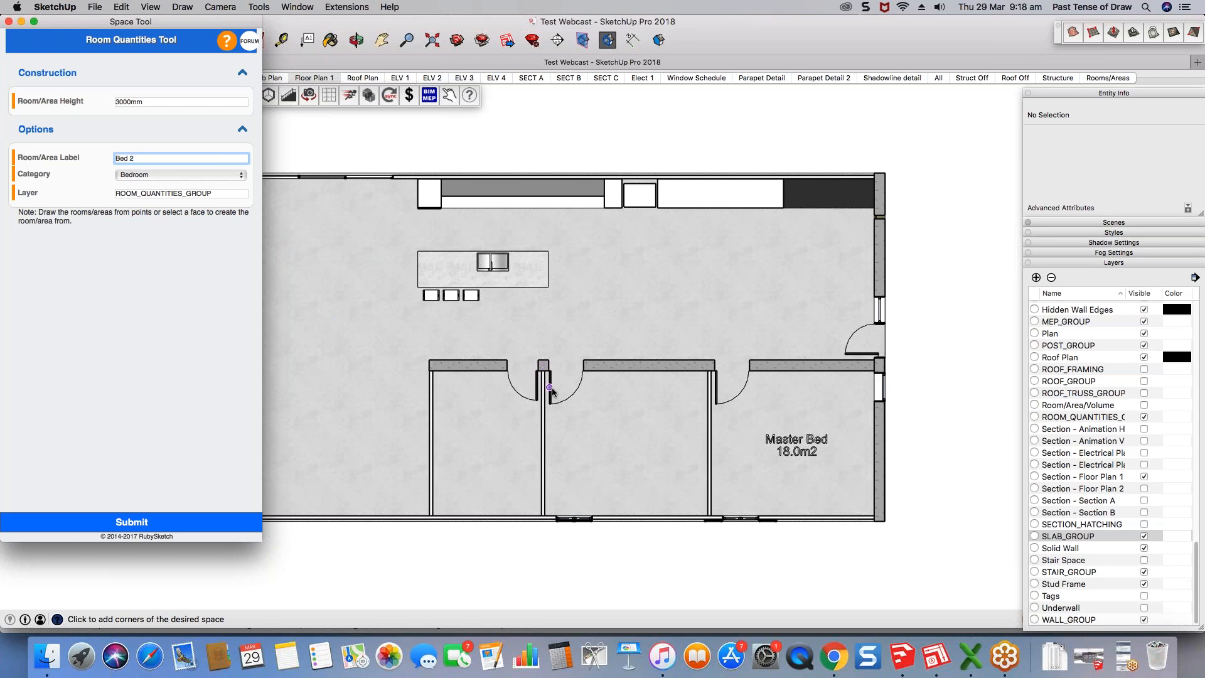
scroll(552, 387, up, 5)
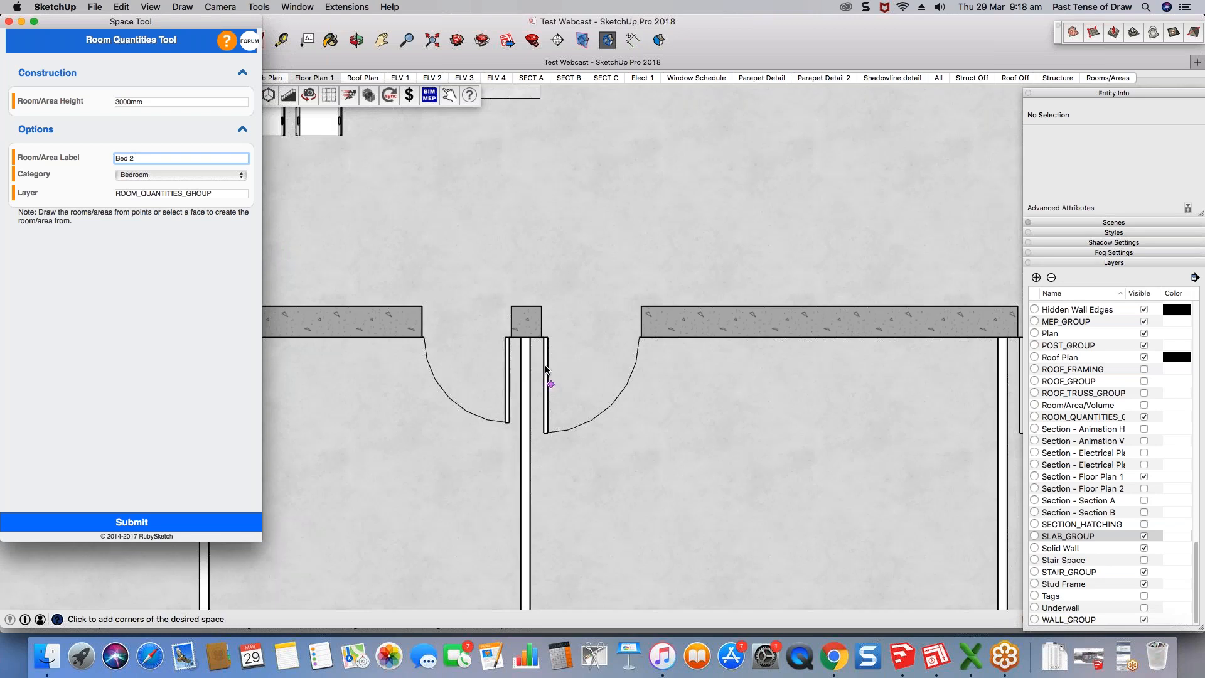
click(529, 338)
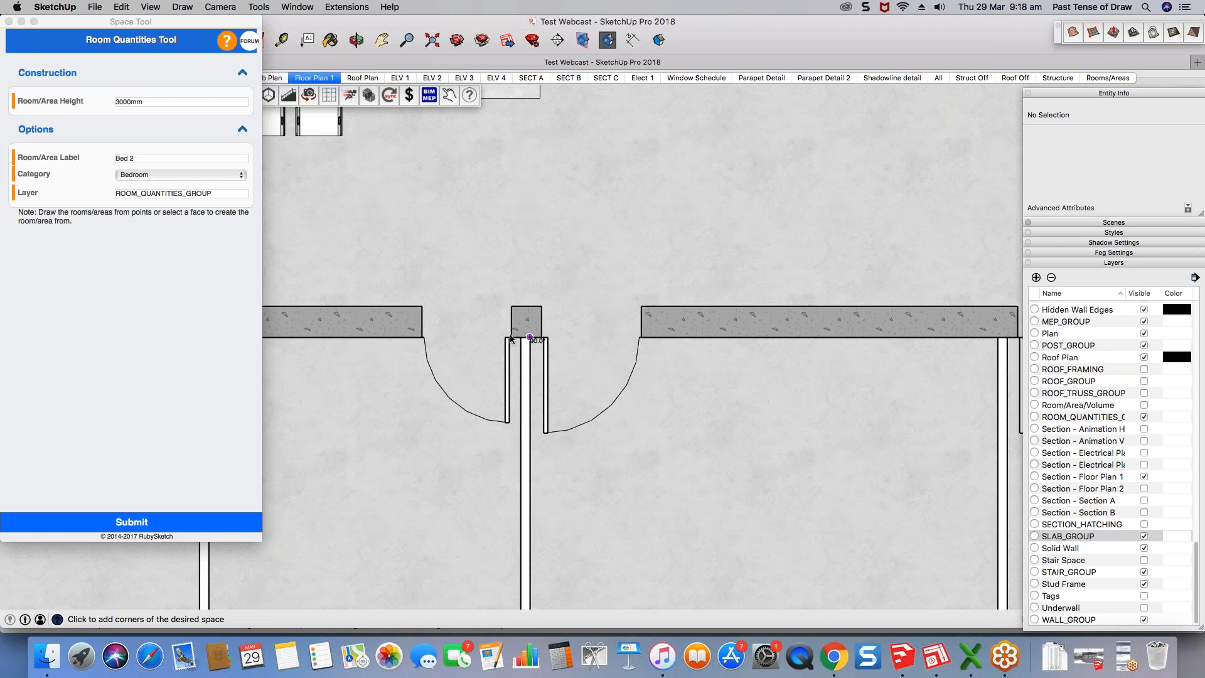
Step: Set the Room Quantities Tool to the Bathroom category with the label Bath for the room next to Bed 2
scroll(511, 336, down, 2)
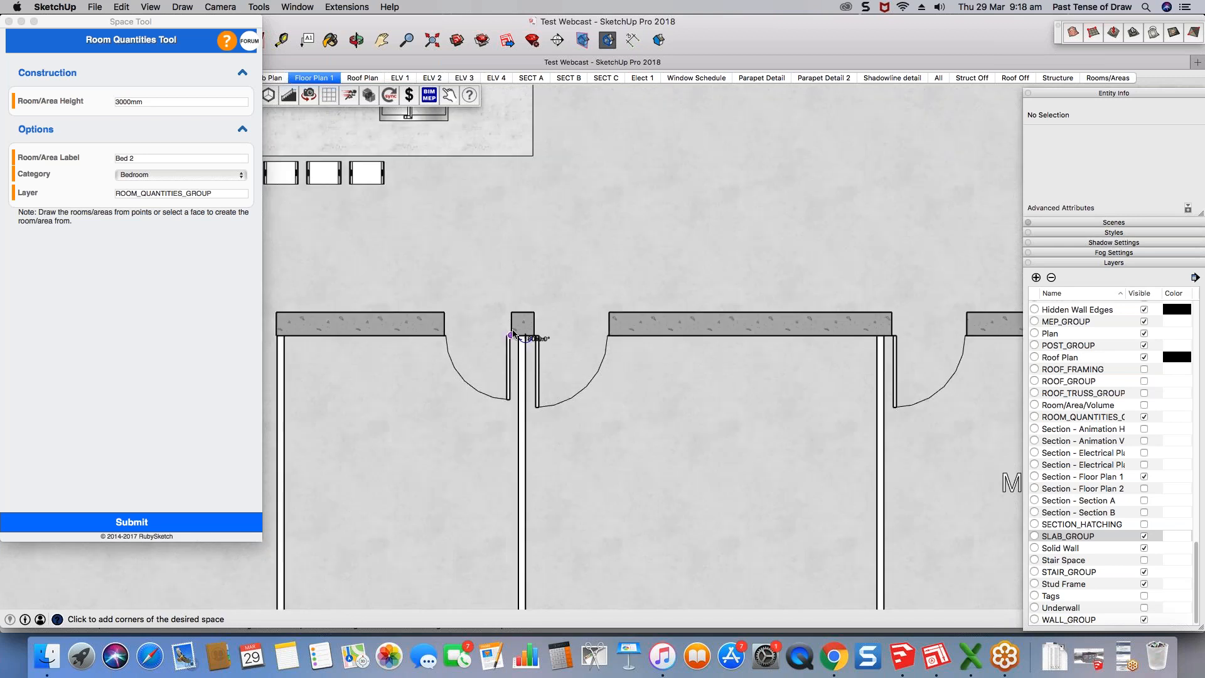
scroll(580, 345, down, 2)
click(157, 175)
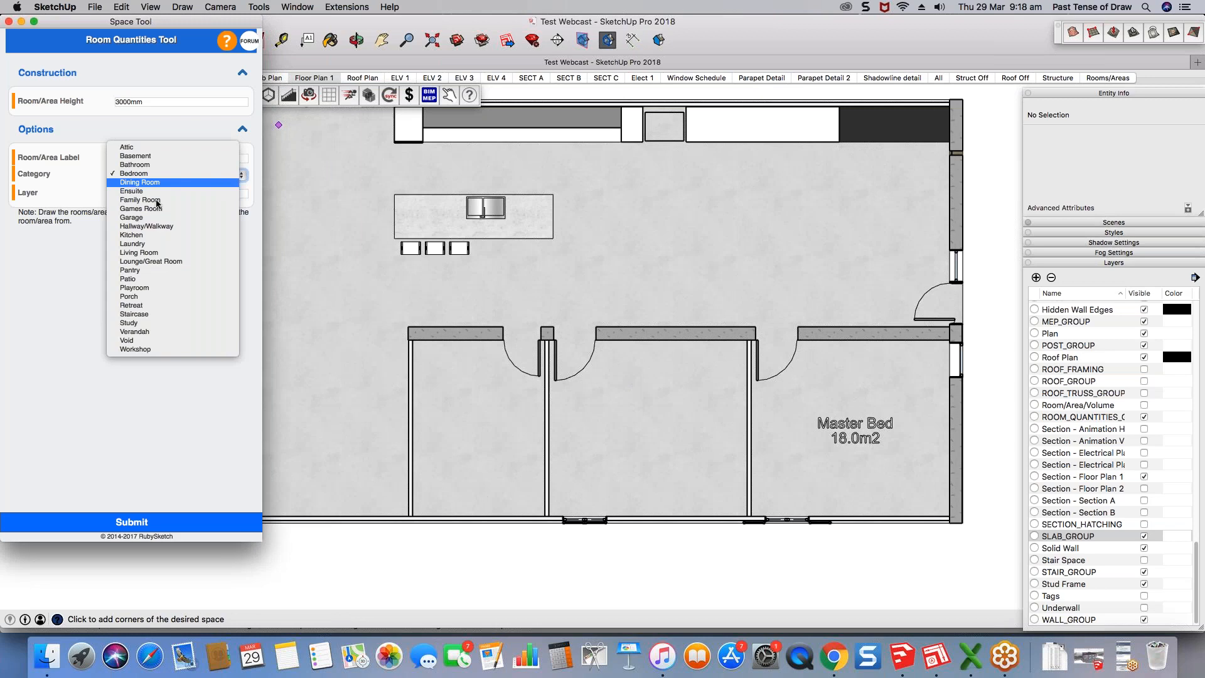
click(135, 164)
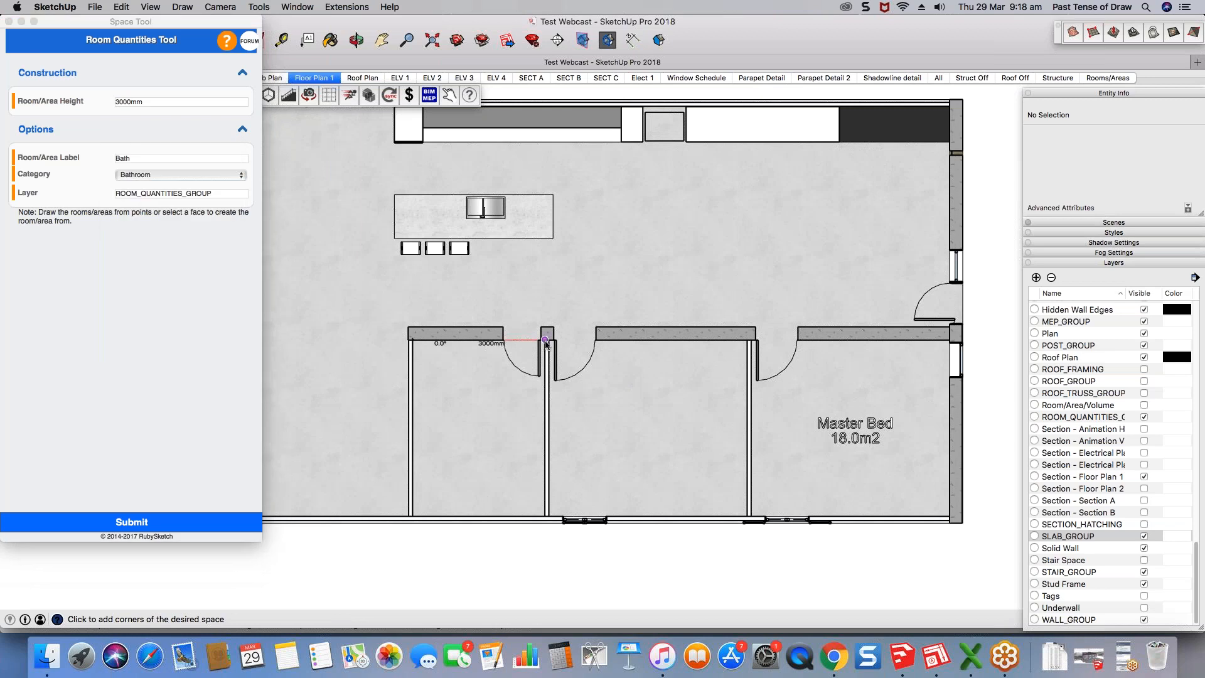
Step: Outline the Bath area through the room's remaining corners and close the Room Quantities Tool
click(545, 518)
click(412, 517)
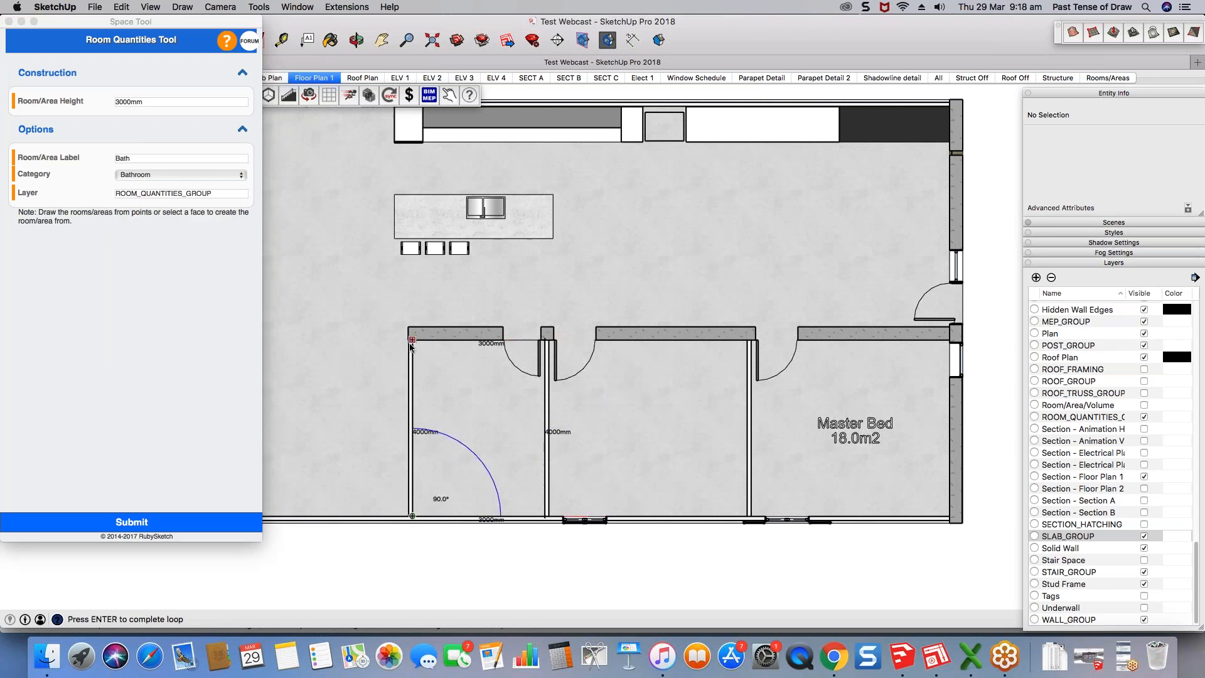
click(411, 344)
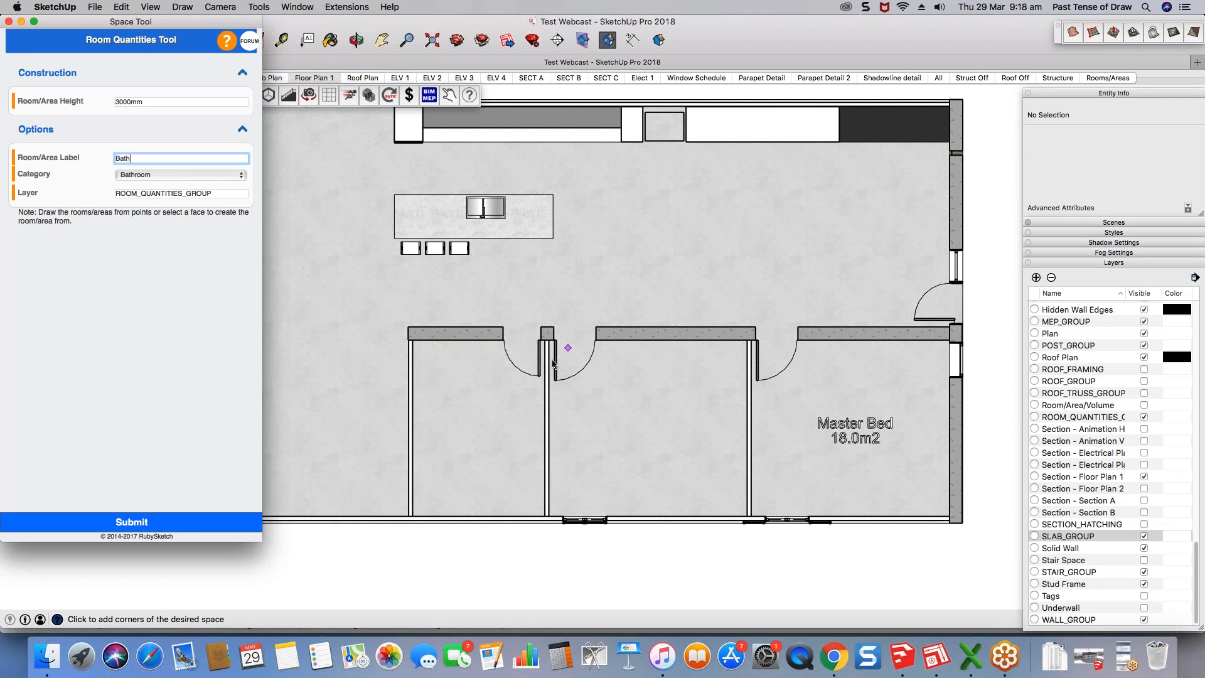
scroll(553, 364, down, 1)
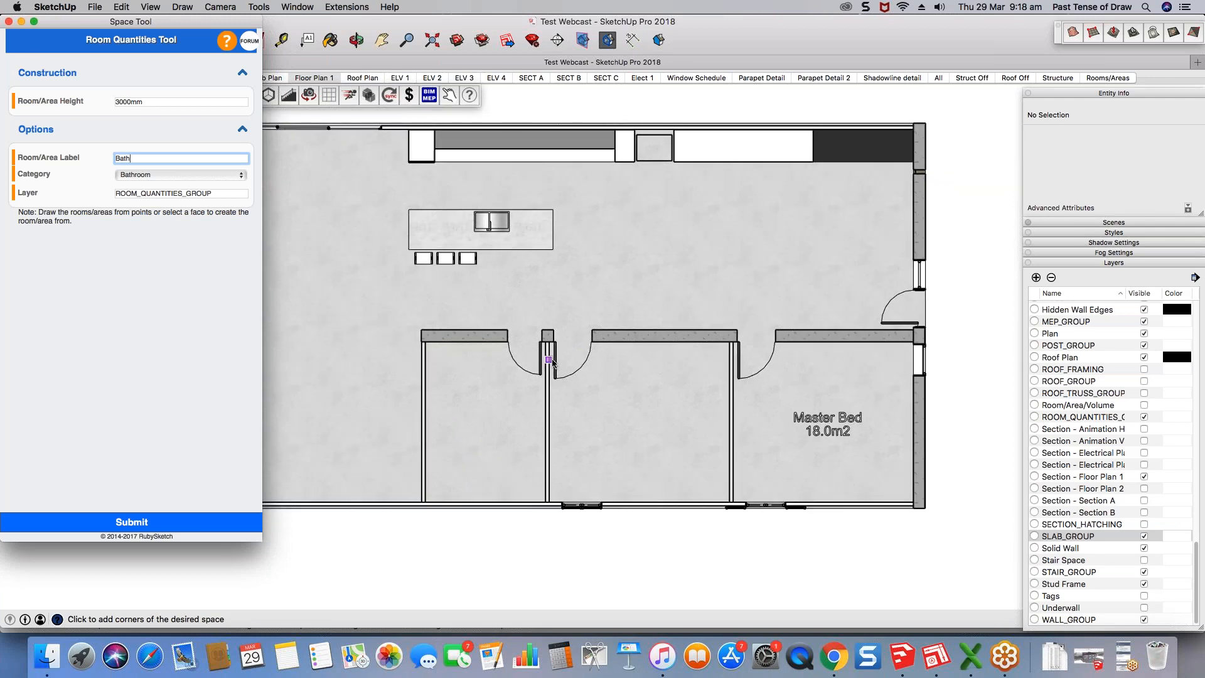
scroll(553, 363, down, 2)
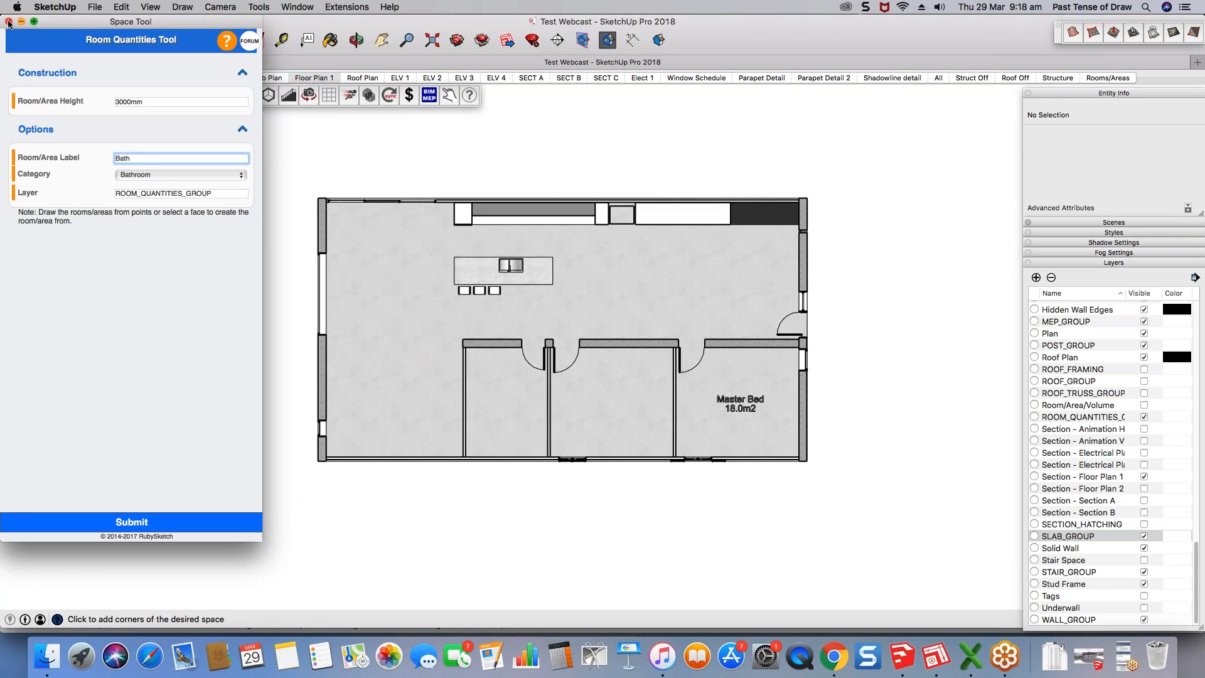
click(8, 21)
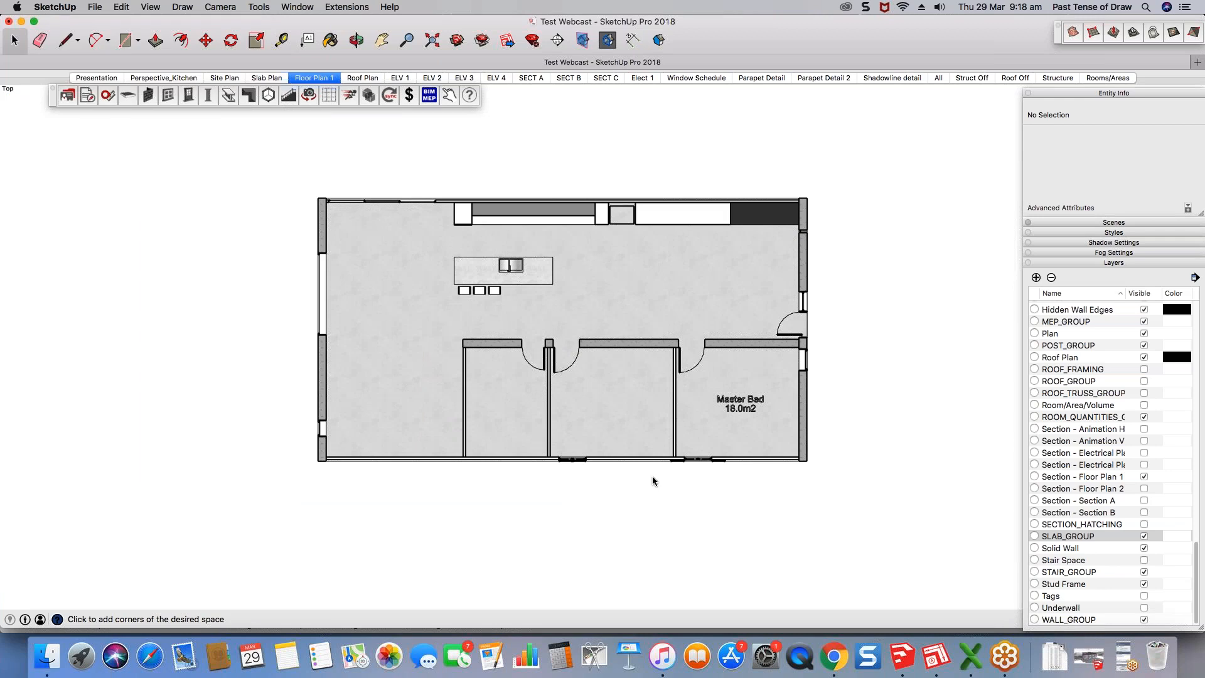
Step: Examine the Floor Plan 1 scene in 3D, checking the cut walls and the room labels on the floor
middle_drag(653, 481, 660, 475)
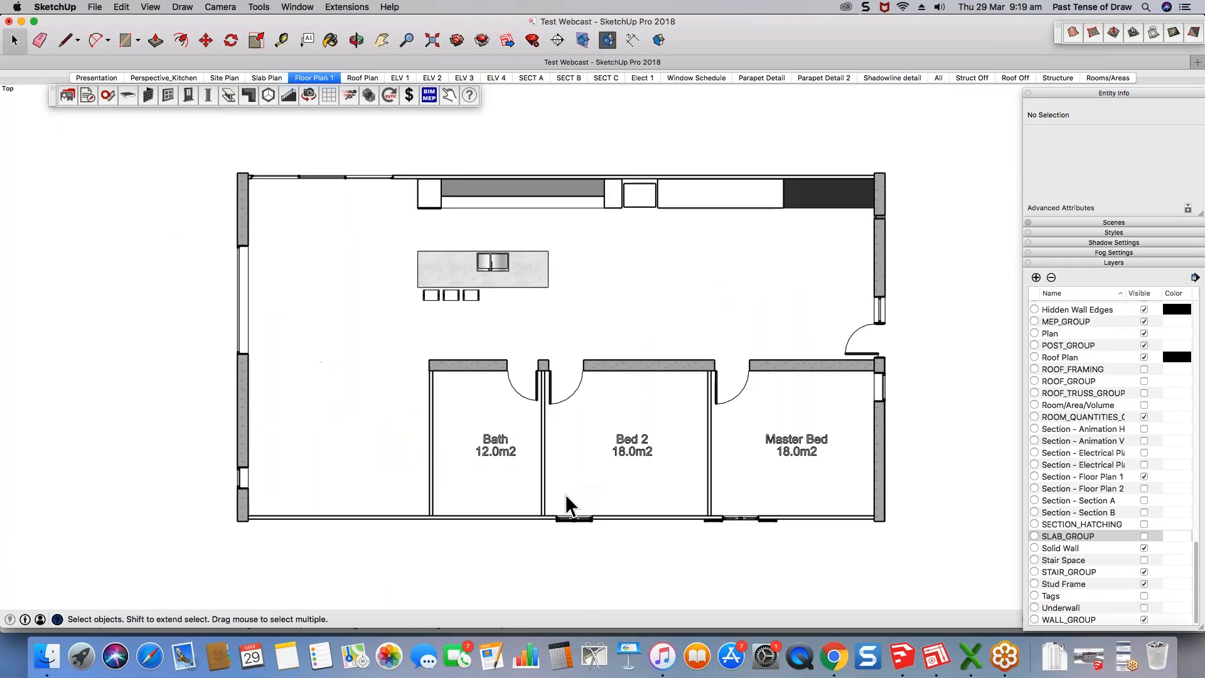
middle_drag(565, 494, 569, 482)
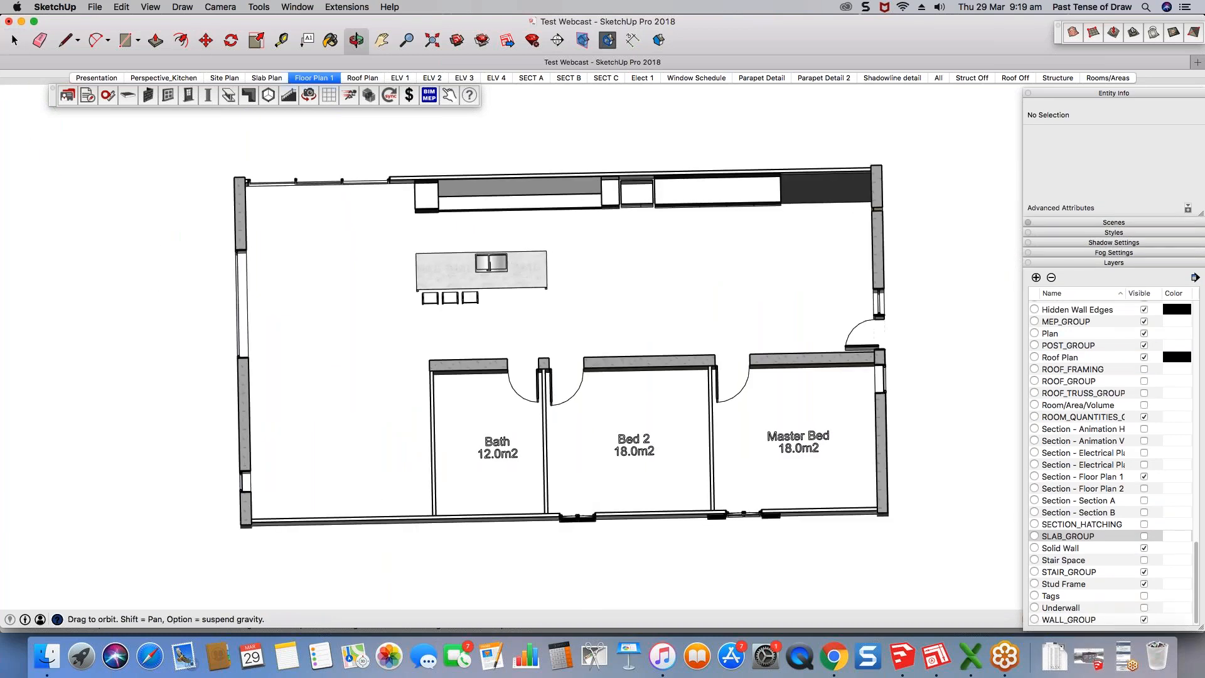
middle_drag(703, 352, 796, 230)
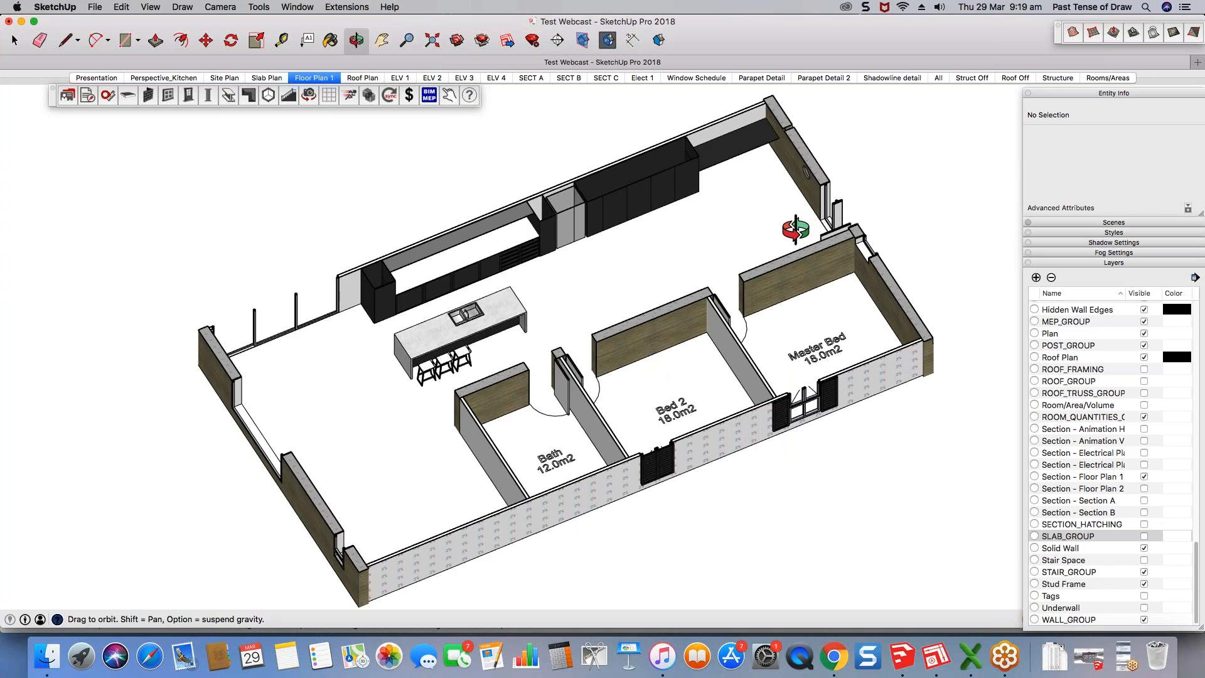
middle_drag(796, 230, 807, 213)
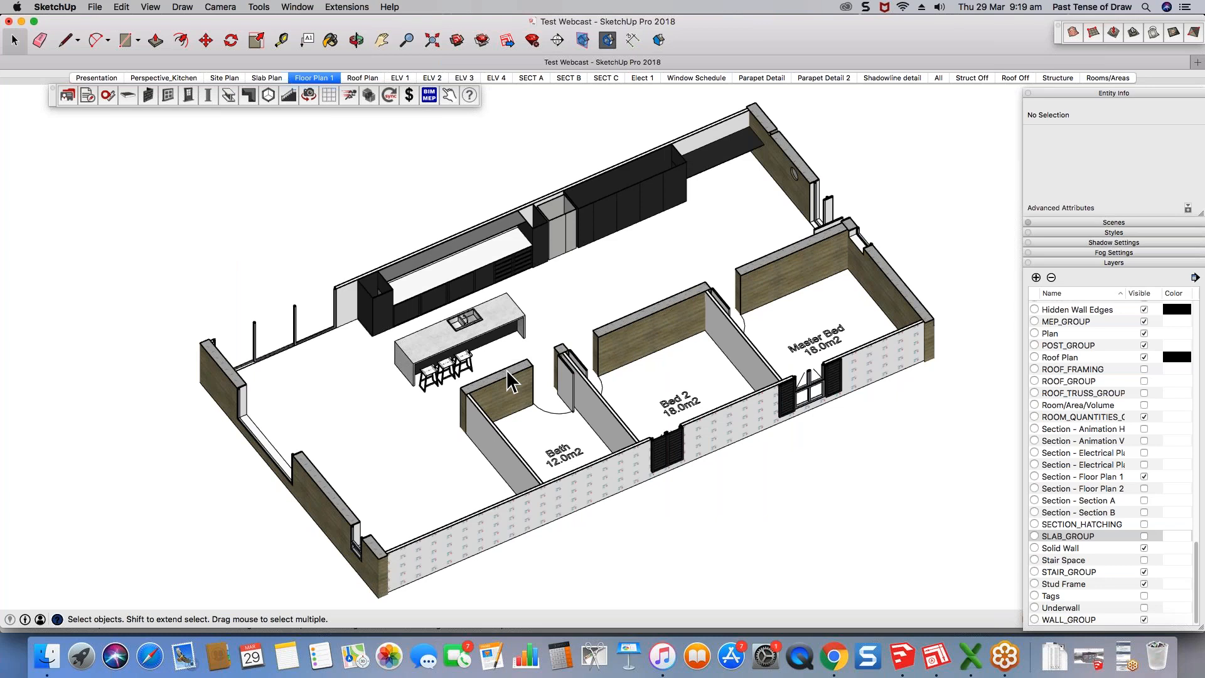
scroll(510, 379, up, 4)
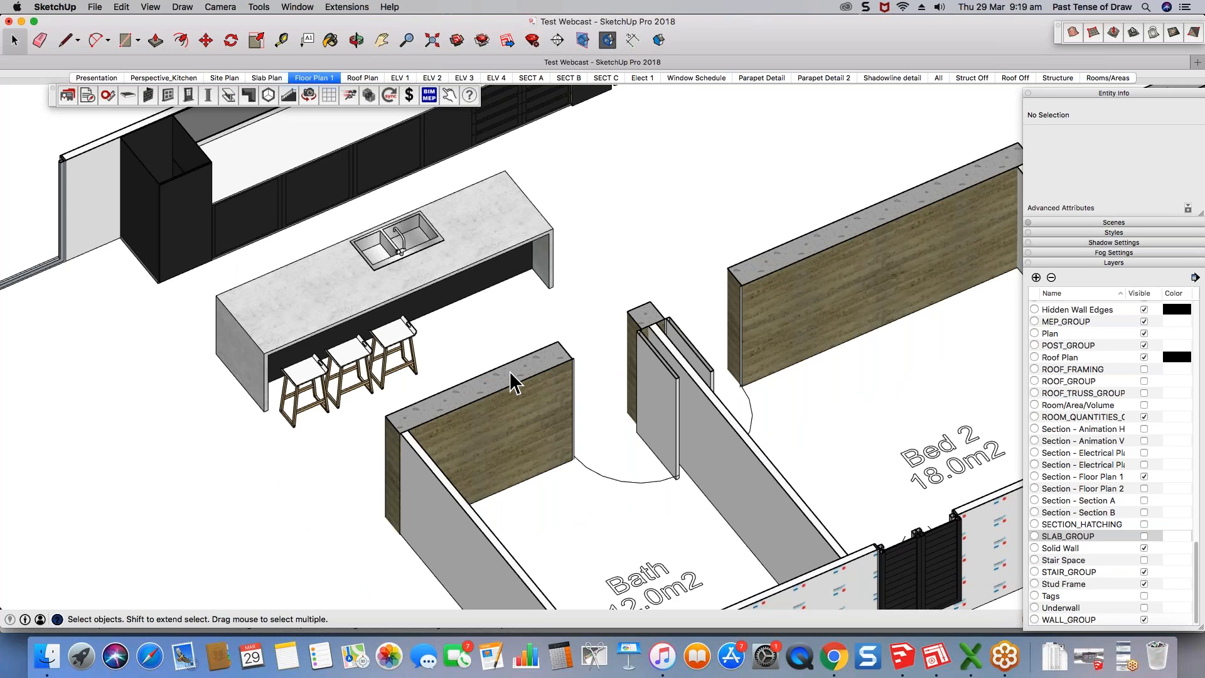
scroll(518, 329, down, 1)
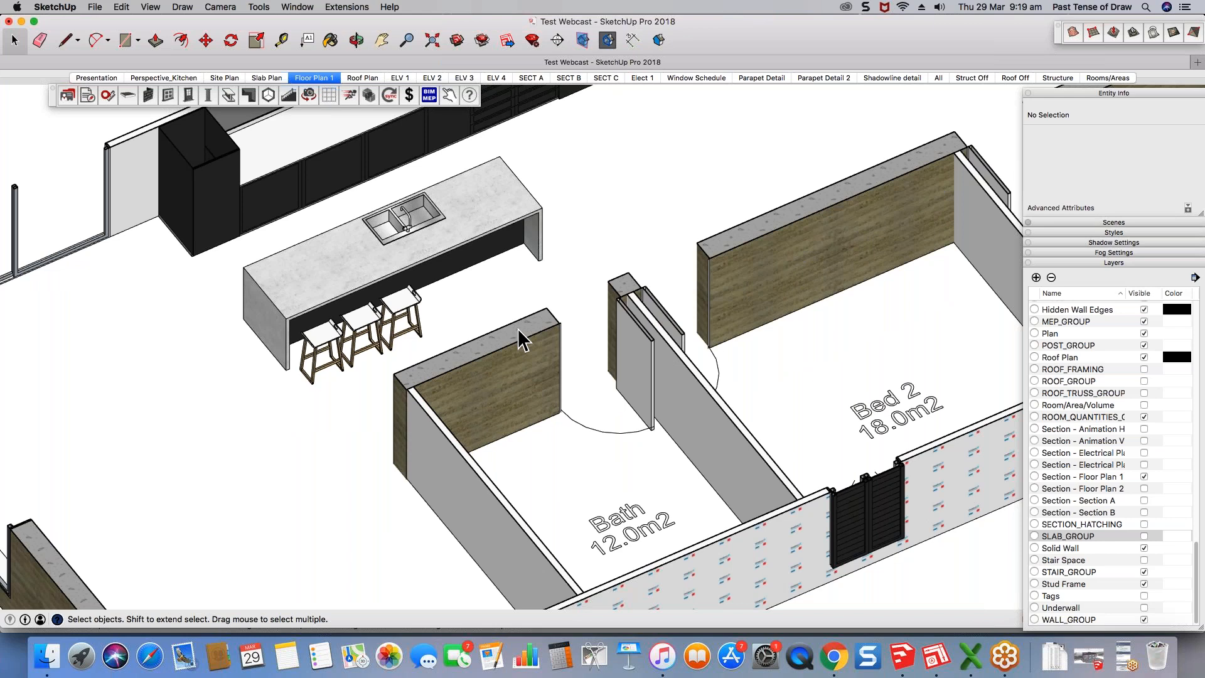
scroll(777, 237, up, 1)
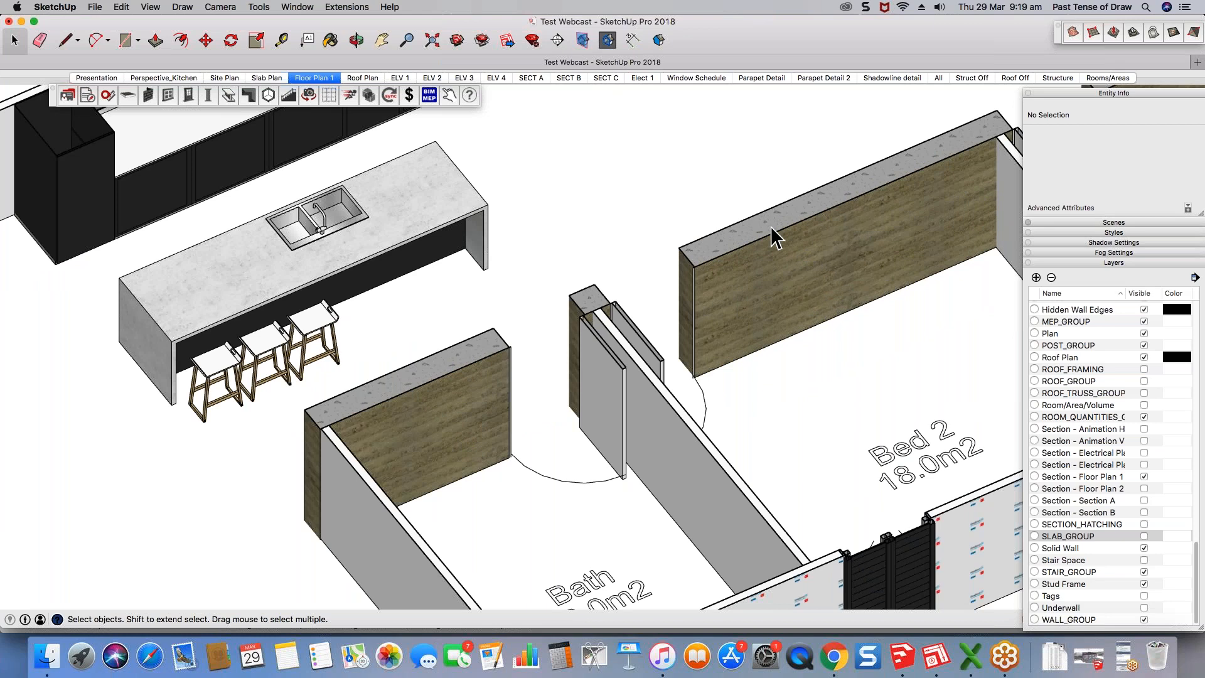
scroll(538, 322, up, 3)
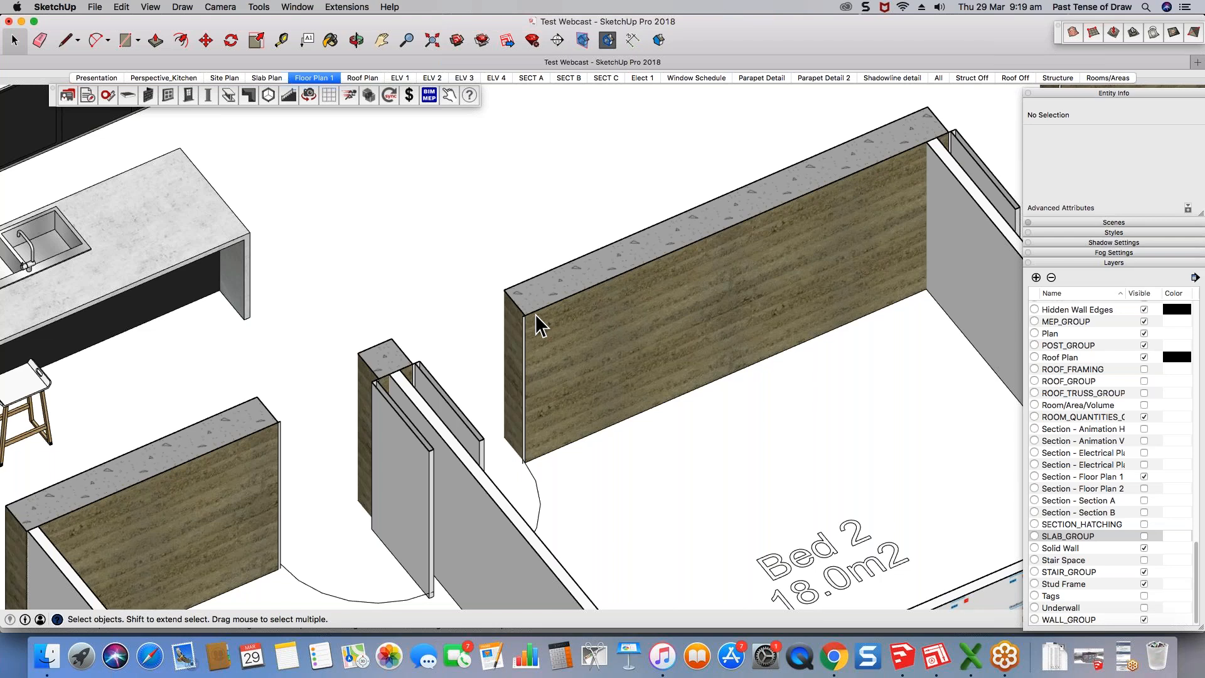
scroll(538, 323, down, 5)
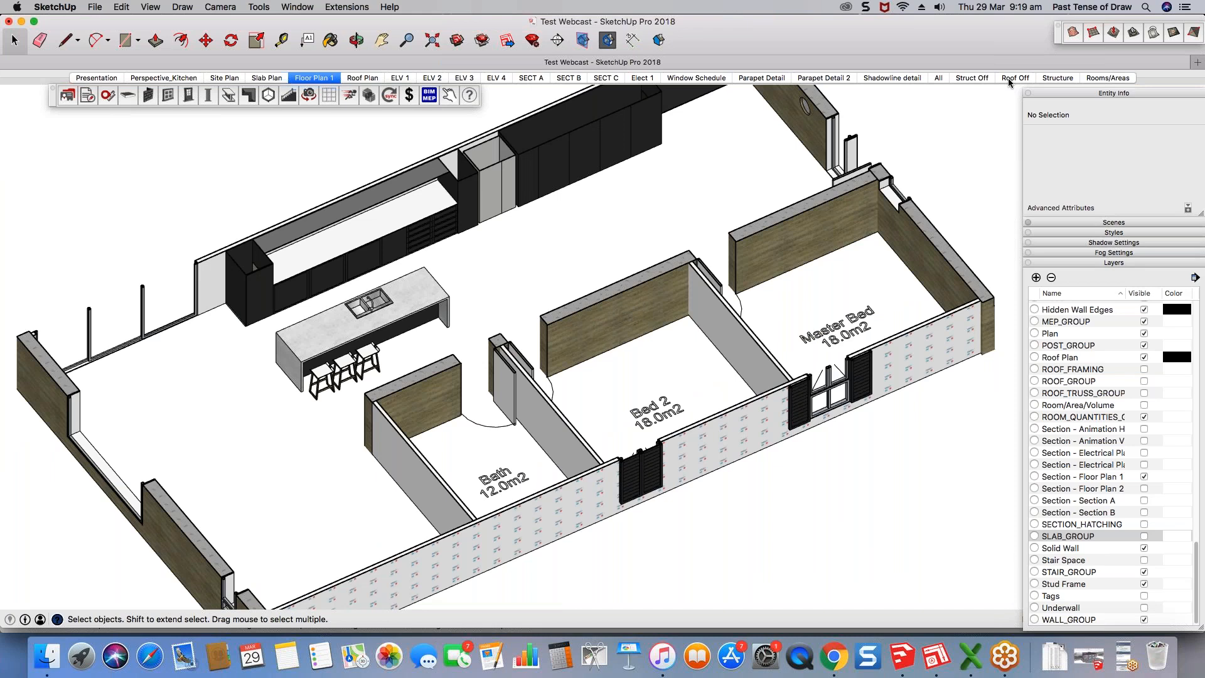
Step: Switch to the Roof Off scene and outline the open living space as a room area
click(1009, 77)
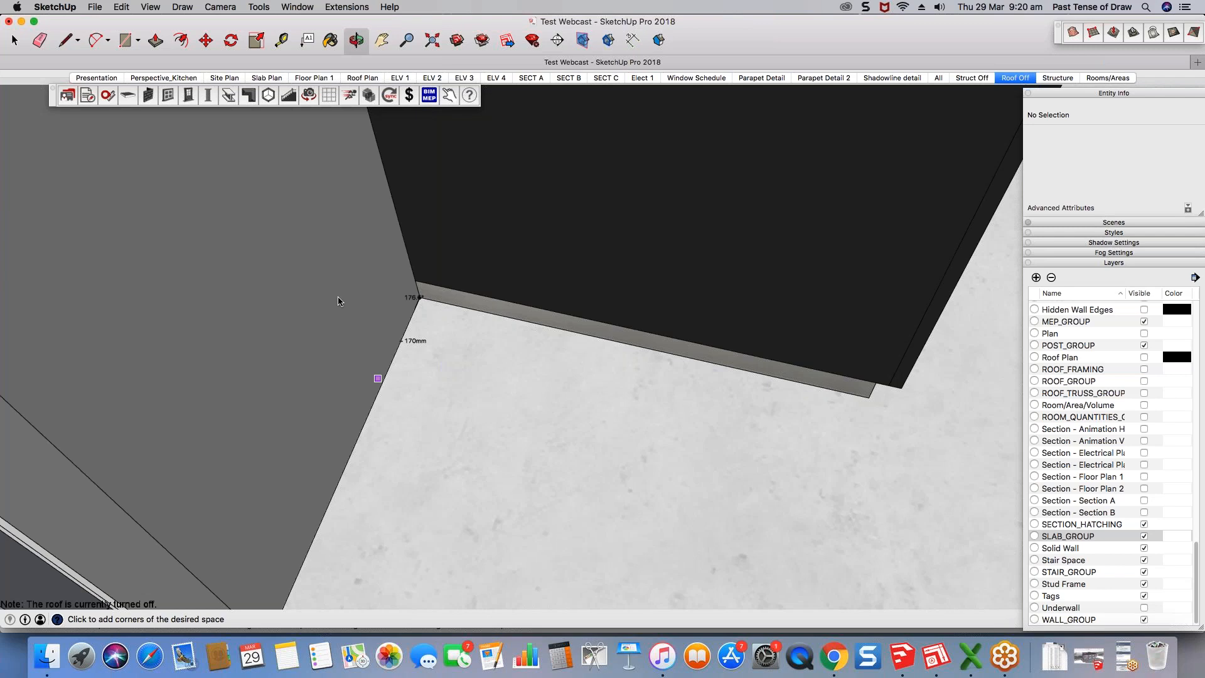
scroll(338, 302, down, 5)
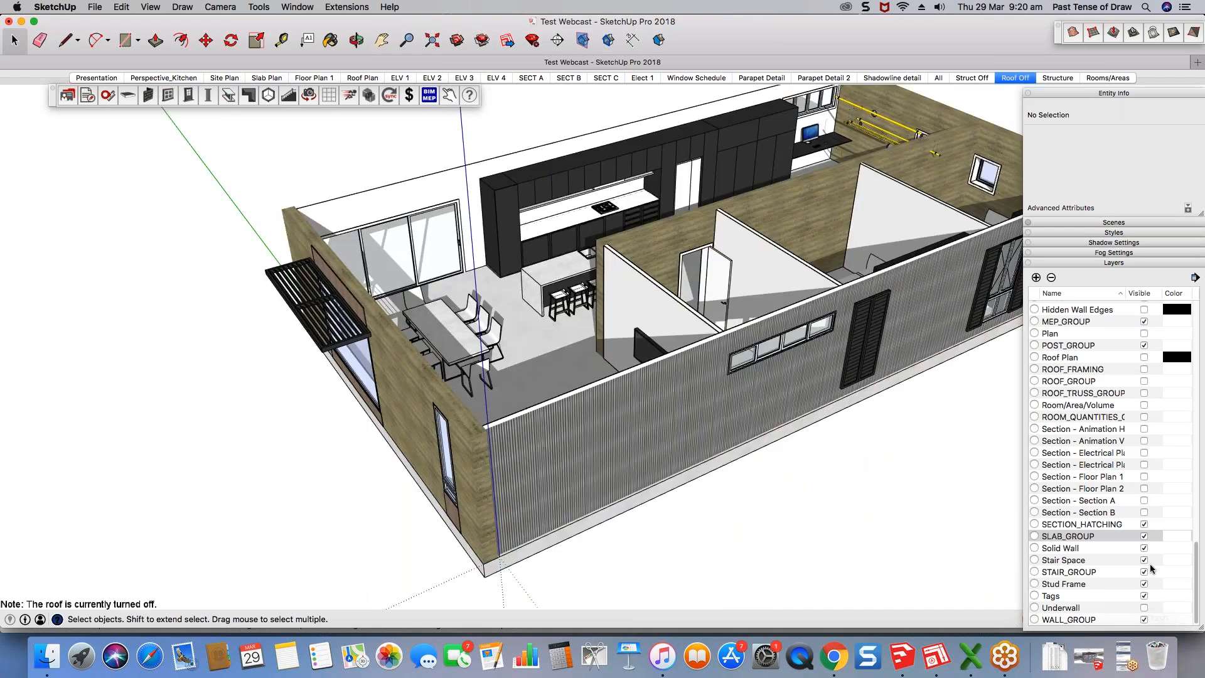
scroll(1132, 431, up, 10)
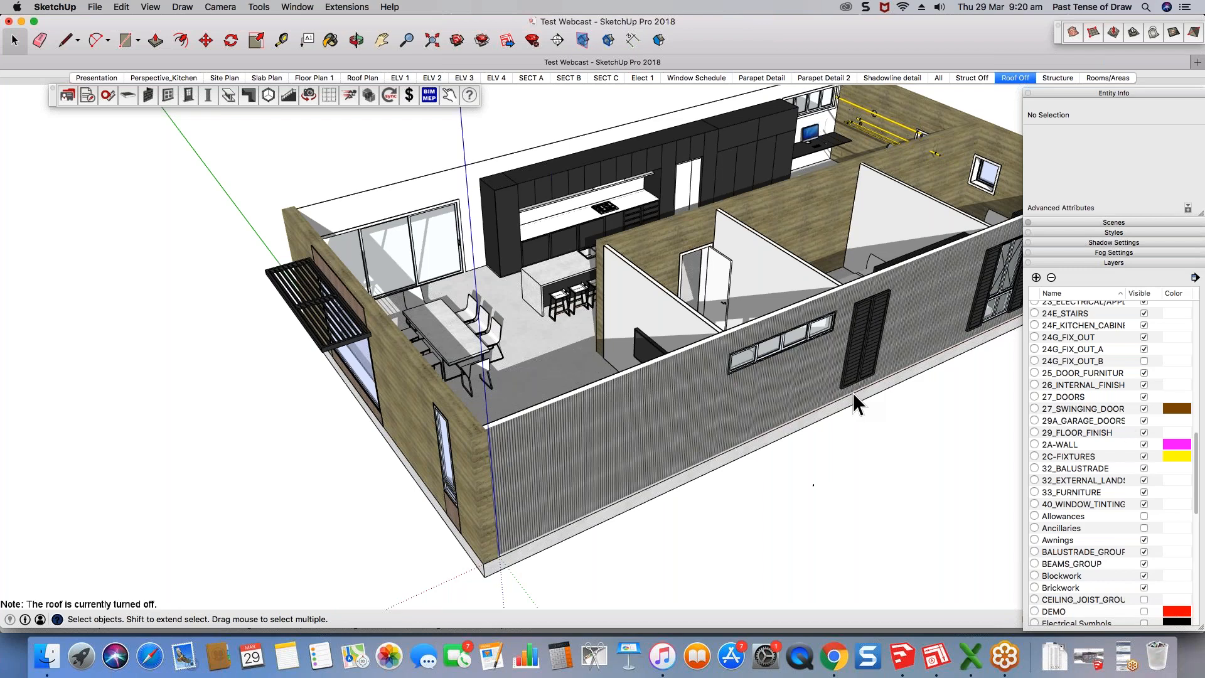
Step: Inspect the building in the All scene and hide the Room/Area/Volume layer in the Roof Off scene
click(939, 78)
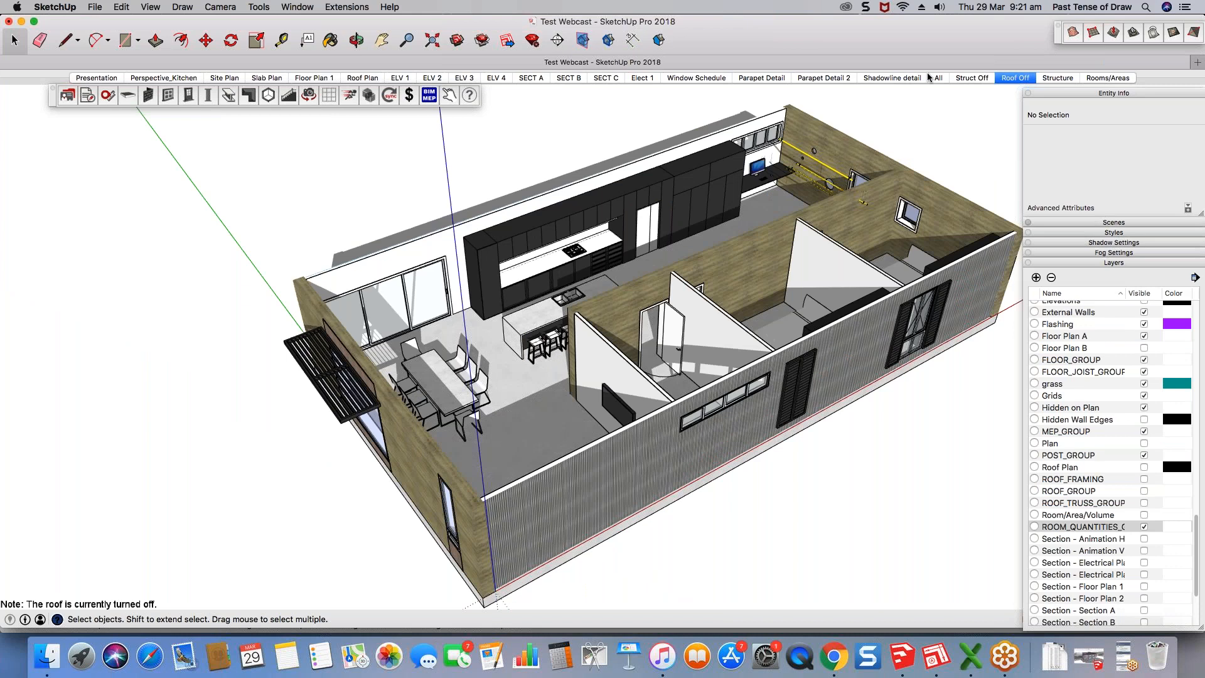
click(937, 77)
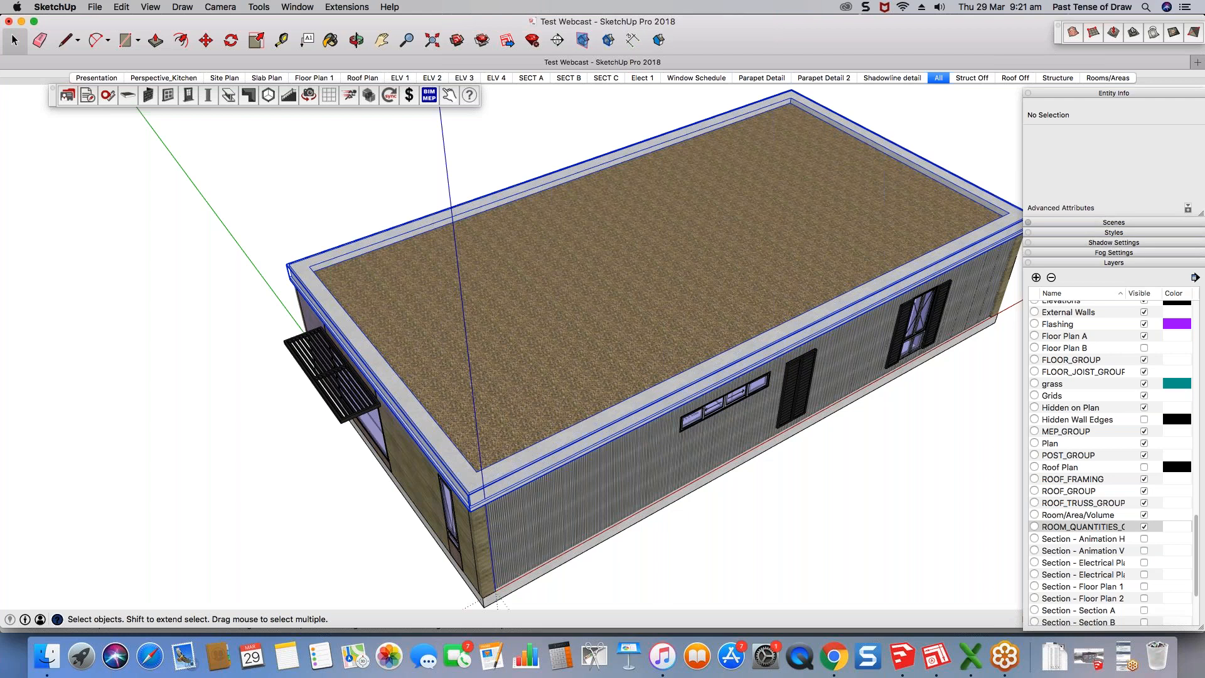
double_click(526, 384)
click(526, 385)
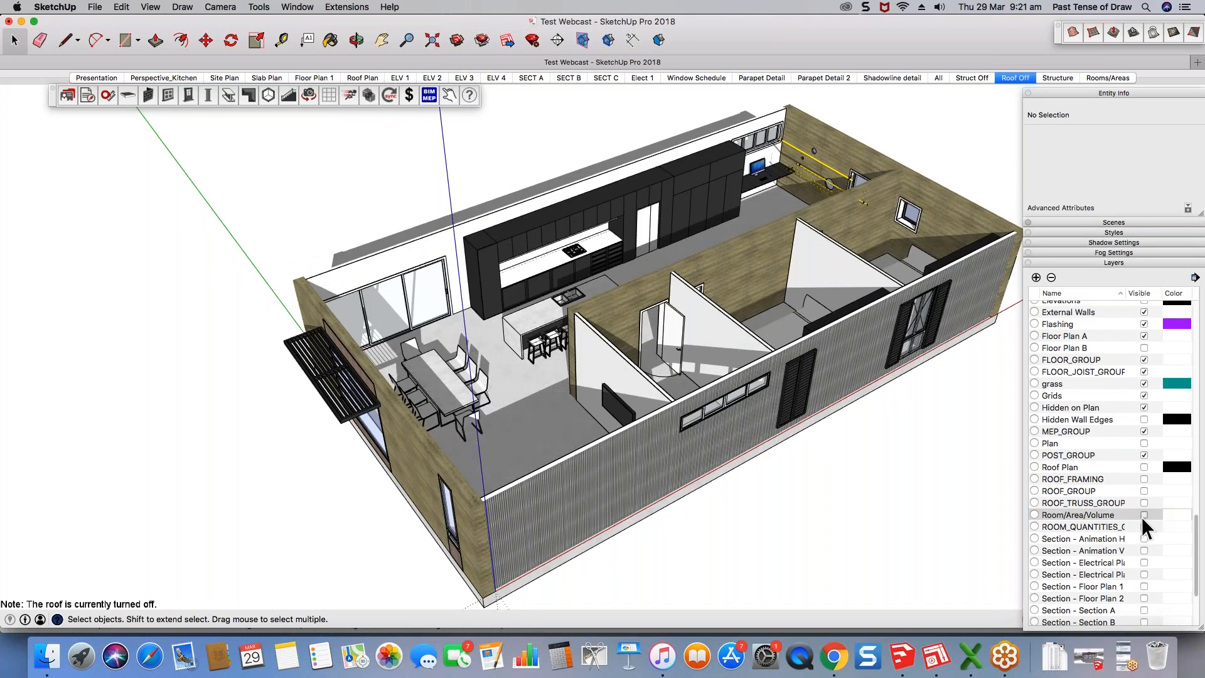
click(1144, 515)
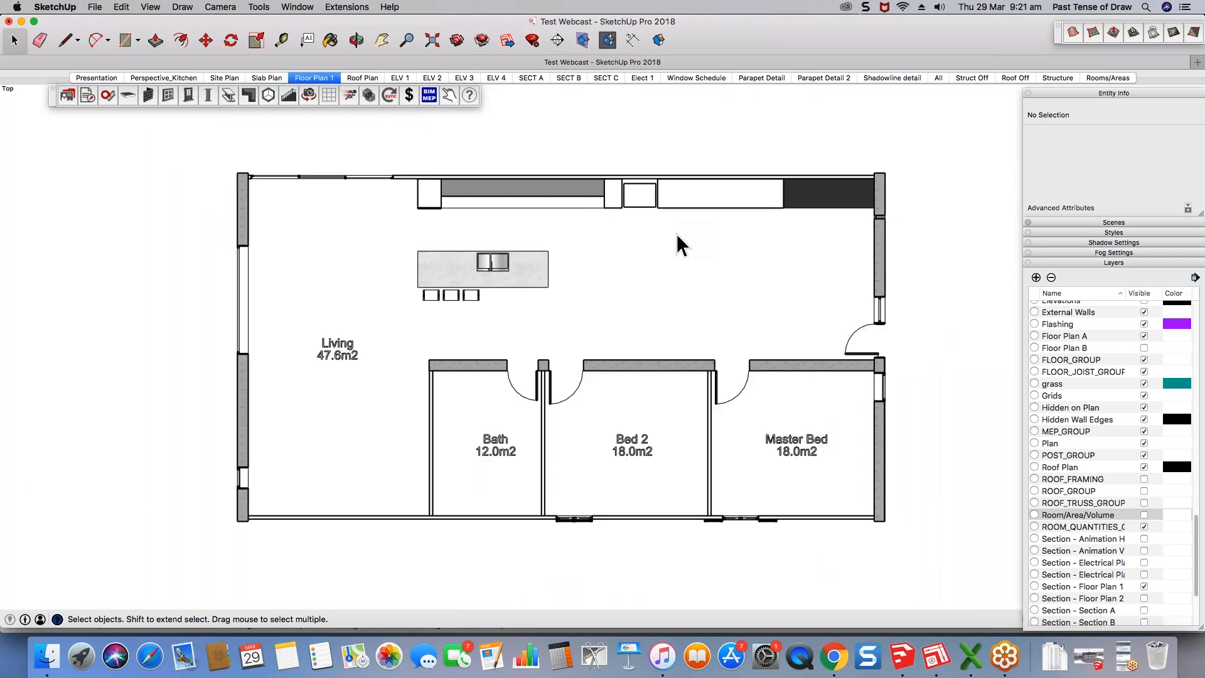
key(r)
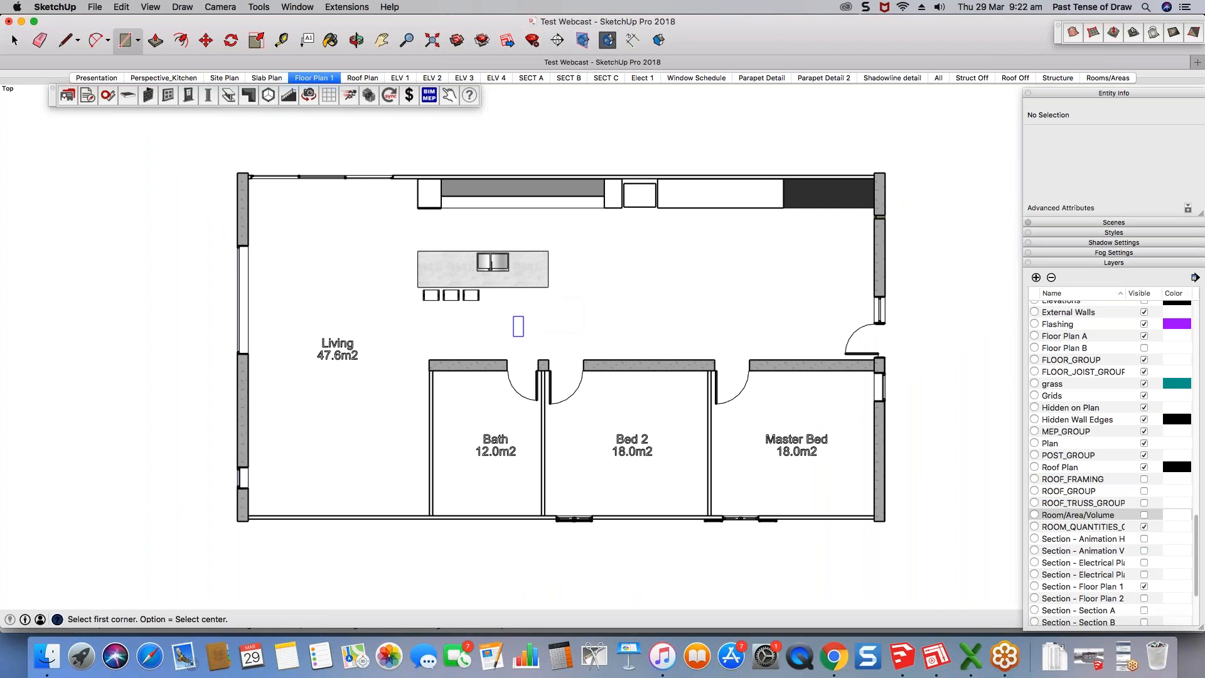
click(428, 359)
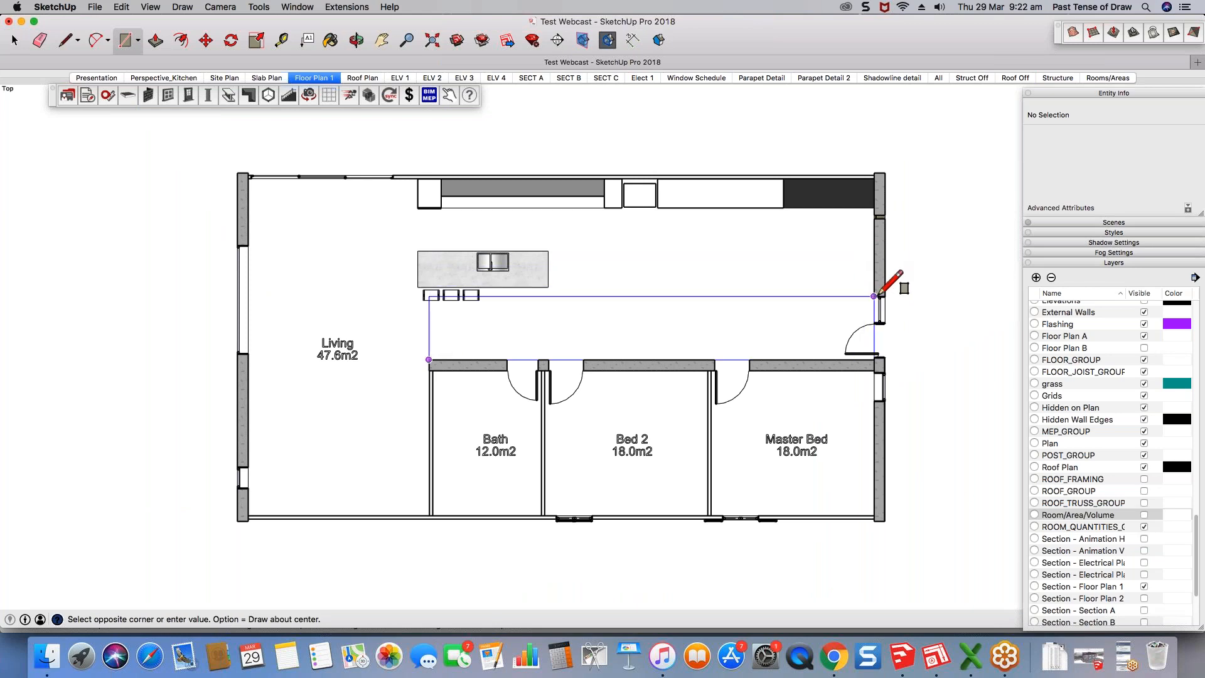
key(space)
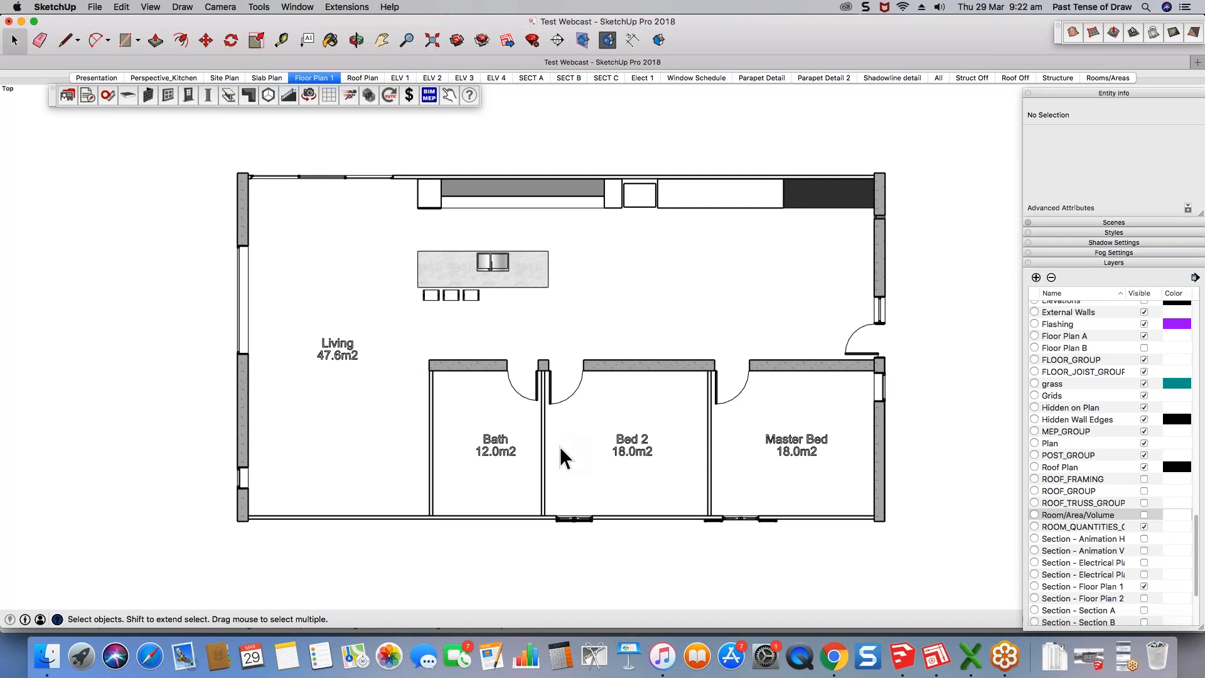
Step: Open the Bath room group, move its text label slightly left to centre it between the walls, and leave the group
click(490, 474)
scroll(487, 464, up, 1)
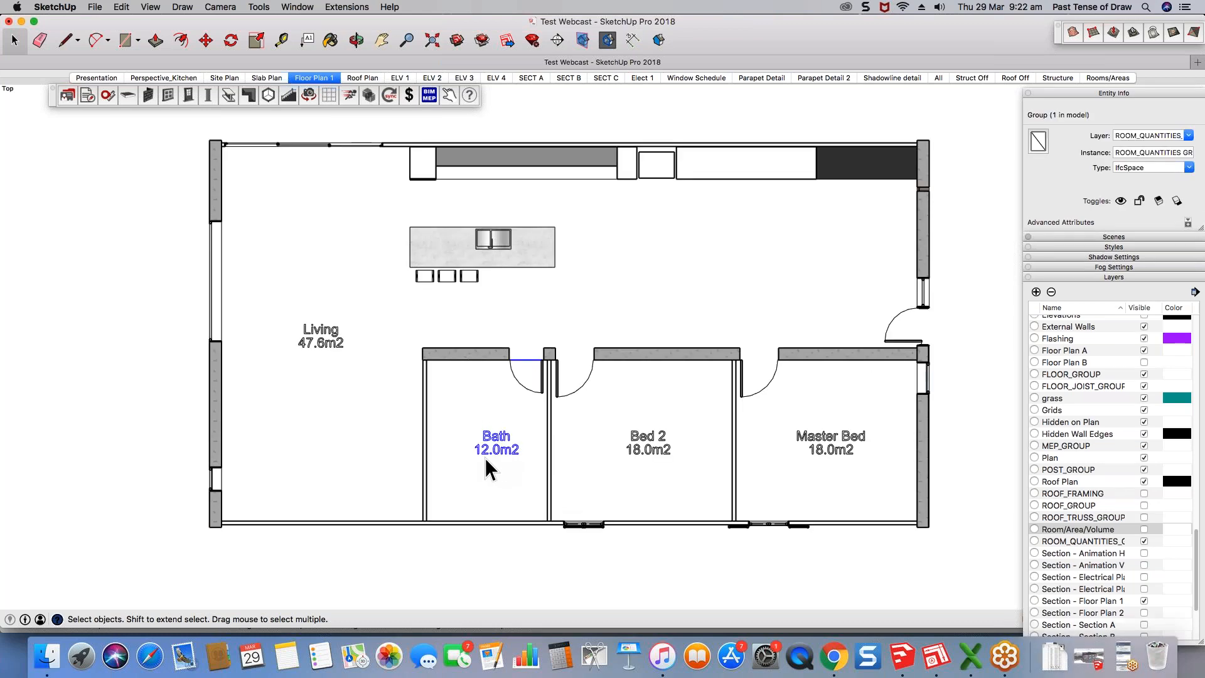
scroll(487, 461, up, 2)
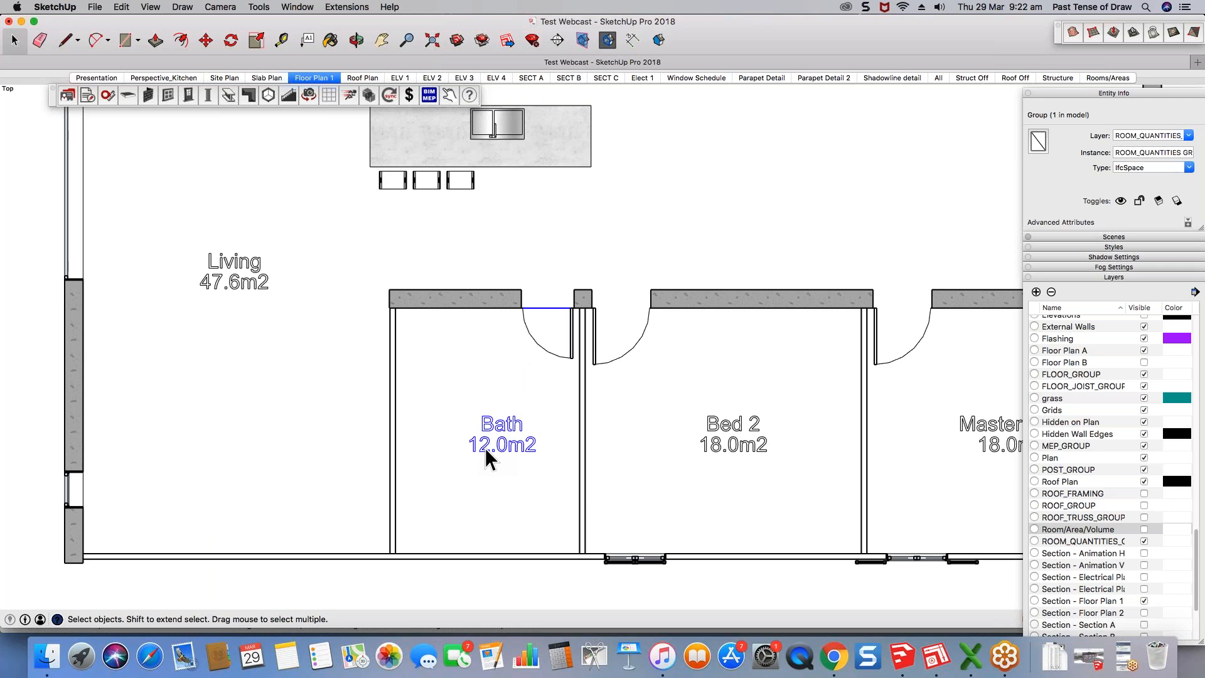
scroll(485, 447, up, 2)
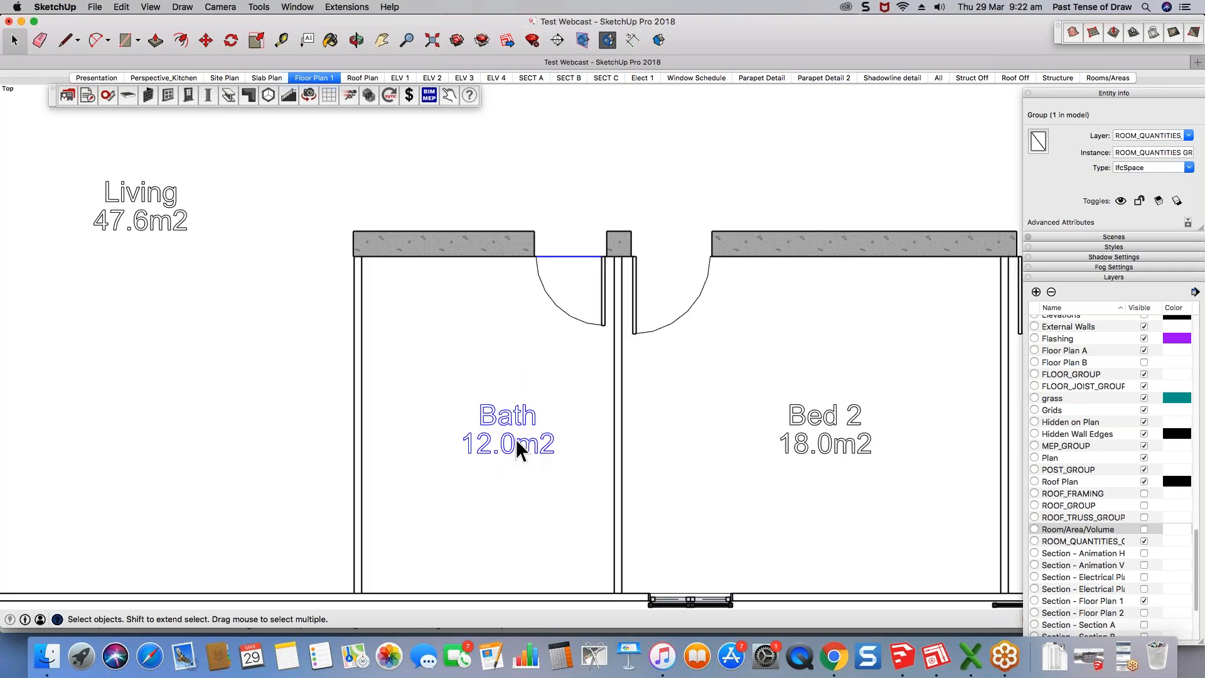
double_click(515, 440)
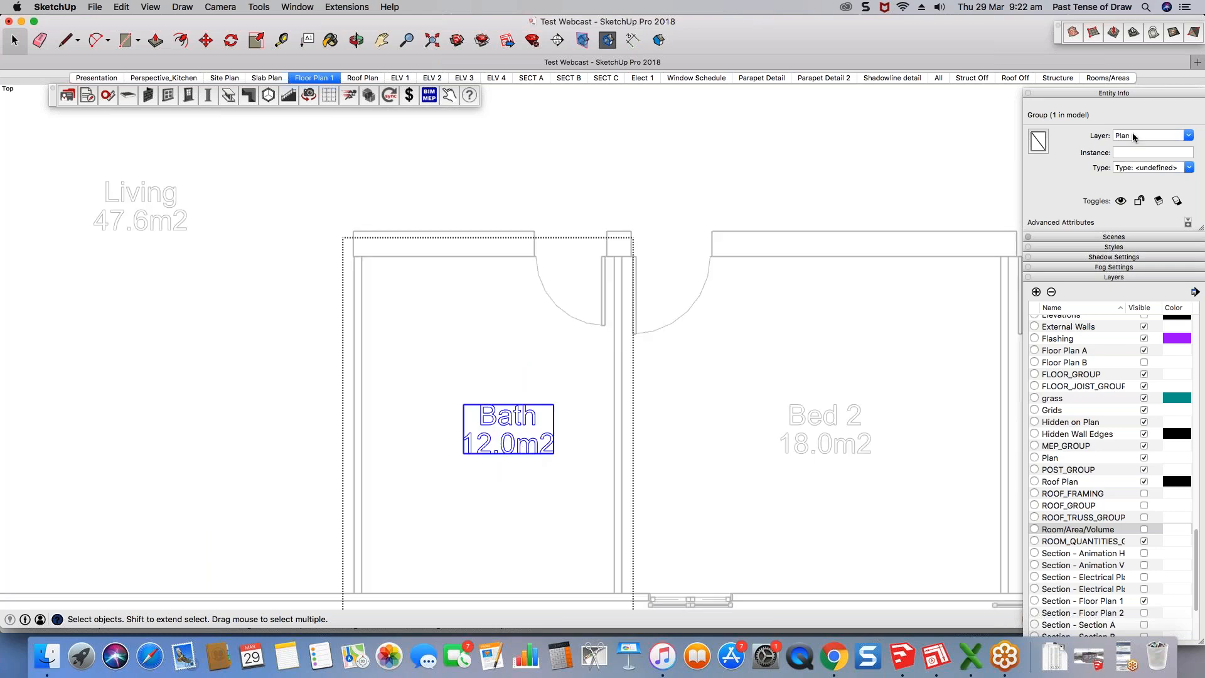
key(m)
drag(496, 379, 473, 364)
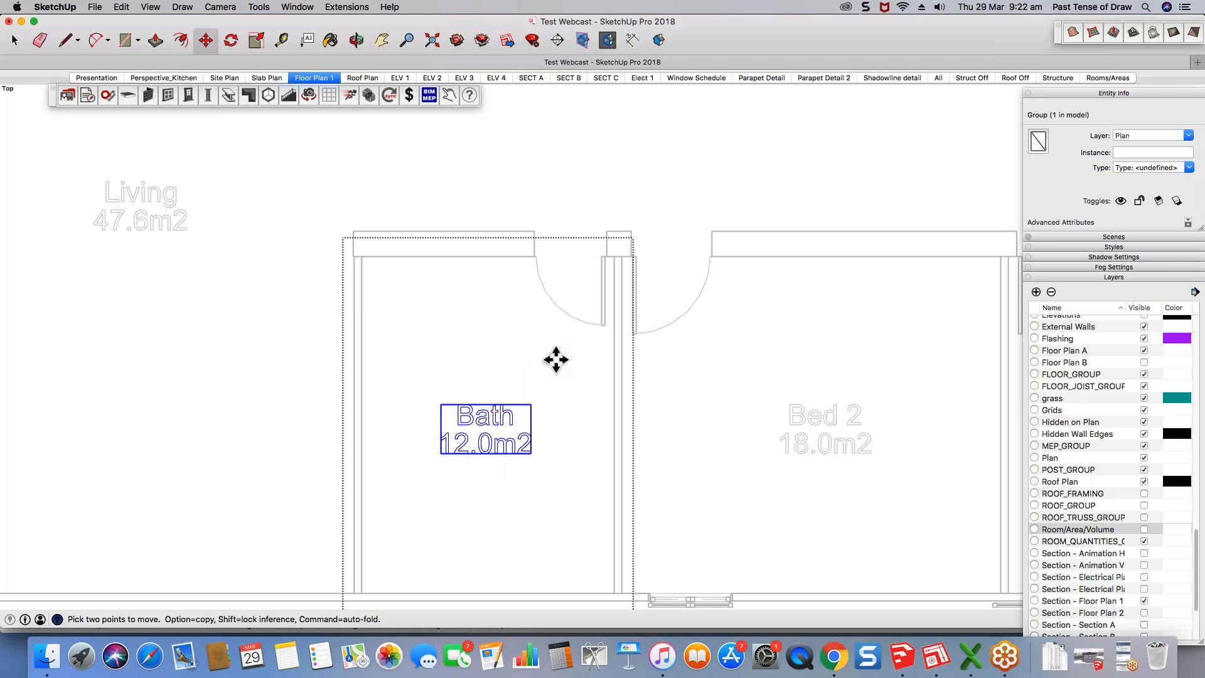
scroll(556, 360, down, 2)
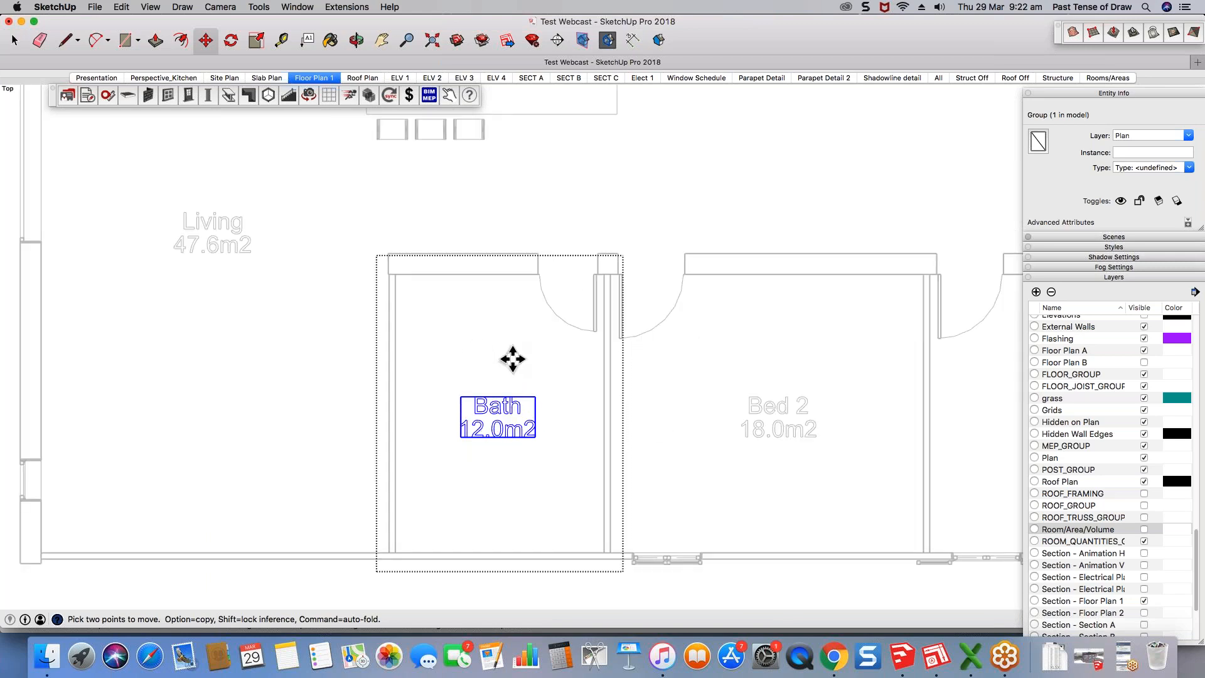
scroll(513, 359, down, 6)
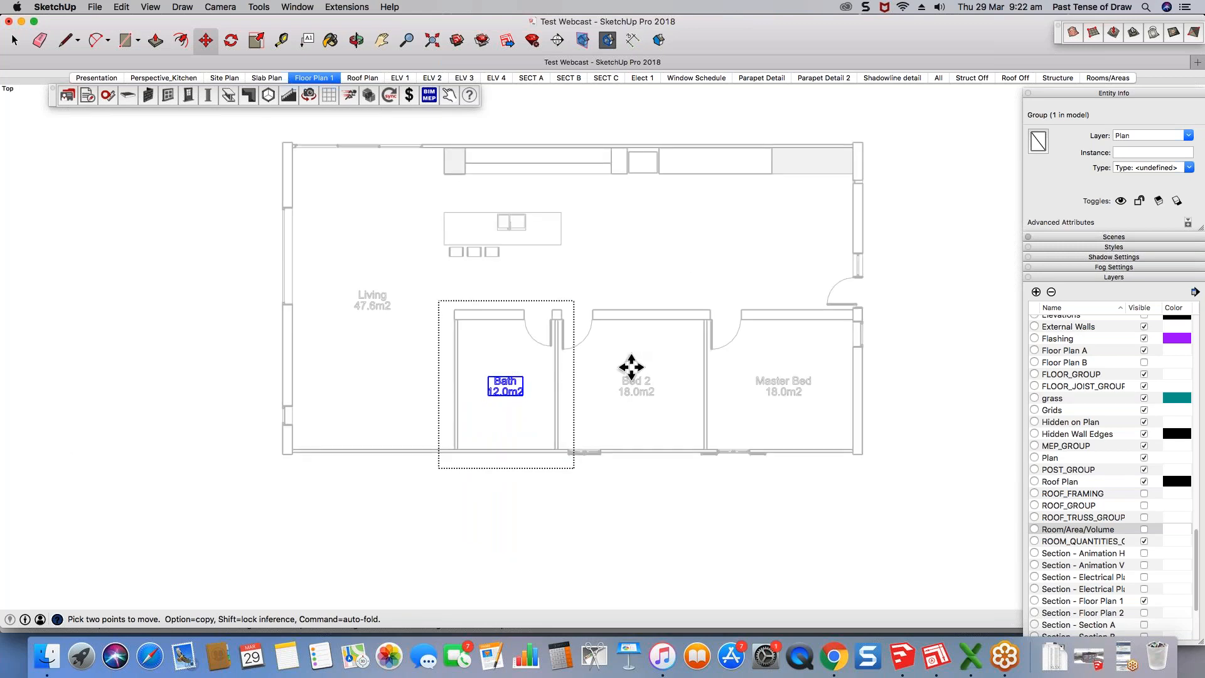
key(space)
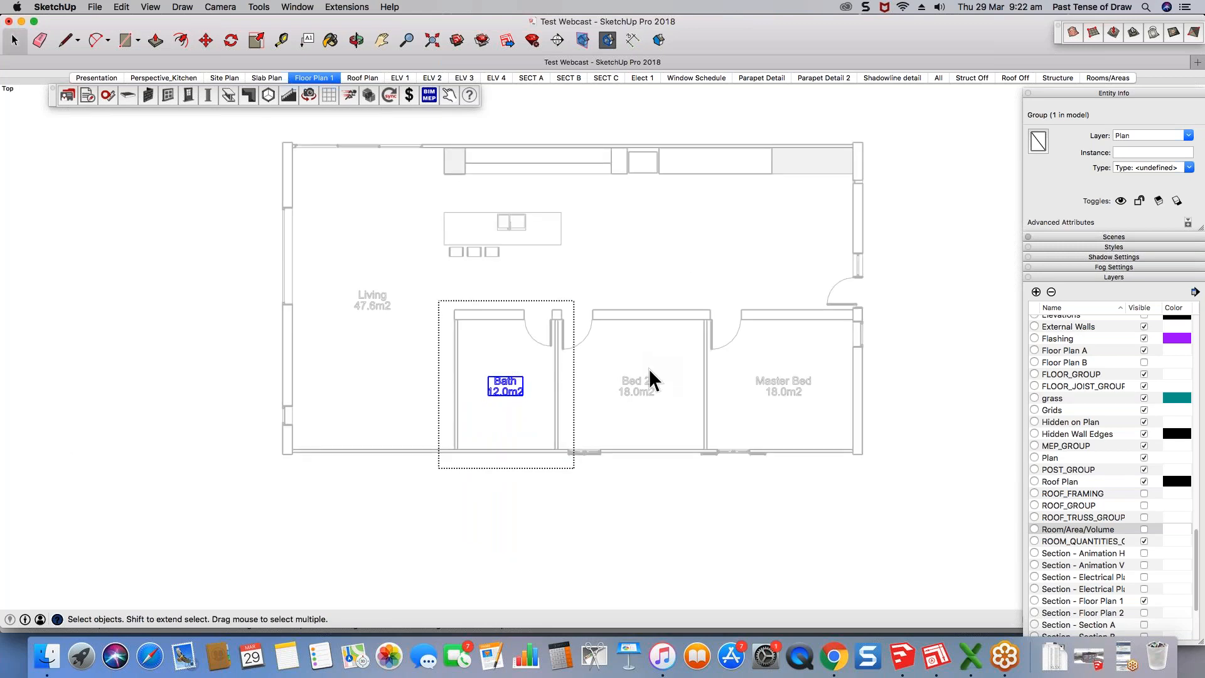
key(Escape)
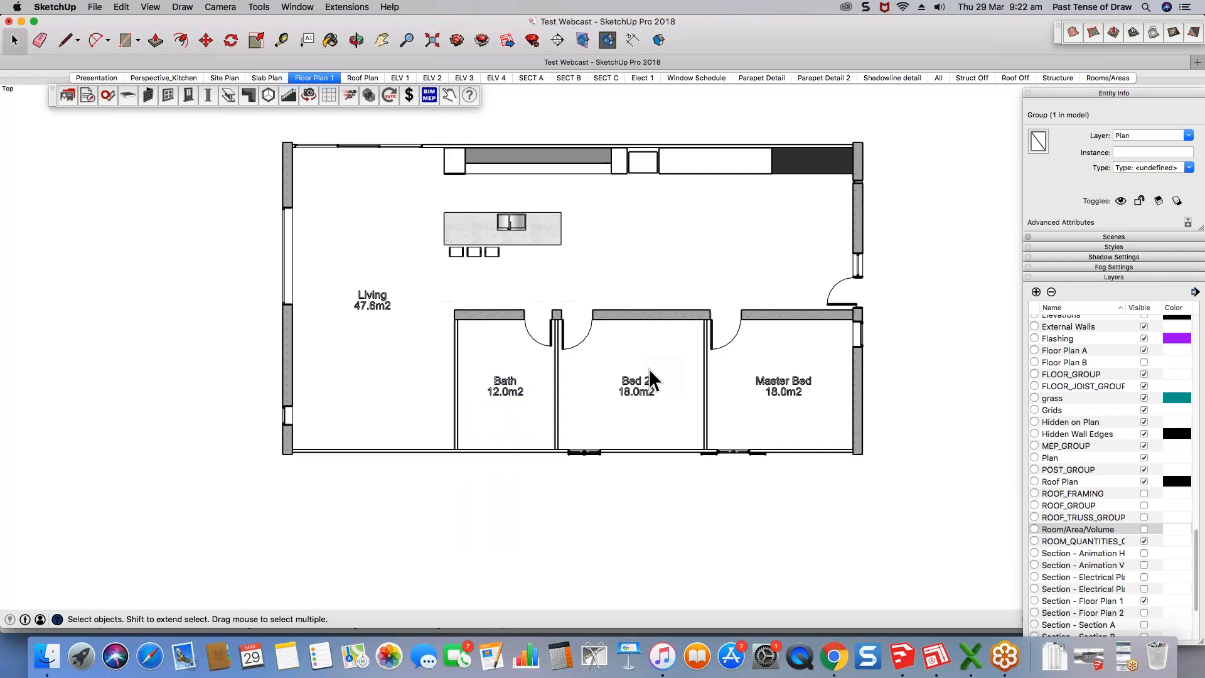
Step: Open the Bed 2 room group in Floor Plan 1, inspect its text label, and leave the group
scroll(649, 368, up, 3)
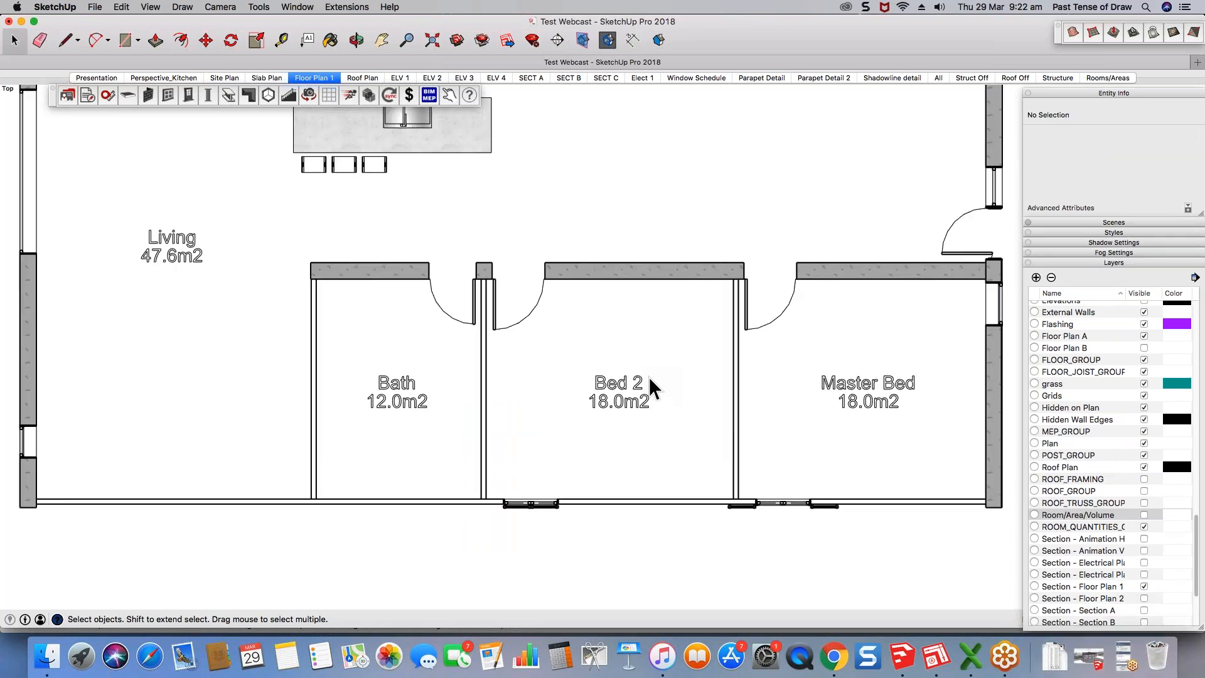
double_click(649, 375)
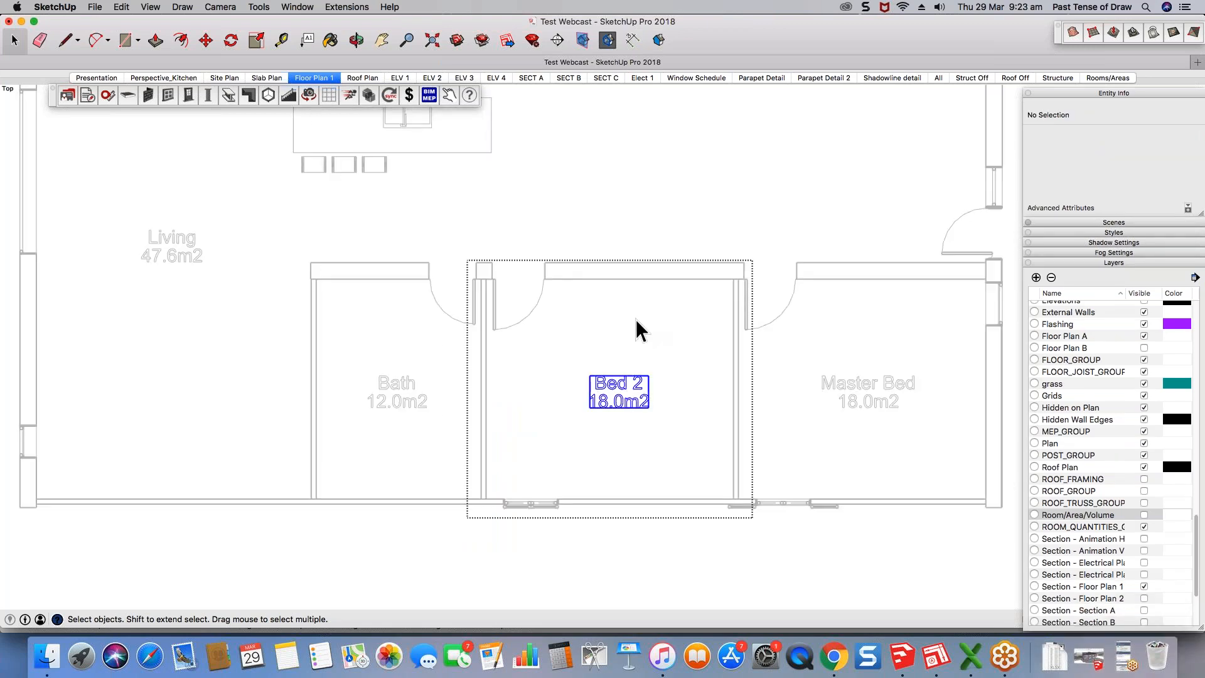
click(564, 376)
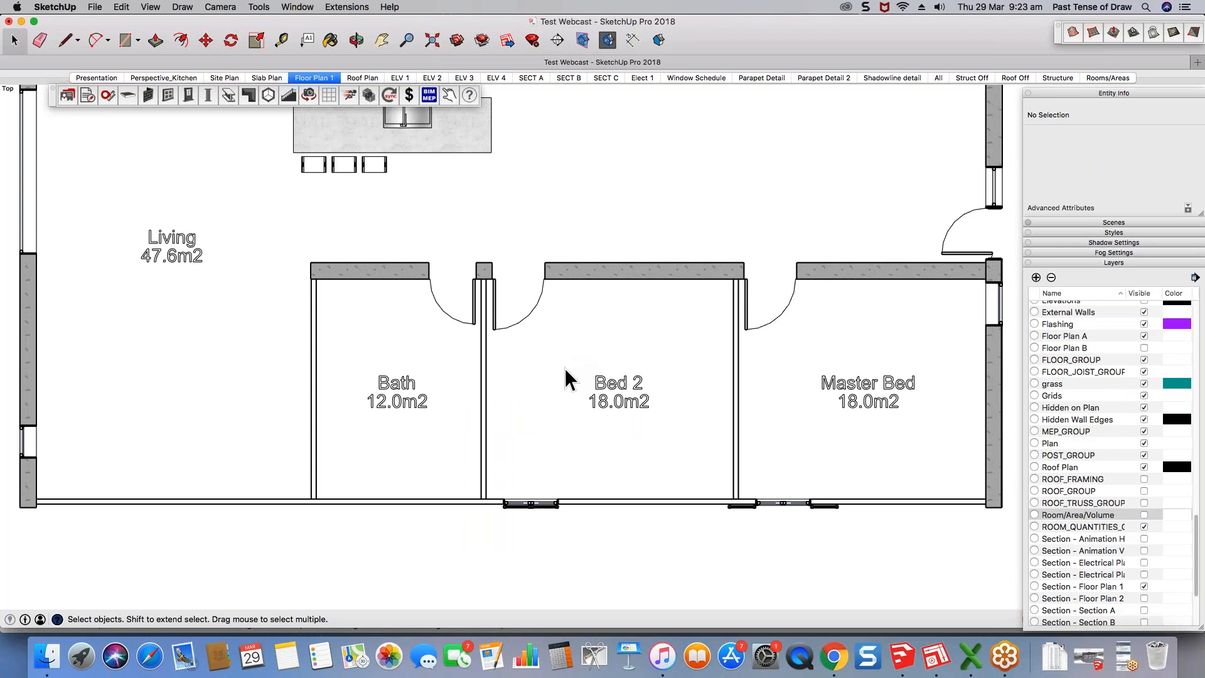
scroll(563, 377, down, 2)
scroll(568, 384, down, 1)
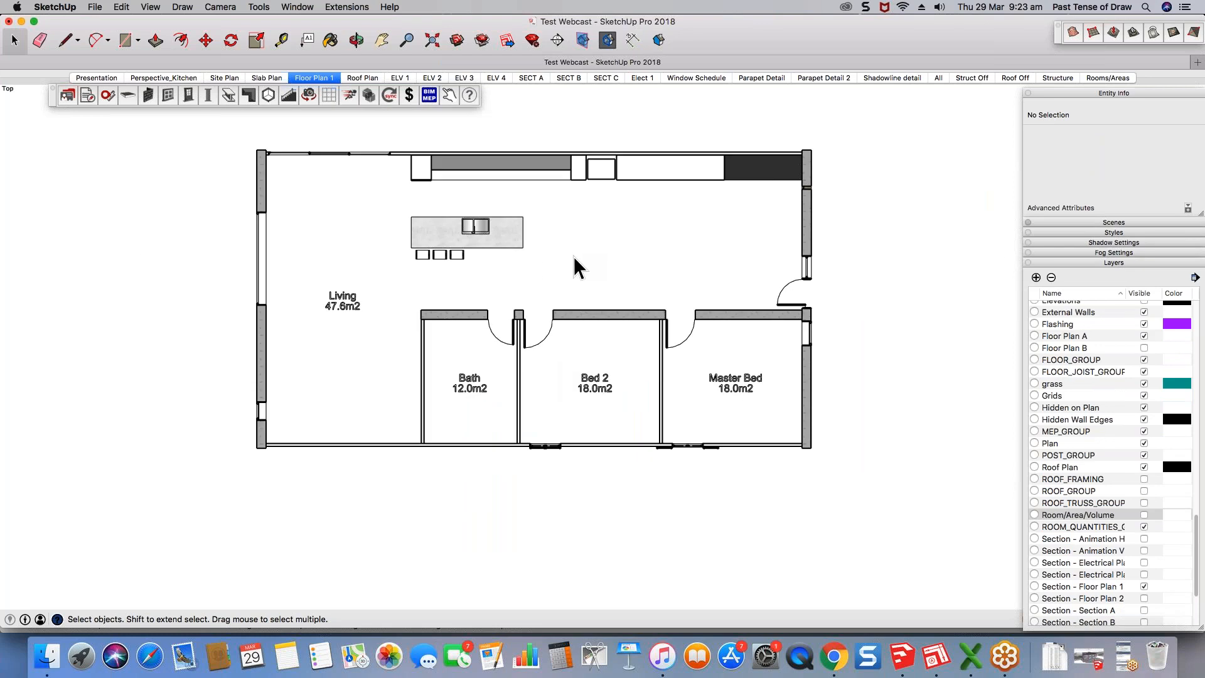
scroll(574, 256, up, 1)
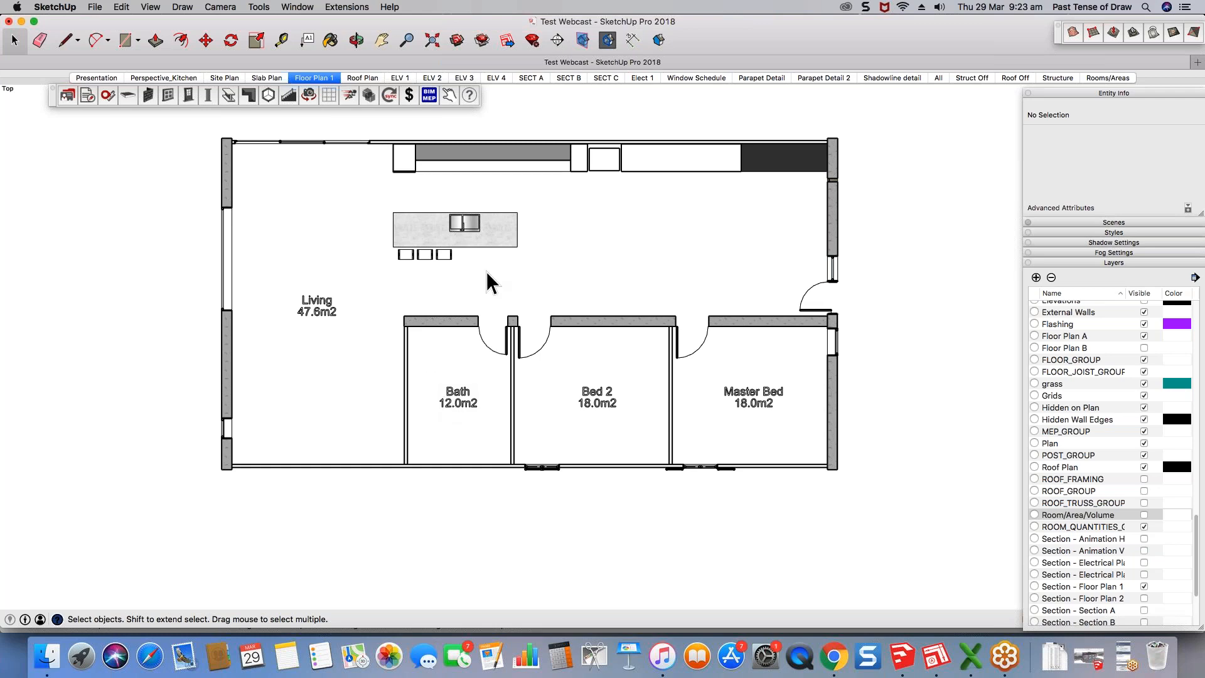
Step: In the All scene, set up a Room Quantities area labelled Total Living Area with the Void category and submit it
click(938, 79)
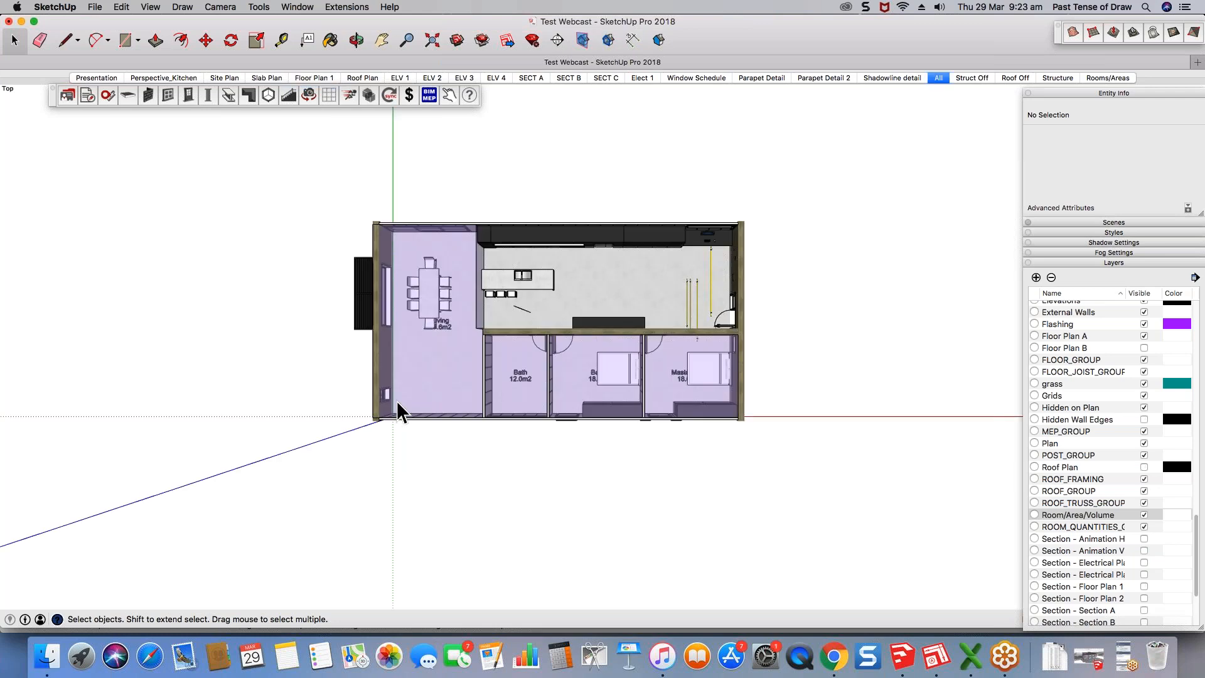
middle_drag(396, 400, 583, 187)
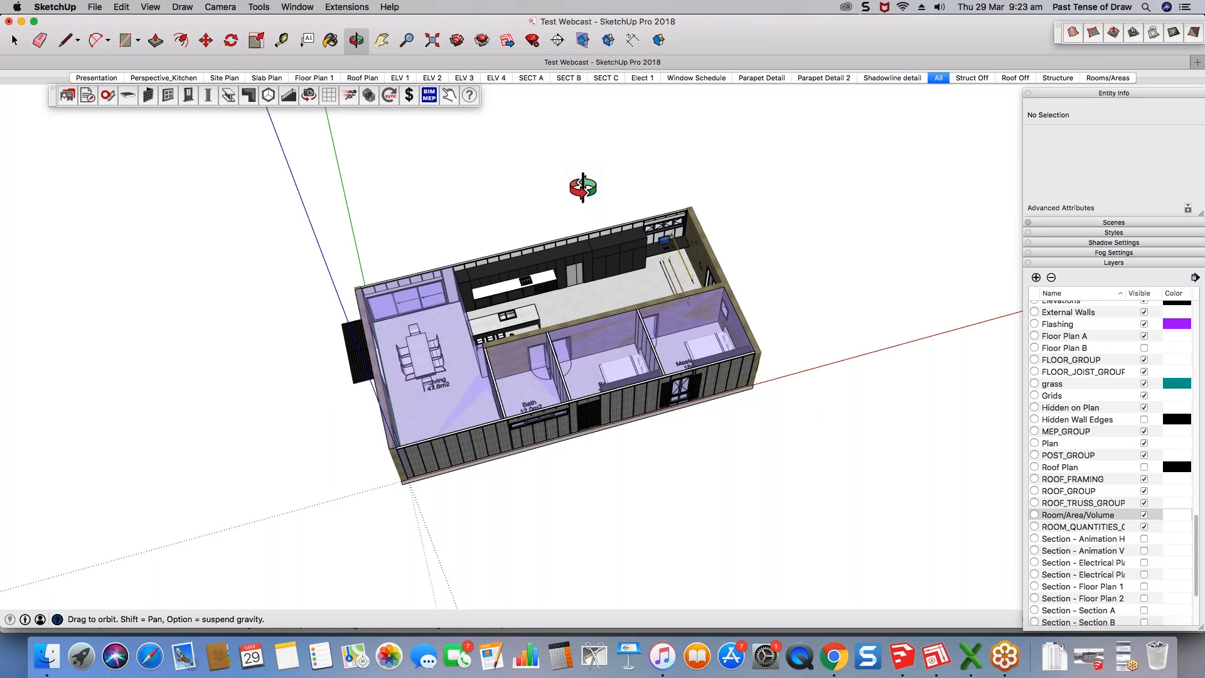
middle_drag(583, 187, 575, 370)
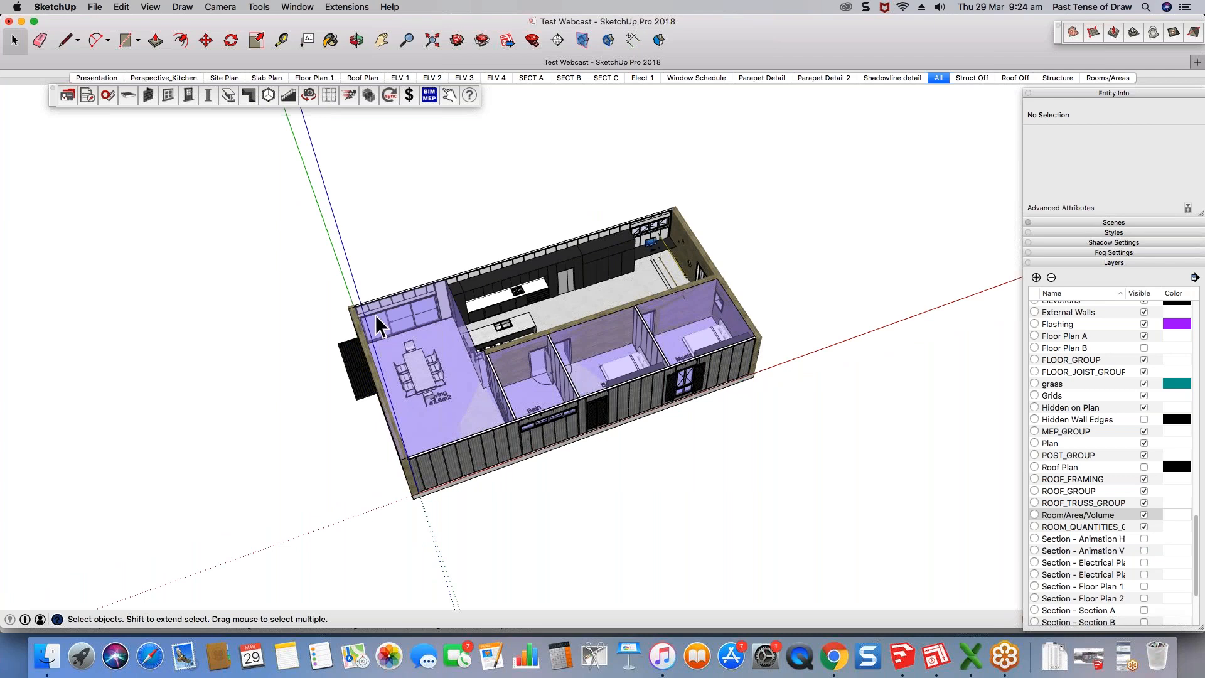
middle_drag(374, 314, 630, 299)
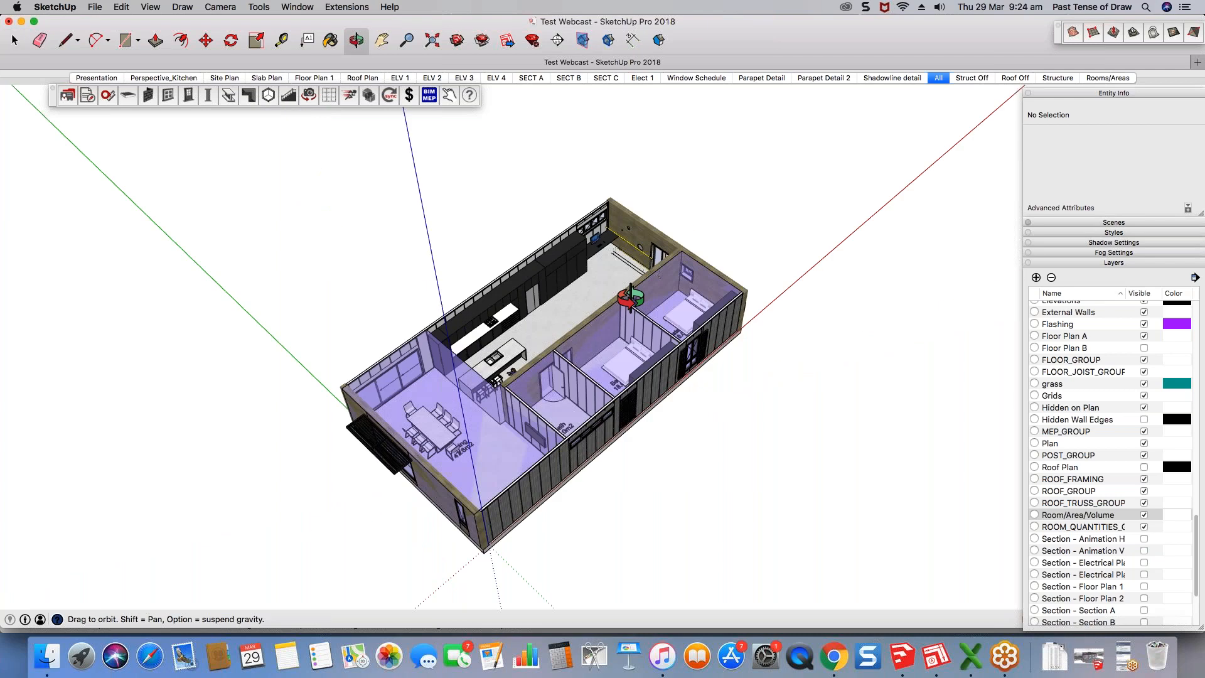
middle_drag(630, 299, 620, 286)
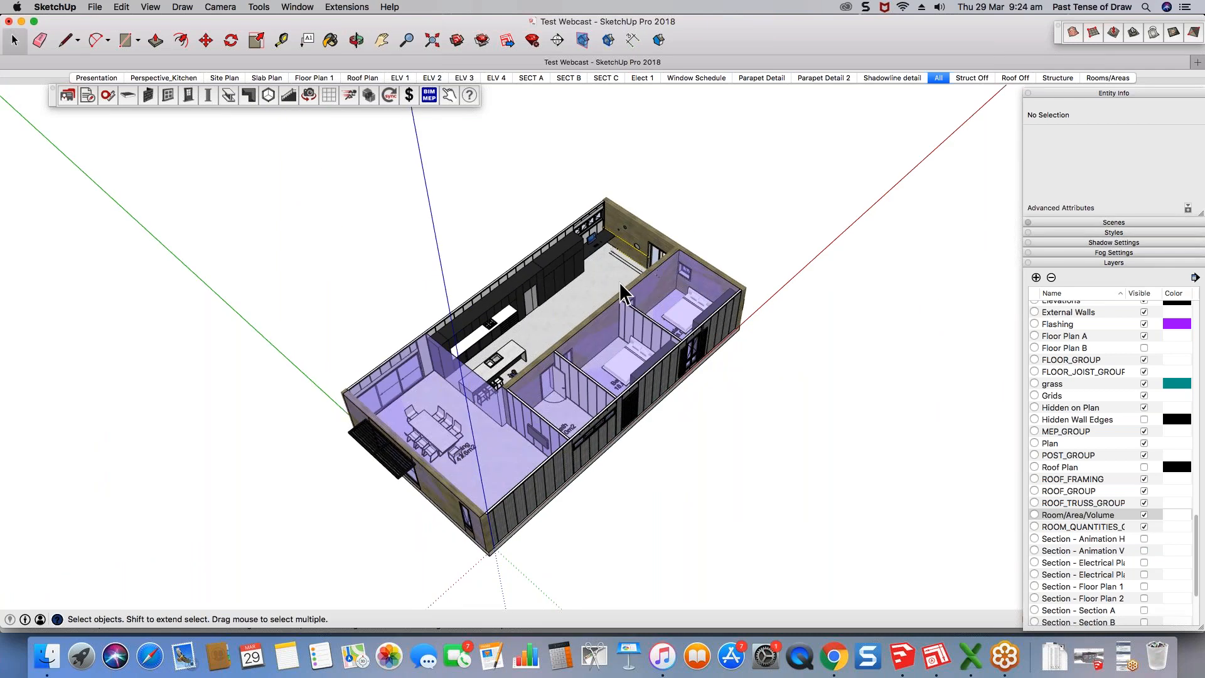
scroll(619, 281, down, 2)
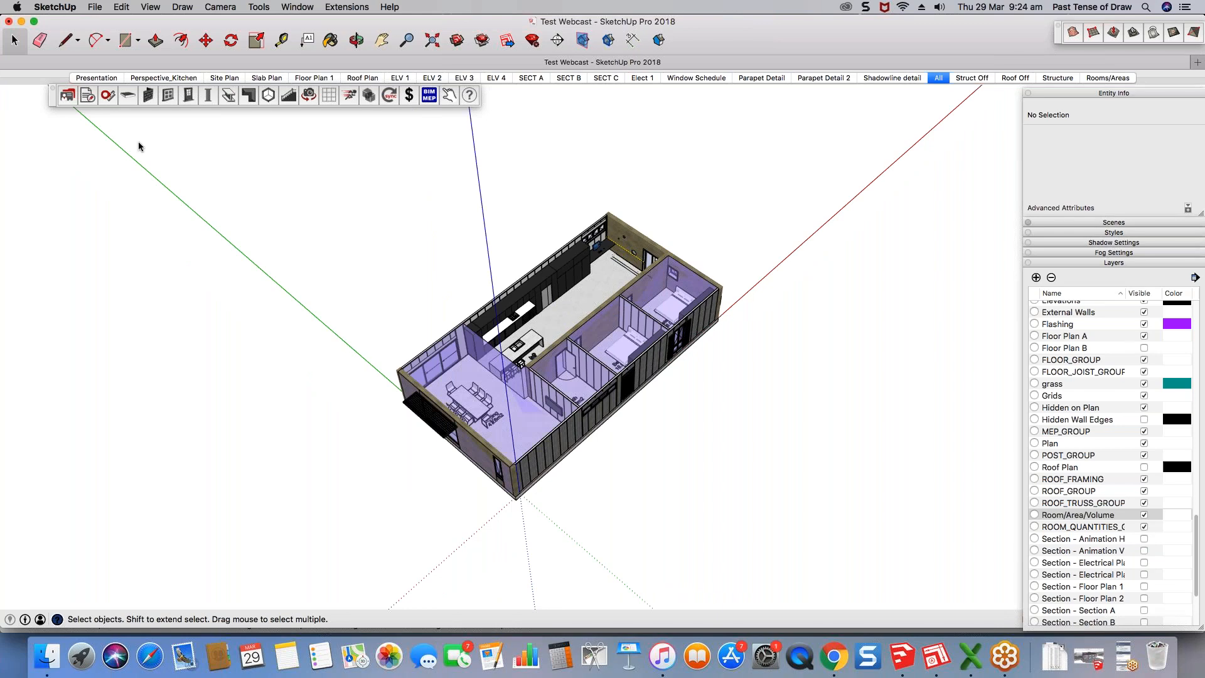
key(shift+s)
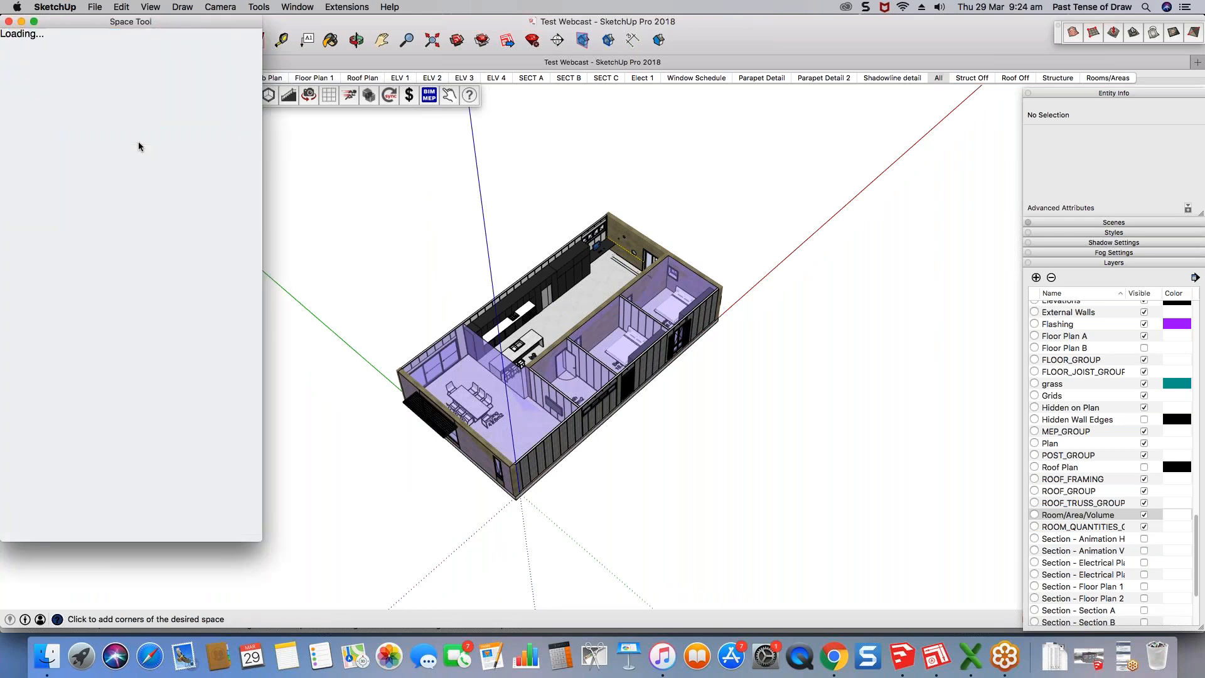
click(141, 174)
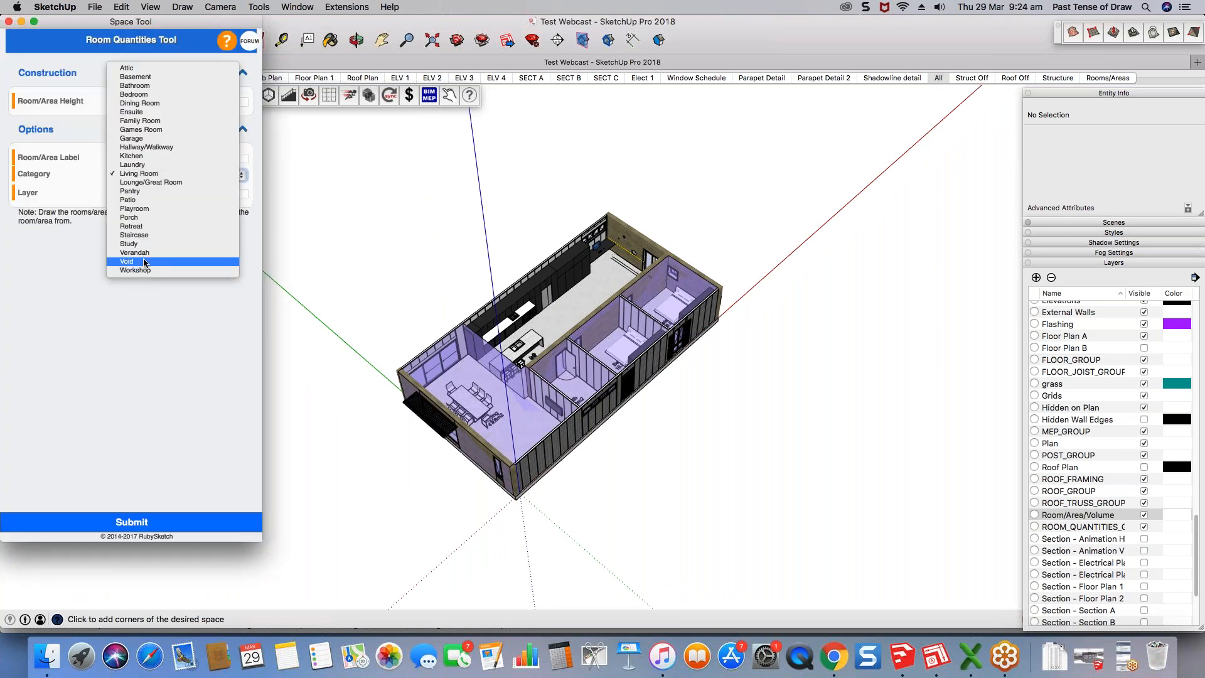
click(144, 261)
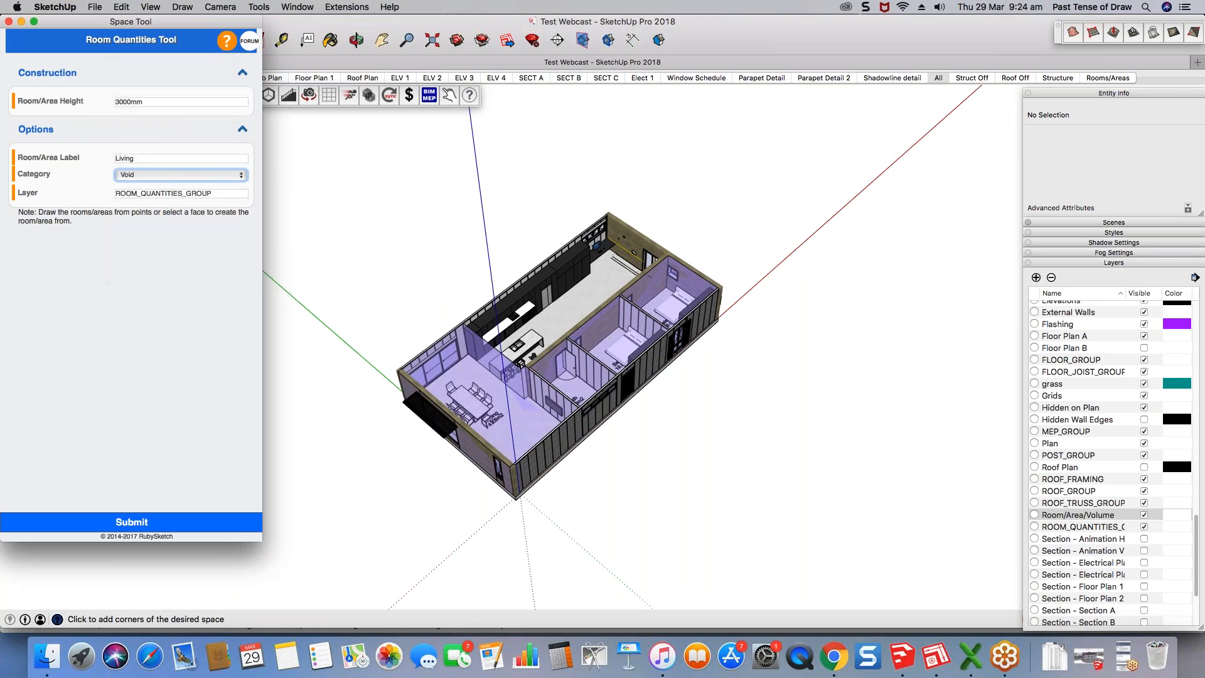
double_click(125, 158)
text(Total Living Area)
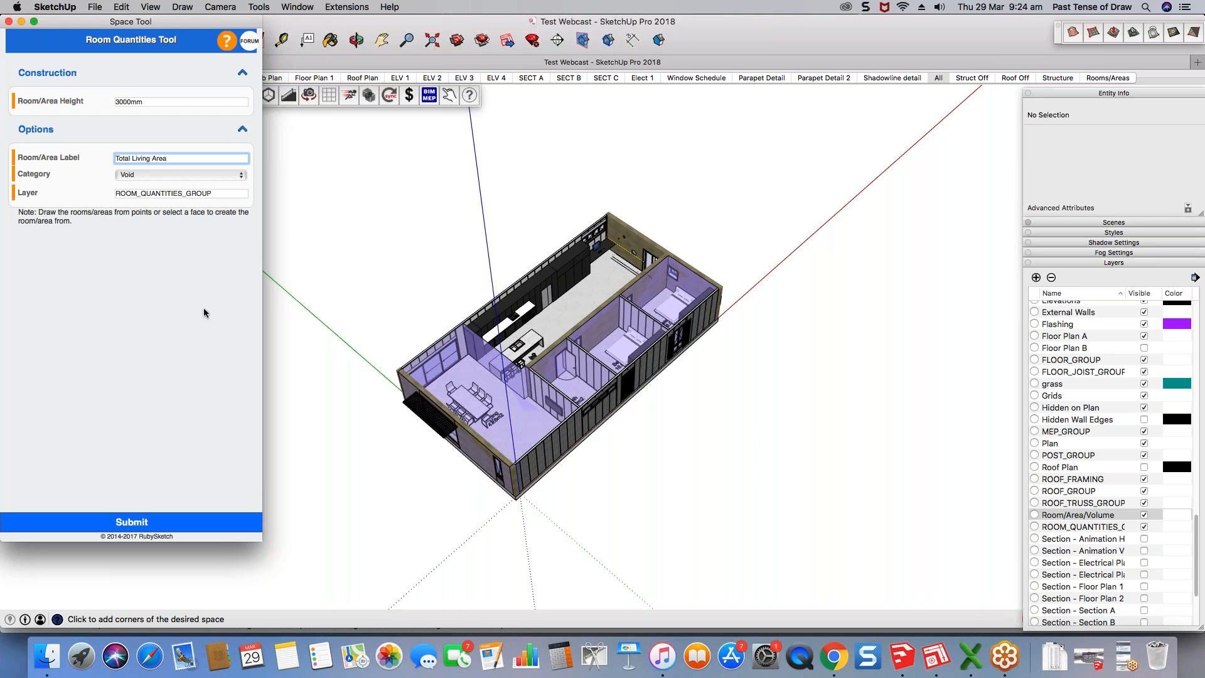
click(126, 525)
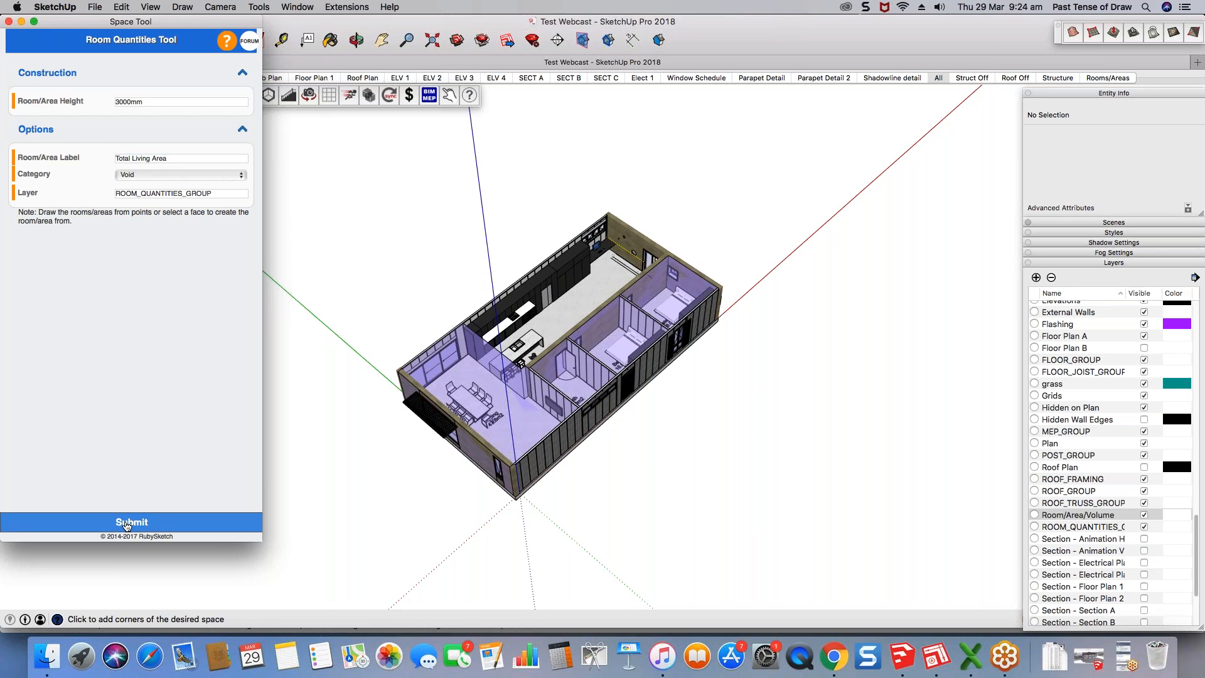
click(126, 524)
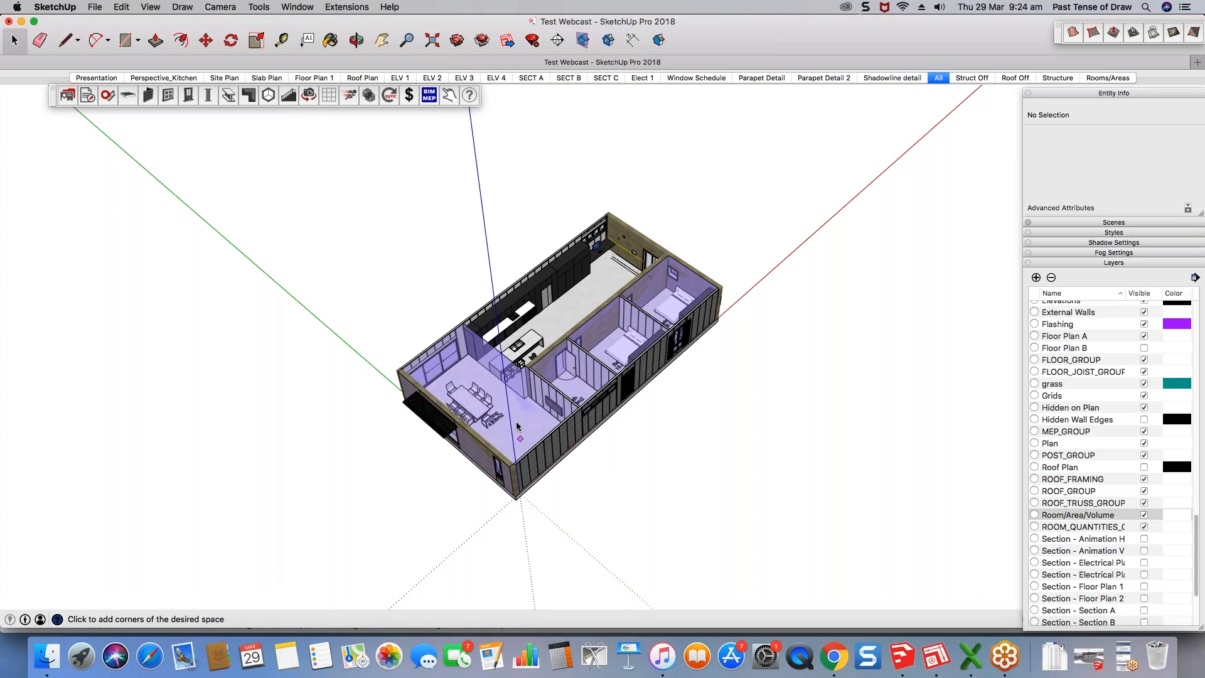
Step: Outline the whole building along its outer wall corners to create the Total Living Area volume
scroll(517, 426, up, 3)
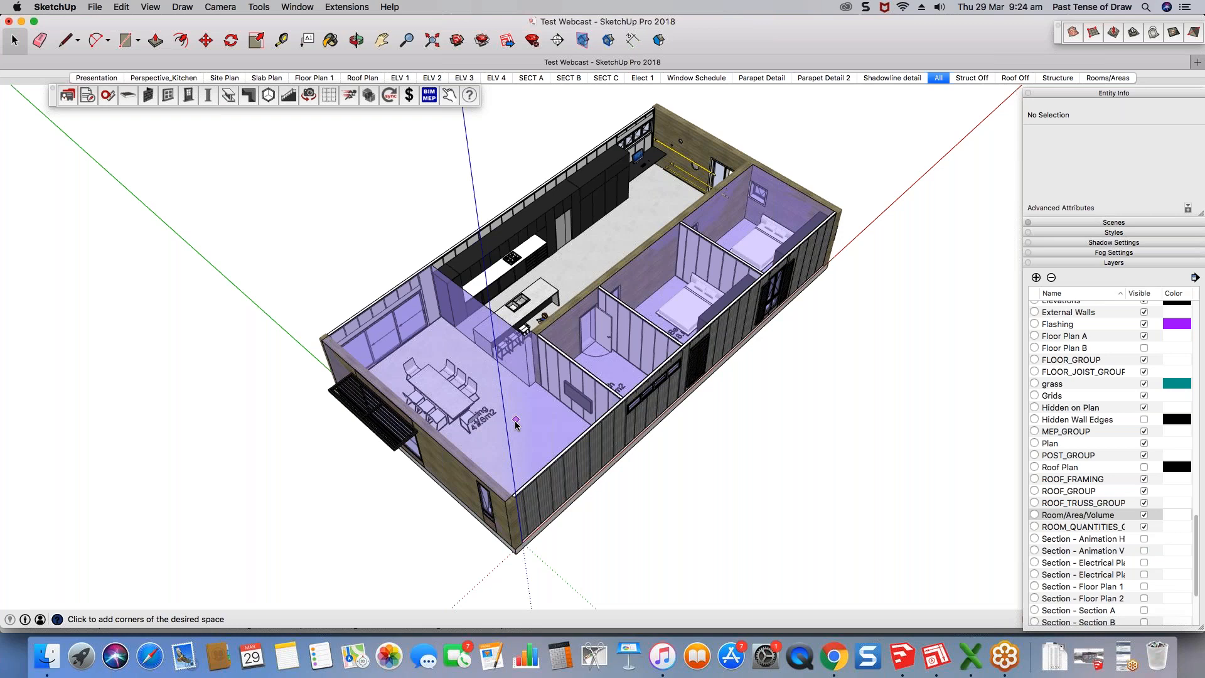
scroll(515, 425, up, 3)
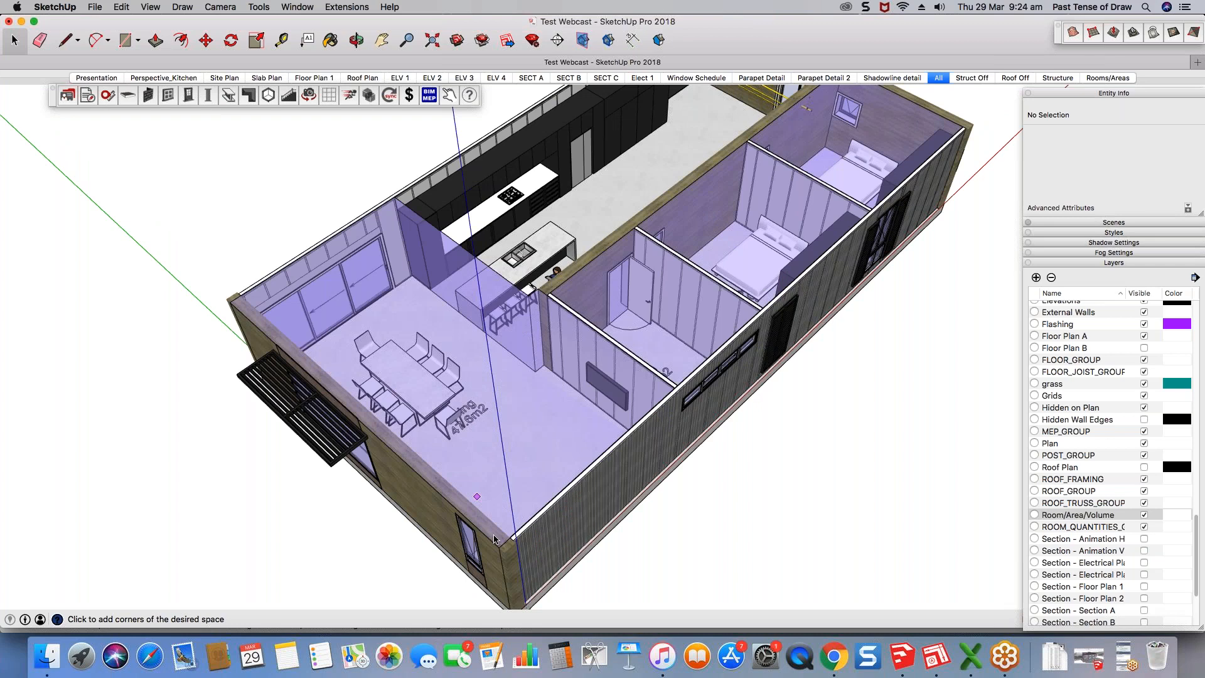
scroll(584, 414, up, 3)
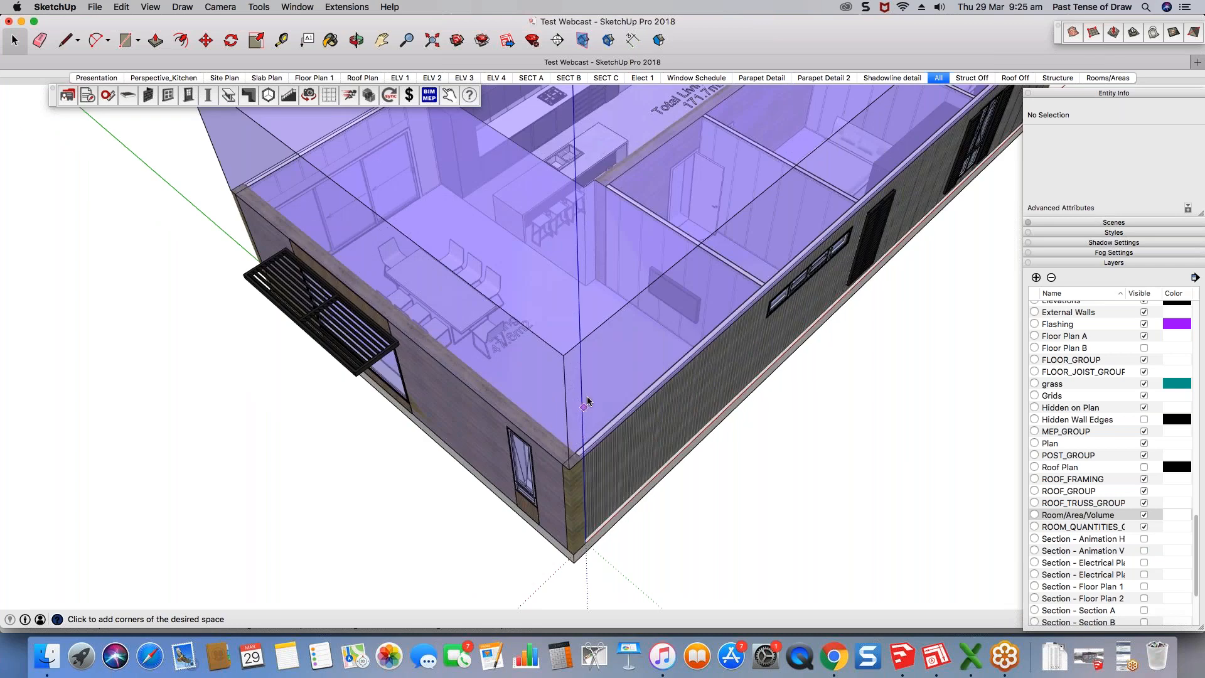
scroll(587, 401, down, 2)
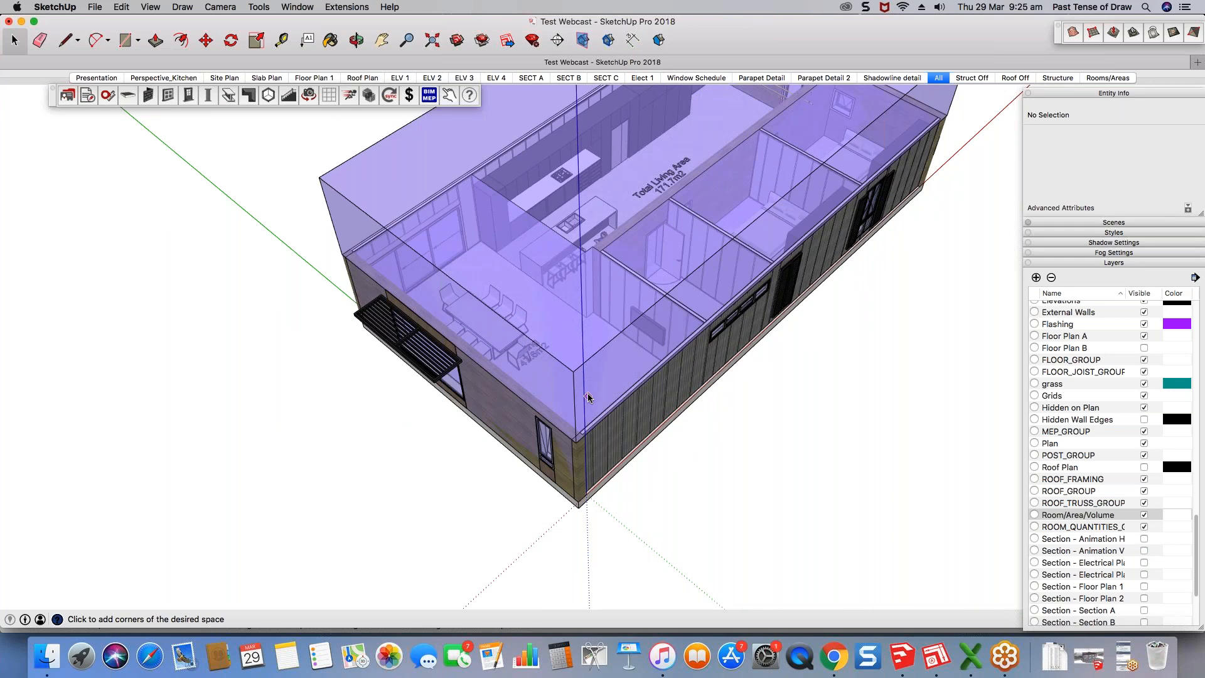
Step: Examine the Total Living Area label and the extent of its volume around the building
scroll(652, 196, up, 5)
middle_drag(651, 197, 570, 313)
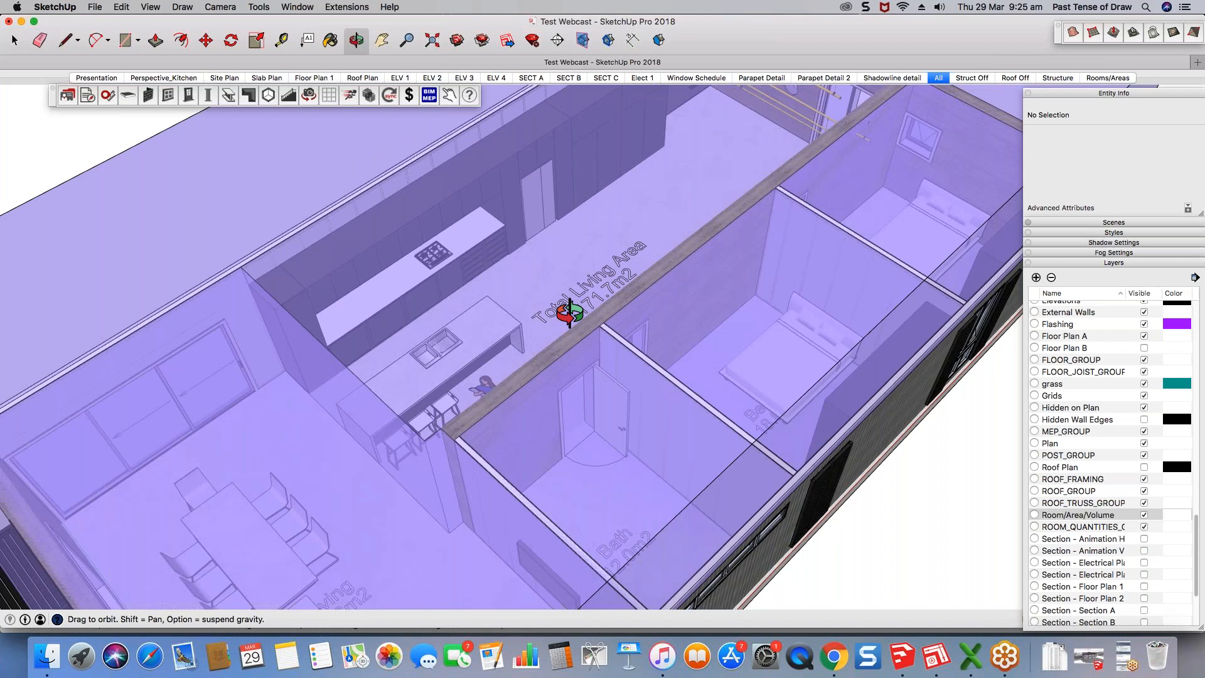
middle_drag(570, 312, 604, 288)
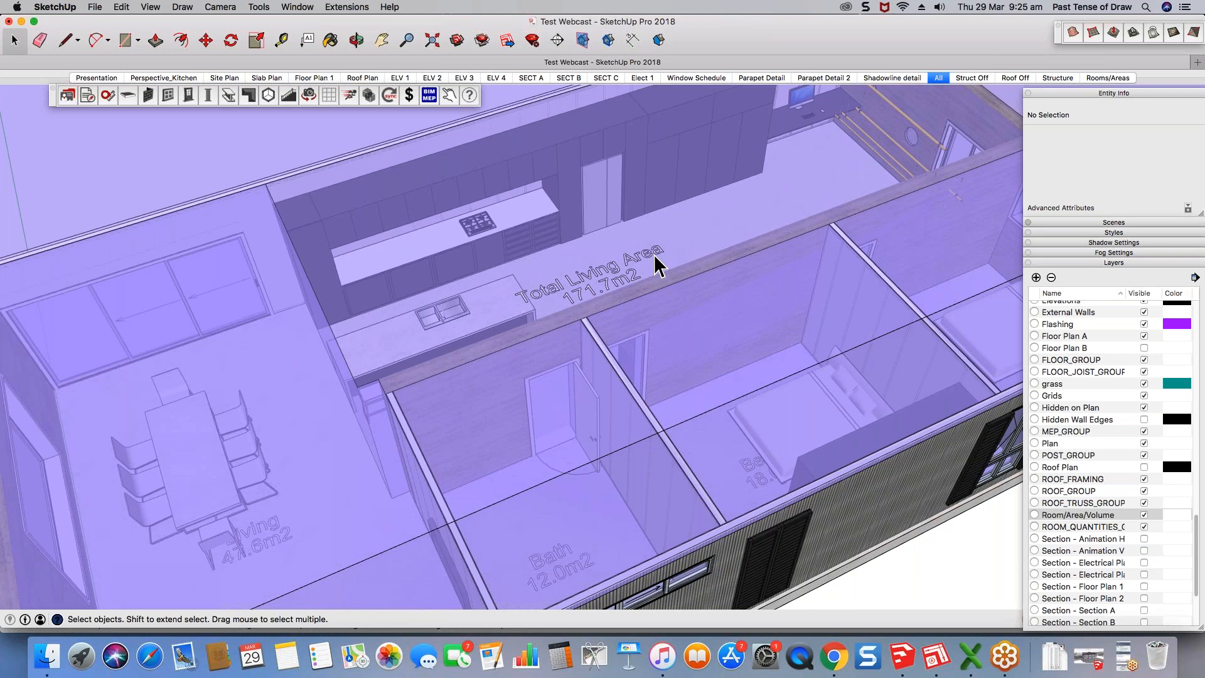
scroll(653, 255, down, 2)
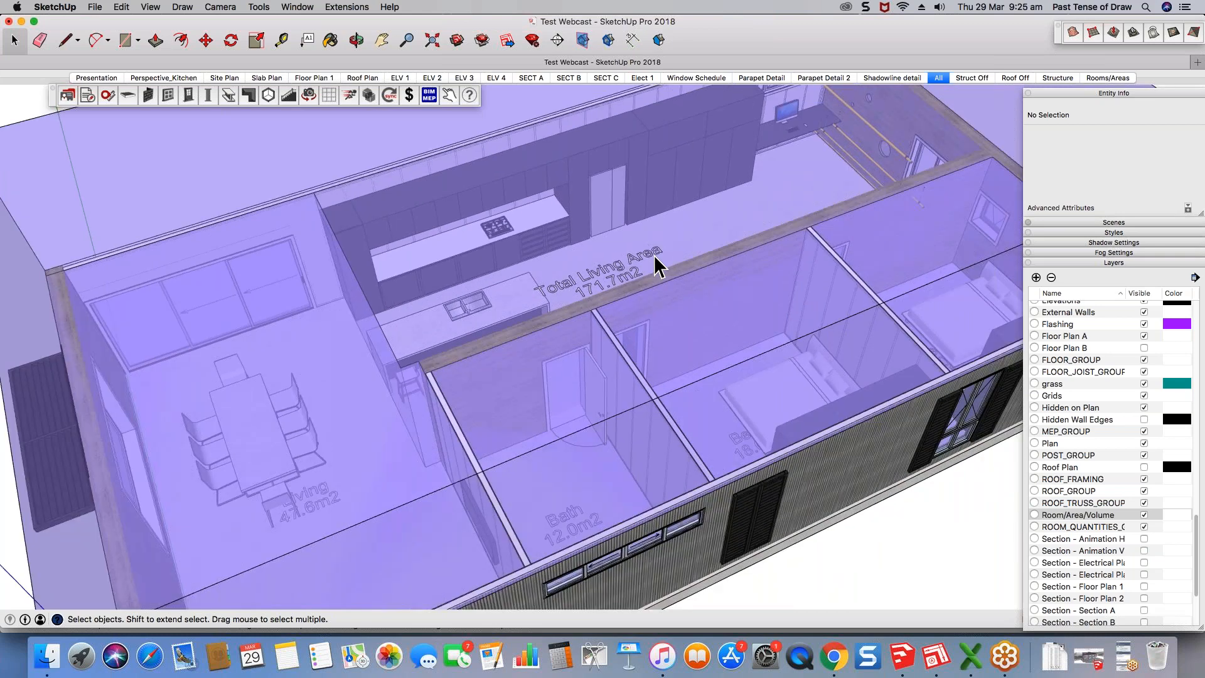
scroll(653, 255, down, 3)
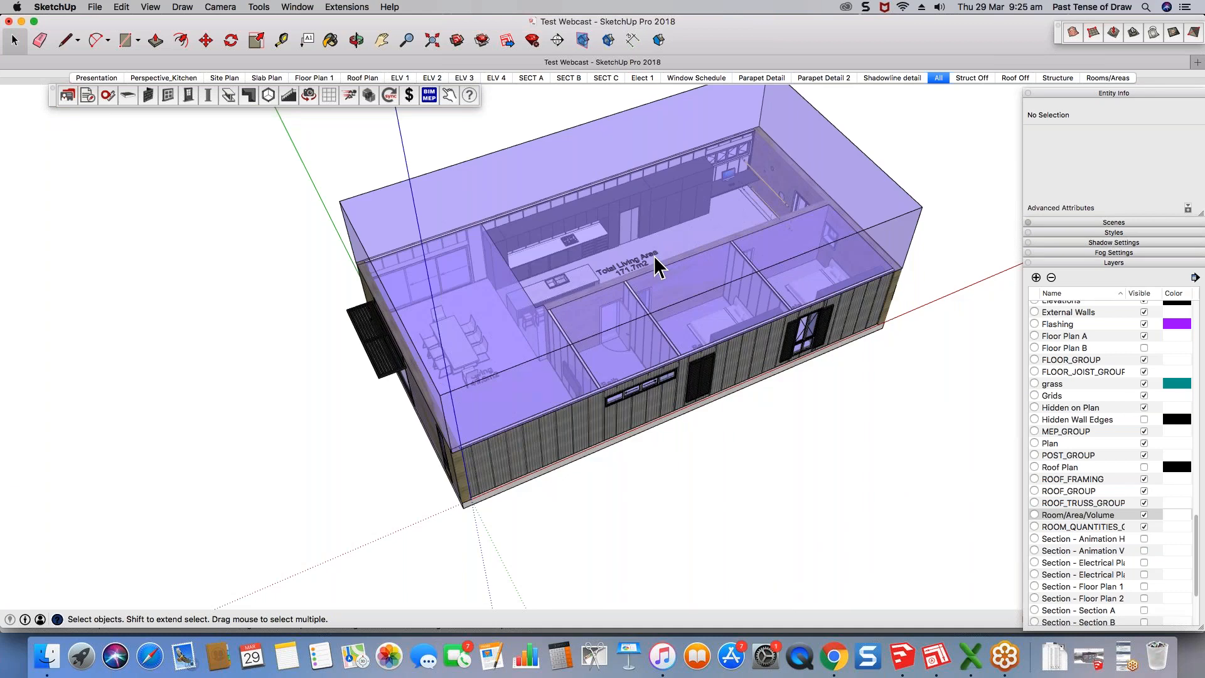
scroll(653, 255, up, 3)
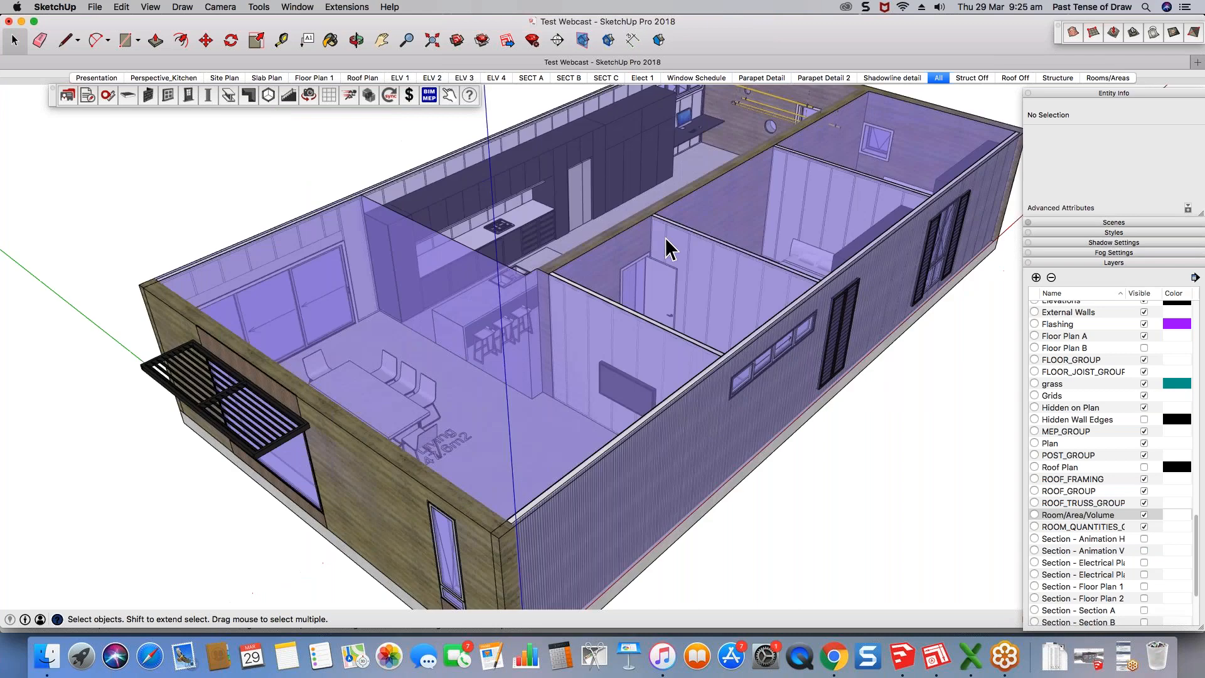
Step: Switch to the Rooms/Areas scene and examine the room and total area volumes on their own
click(1099, 78)
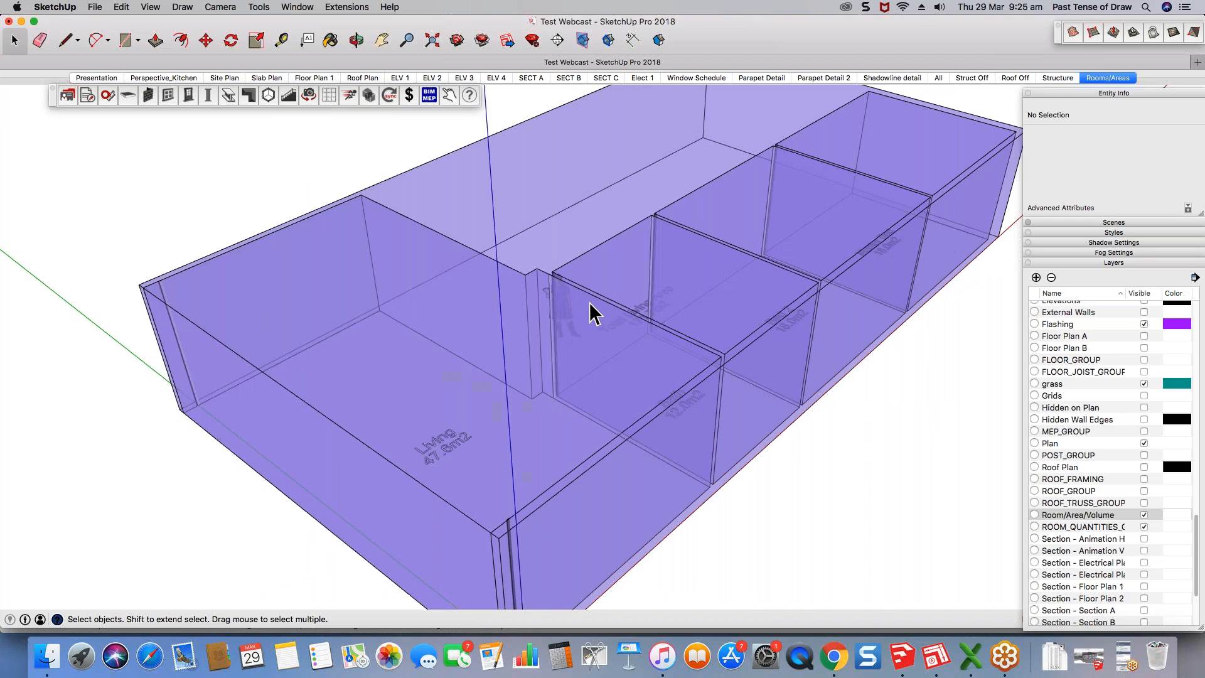
click(1112, 78)
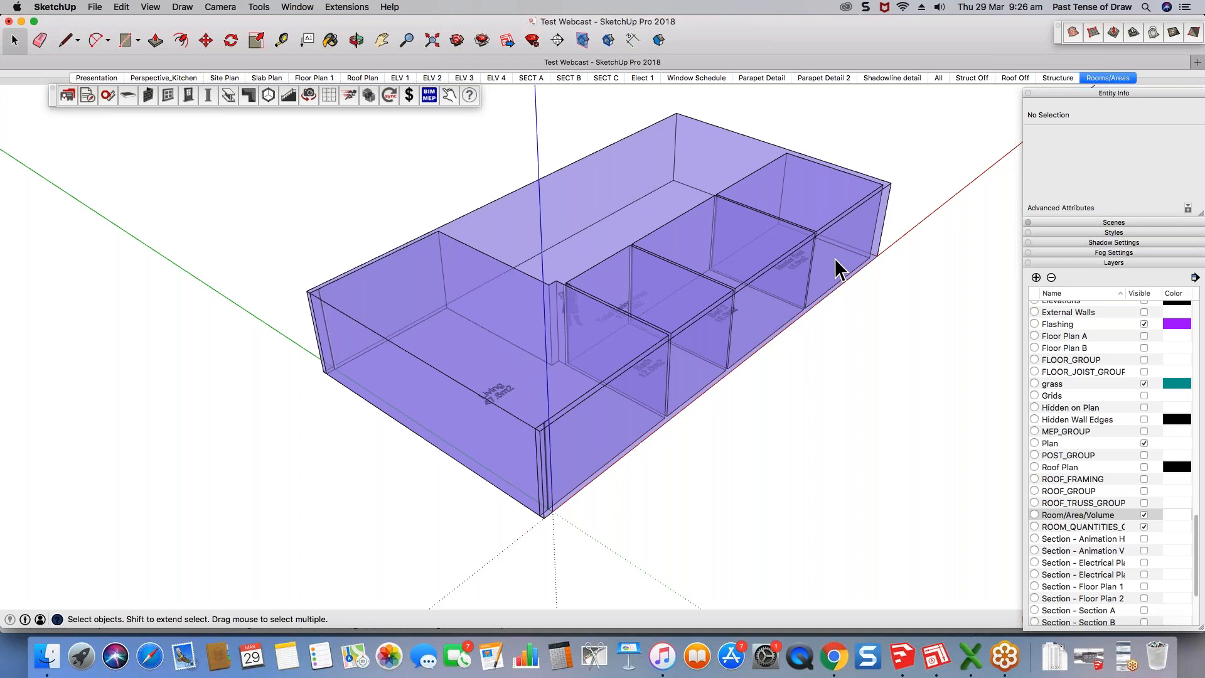
middle_drag(834, 258, 675, 190)
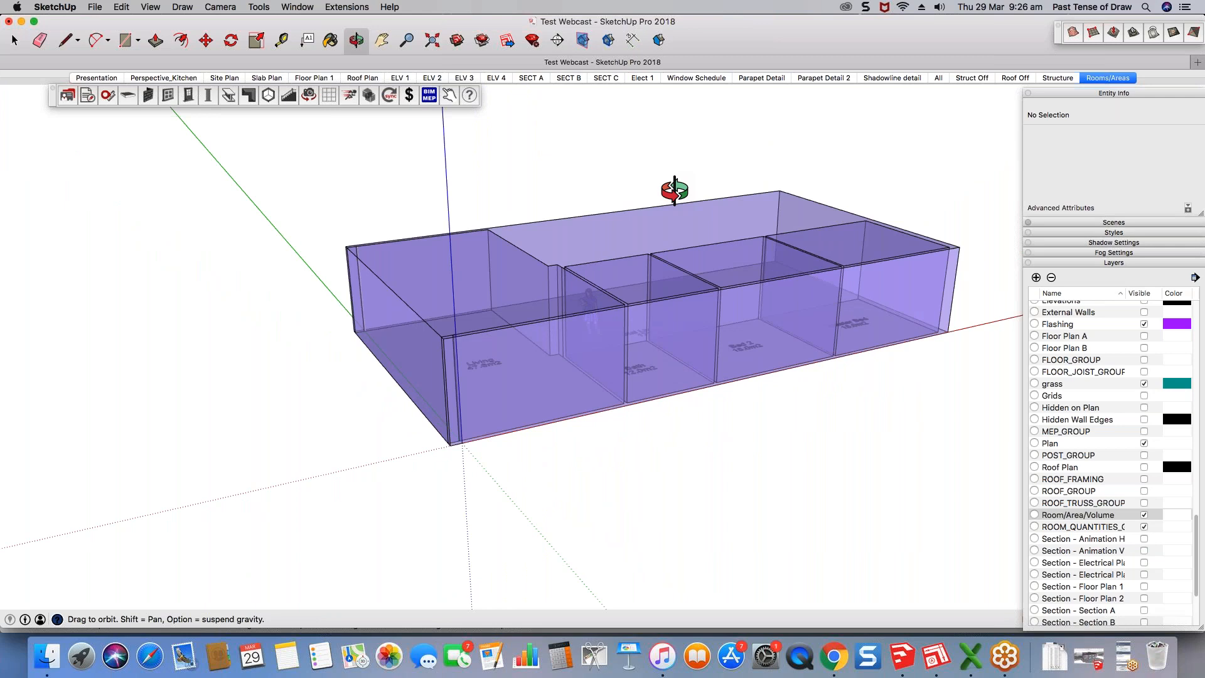
middle_drag(675, 190, 784, 225)
scroll(695, 260, down, 2)
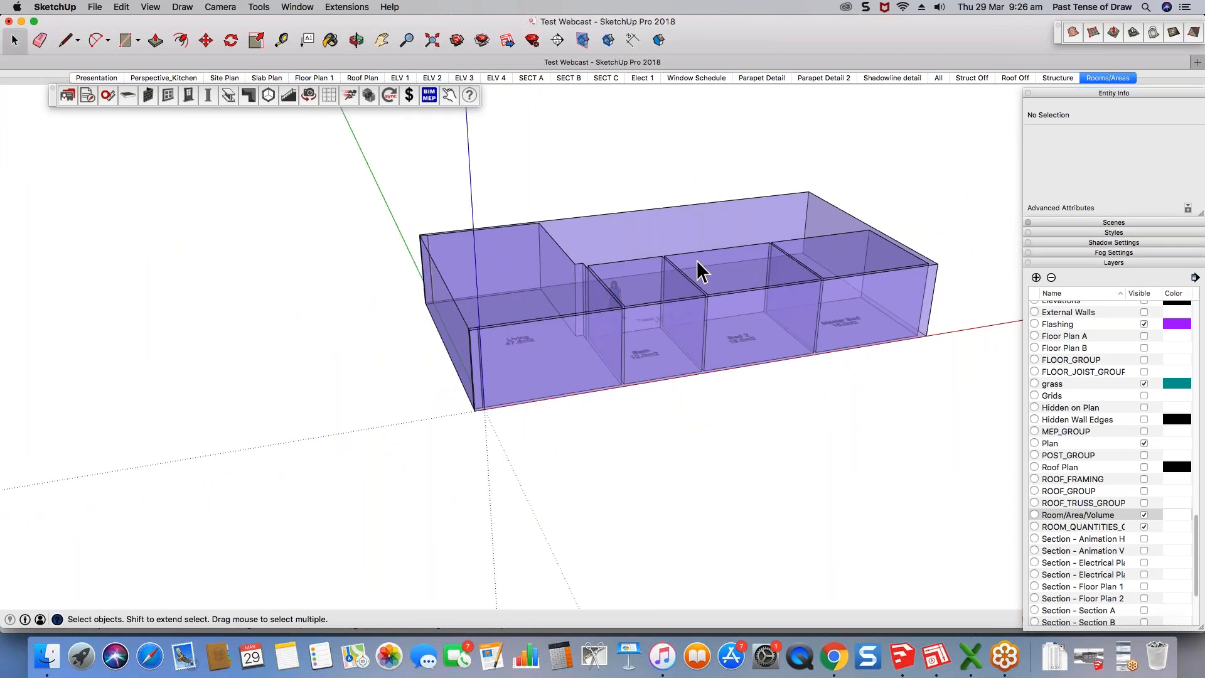
scroll(695, 260, down, 2)
scroll(529, 368, up, 2)
Step: Copy all the room and total area volumes straight up along the blue axis to form a second storey with a gap above the originals
key(super+a)
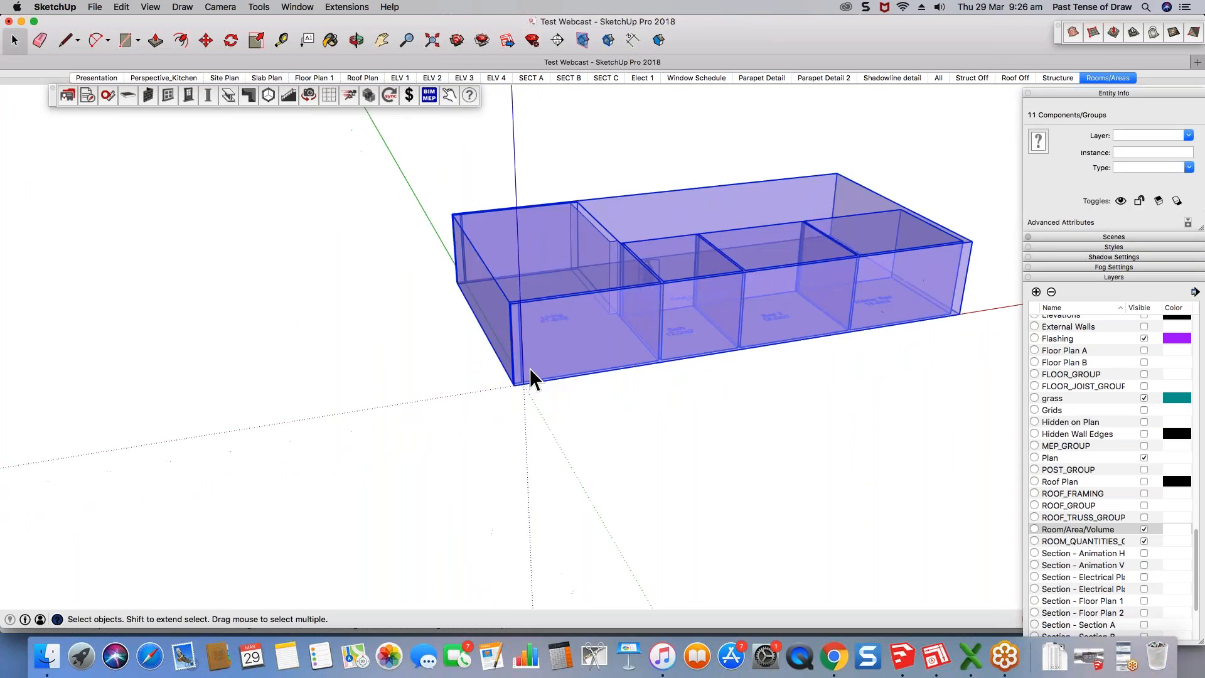
scroll(530, 368, up, 2)
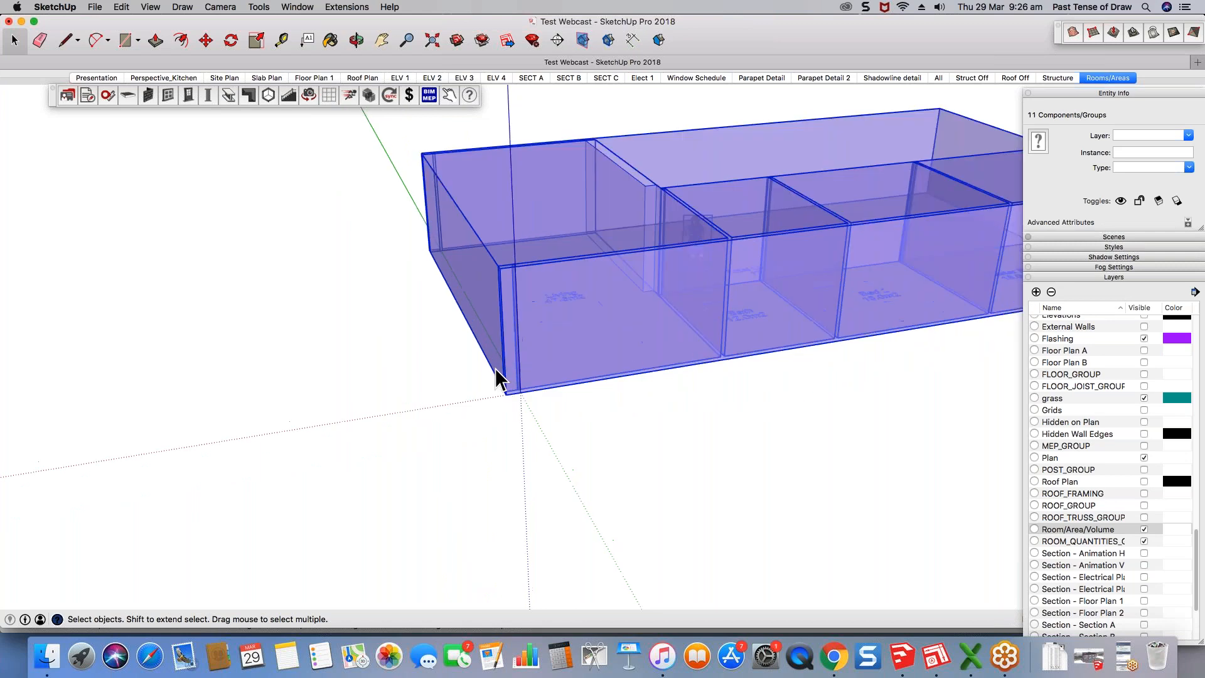
key(m)
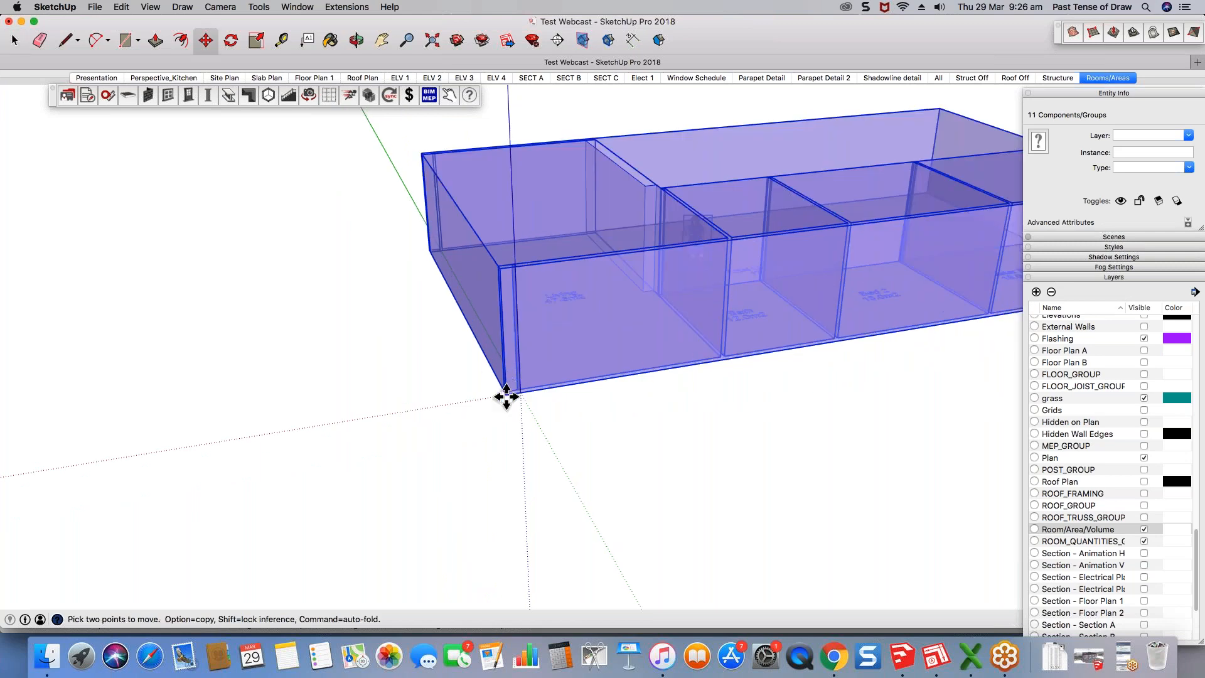
click(506, 397)
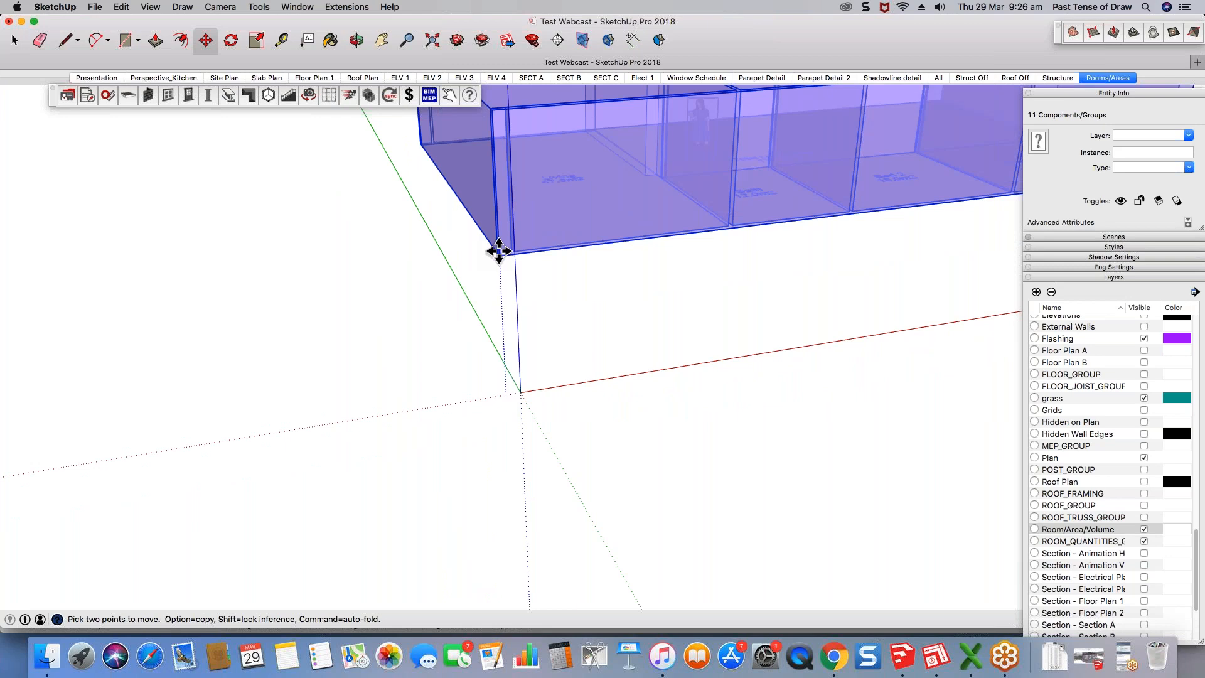
key(alt)
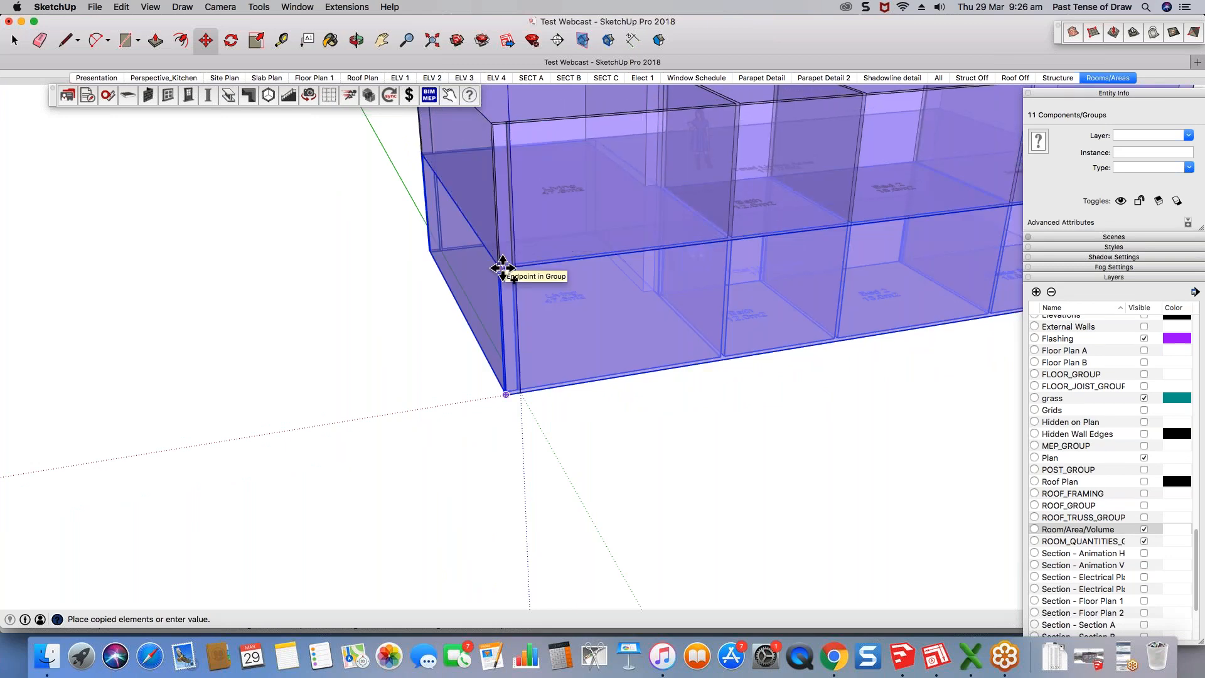
click(506, 239)
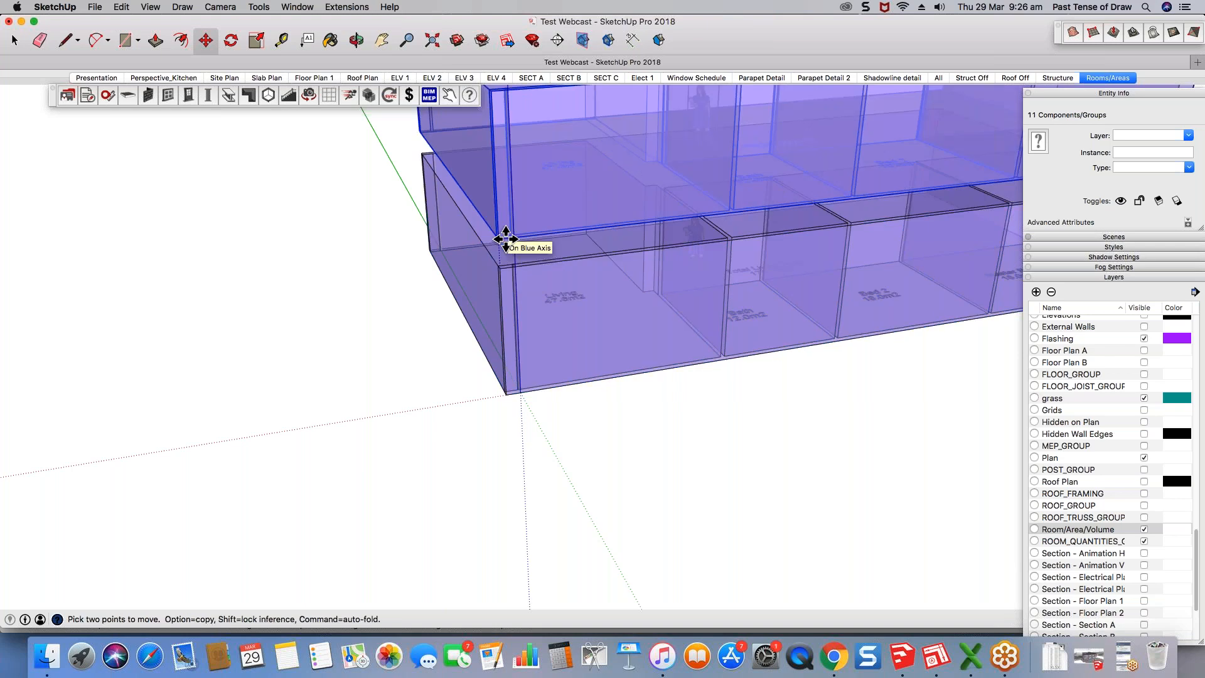
key(space)
Step: Examine the copied volumes and their room labels on both storeys, then clear the selection
click(641, 318)
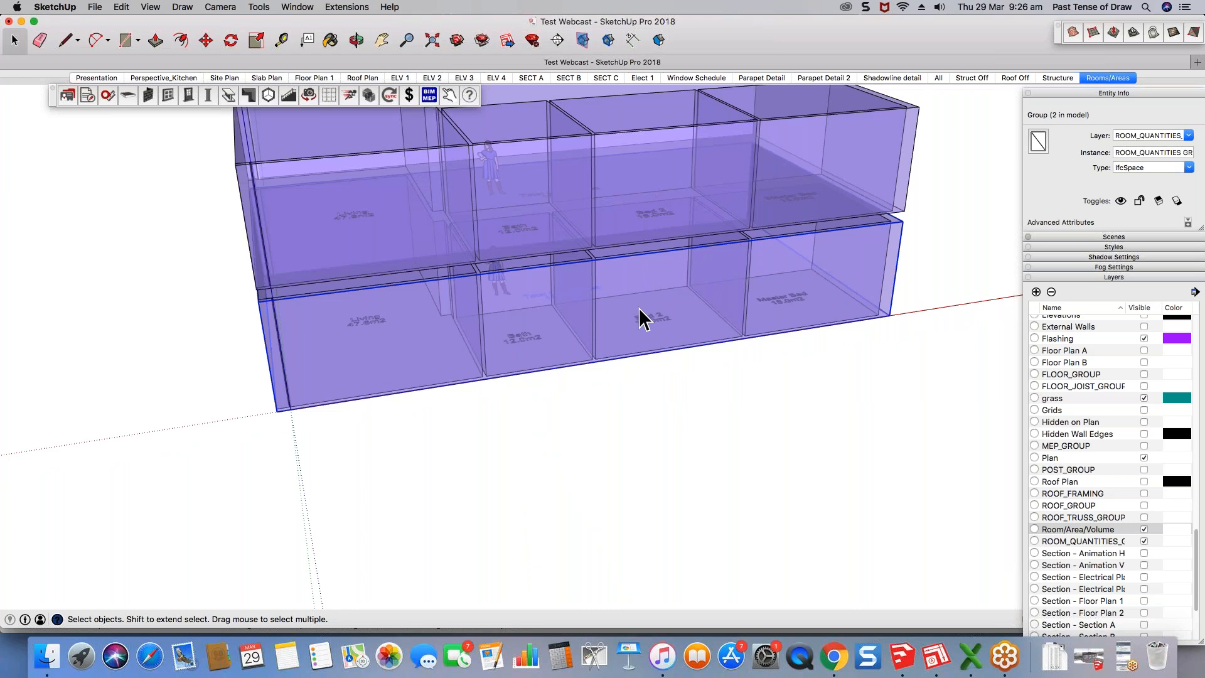
scroll(642, 318, up, 5)
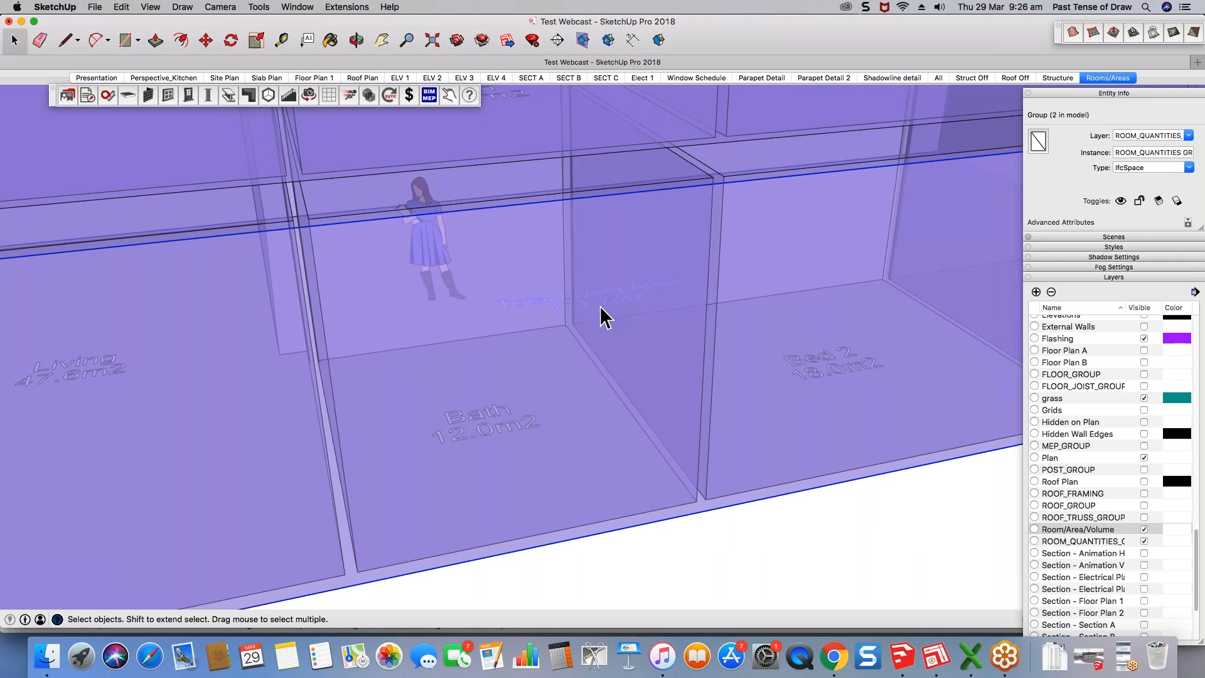
scroll(602, 298, down, 10)
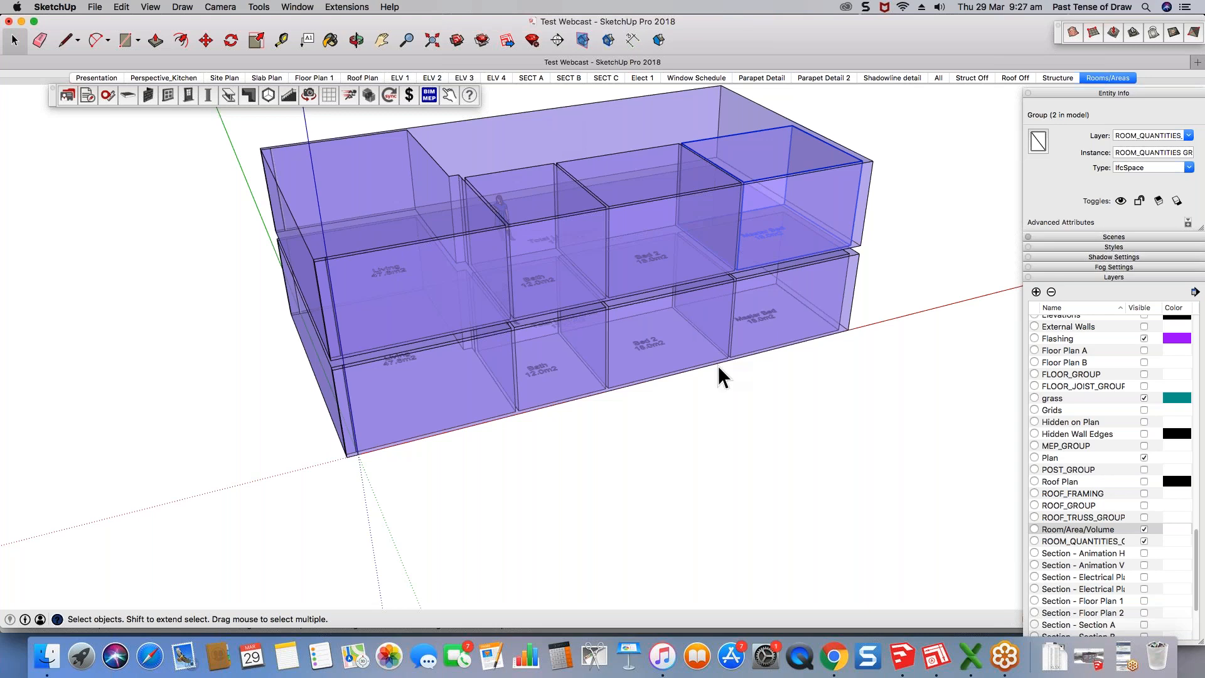
scroll(718, 364, down, 5)
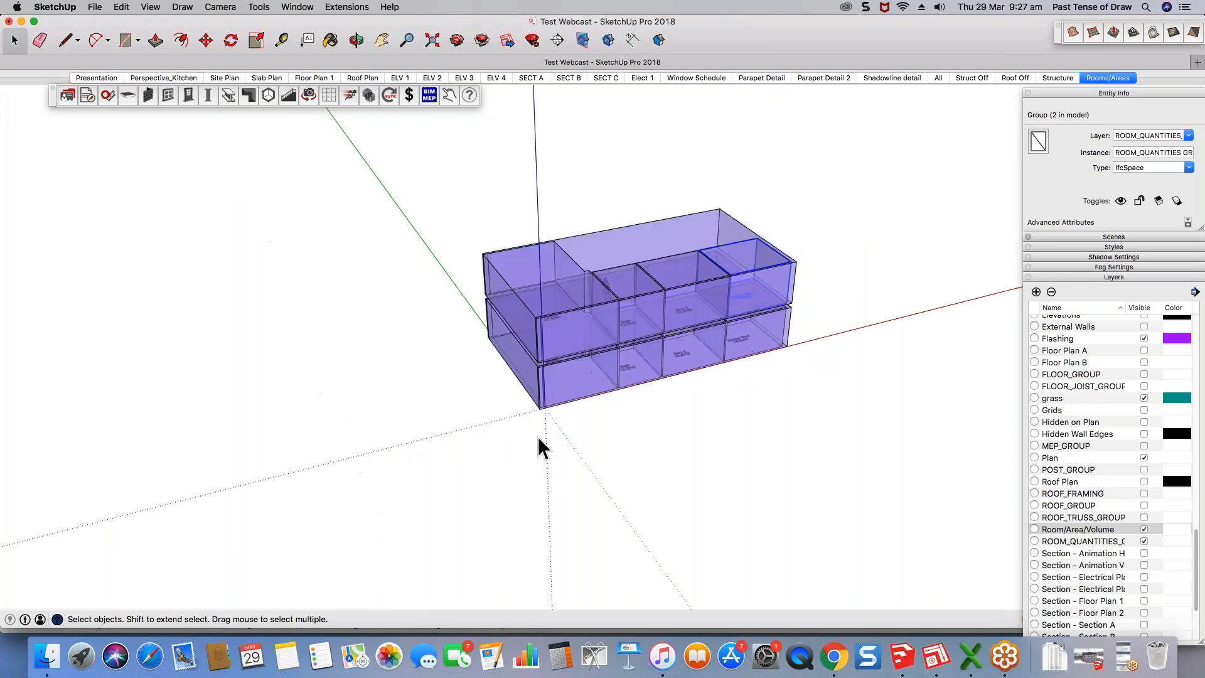
click(239, 156)
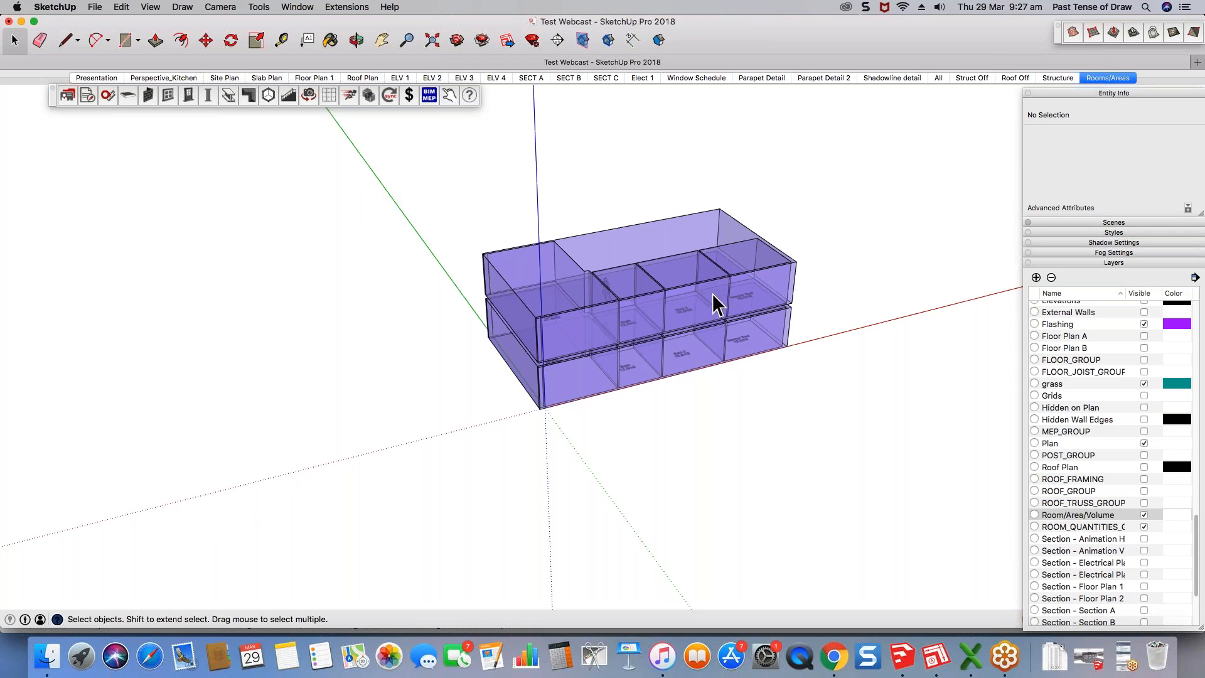
scroll(714, 305, up, 2)
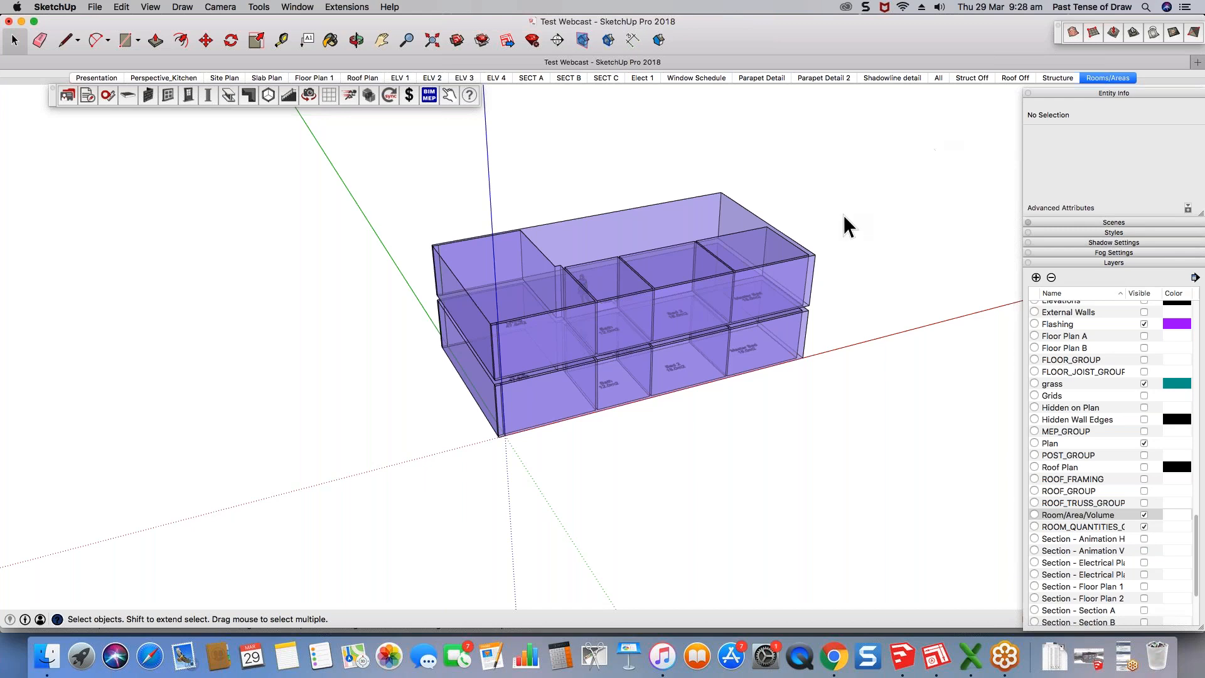
Step: Select the volumes of both storeys, bring up their price settings and check the Bathroom Volume/Space price
drag(931, 149, 284, 494)
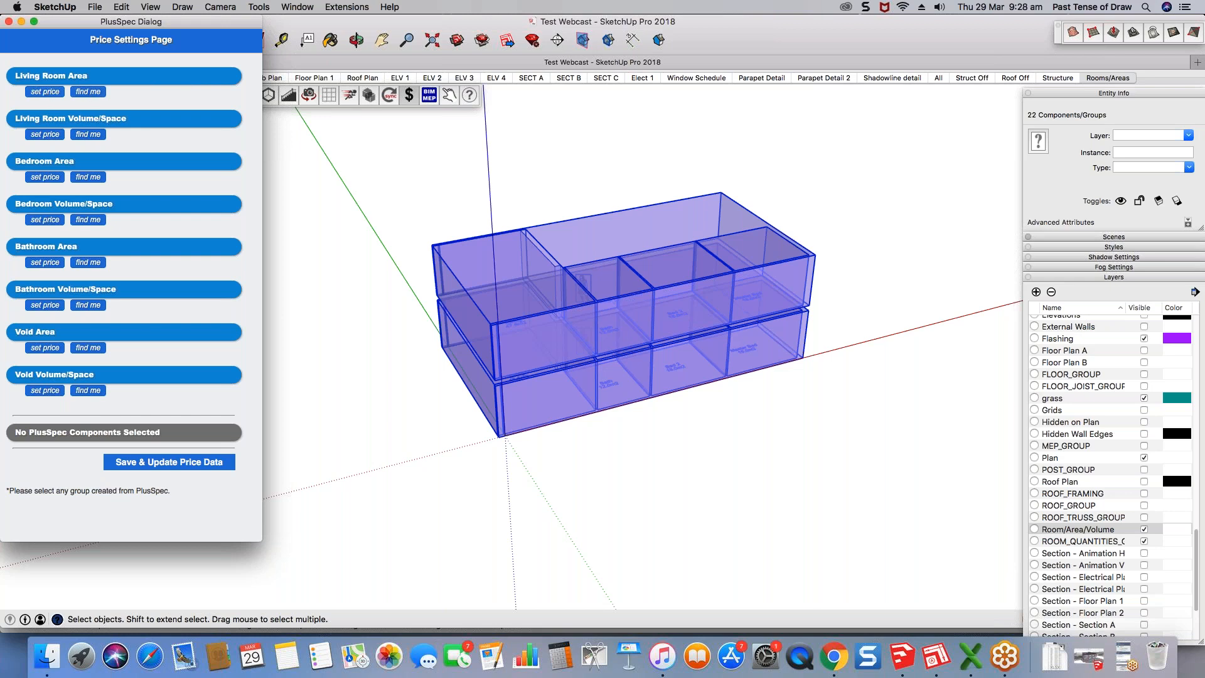
click(45, 306)
click(46, 306)
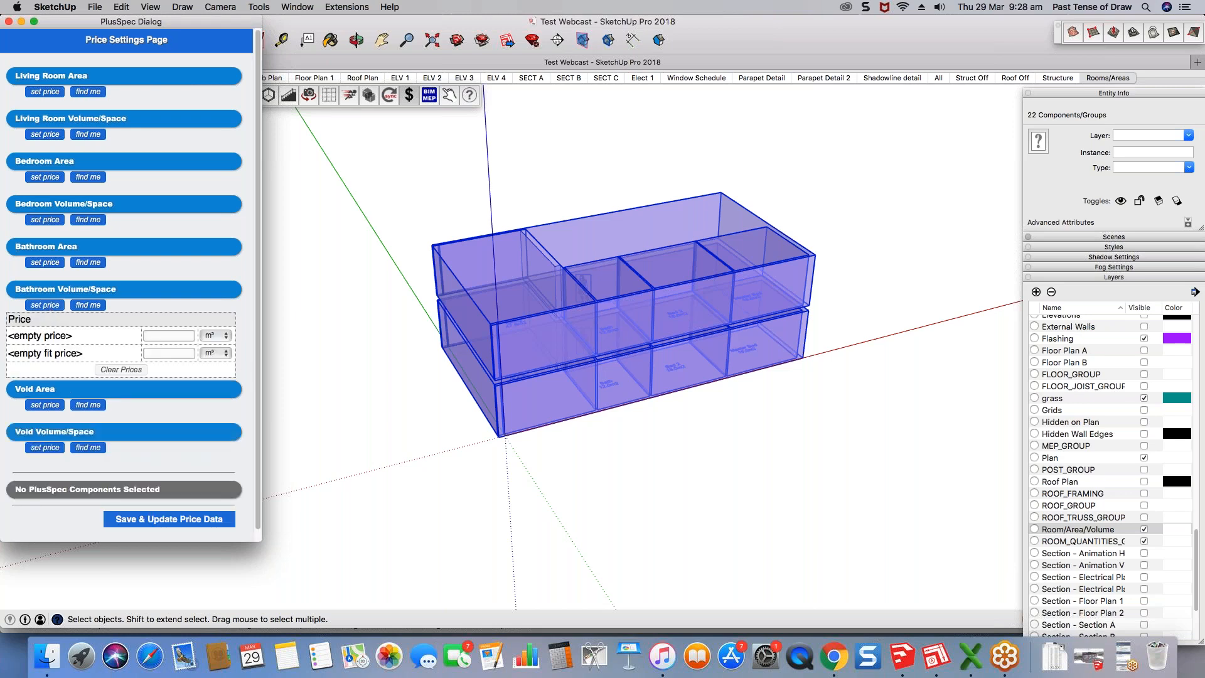
click(191, 336)
click(46, 305)
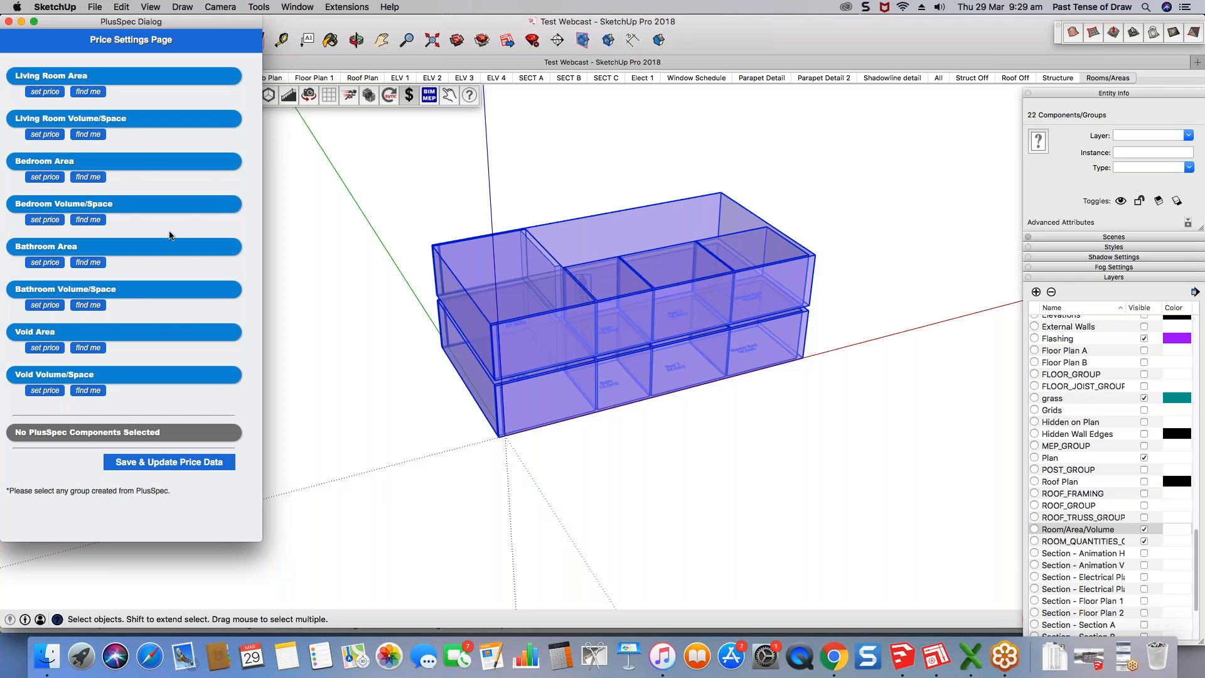
Step: Check the prices stored for Bathroom Area and Bedroom Area in the price settings
click(42, 263)
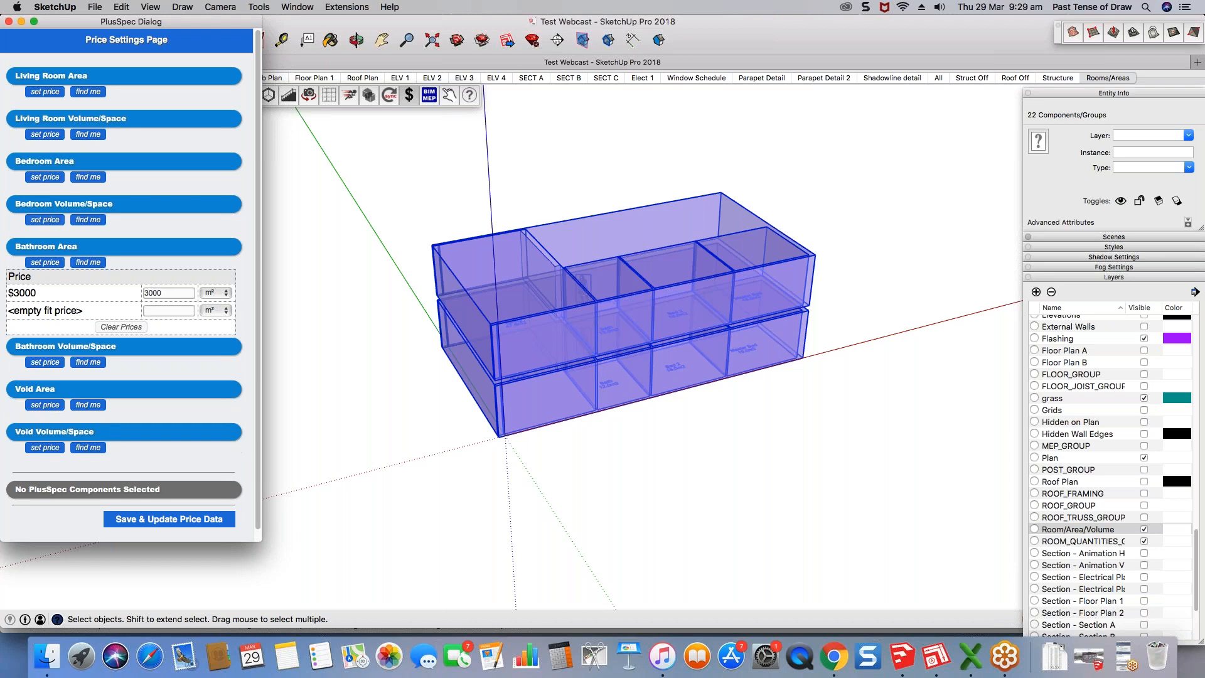
click(45, 176)
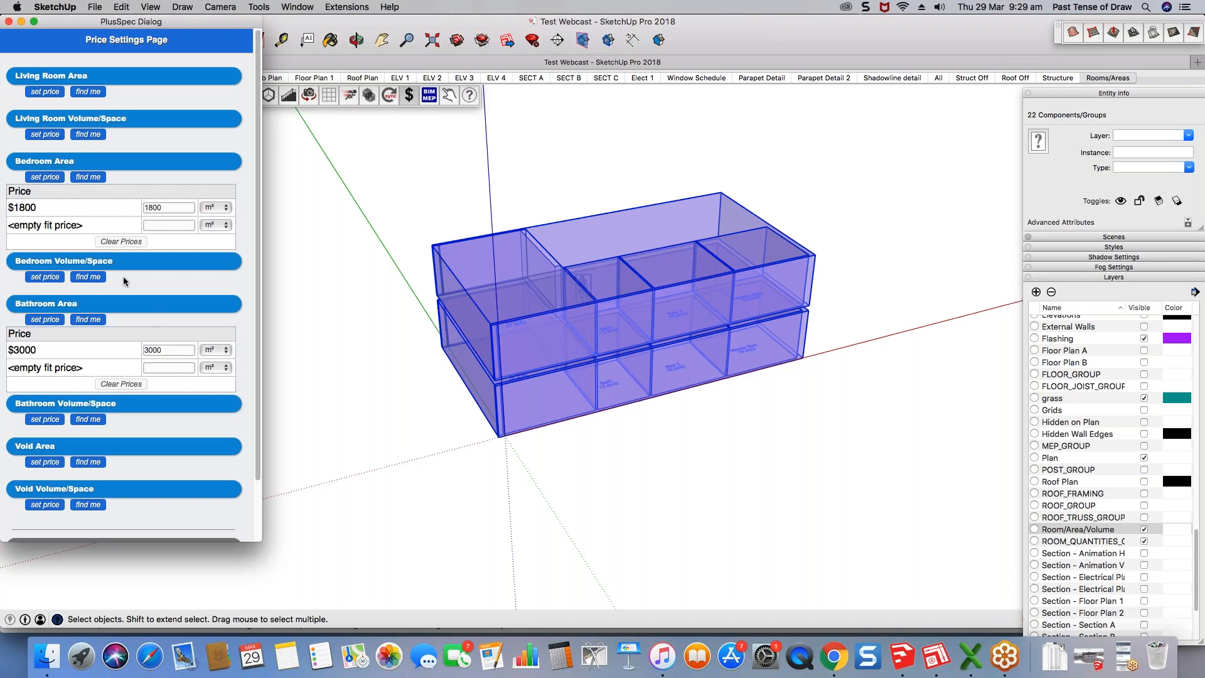
click(44, 177)
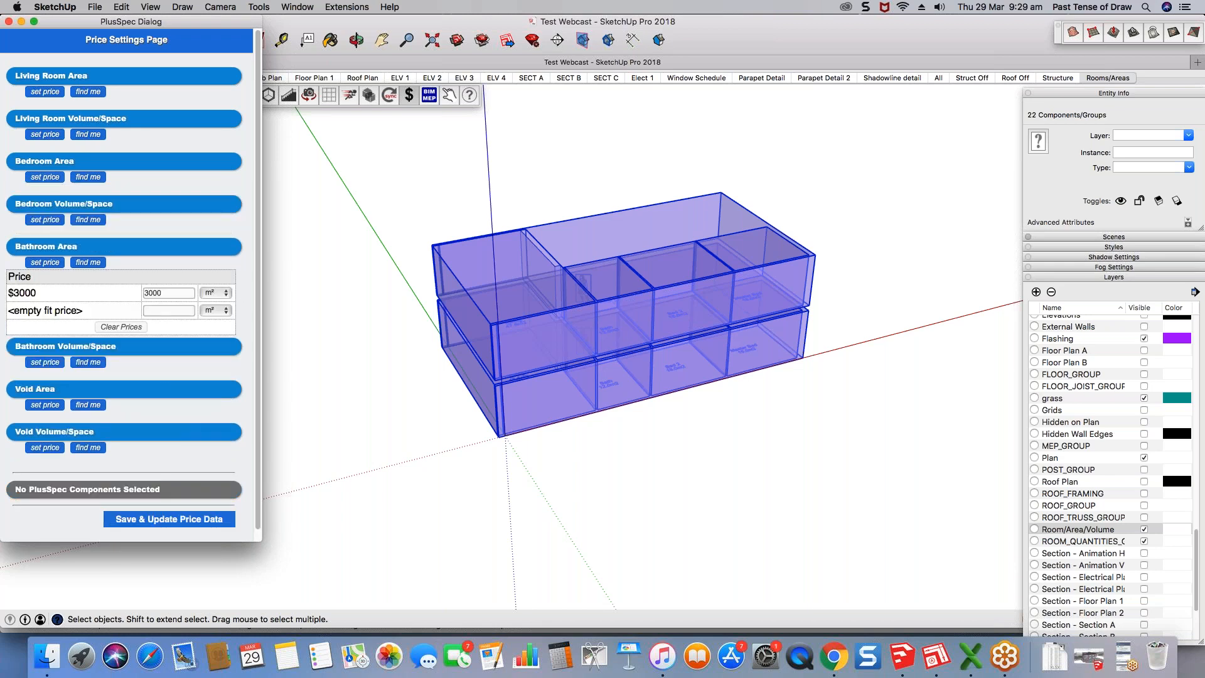
click(45, 262)
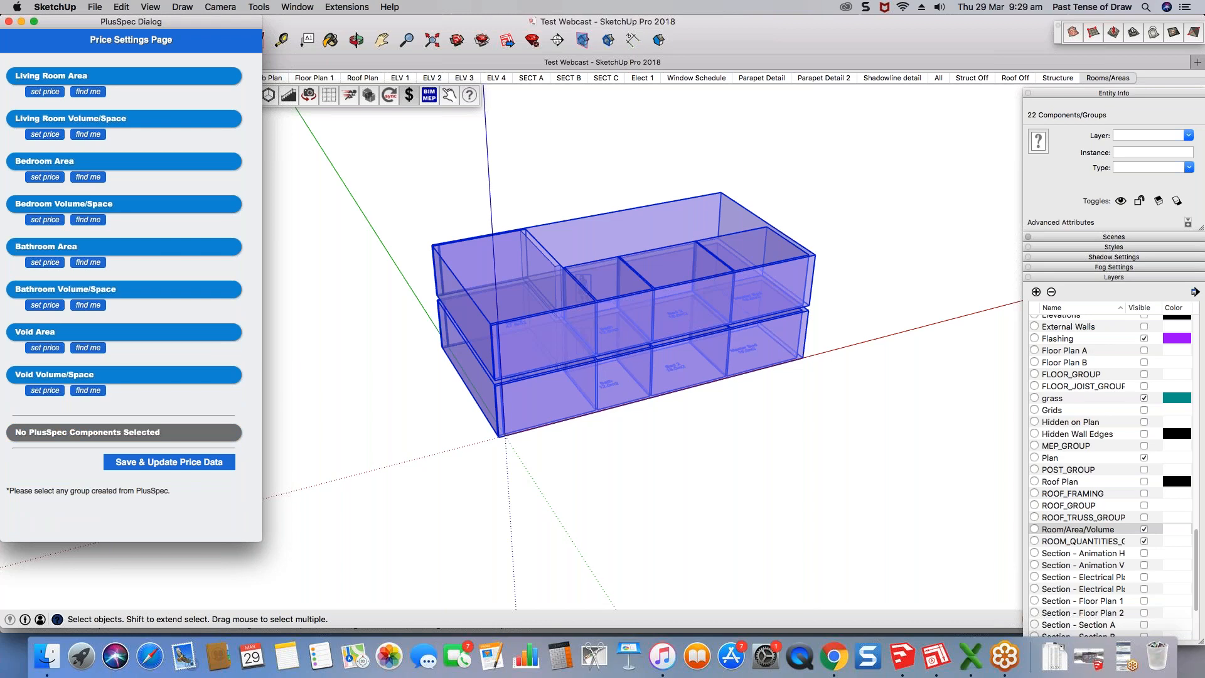
Step: Set the Living Room Area price to 2200 per m², save the price data and close the price settings
click(48, 92)
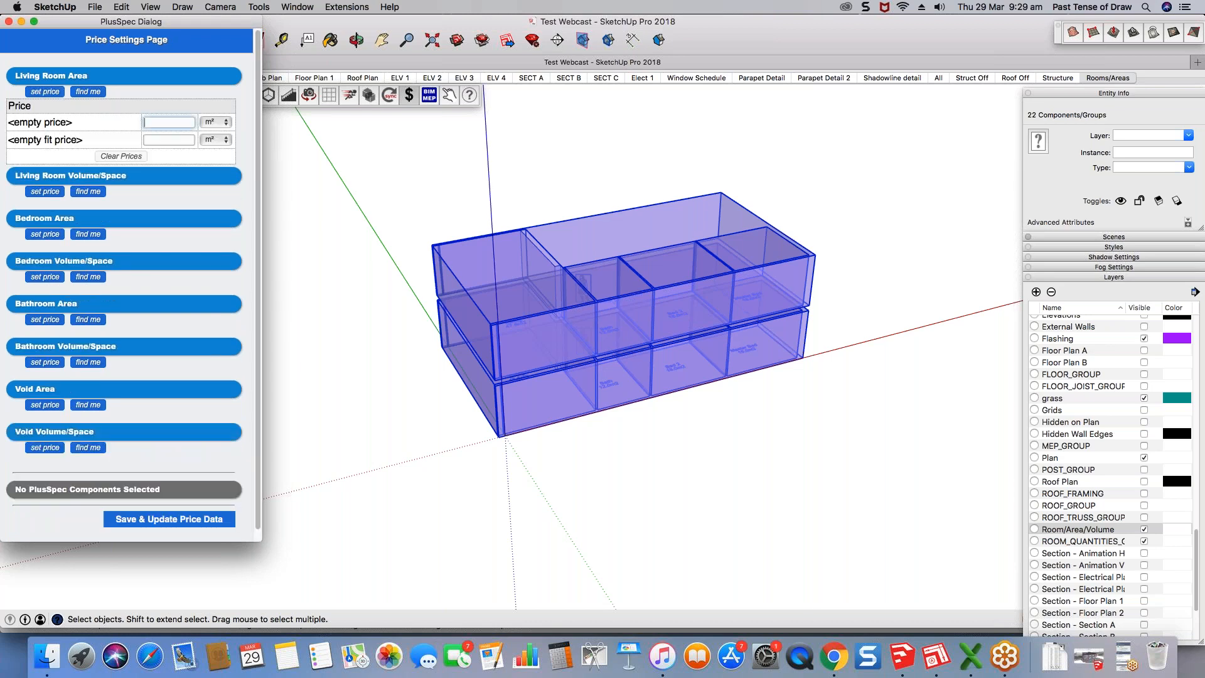
text(2200)
click(178, 523)
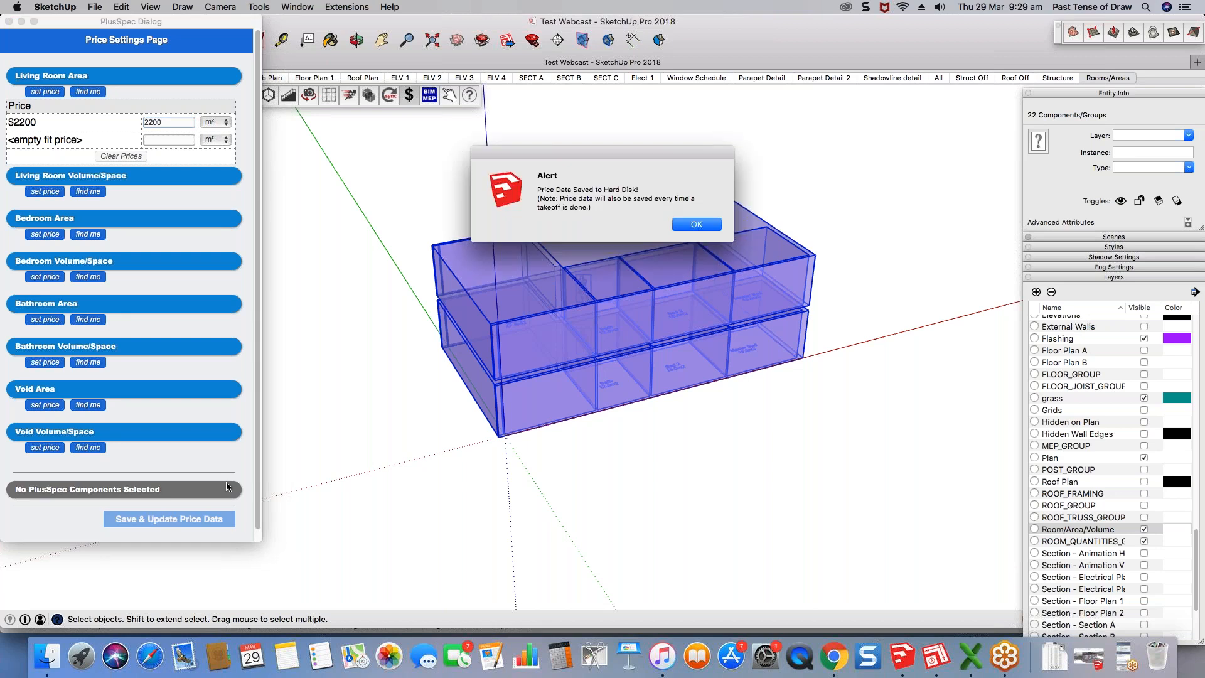
key(Return)
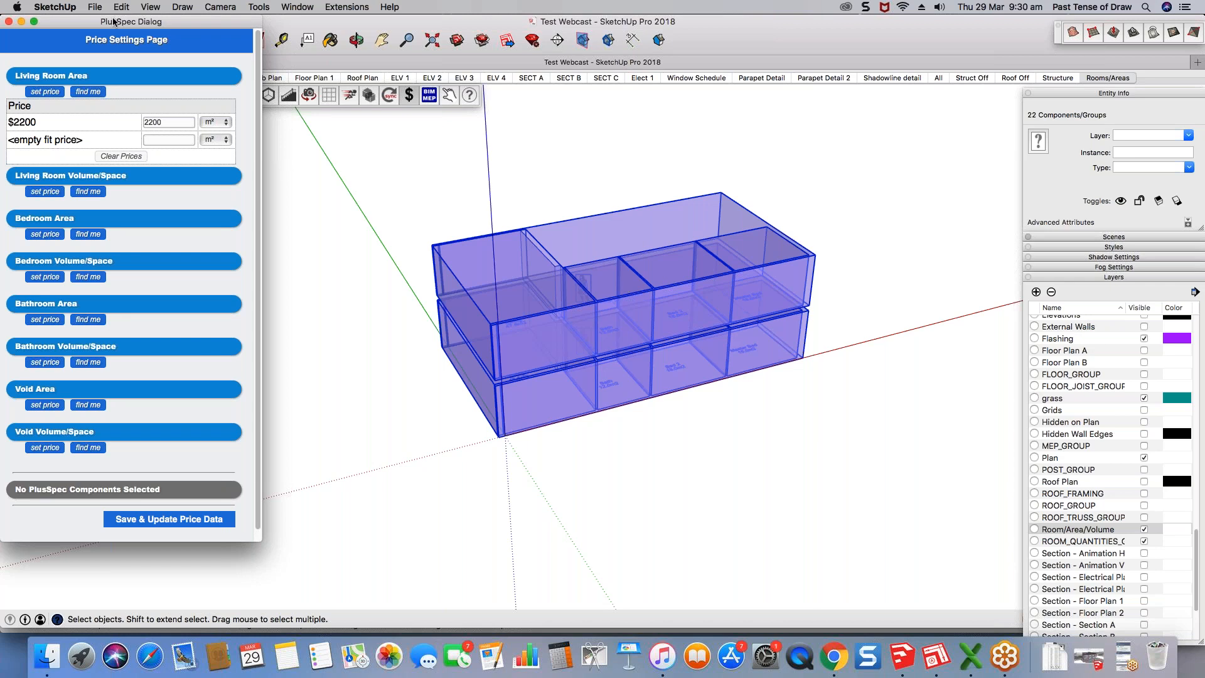
click(9, 22)
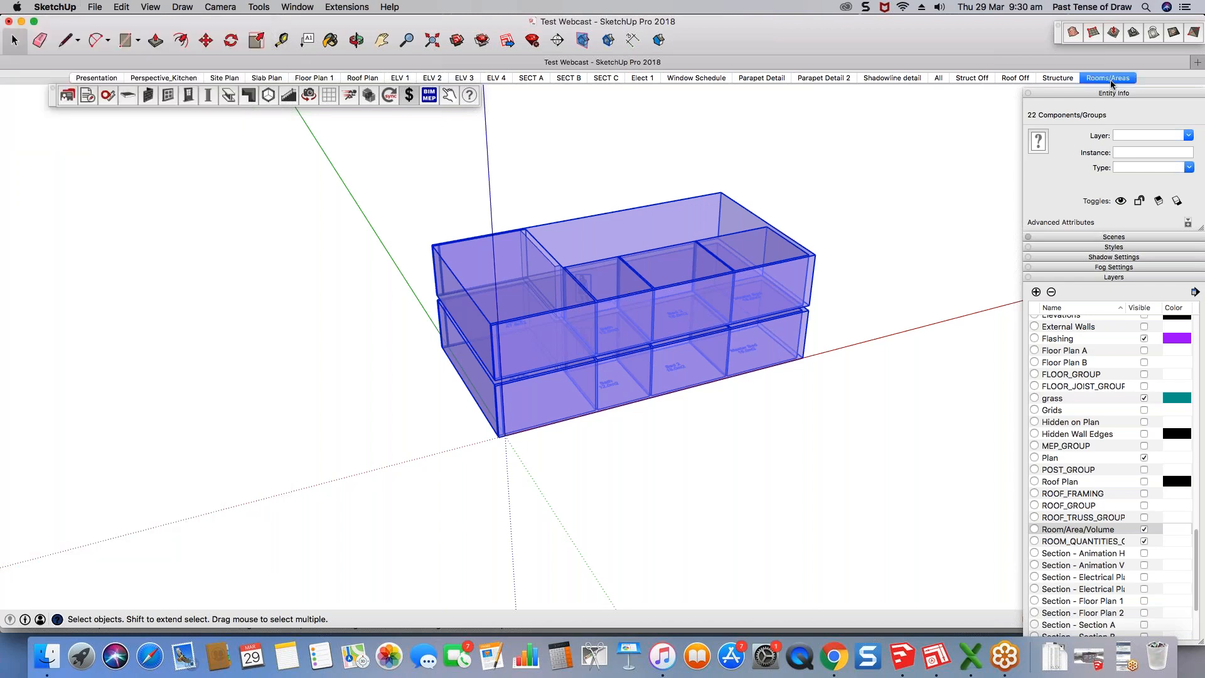
Step: Clear the selection, generate the takeoff report for the volumes in Chrome and close the unrelated YouTube tab
click(832, 261)
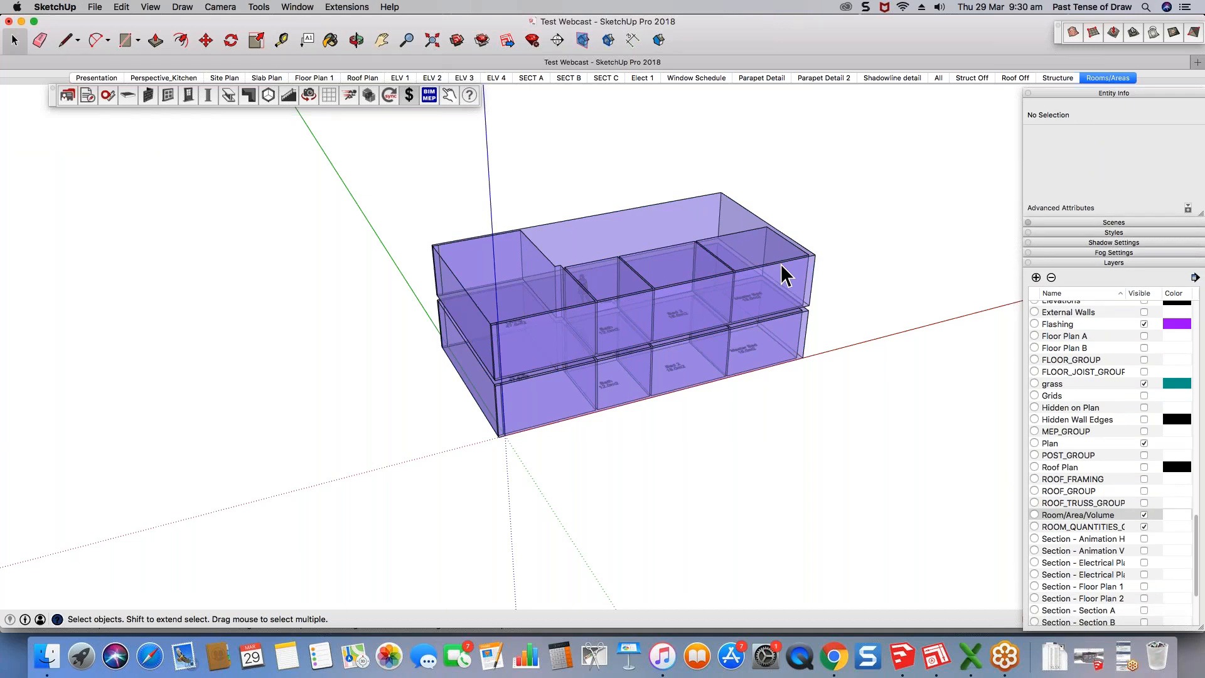
scroll(784, 274, up, 2)
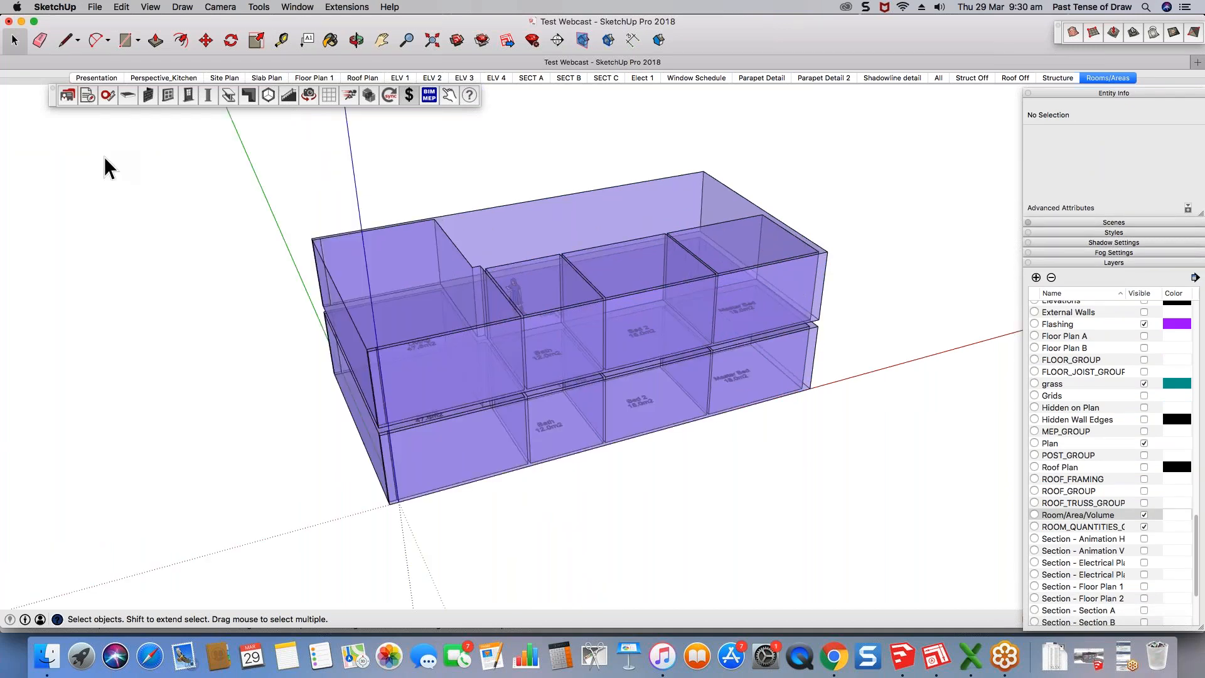
click(88, 96)
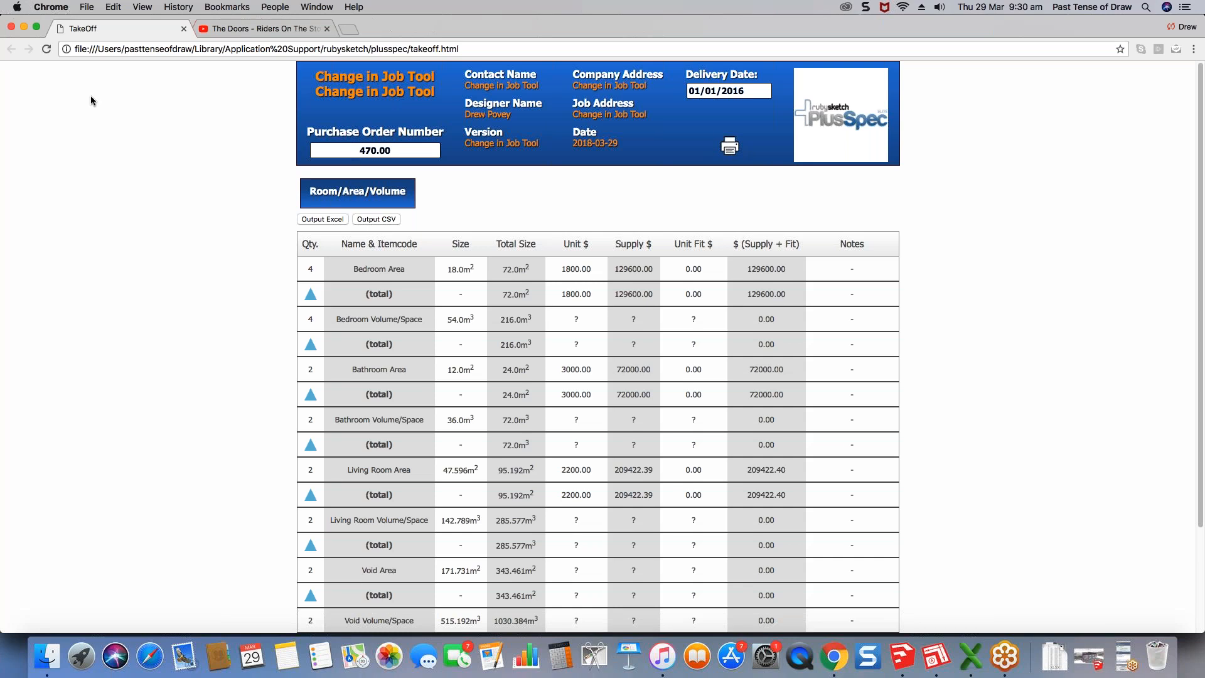
click(327, 28)
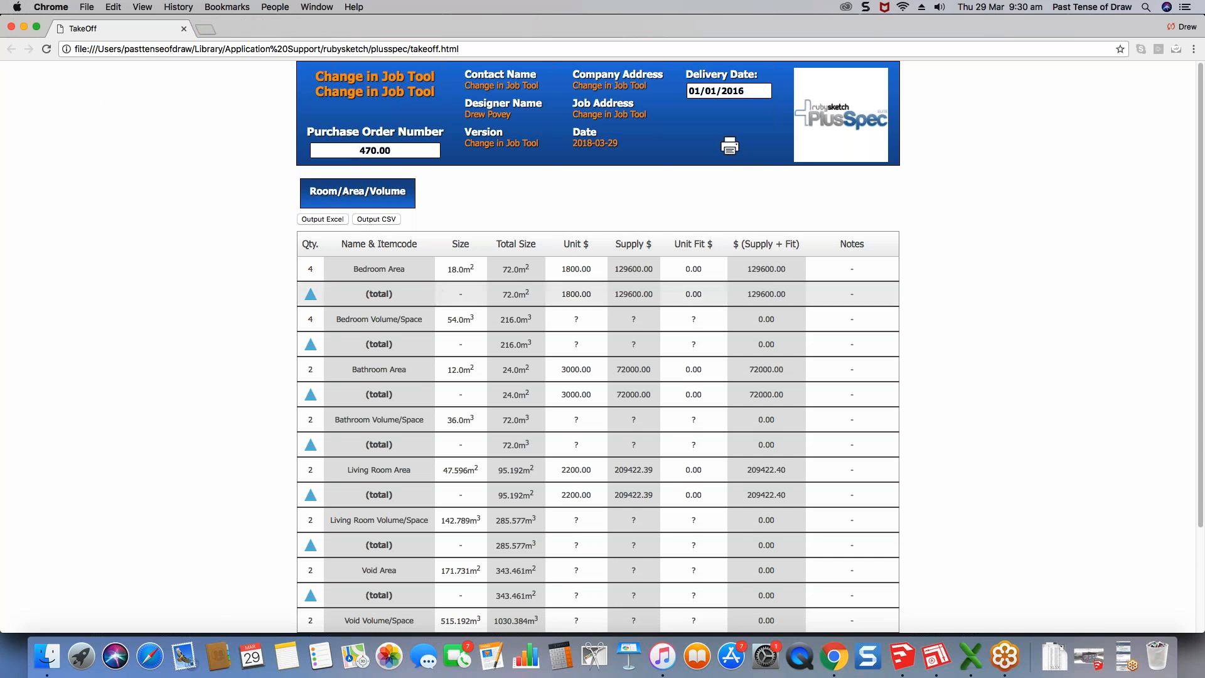
Step: Check the Bedroom Area total size and the overall supply cost in the takeoff report
double_click(505, 292)
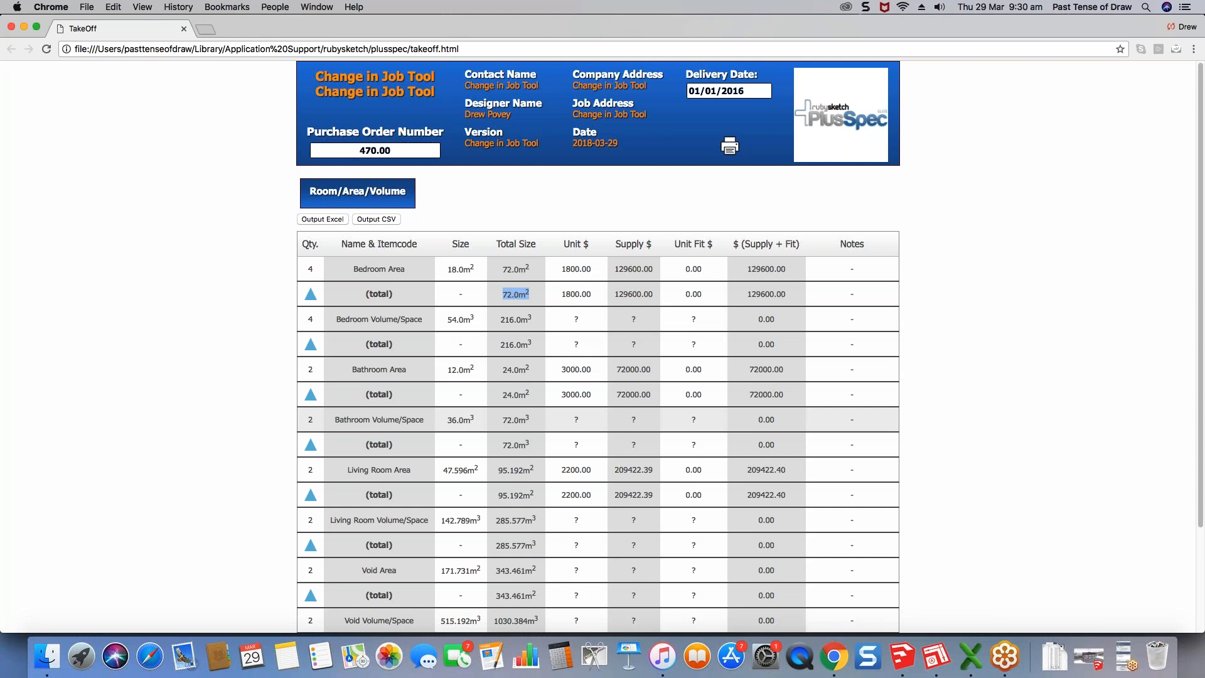
scroll(598, 419, down, 1)
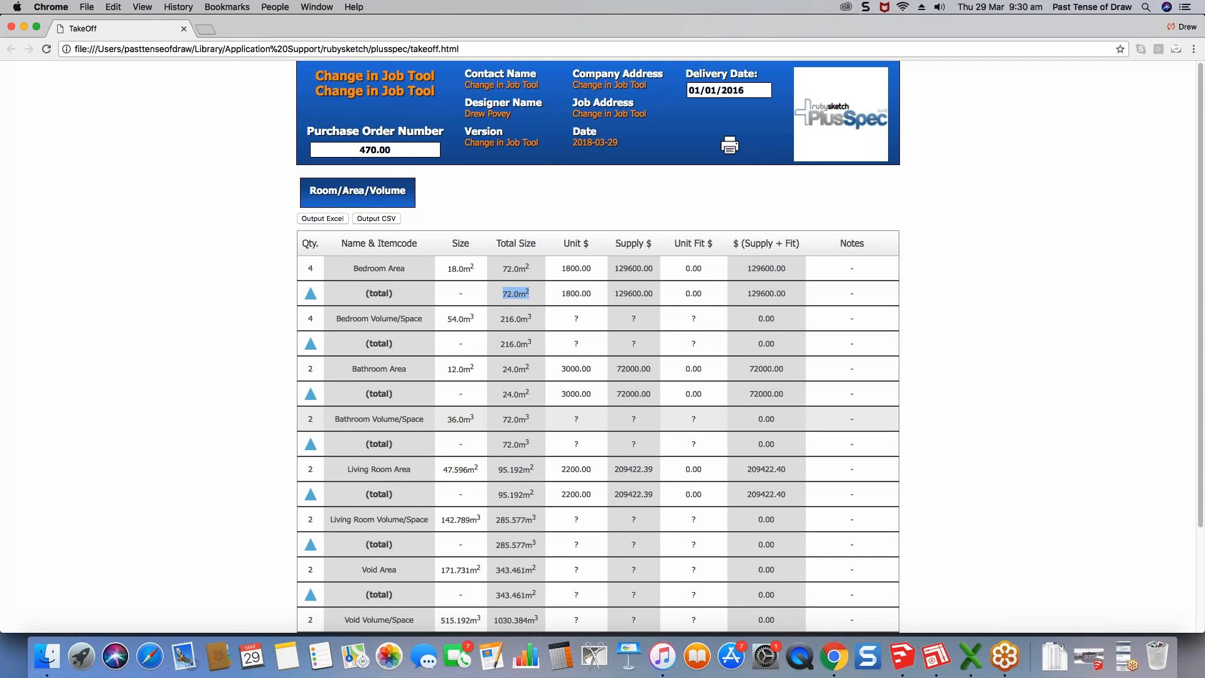
scroll(520, 432, down, 5)
drag(386, 538, 333, 538)
click(386, 539)
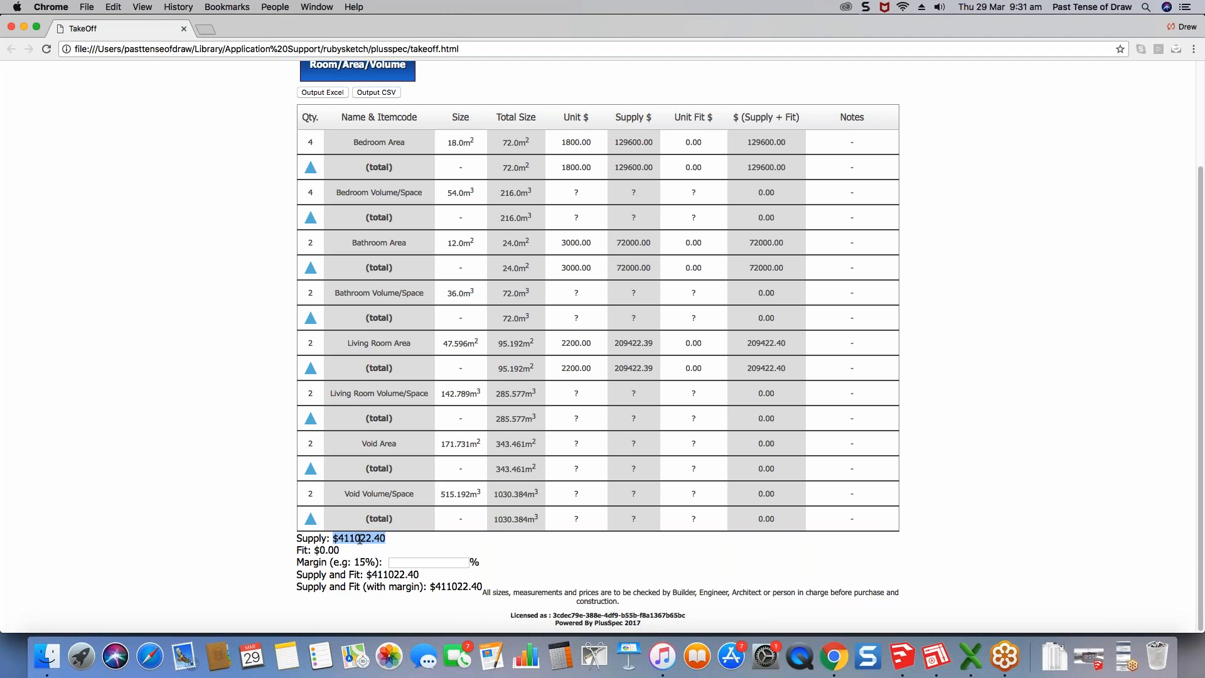
Step: Set the takeoff margin to 30% and review the Supply and Fit total with margin against the itemised rows
click(416, 561)
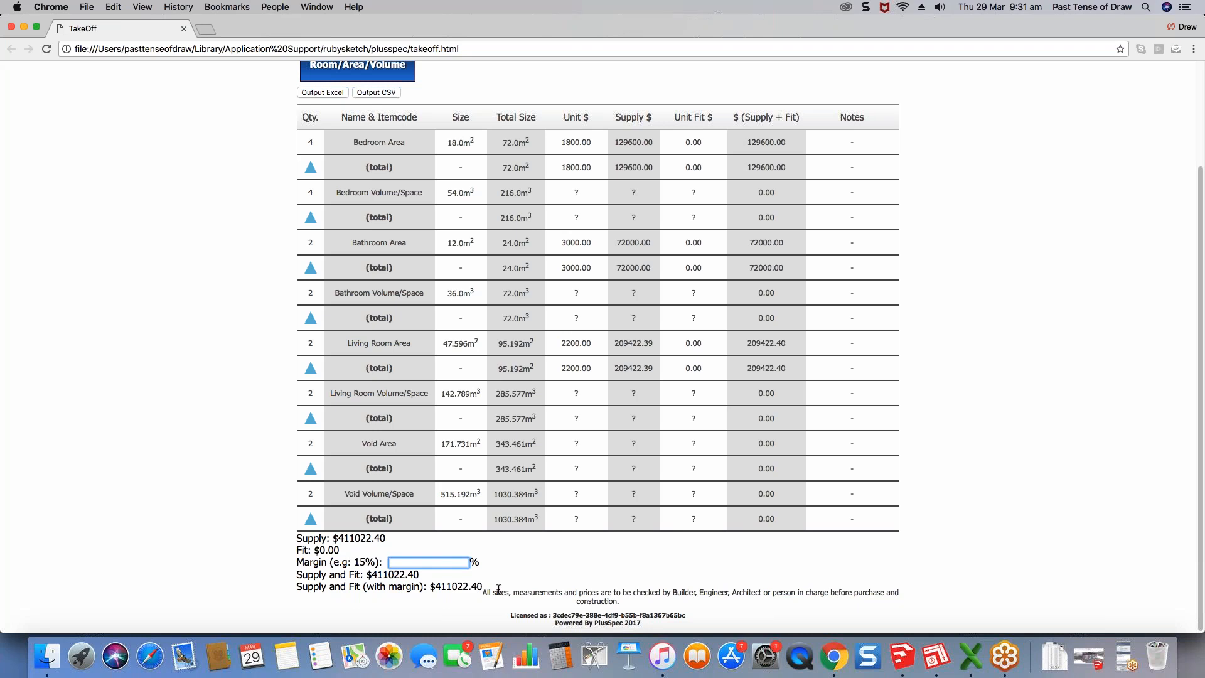
text(30)
key(Return)
drag(482, 586, 433, 585)
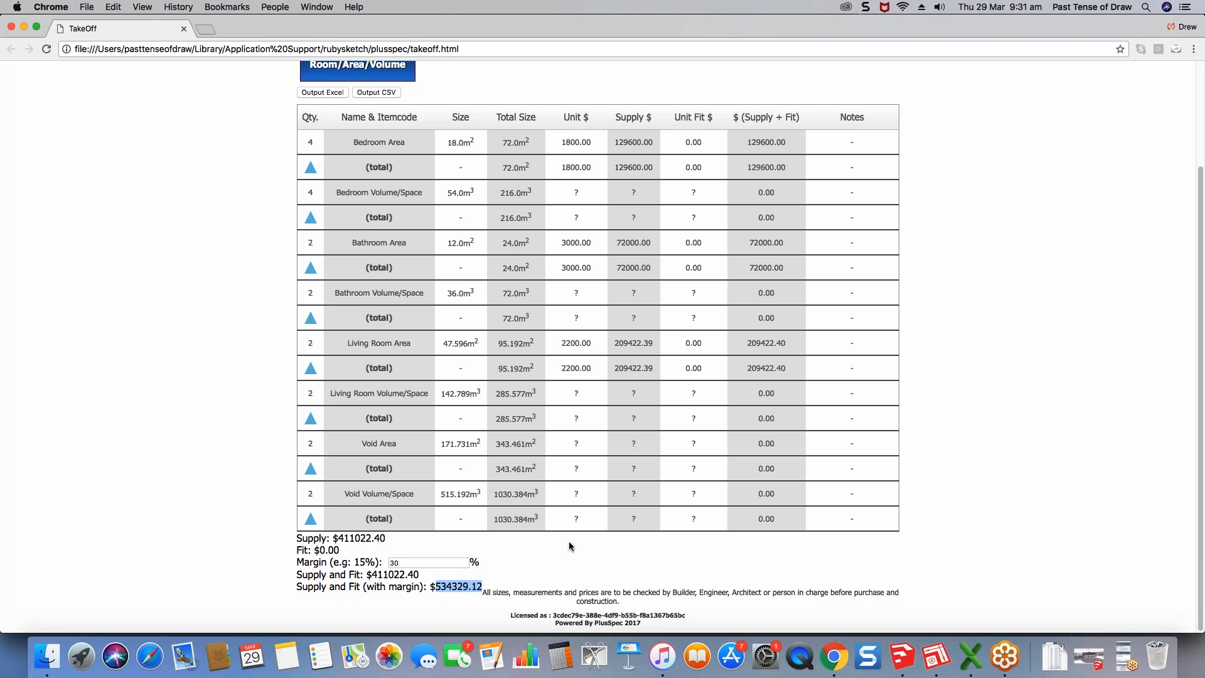
scroll(570, 541, up, 1)
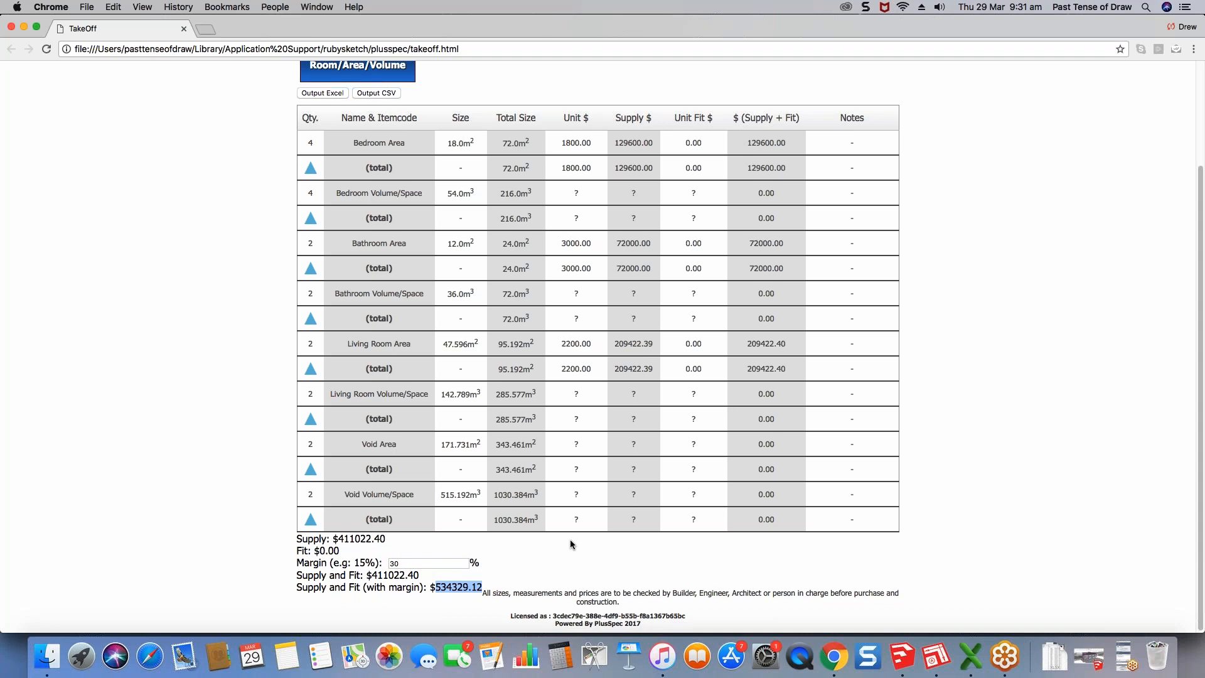
scroll(572, 544, up, 3)
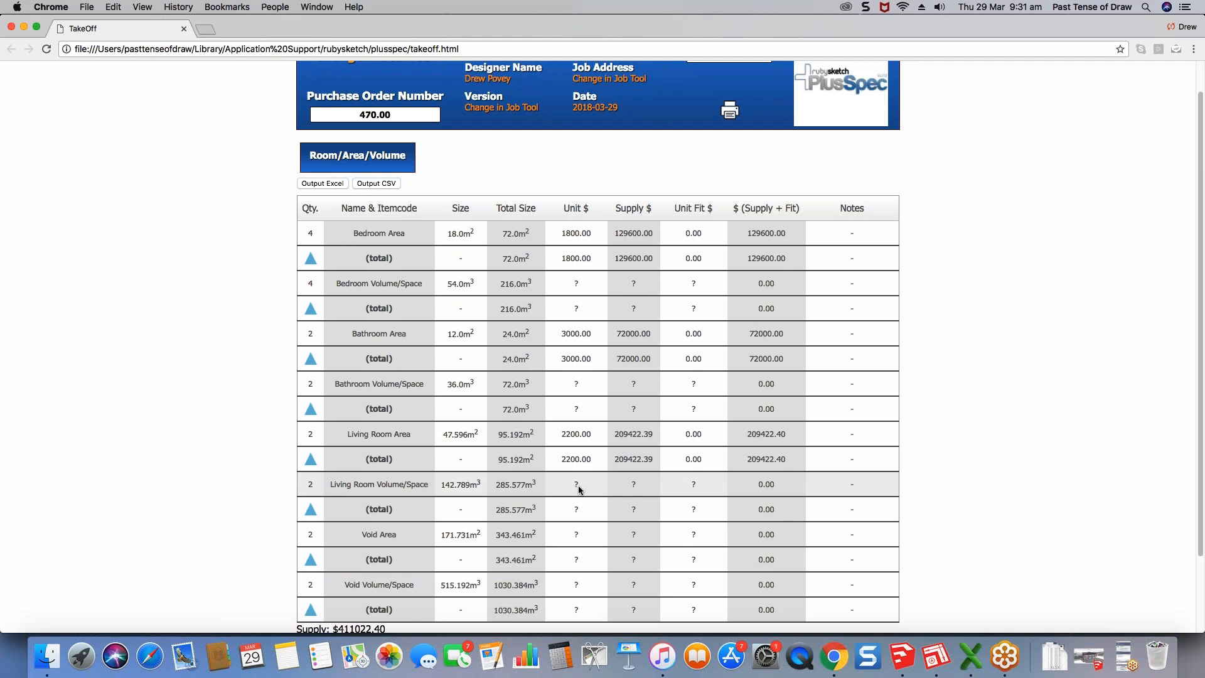
scroll(580, 489, down, 1)
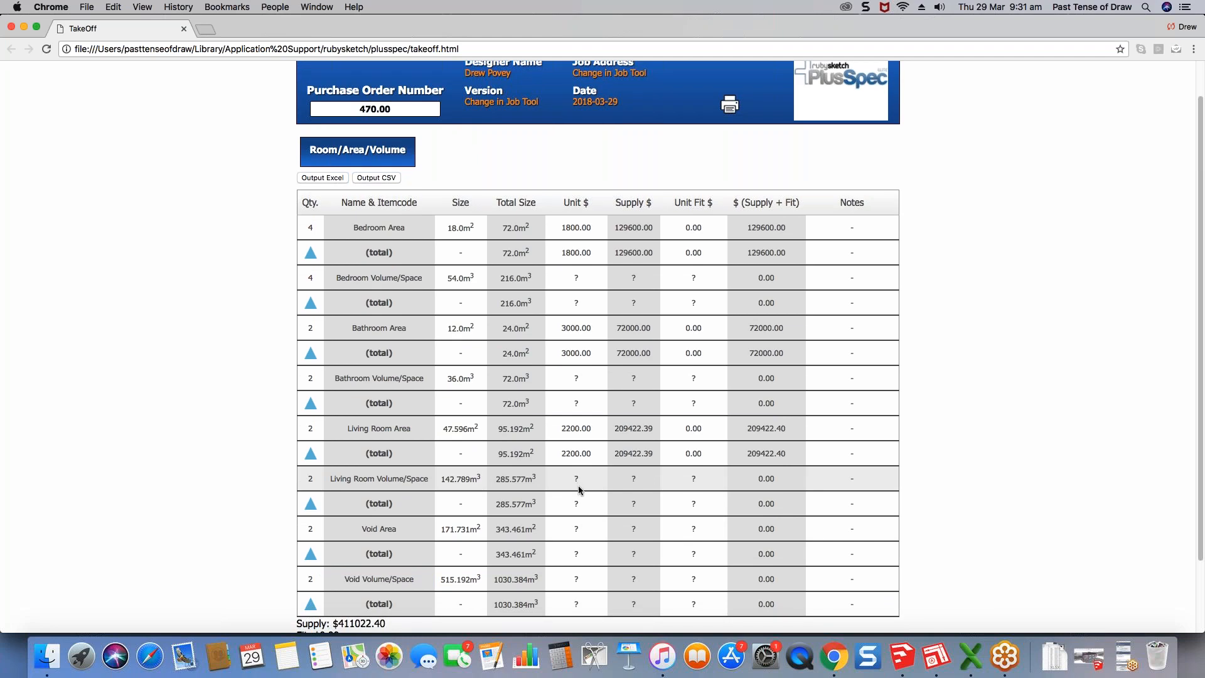
Step: Switch to the Test Webcast model in SketchUp, show the All scene and view the room volumes stacked over the house
key(super+Tab)
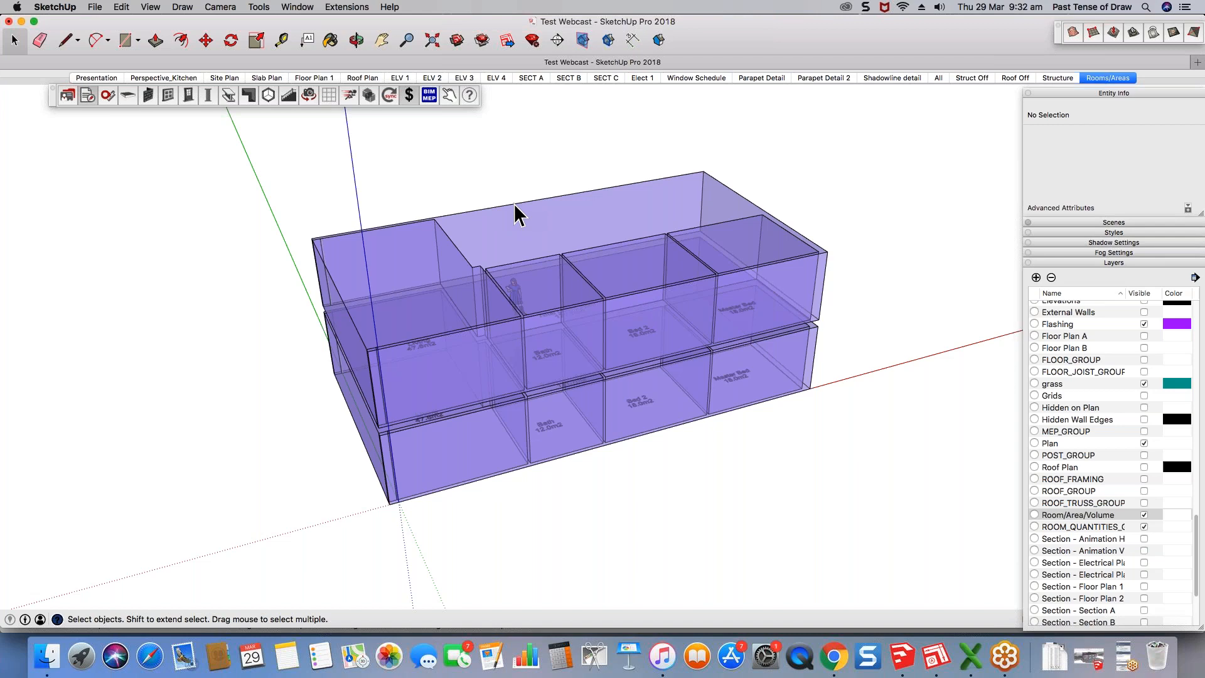
click(945, 78)
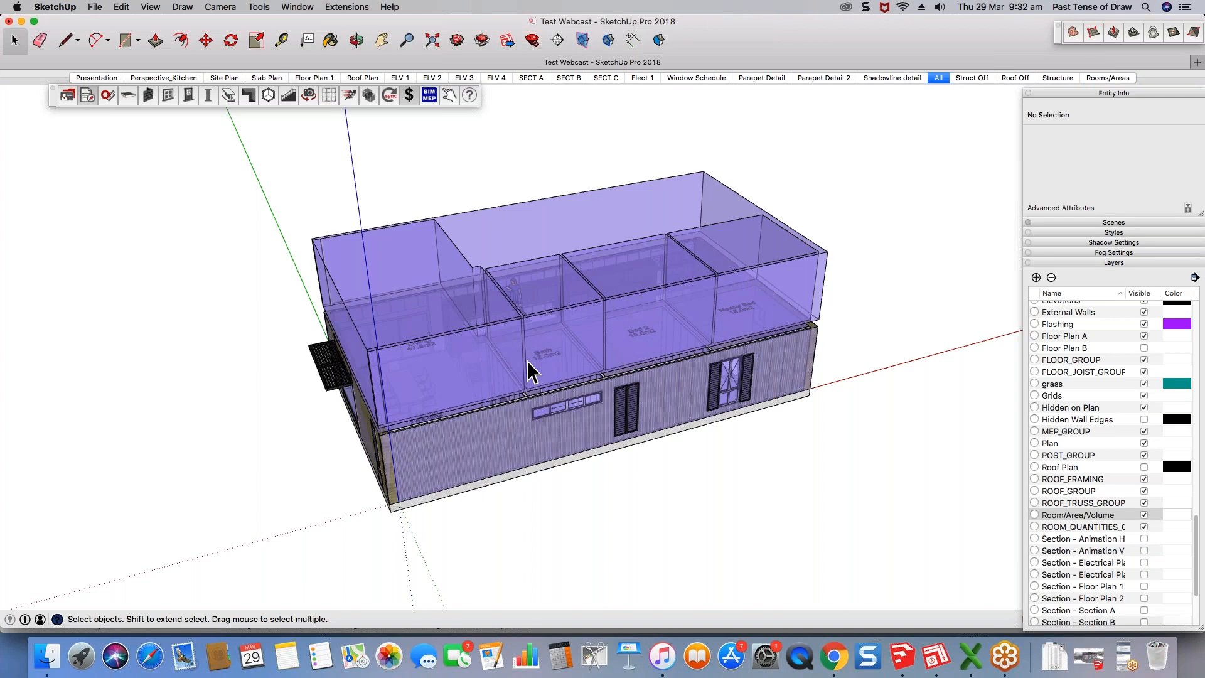
middle_drag(528, 360, 546, 364)
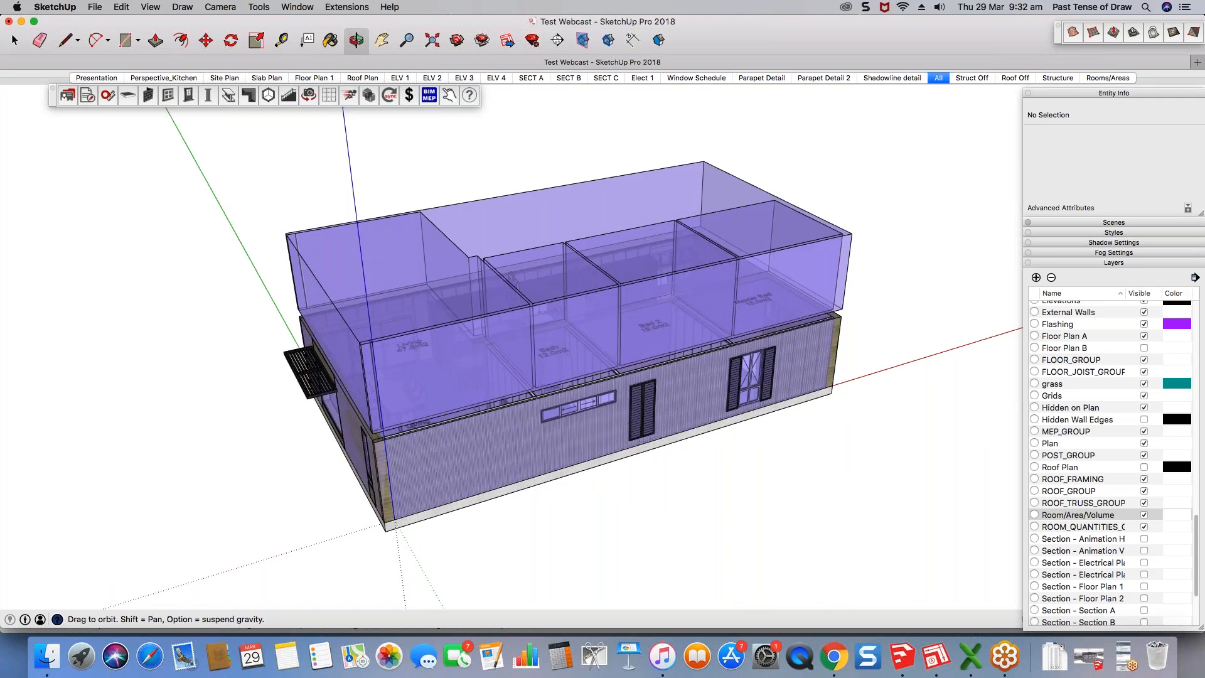
middle_drag(565, 342, 666, 239)
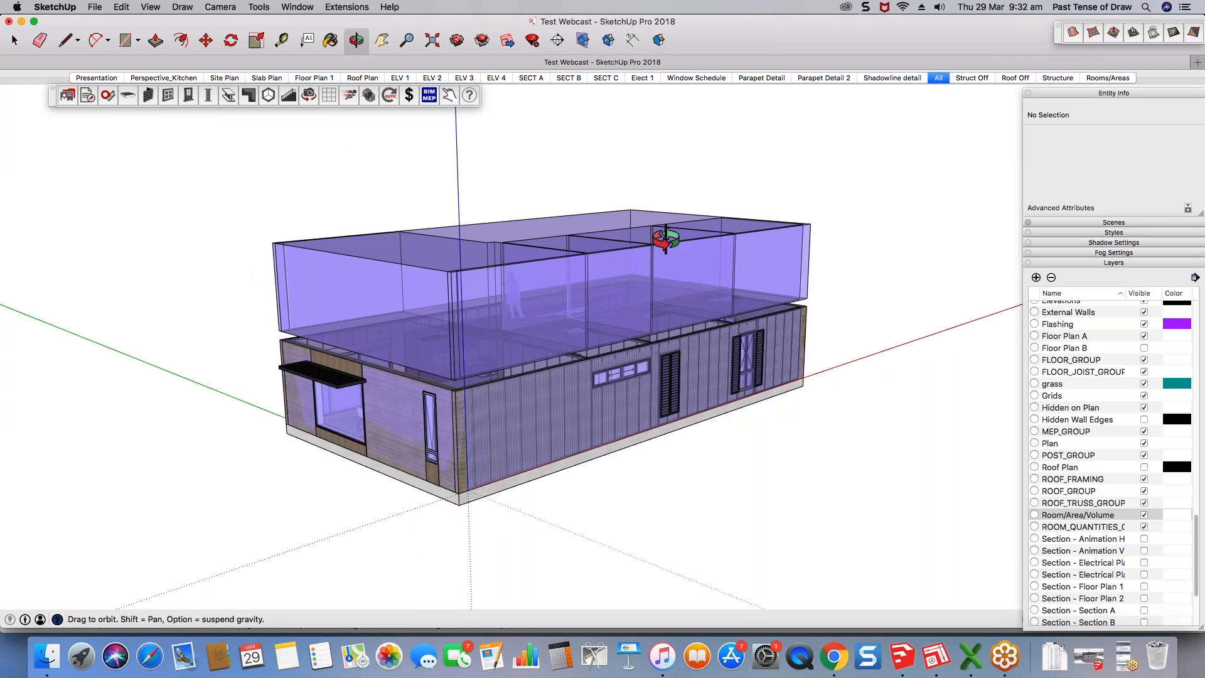
middle_drag(666, 239, 680, 204)
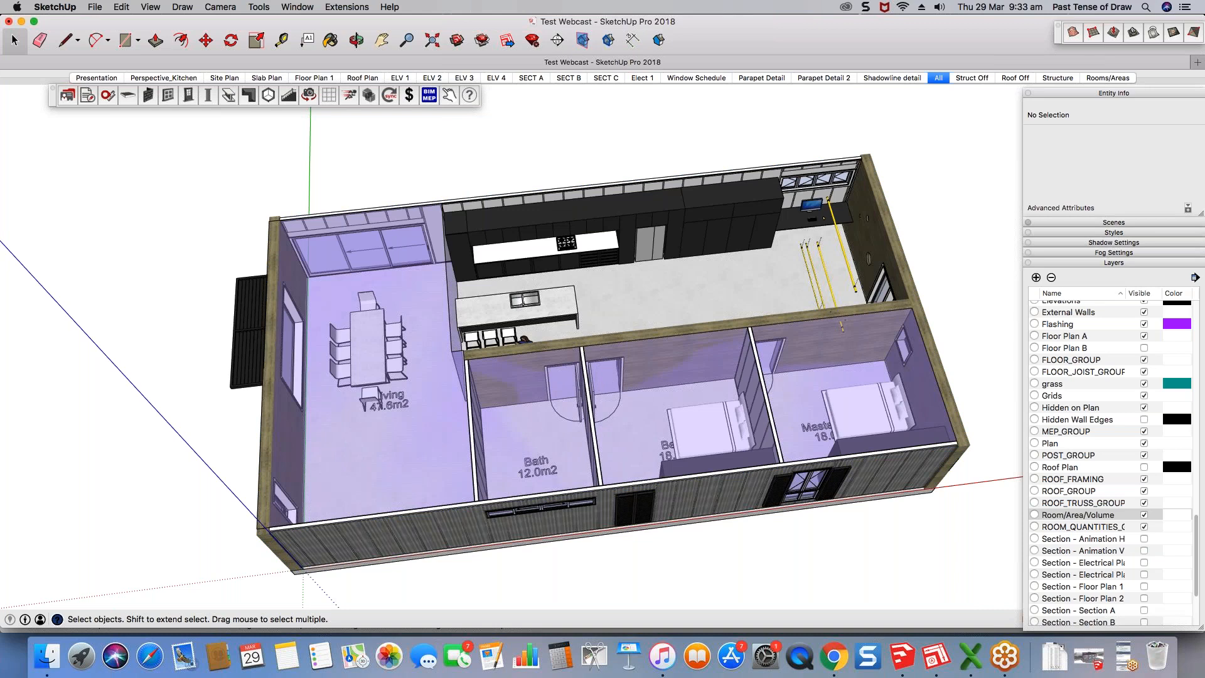
Step: Examine the ground-floor room volumes against the house's walls, kitchen, living area and bedrooms
middle_drag(859, 206, 843, 238)
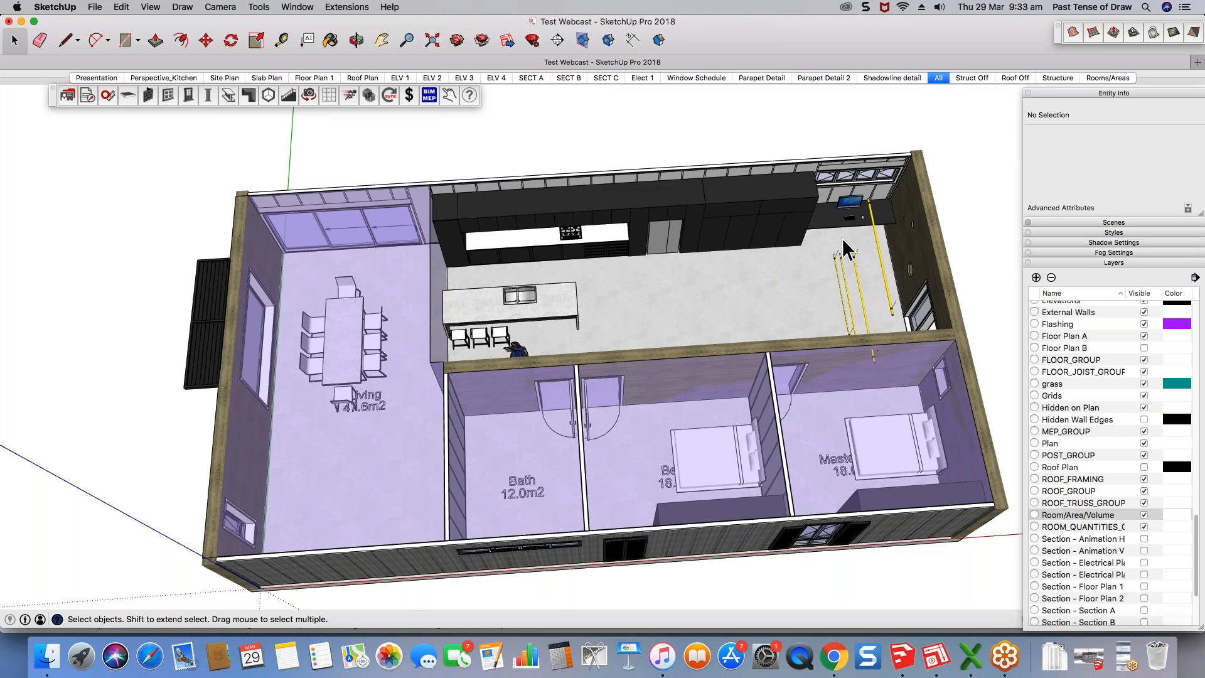
middle_drag(842, 237, 483, 250)
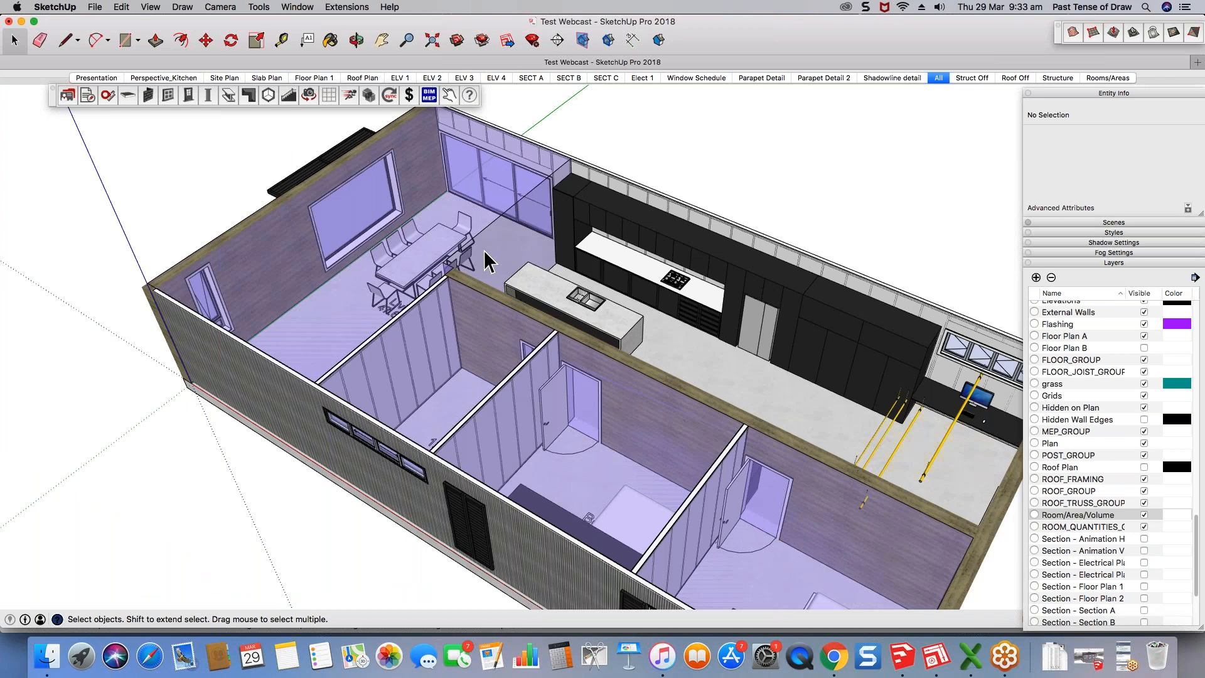
middle_drag(484, 250, 593, 288)
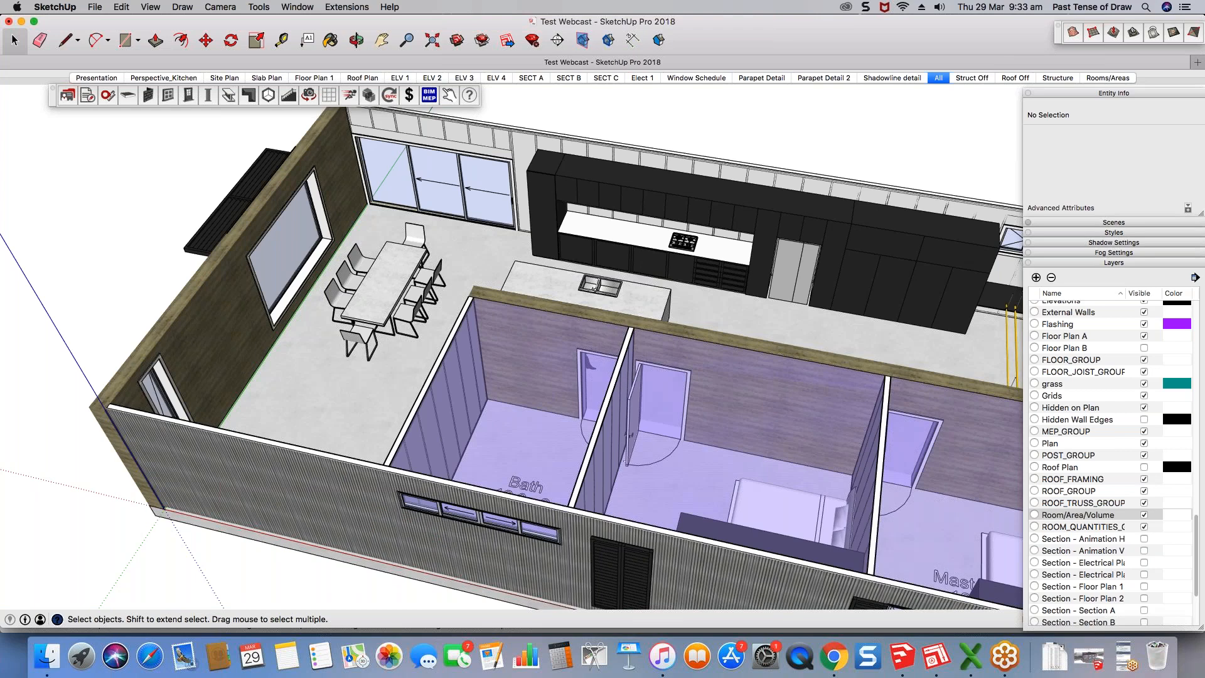
middle_drag(468, 276, 595, 270)
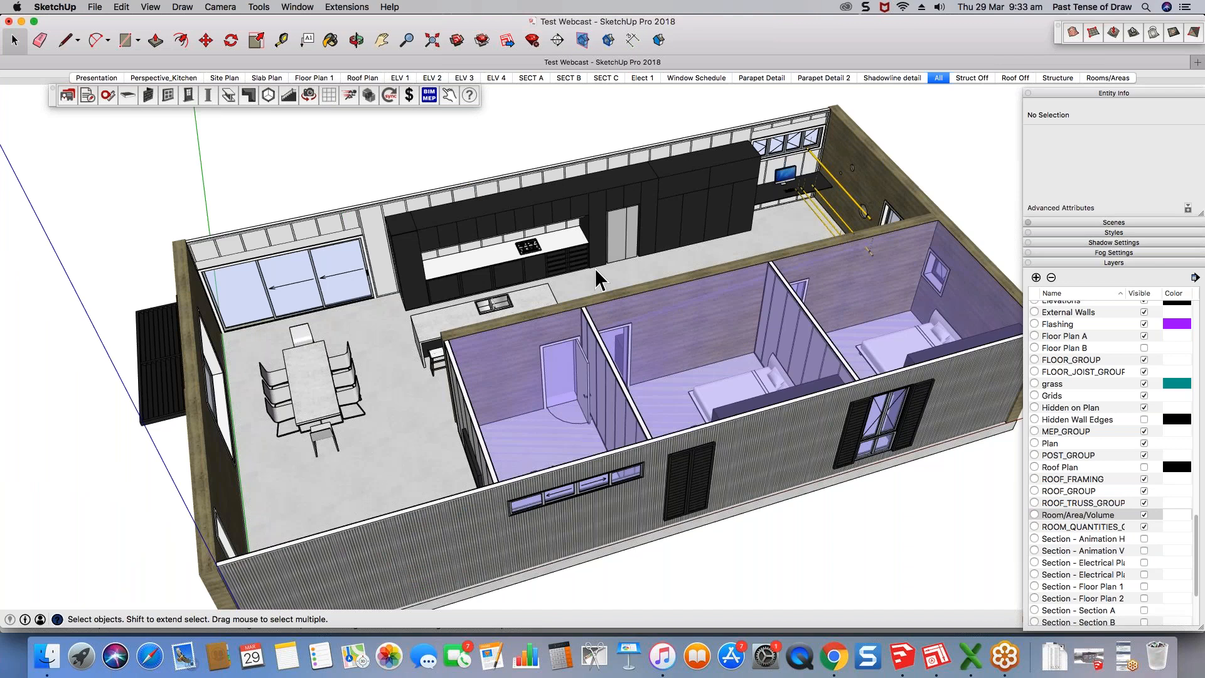
scroll(606, 183, down, 3)
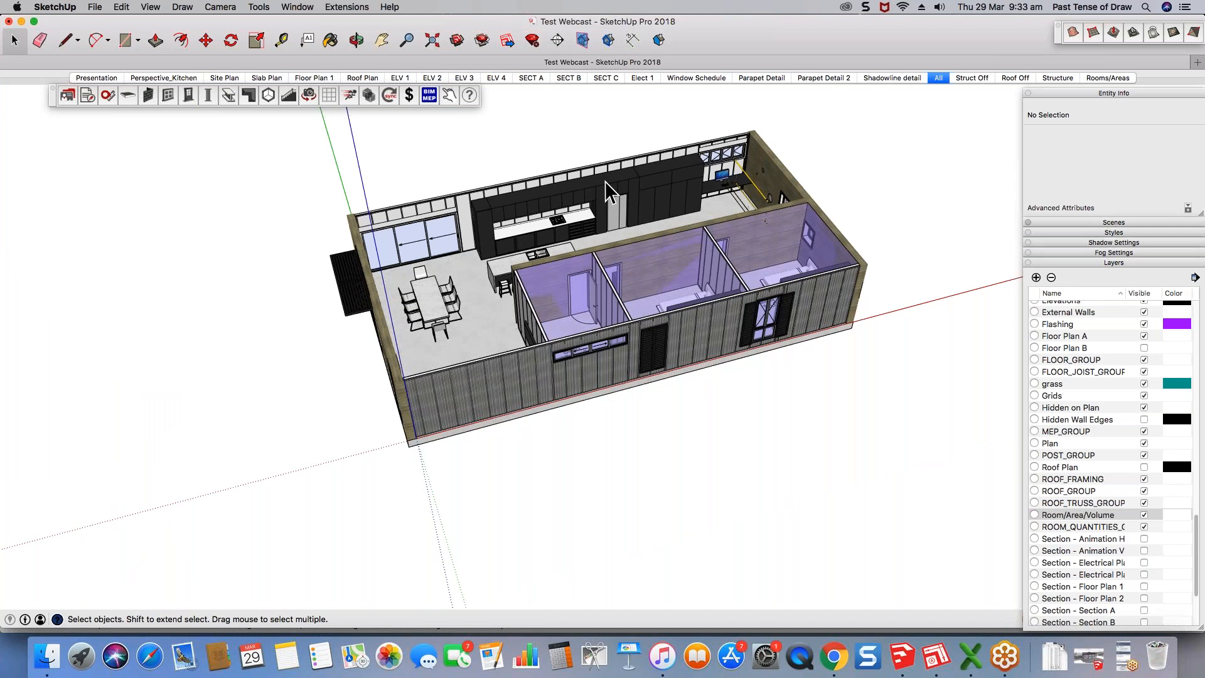
scroll(606, 188, up, 3)
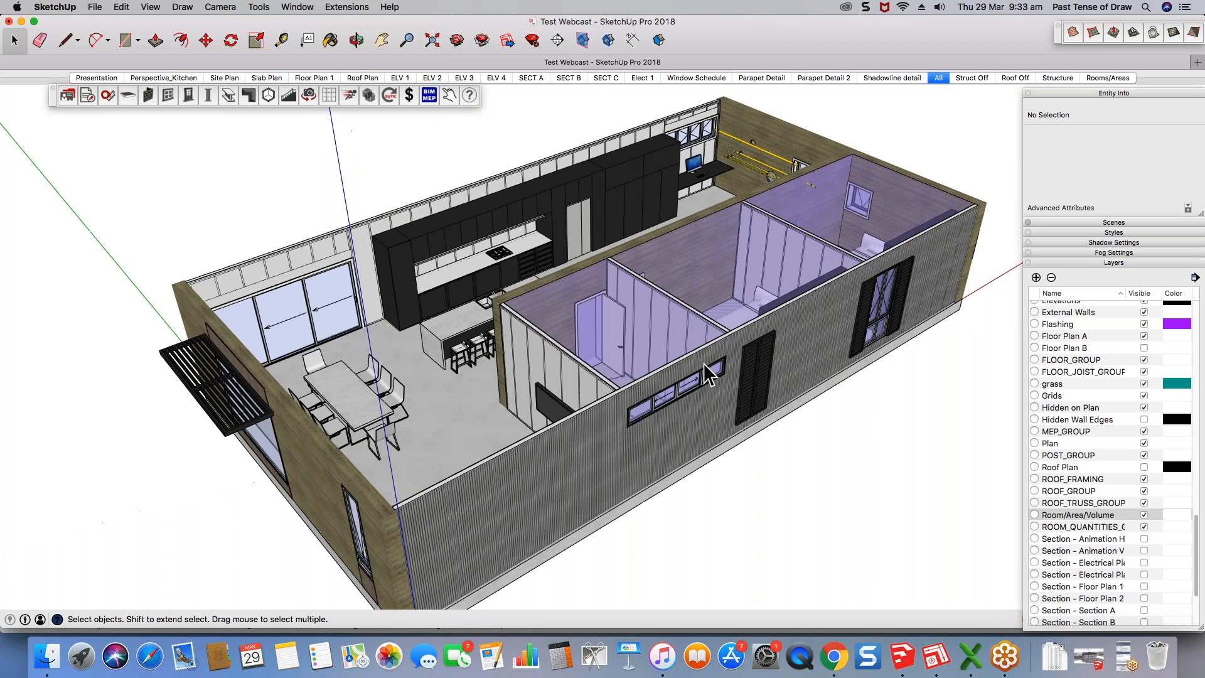
Step: Bring up the minimised Multi-Dwelling Example_FG Architects model
click(1132, 657)
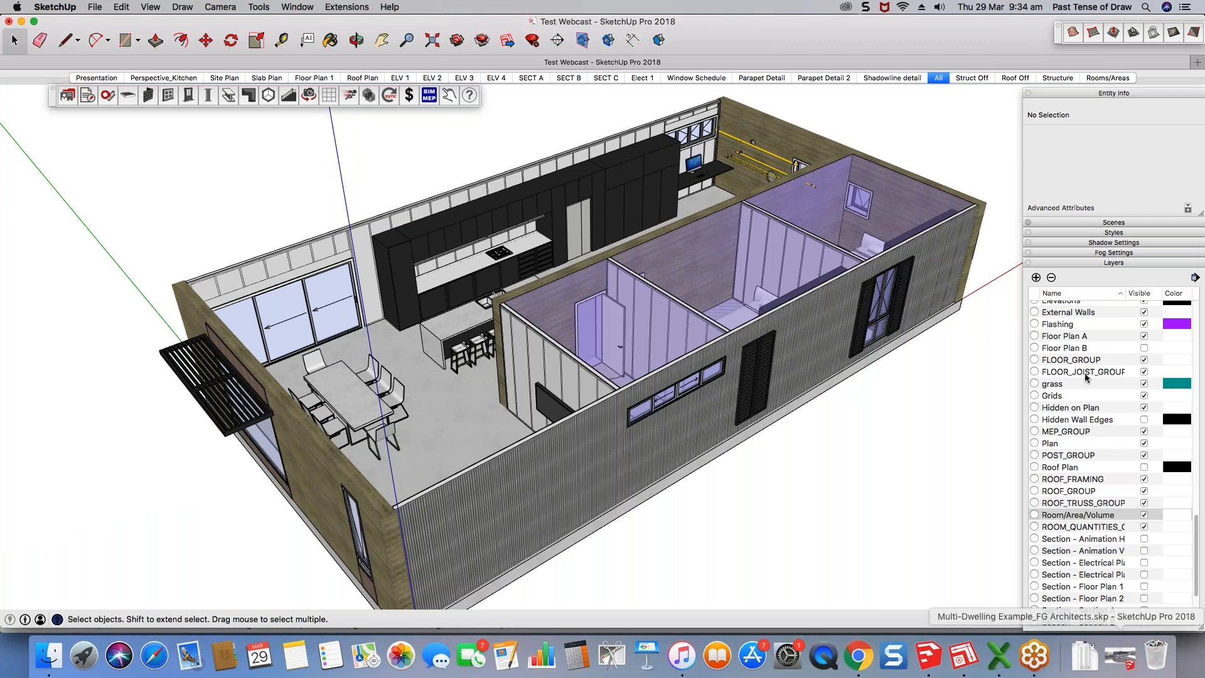
click(1092, 236)
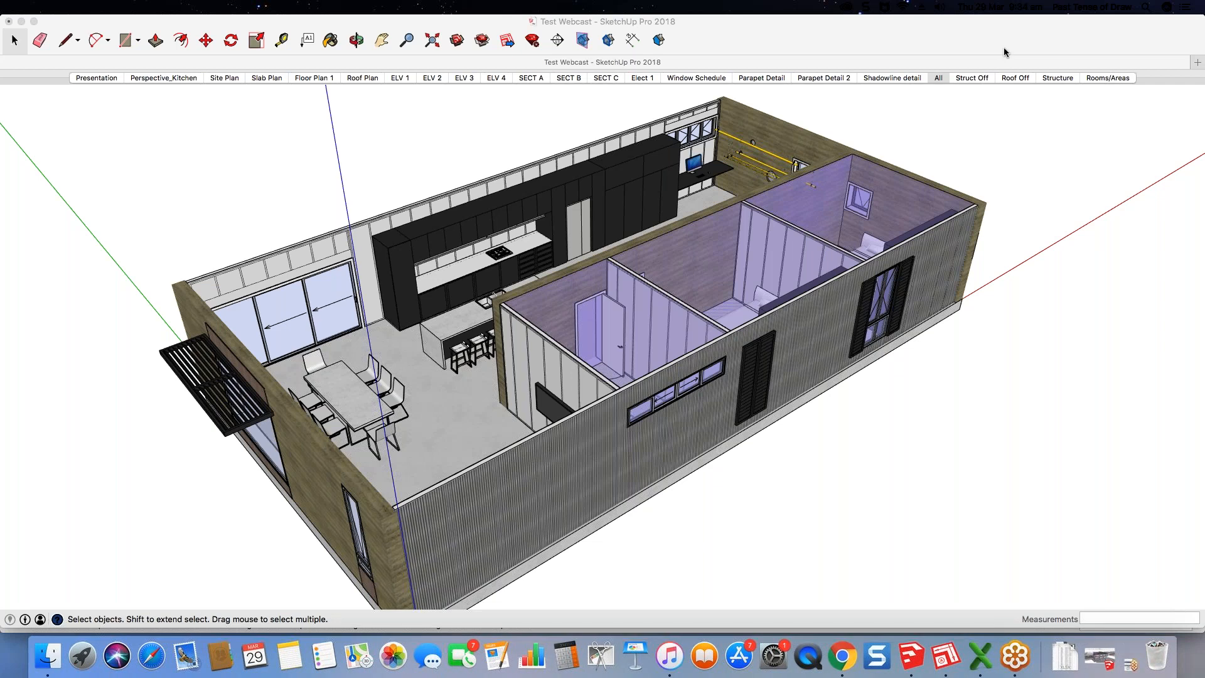
click(965, 121)
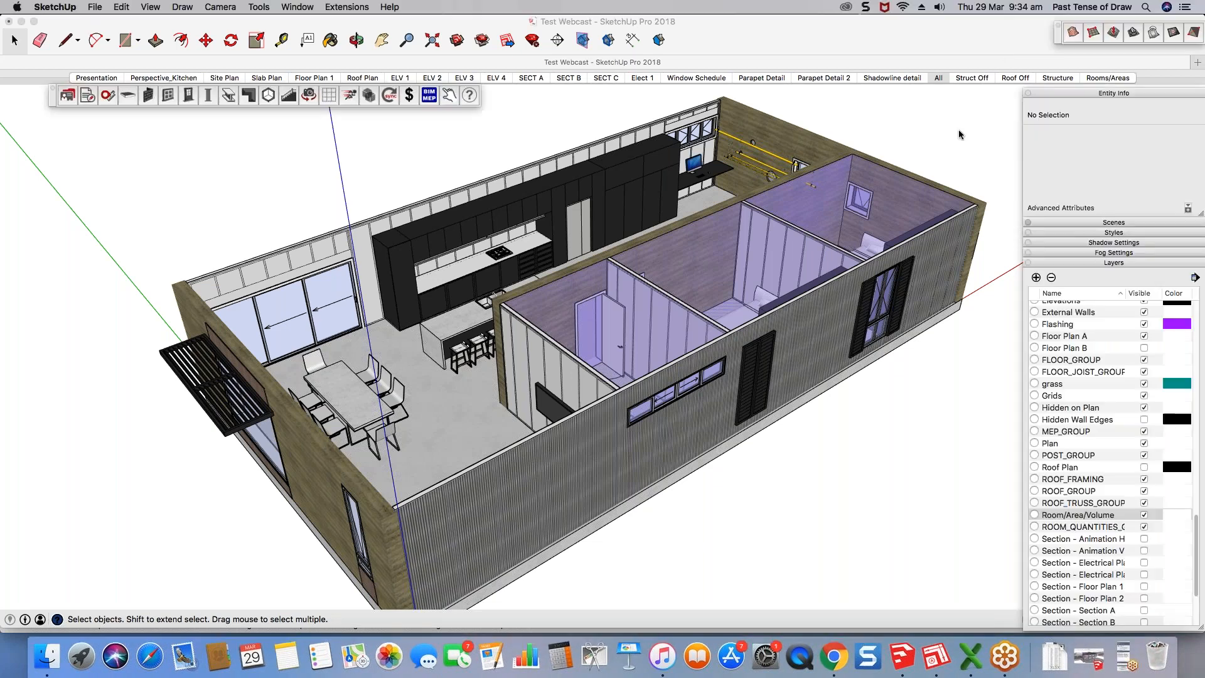
click(1089, 669)
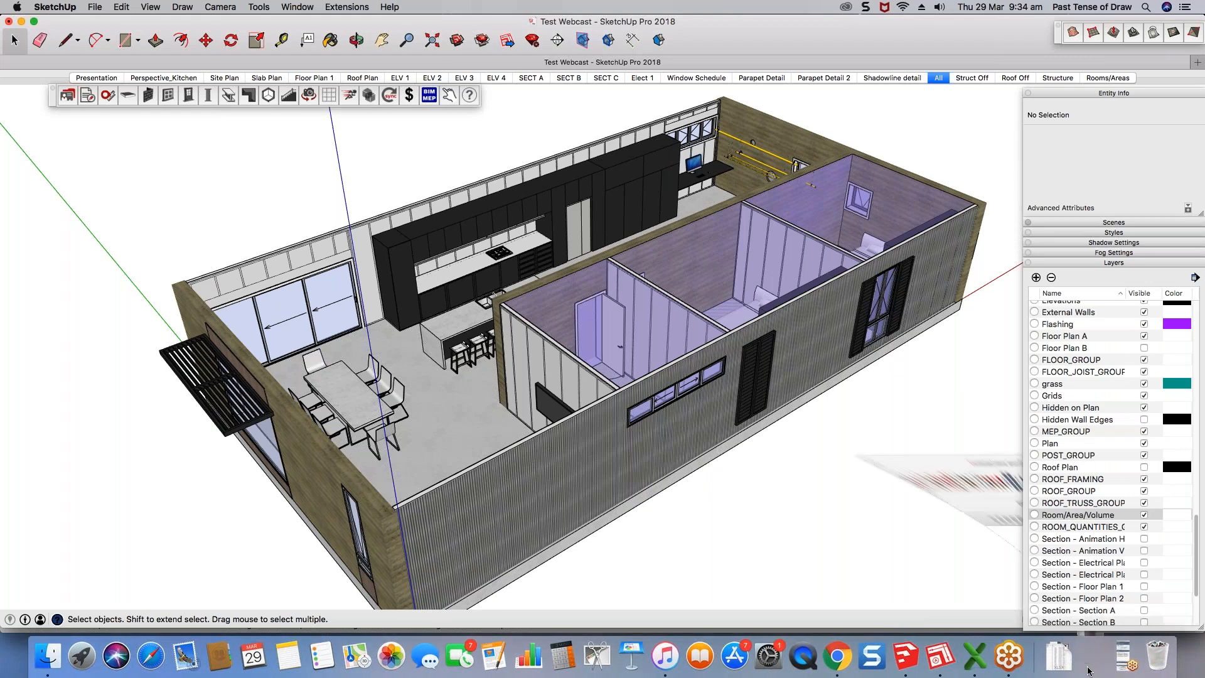
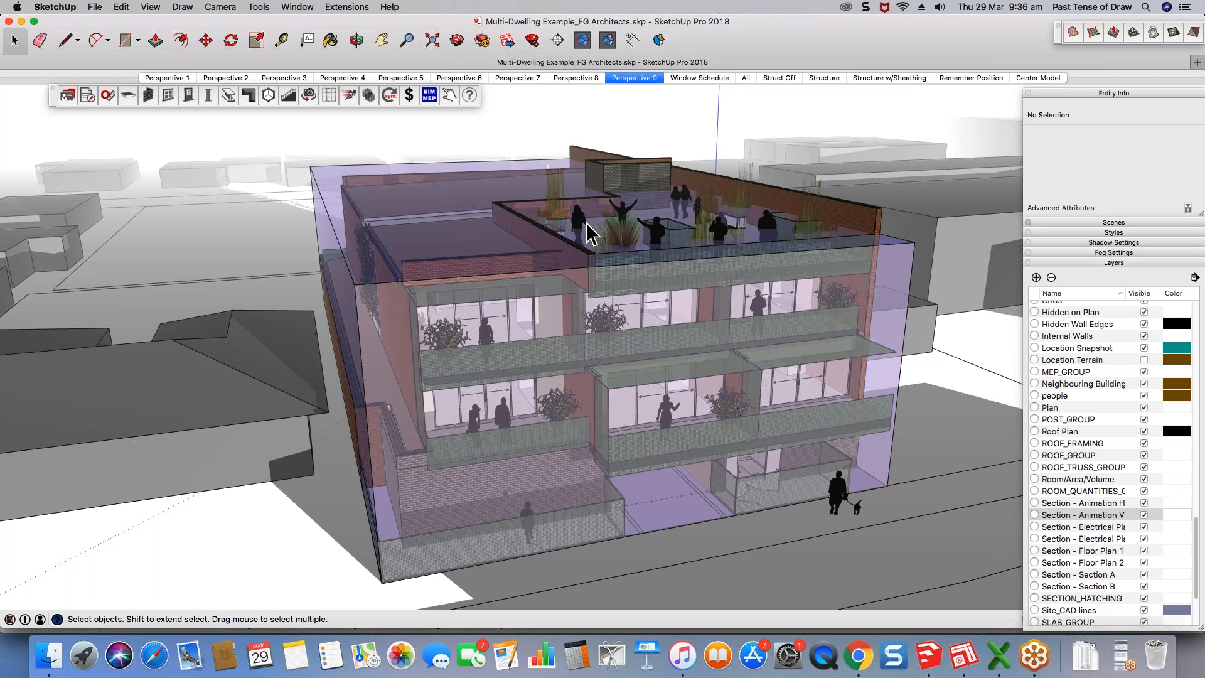
Step: Examine how the multi-dwelling building's facades, balconies and roof terrace sit within the transparent volume envelope
key(o)
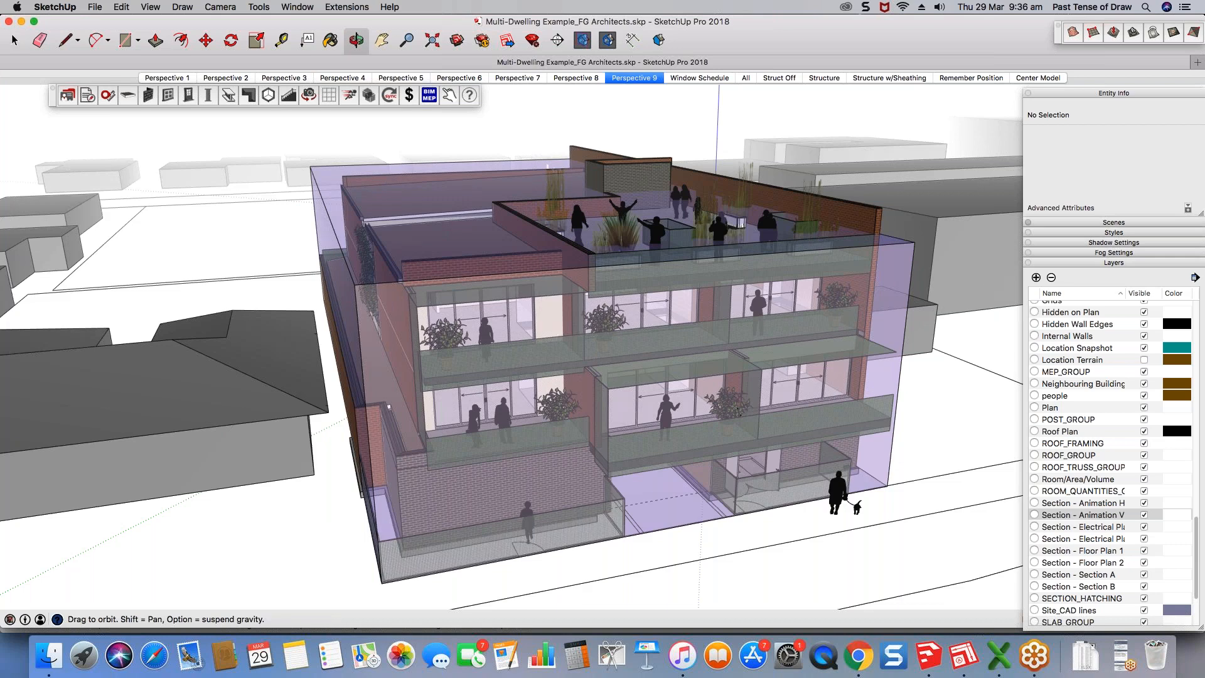
drag(584, 207, 611, 204)
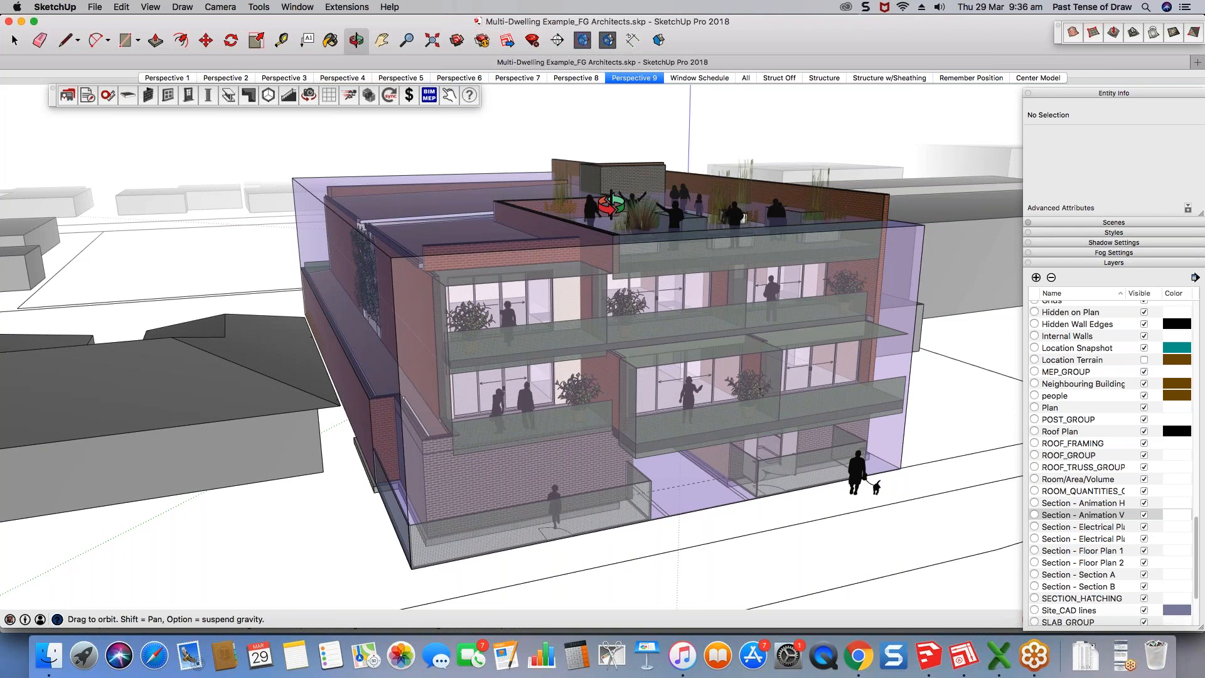
middle_drag(611, 204, 683, 278)
scroll(683, 277, up, 3)
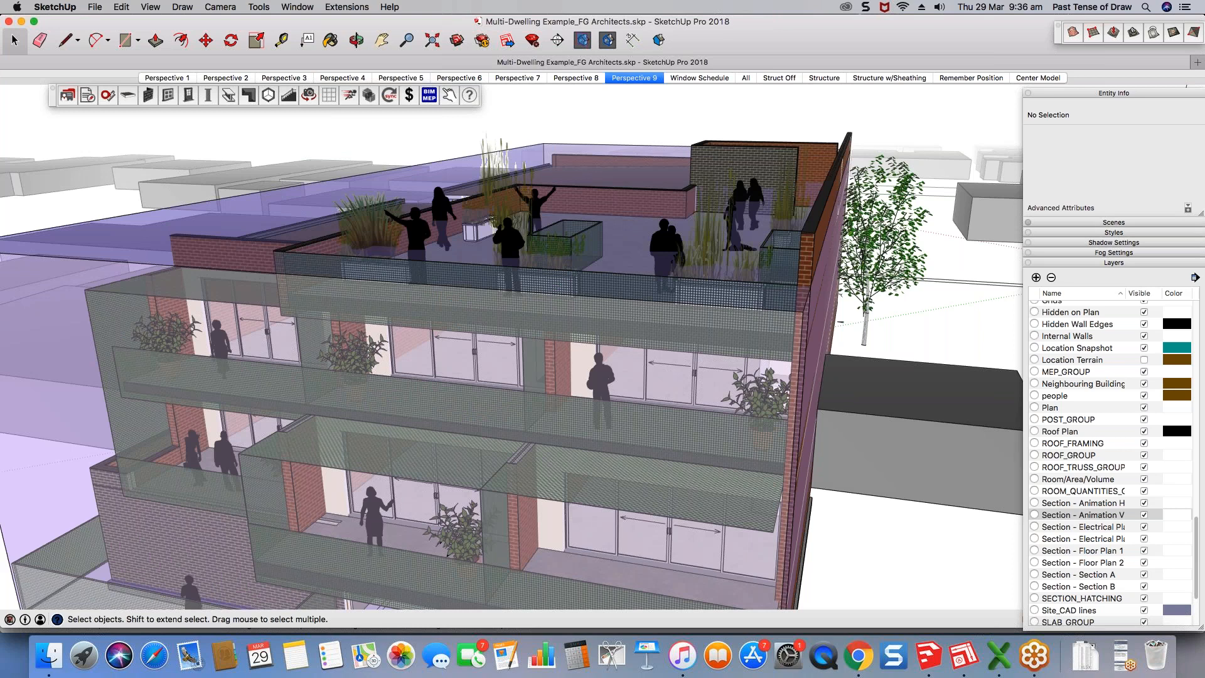
middle_drag(521, 358, 602, 330)
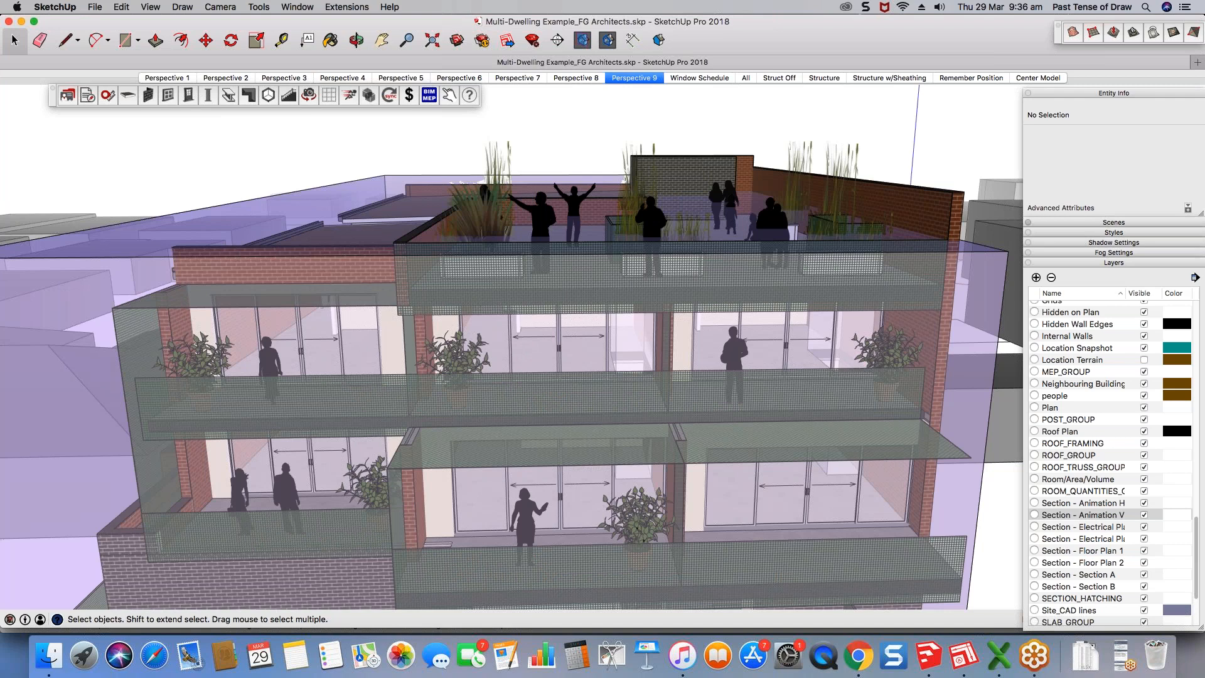
middle_drag(647, 358, 647, 295)
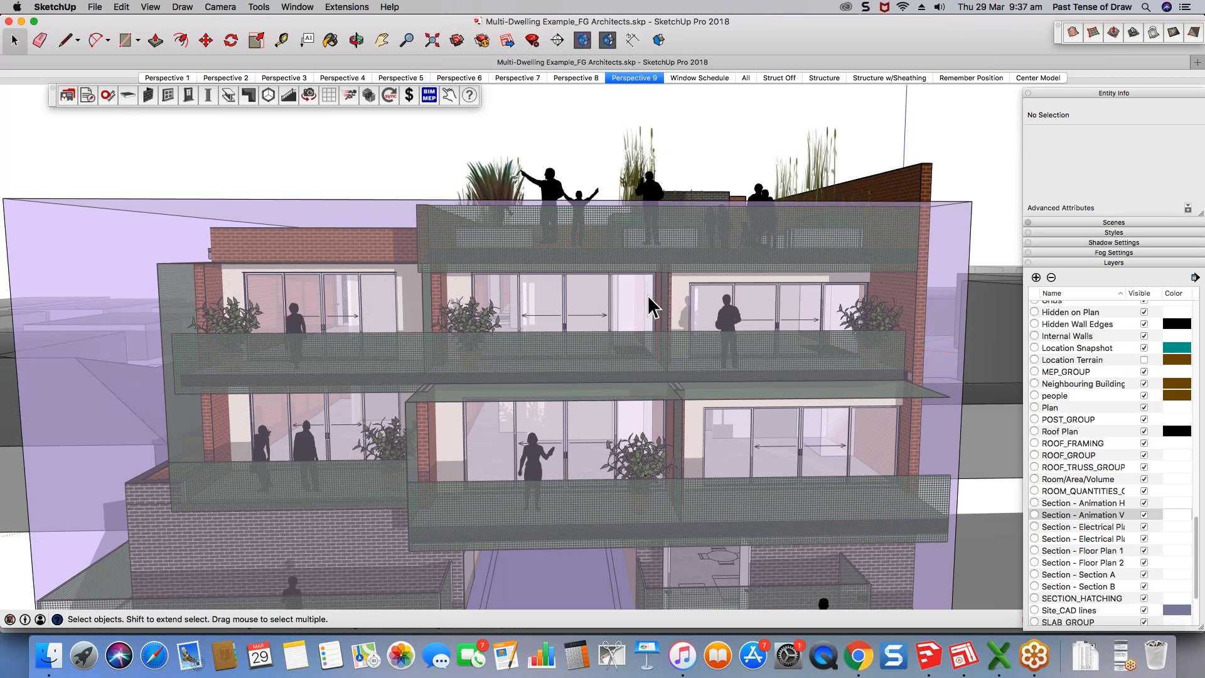
middle_drag(646, 295, 699, 336)
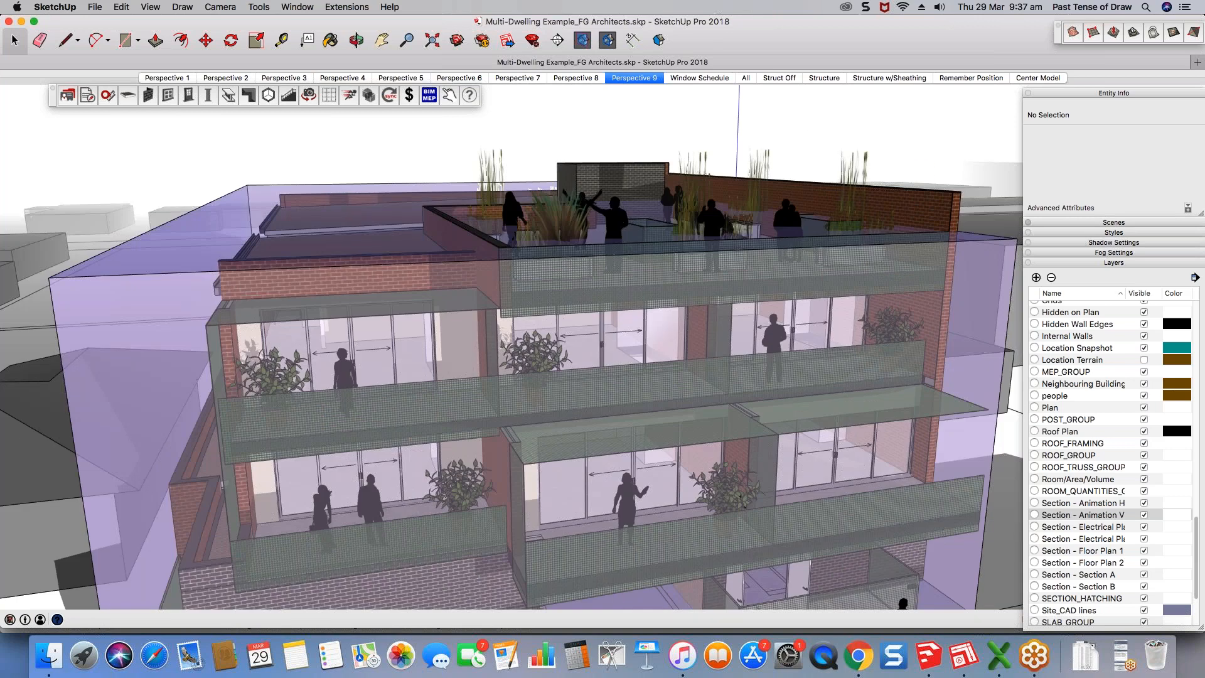
scroll(491, 248, down, 2)
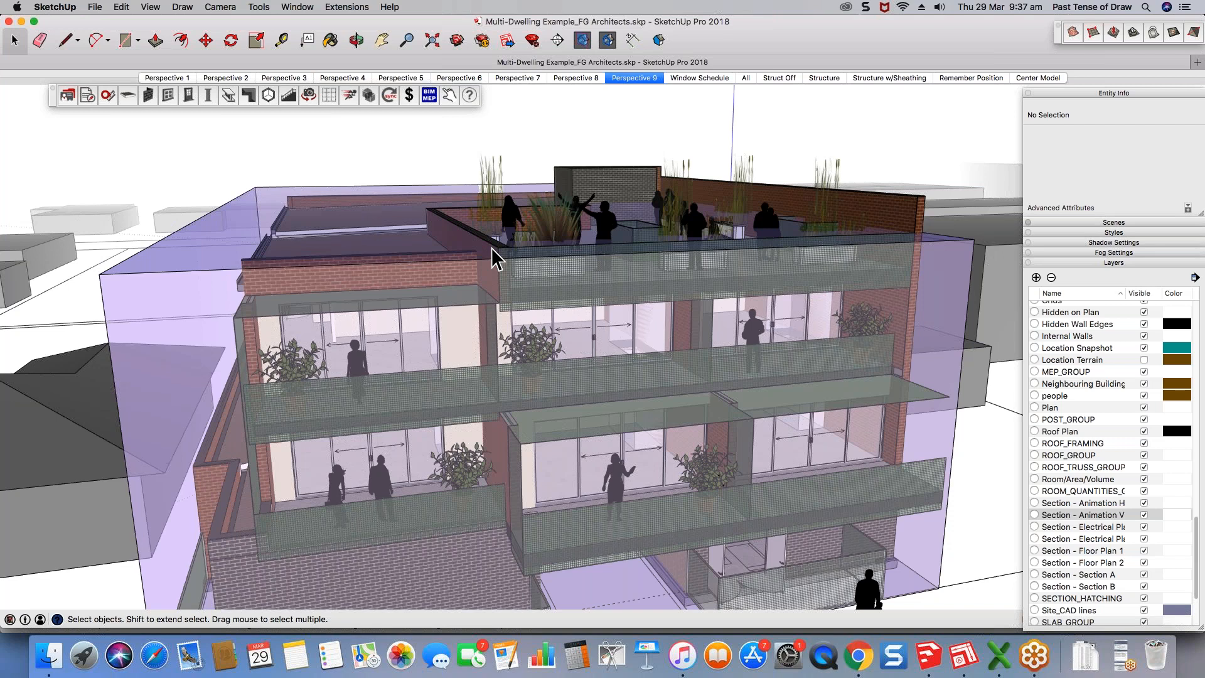
middle_drag(491, 247, 528, 234)
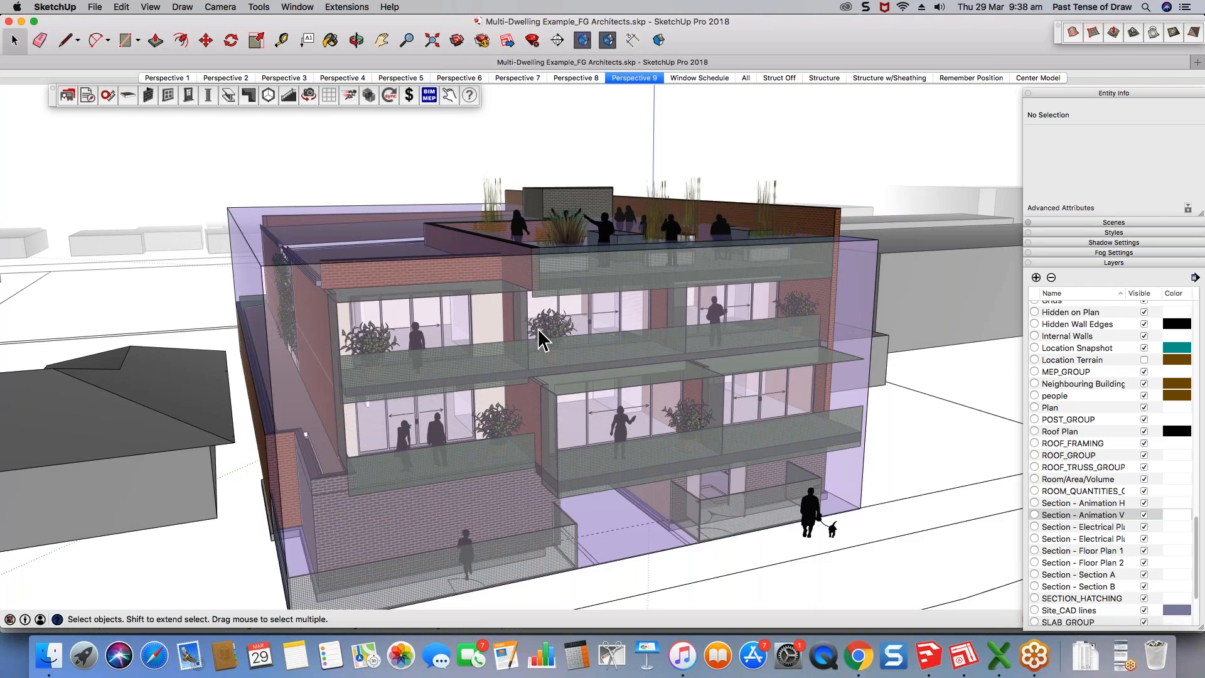
scroll(539, 330, down, 2)
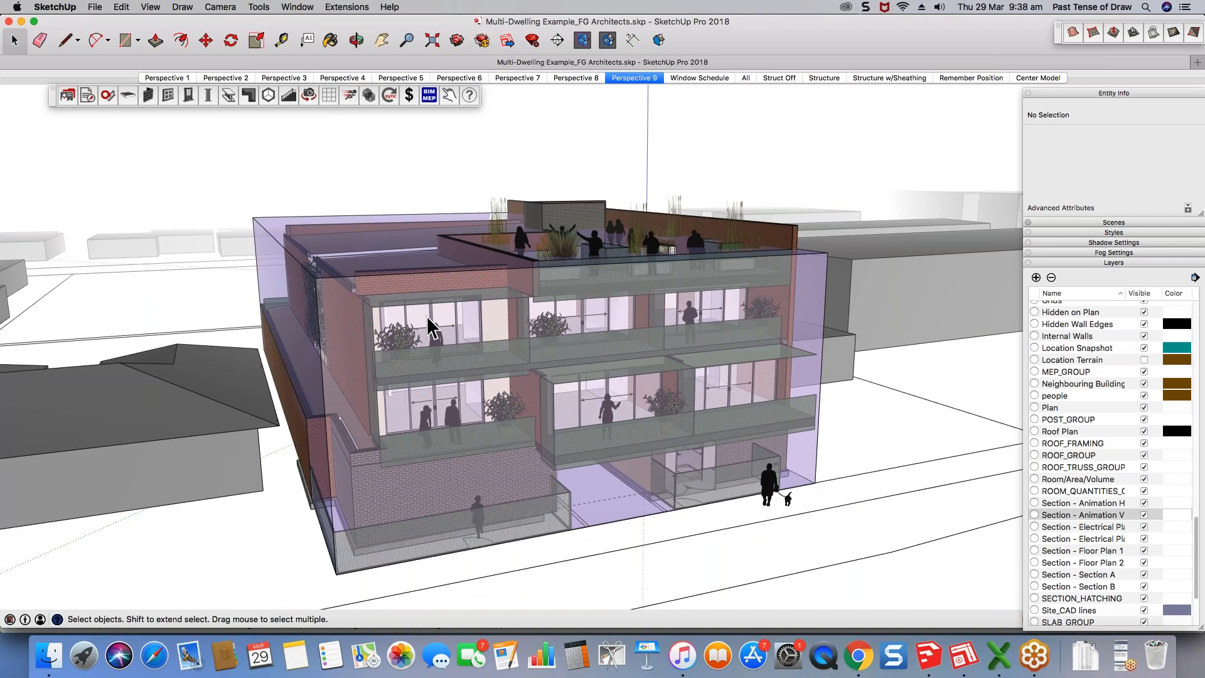
middle_drag(429, 317, 488, 327)
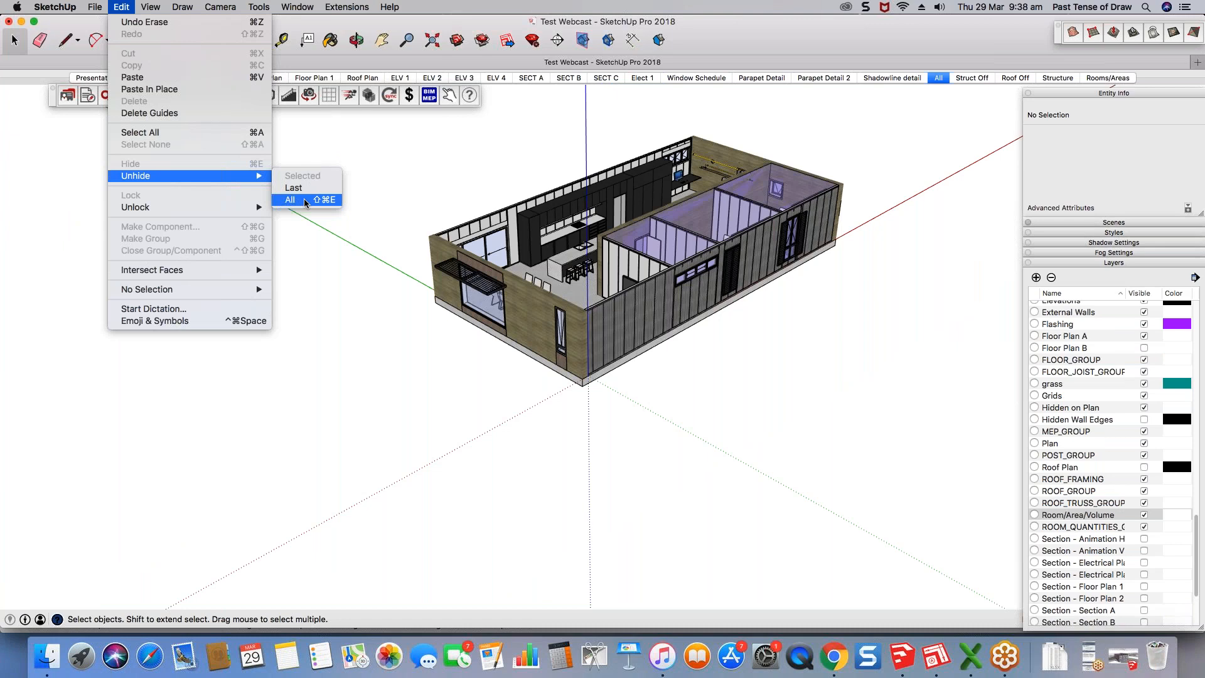
Step: Unhide all hidden geometry in the Test Webcast model
click(303, 198)
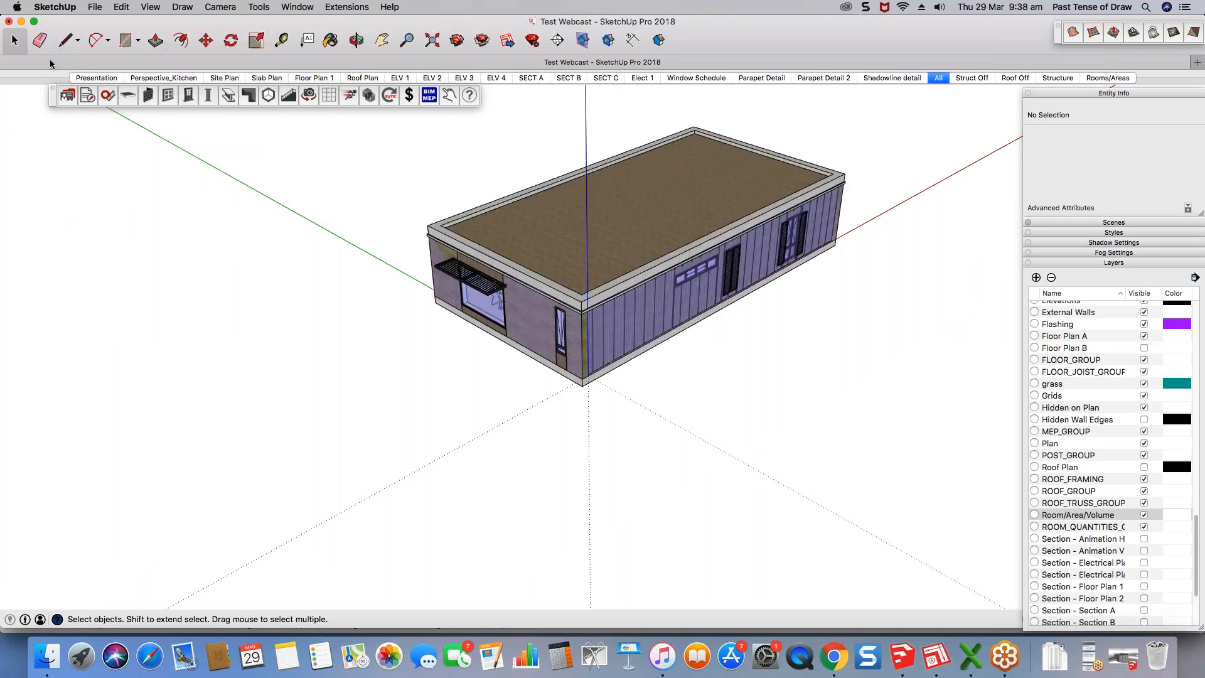
Step: Bring up the Designing to Setbacks-Boundaries model and inspect the sloping terrain with the boundary outline above it
click(1086, 657)
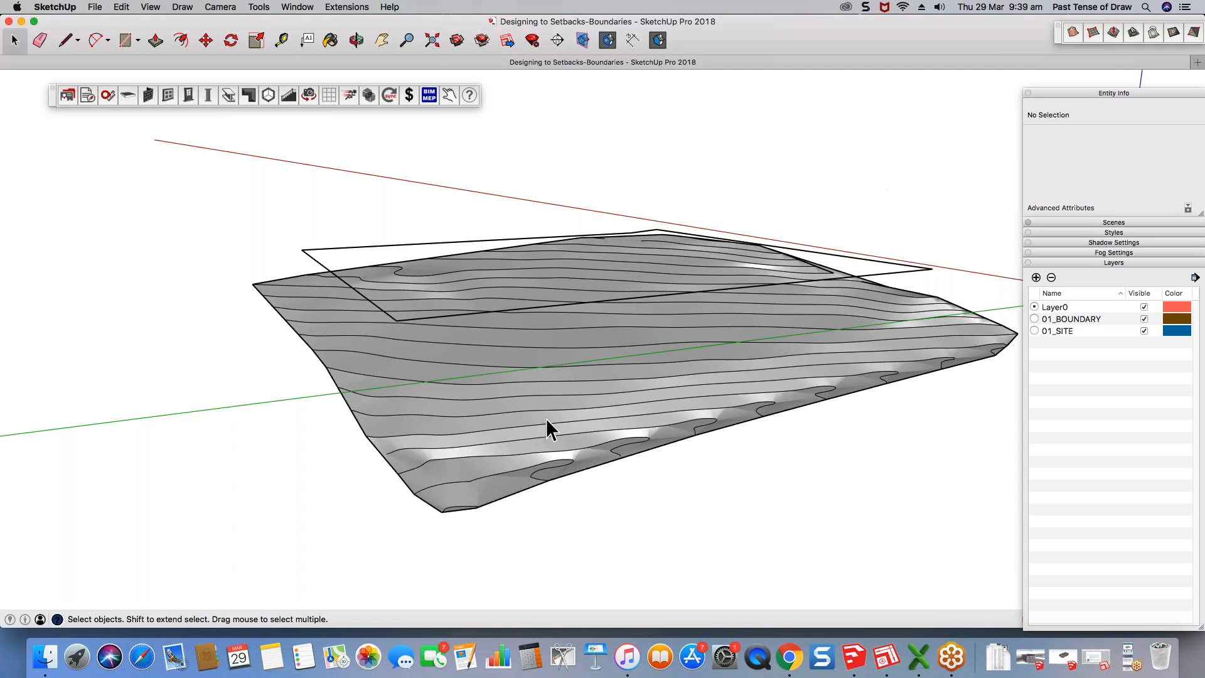
key(o)
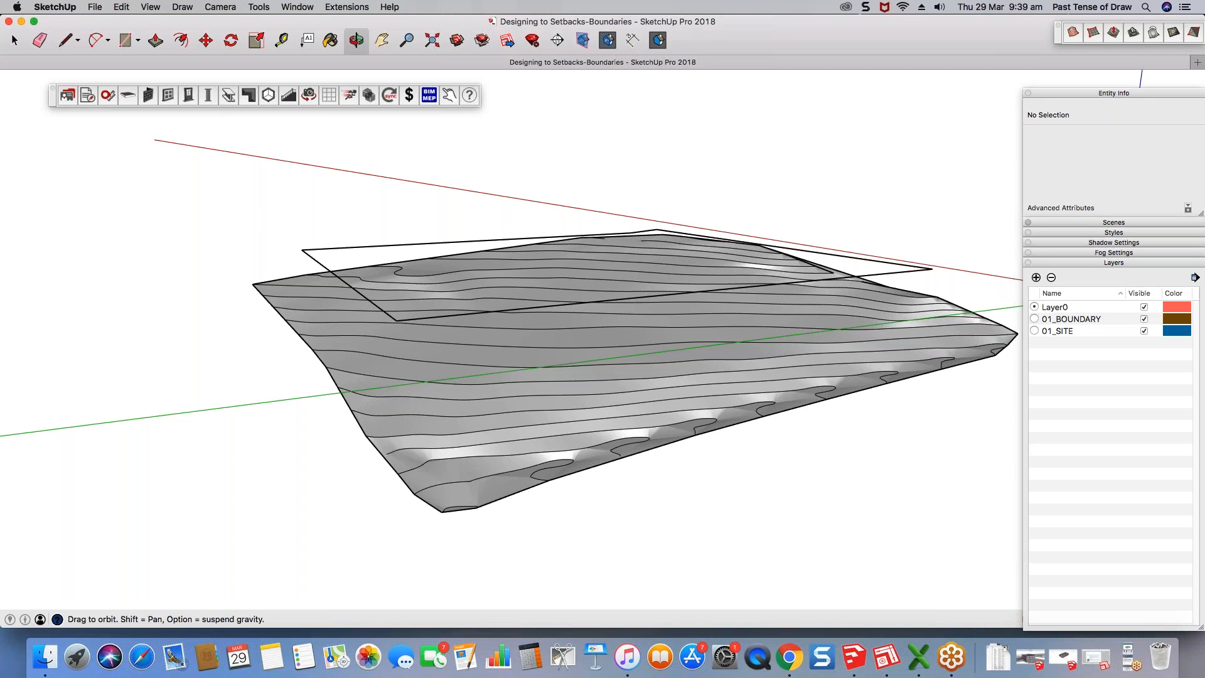
drag(575, 409, 592, 412)
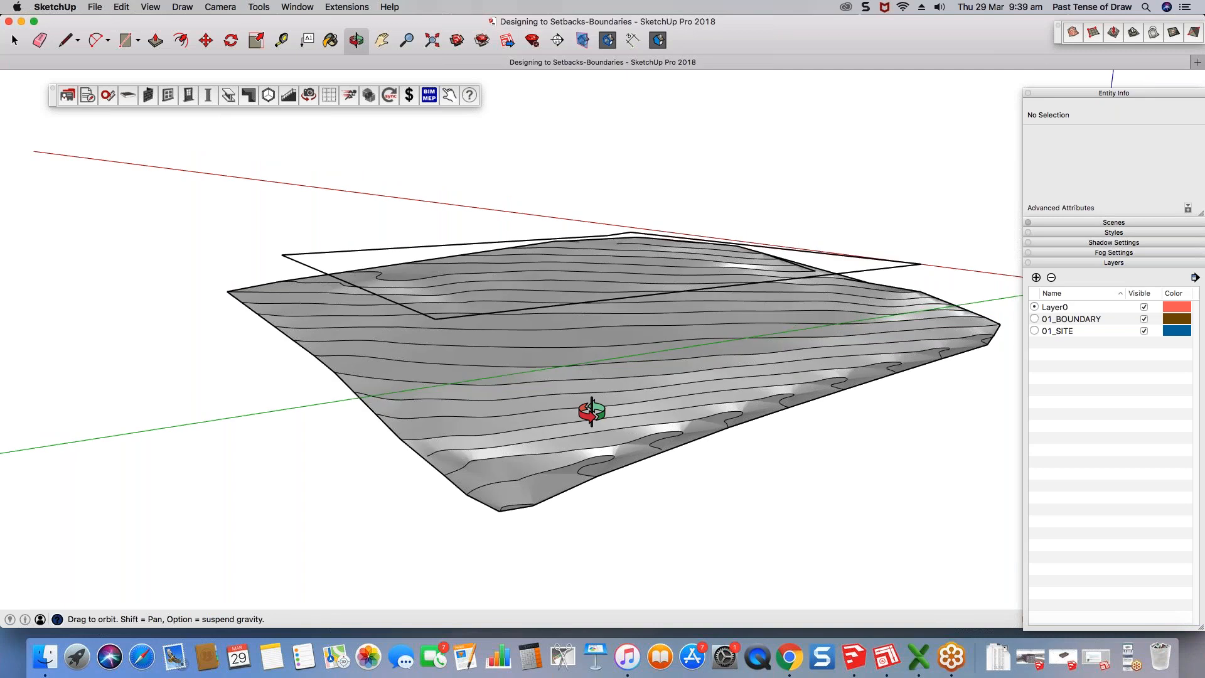
drag(592, 412, 707, 298)
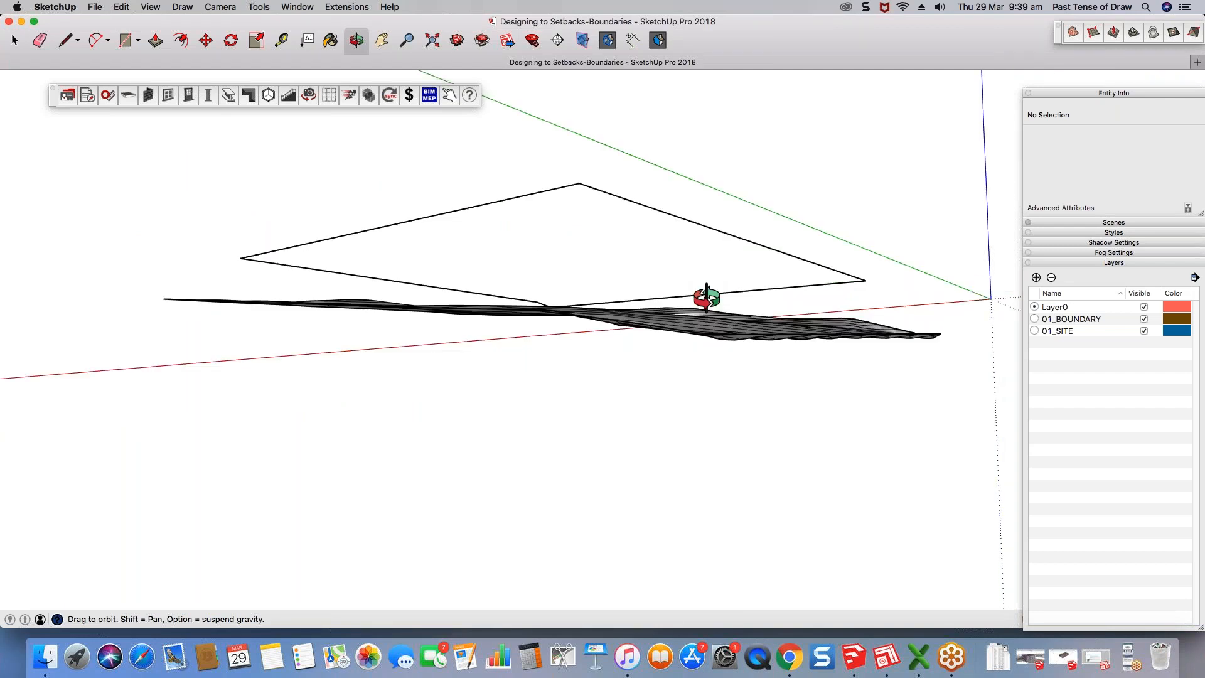
drag(707, 298, 740, 356)
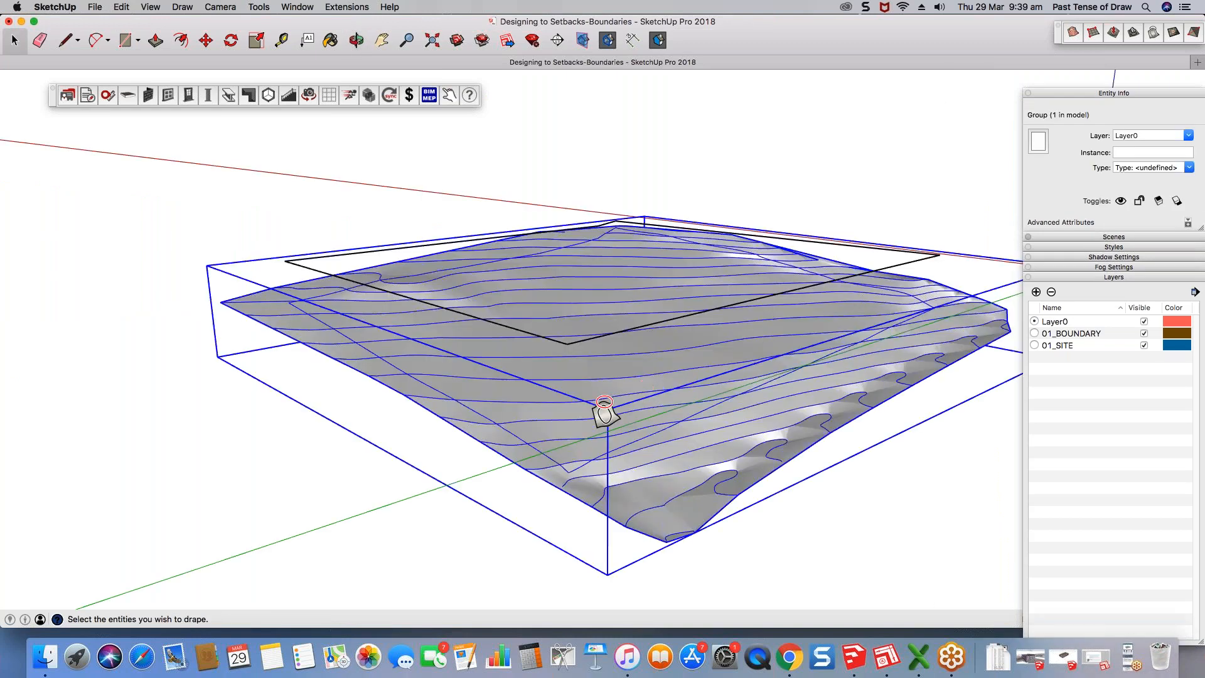
Step: Leave the Drape command, deselect the terrain group and view the boundary outline over the site
key(space)
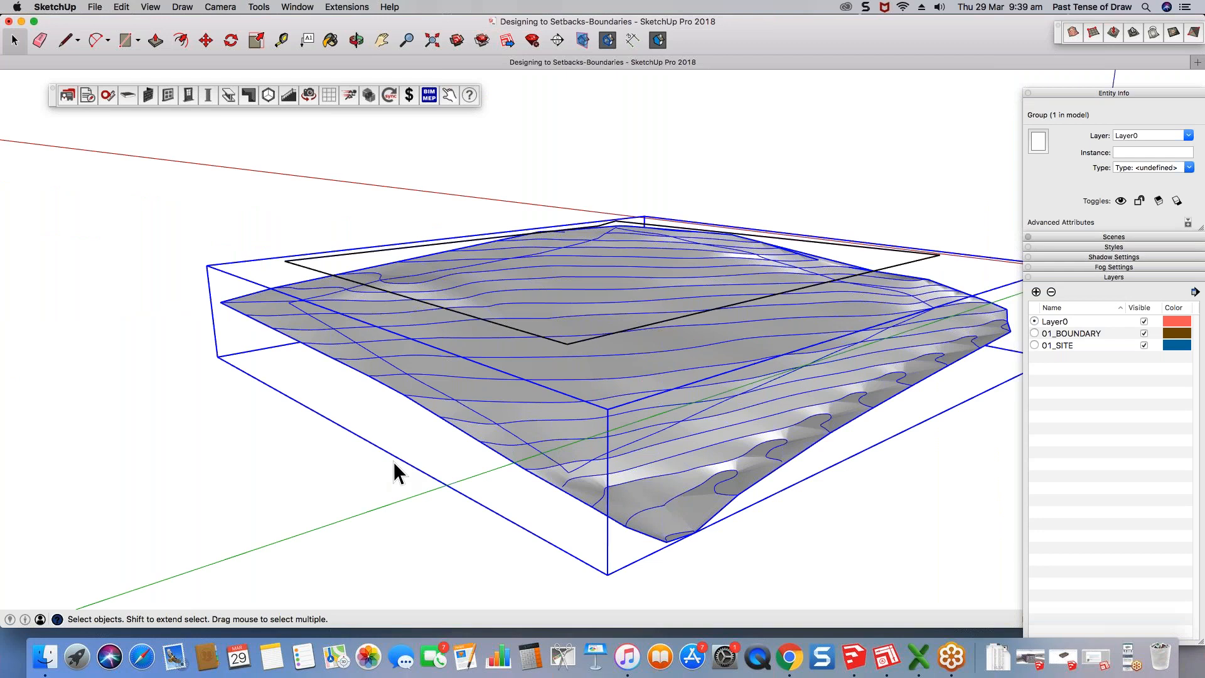
click(395, 472)
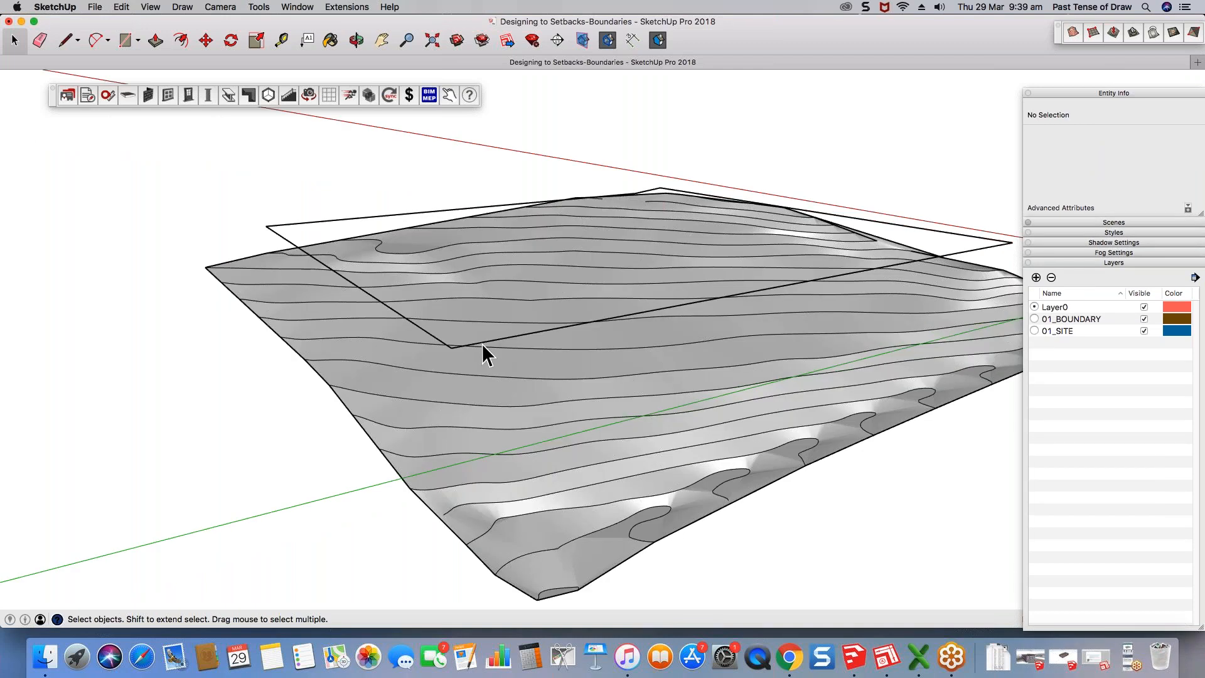
middle_drag(481, 344, 591, 307)
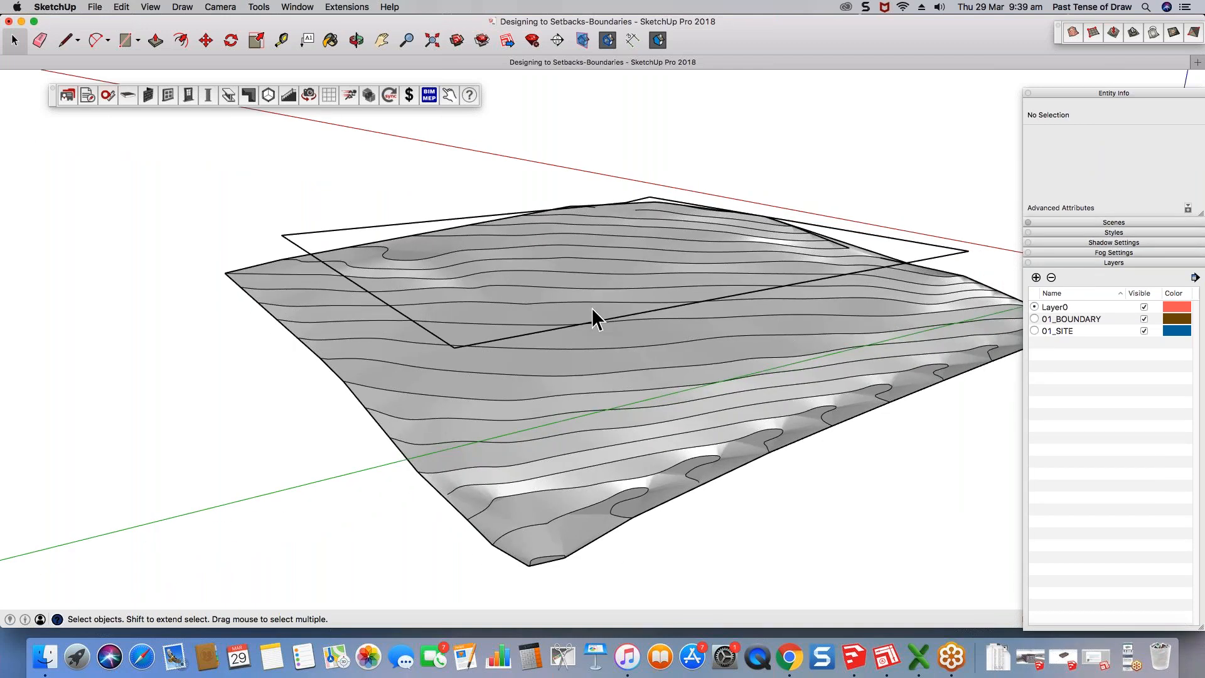
Step: Create a 6000 mm high room volume labelled SITE by tracing the corners of the boundary outline above the terrain
middle_drag(592, 308, 304, 242)
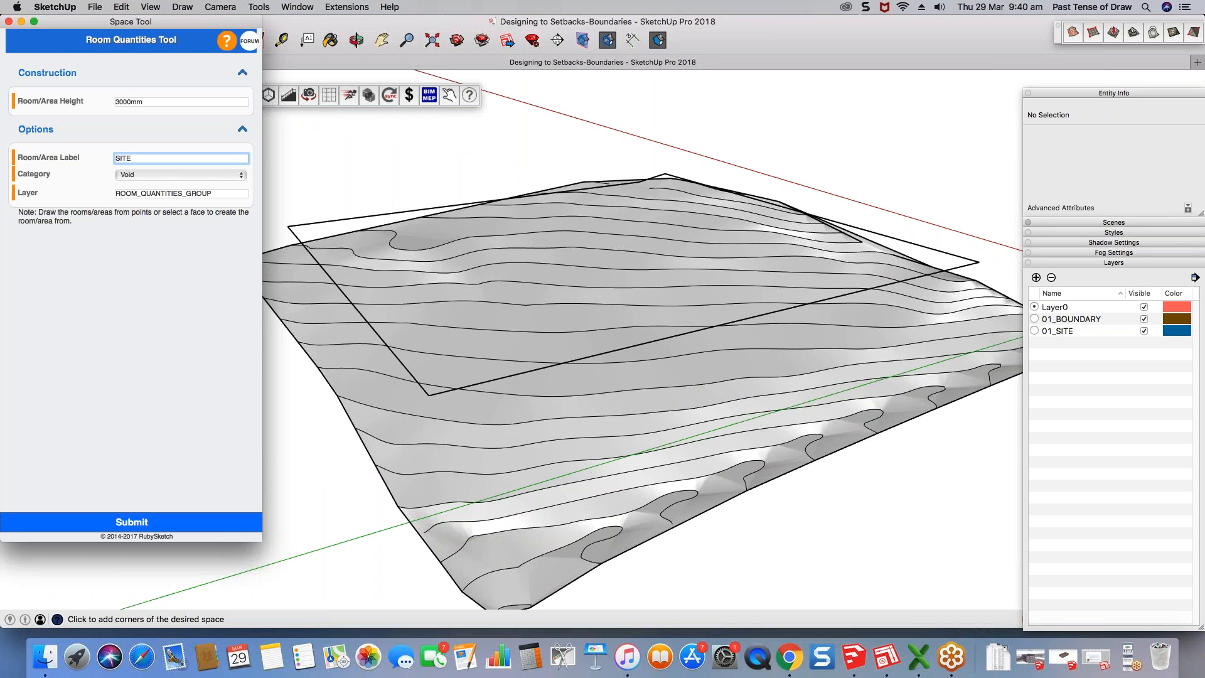
drag(150, 102, 77, 97)
text(6000)
click(161, 526)
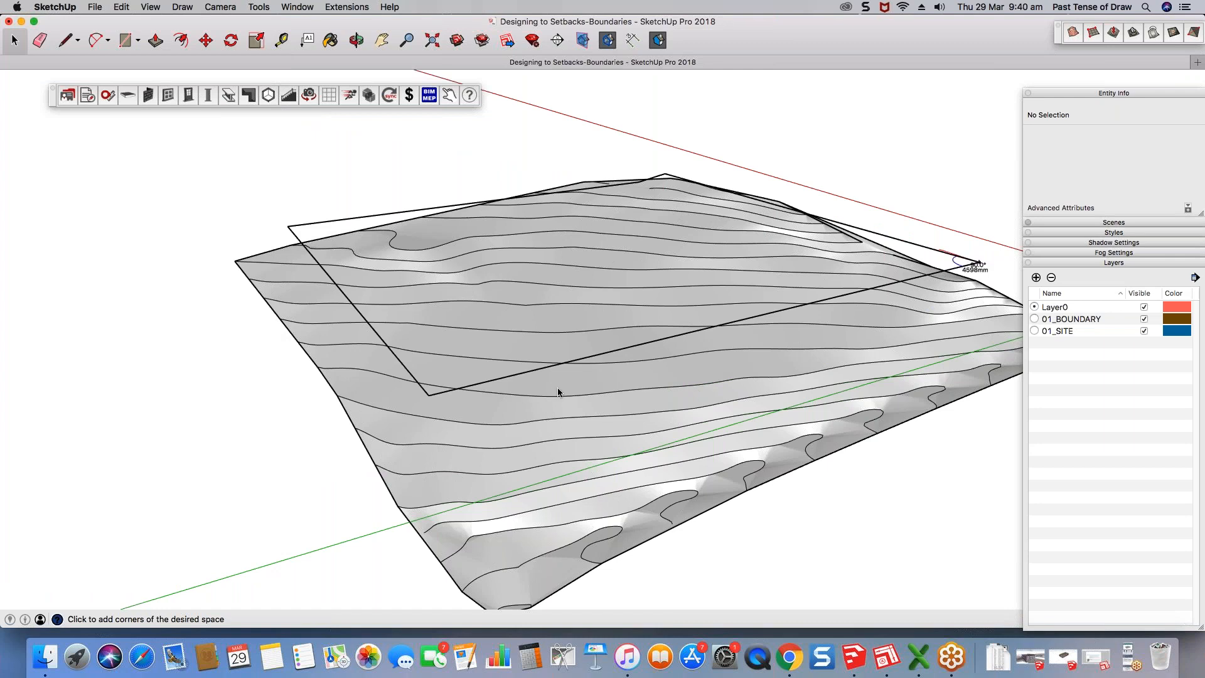
click(430, 398)
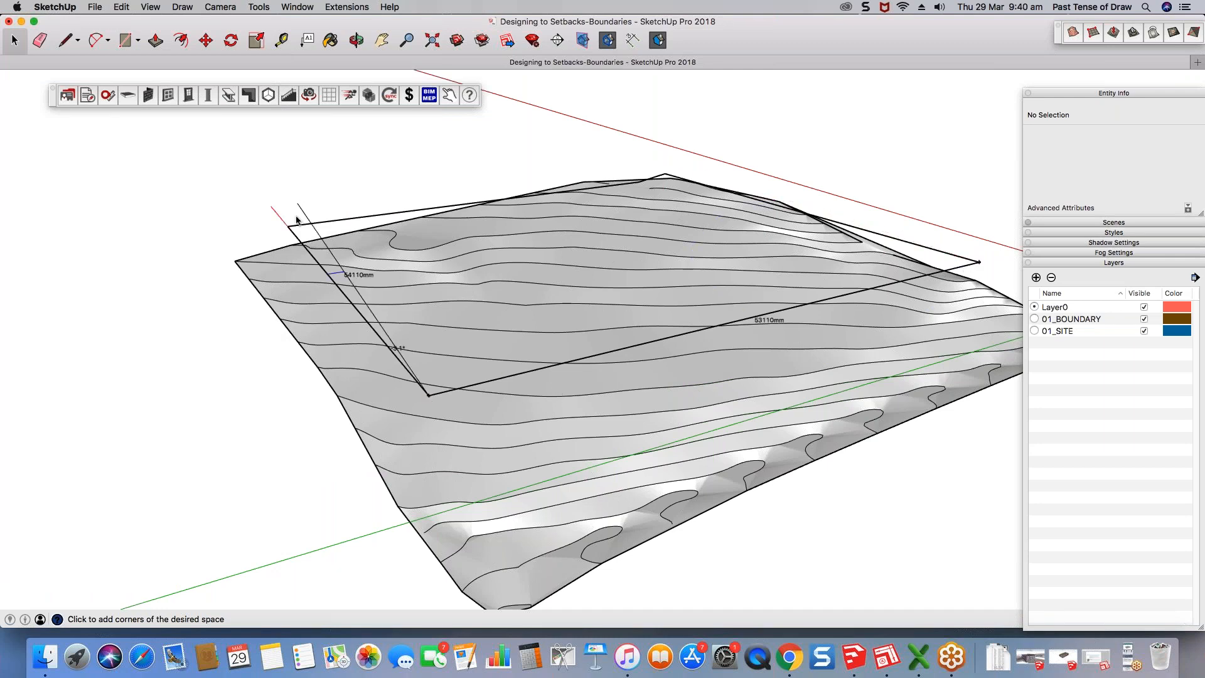
click(290, 228)
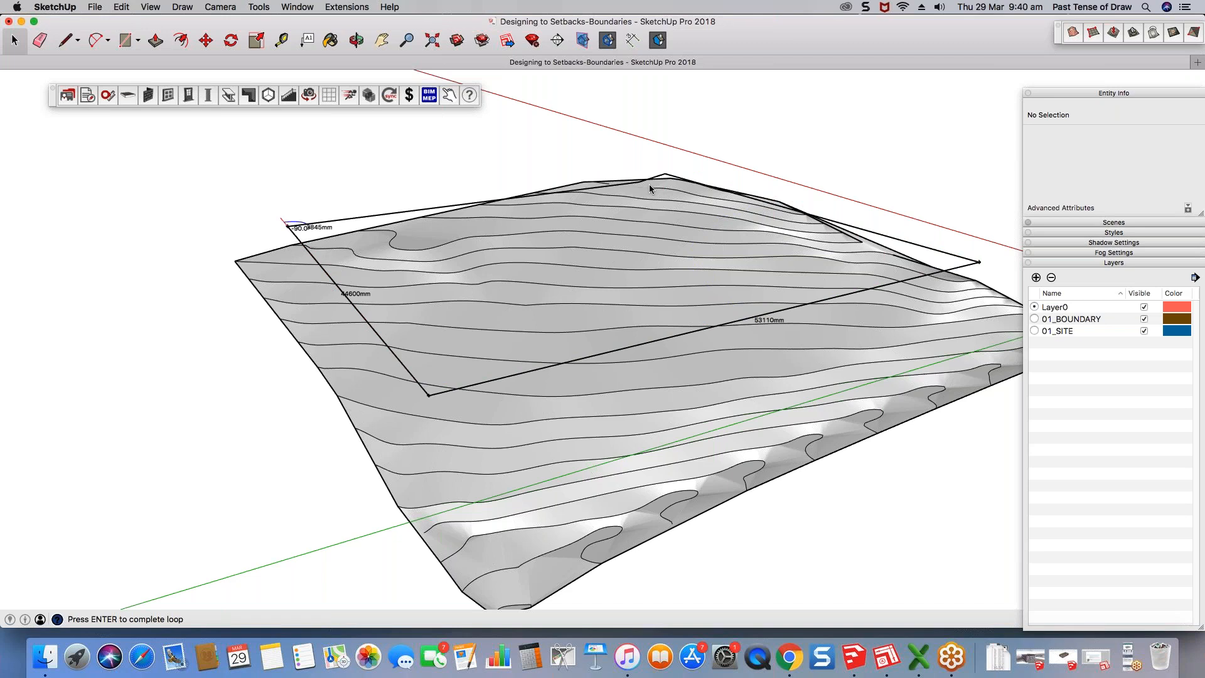
middle_drag(649, 183, 597, 111)
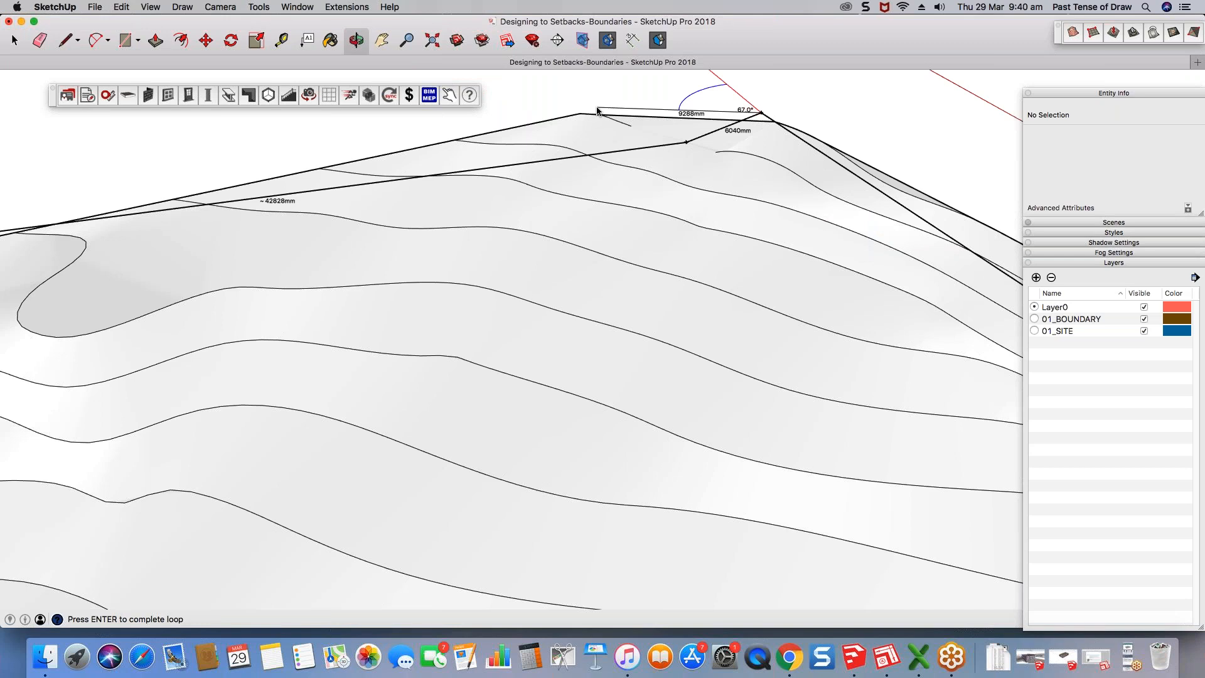
scroll(597, 111, down, 2)
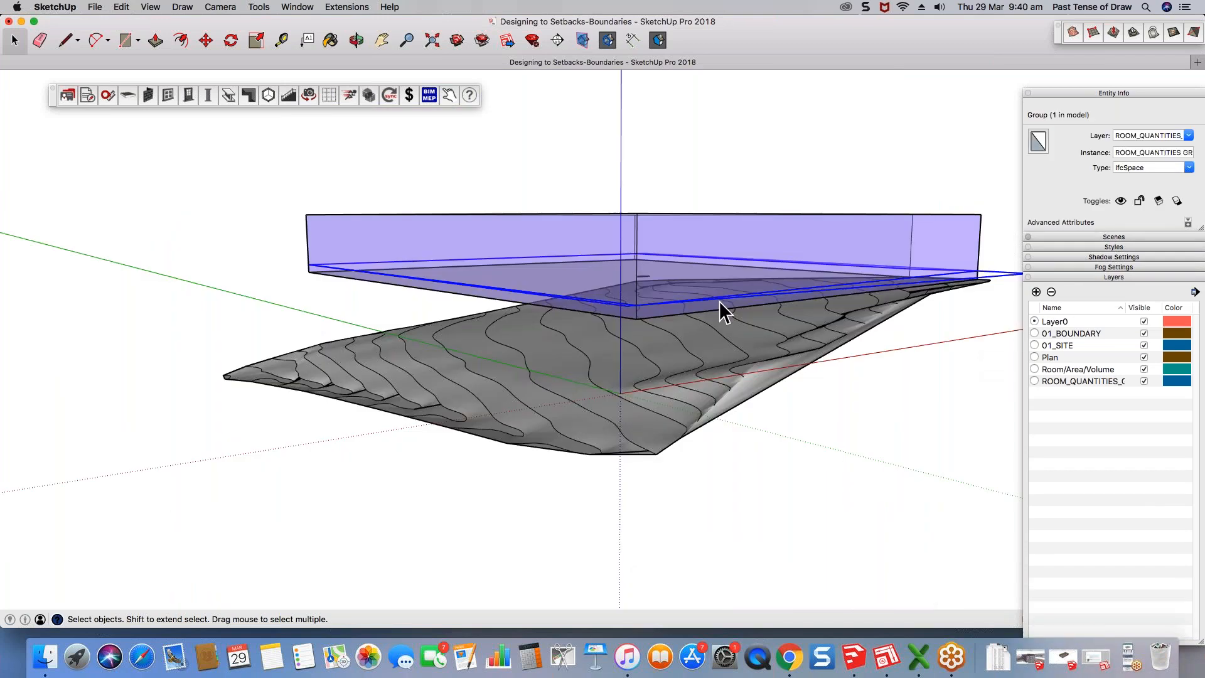
Step: Hide the 01_BOUNDARY layer and deselect the volume
click(1144, 333)
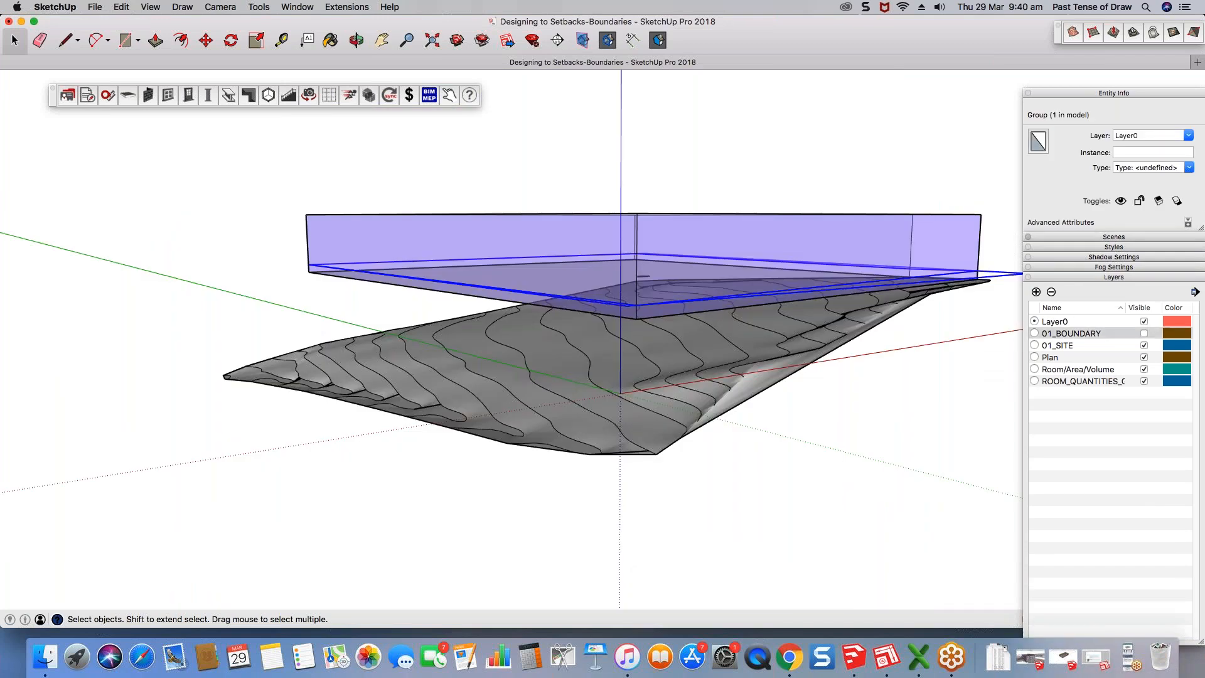
click(1152, 136)
click(1152, 148)
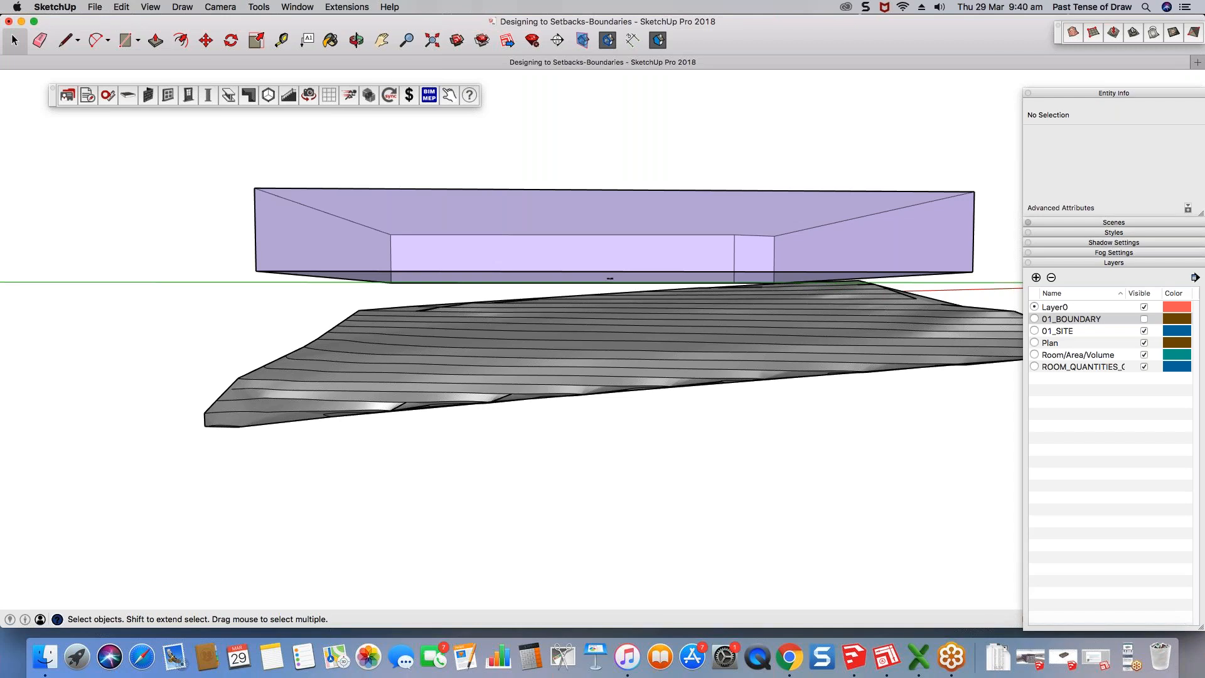
Step: Move the SITE volume vertically down so its base cuts into the sloping terrain
middle_drag(610, 278, 847, 366)
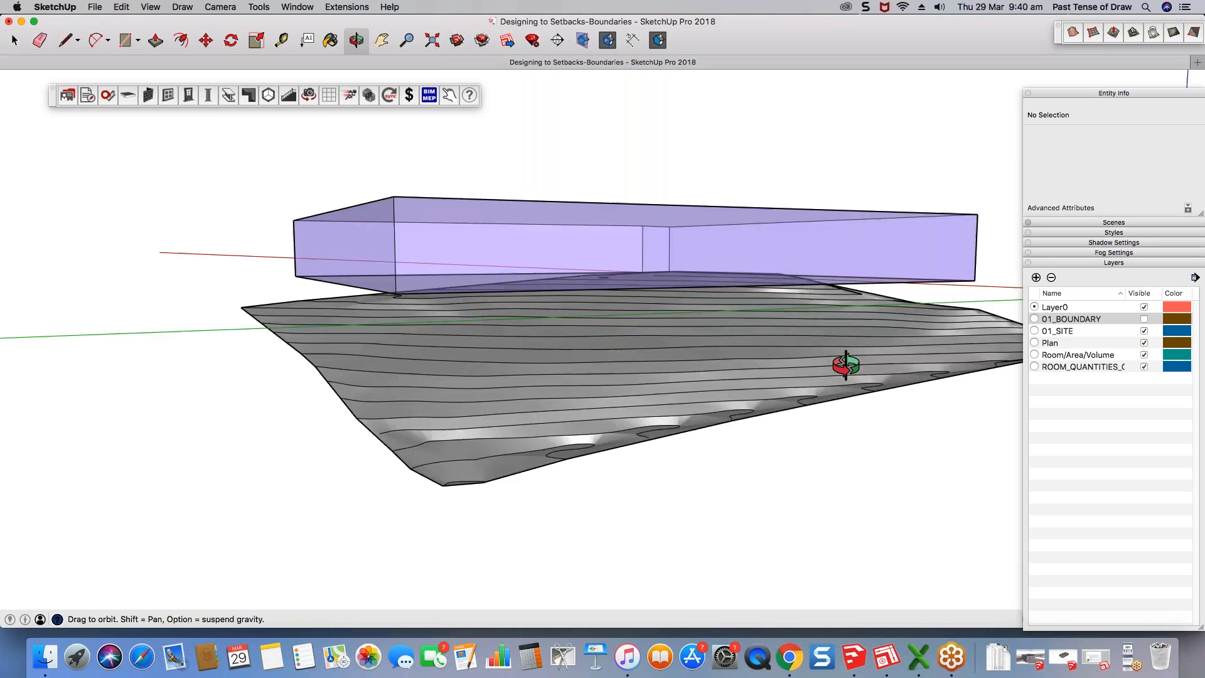
key(m)
middle_drag(846, 365, 737, 306)
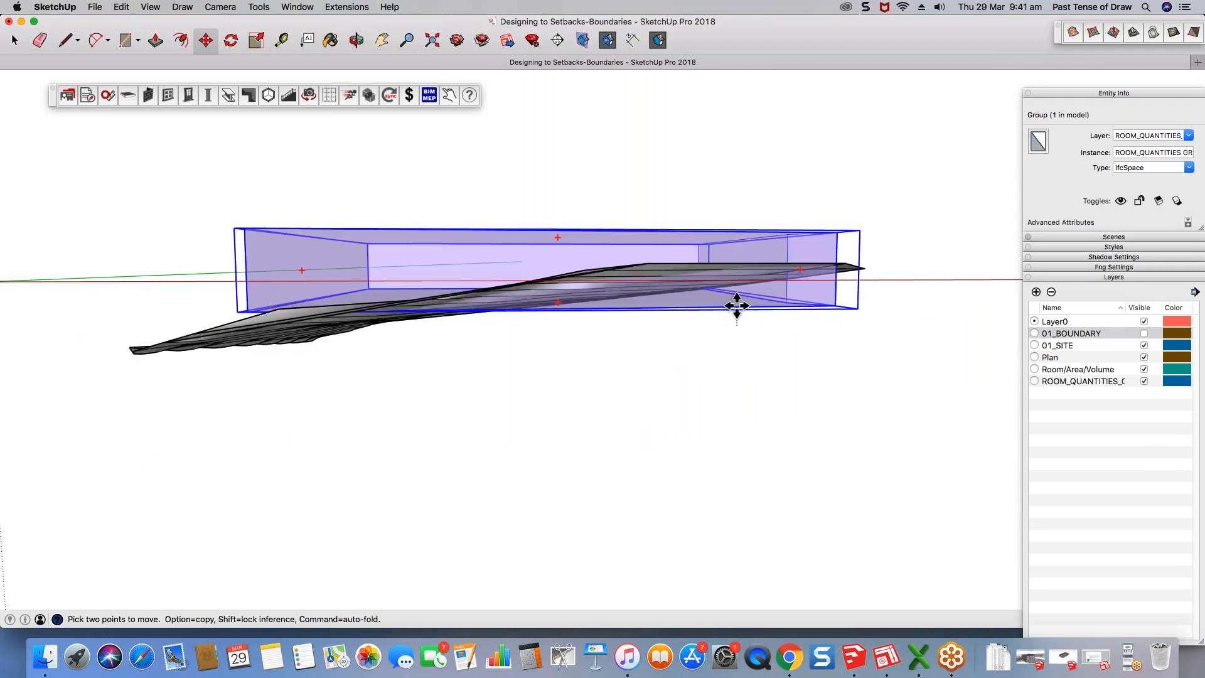
middle_drag(737, 306, 854, 333)
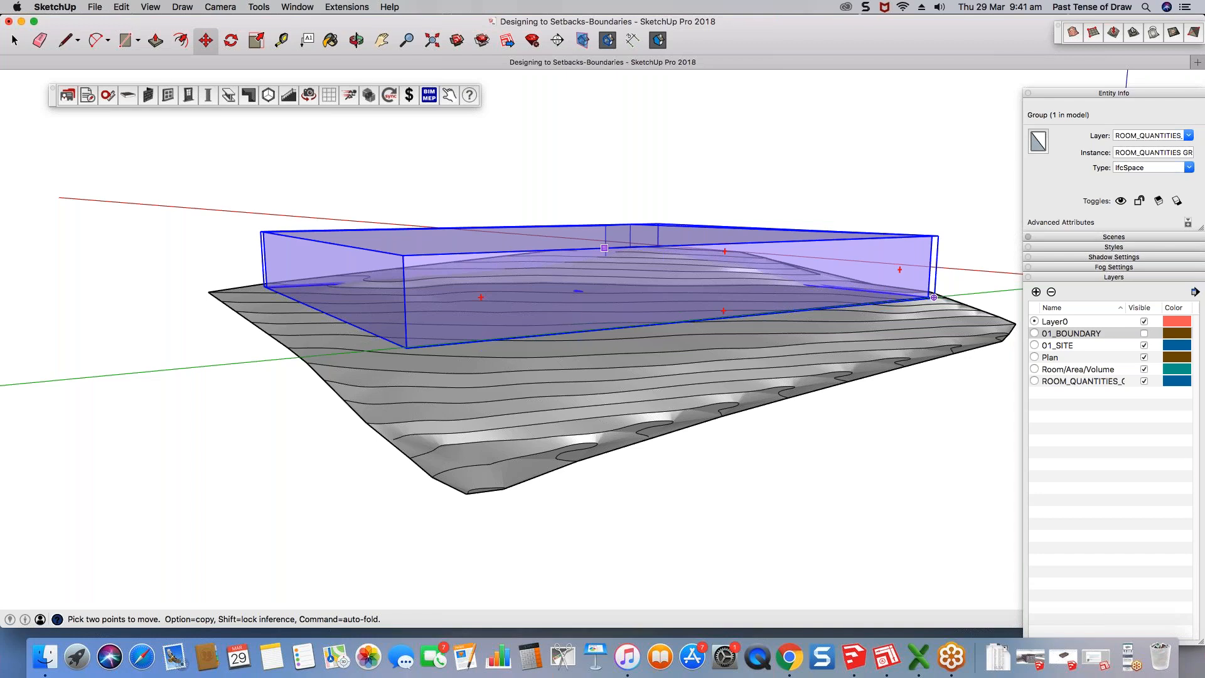
middle_drag(934, 297, 813, 362)
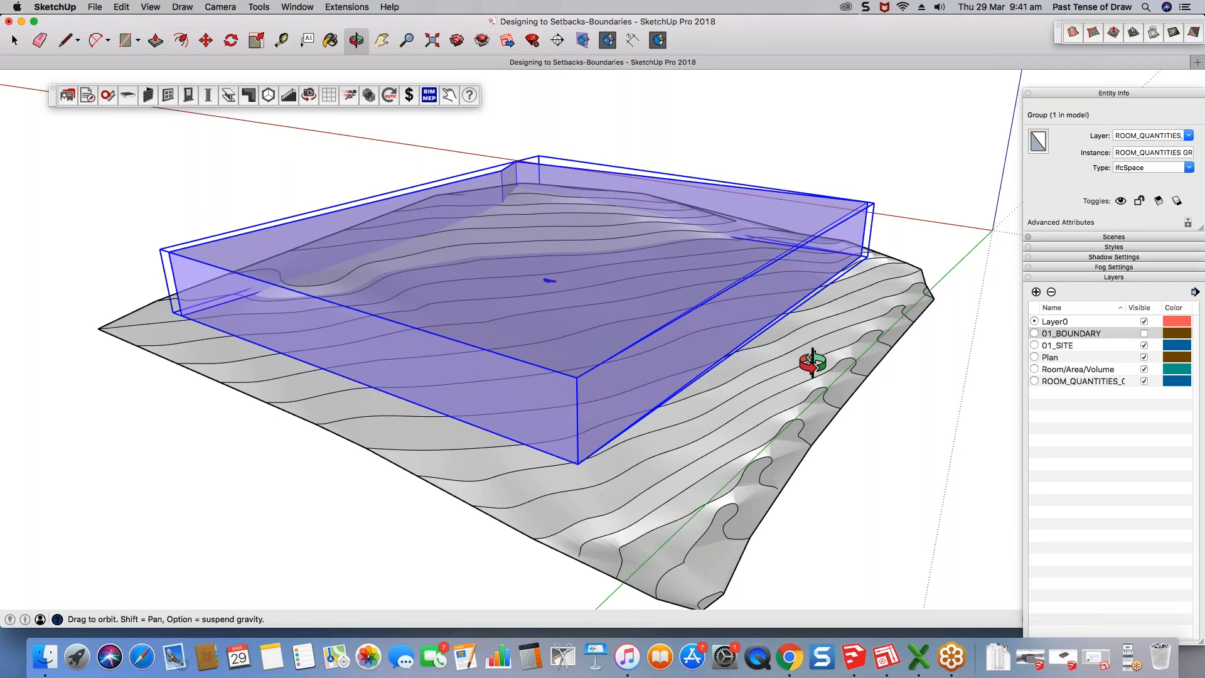
middle_drag(813, 363, 804, 216)
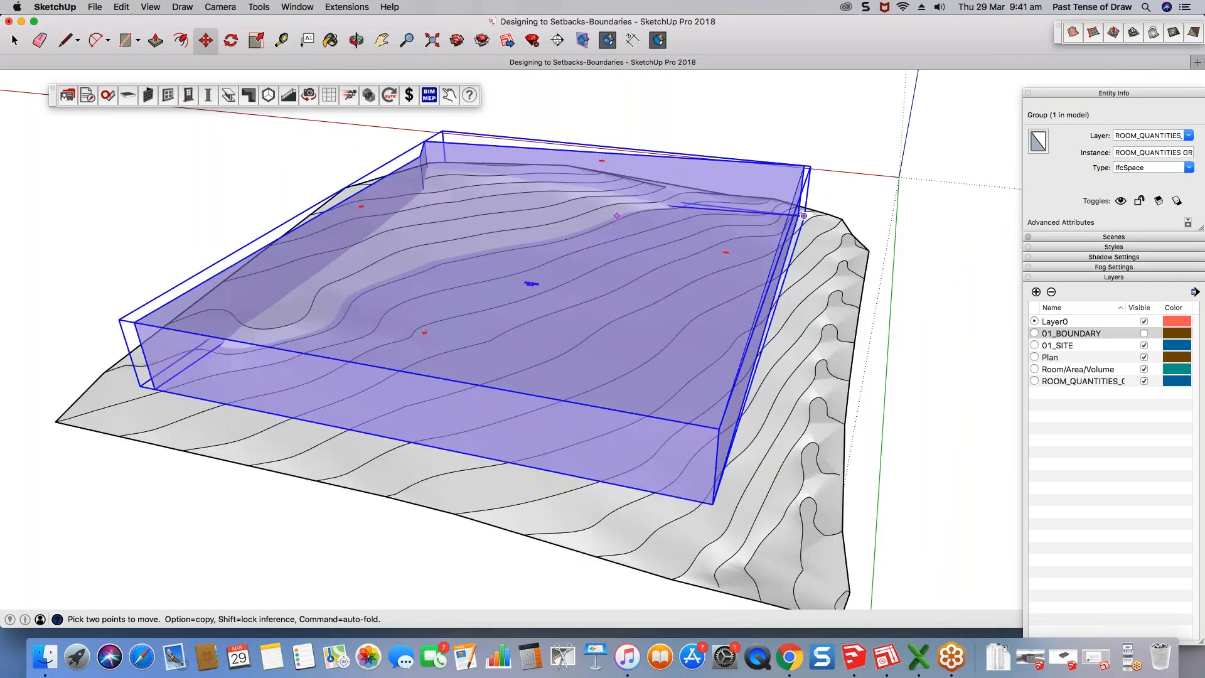
Step: Place setback guide lines inset from the top edges on all four main sides of the SITE volume
middle_drag(617, 216, 502, 280)
scroll(502, 280, down, 3)
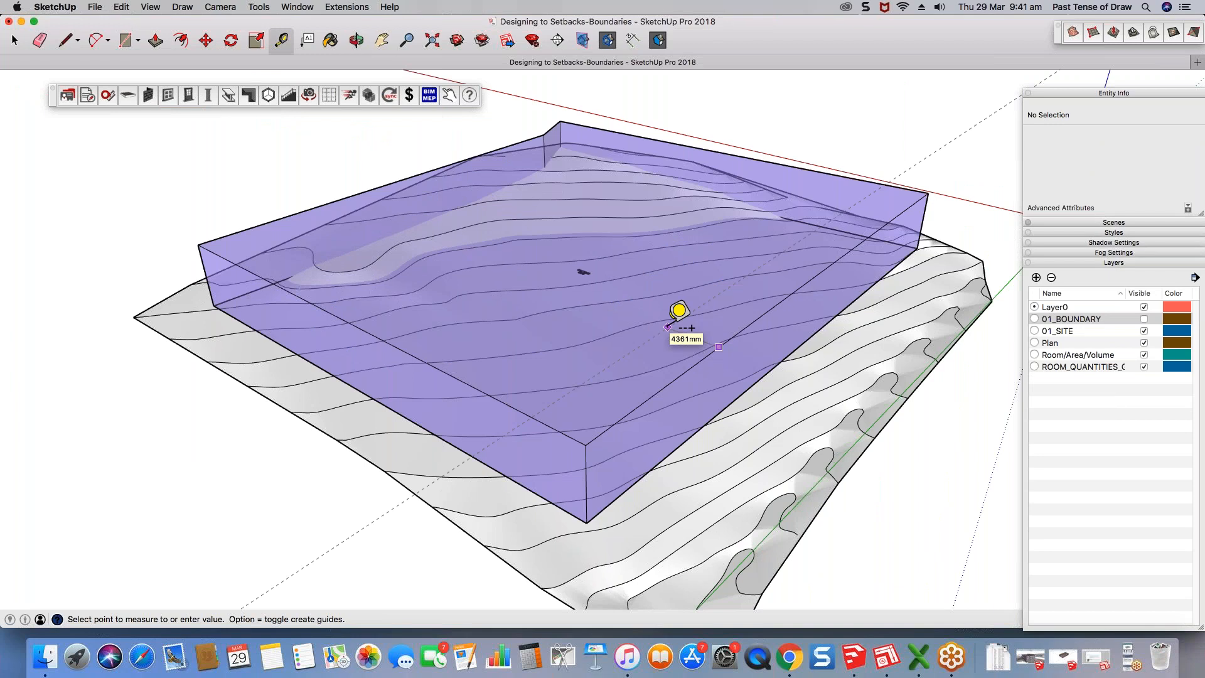
middle_drag(679, 310, 603, 314)
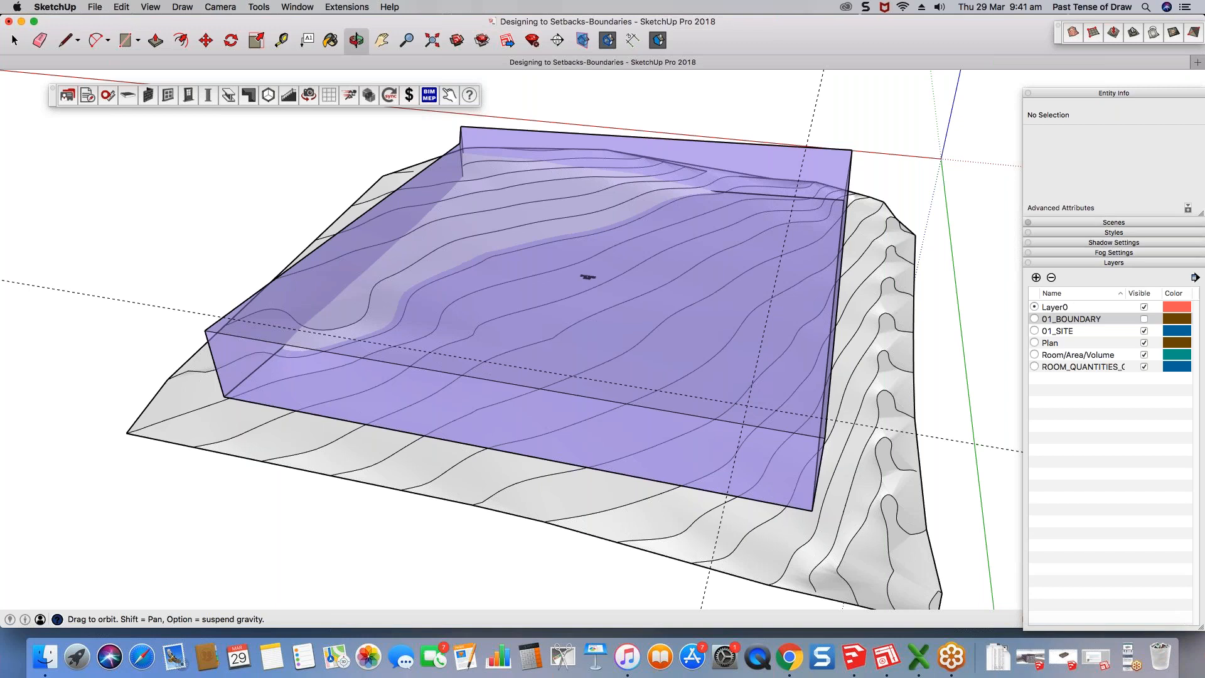
middle_drag(879, 239, 967, 248)
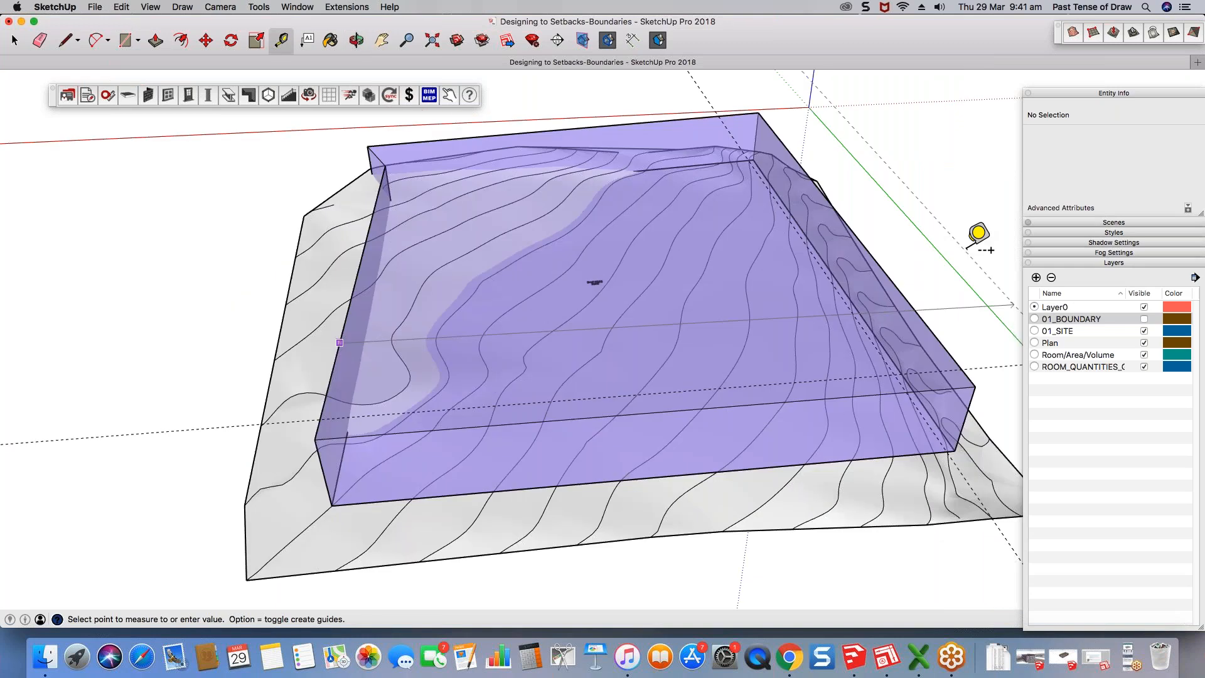
scroll(684, 309, down, 5)
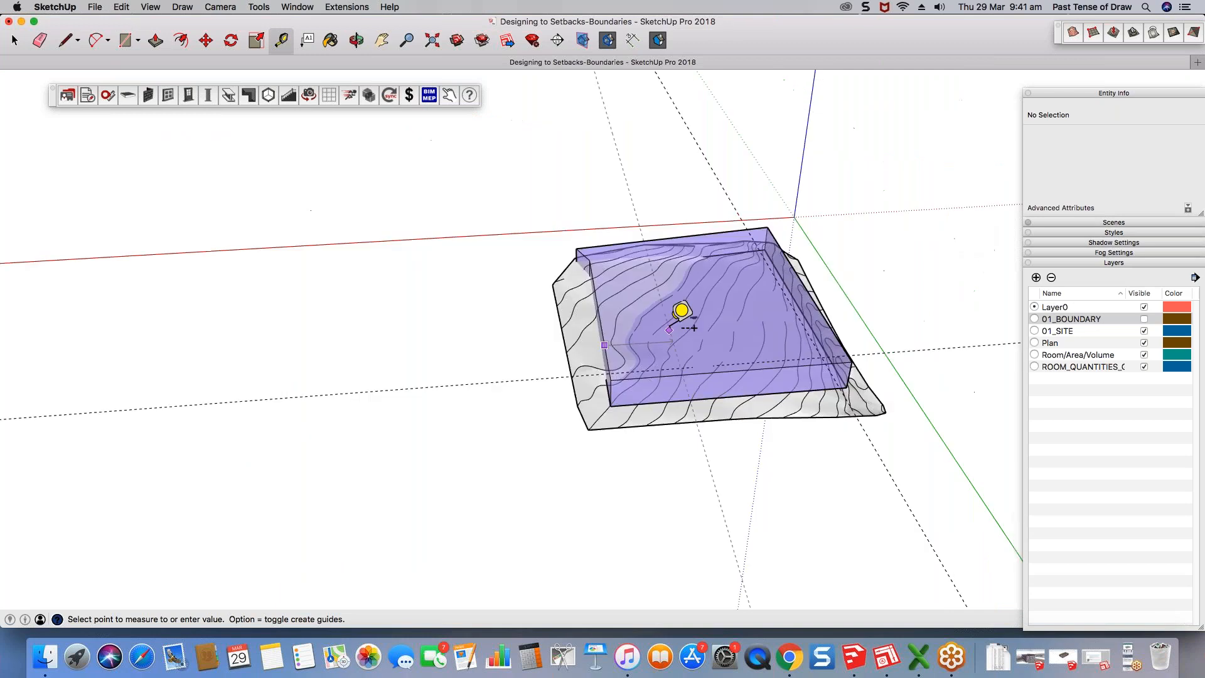
click(681, 311)
scroll(696, 283, up, 3)
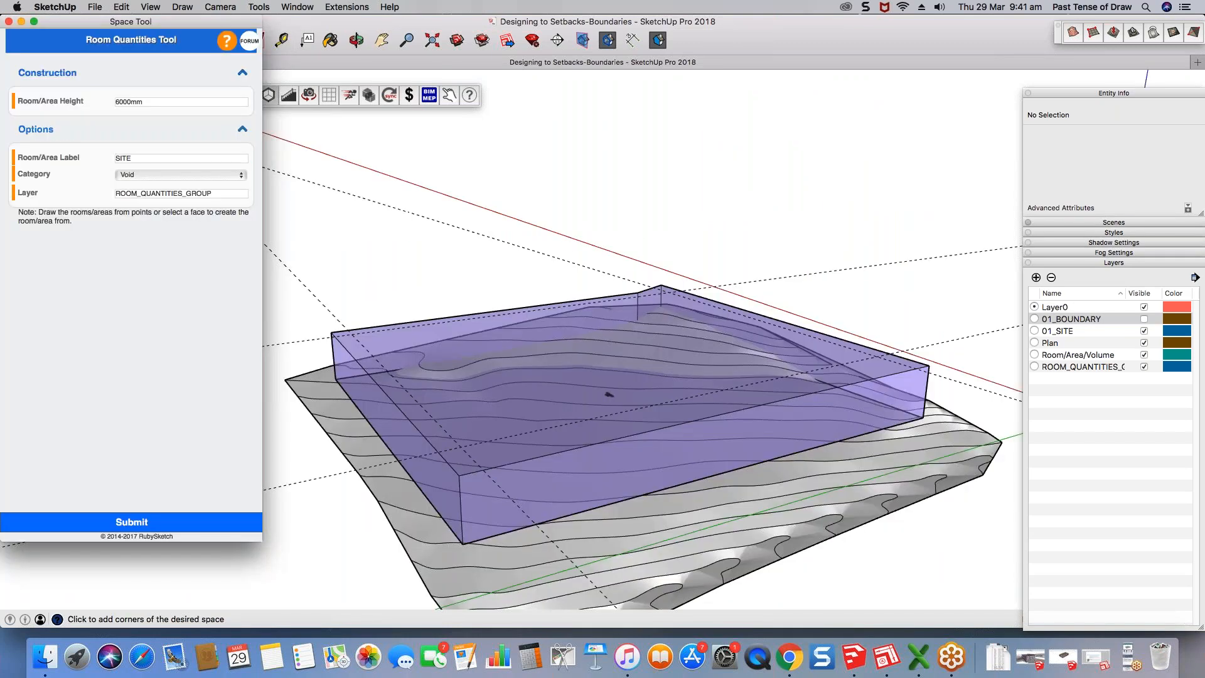
Step: Create a 6000 mm high room volume labelled SETBACK by picking the intersections of the inset guide lines
double_click(123, 158)
text(SETBACK)
click(140, 523)
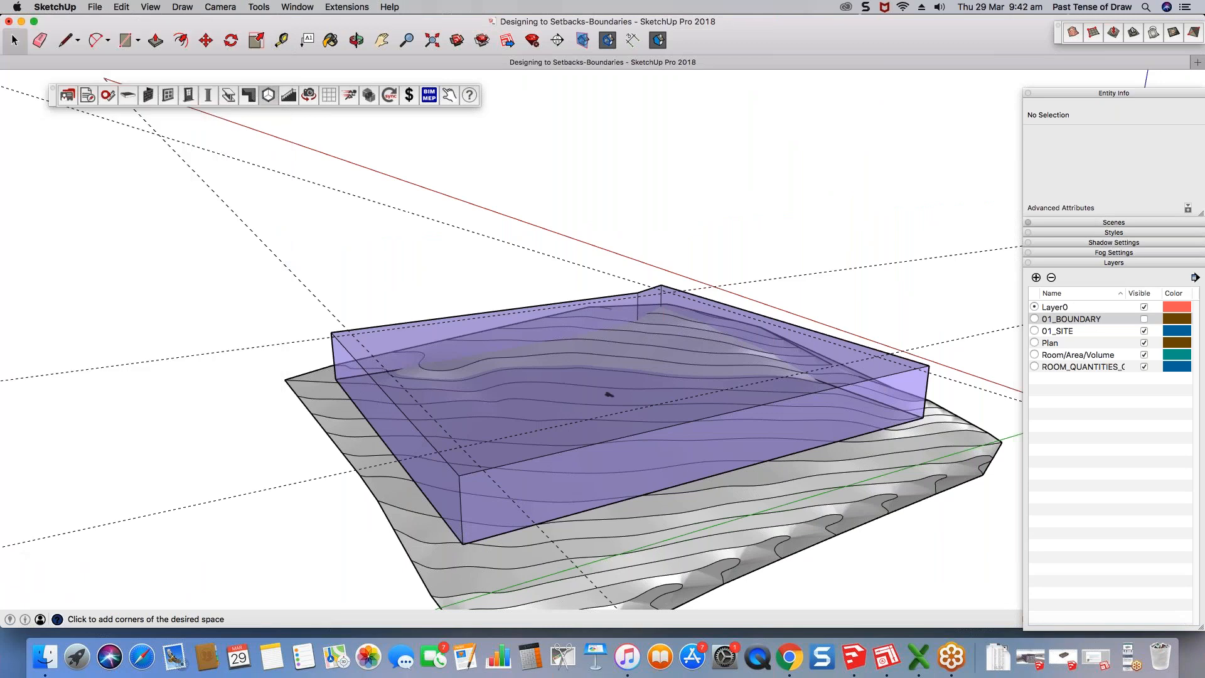
click(862, 359)
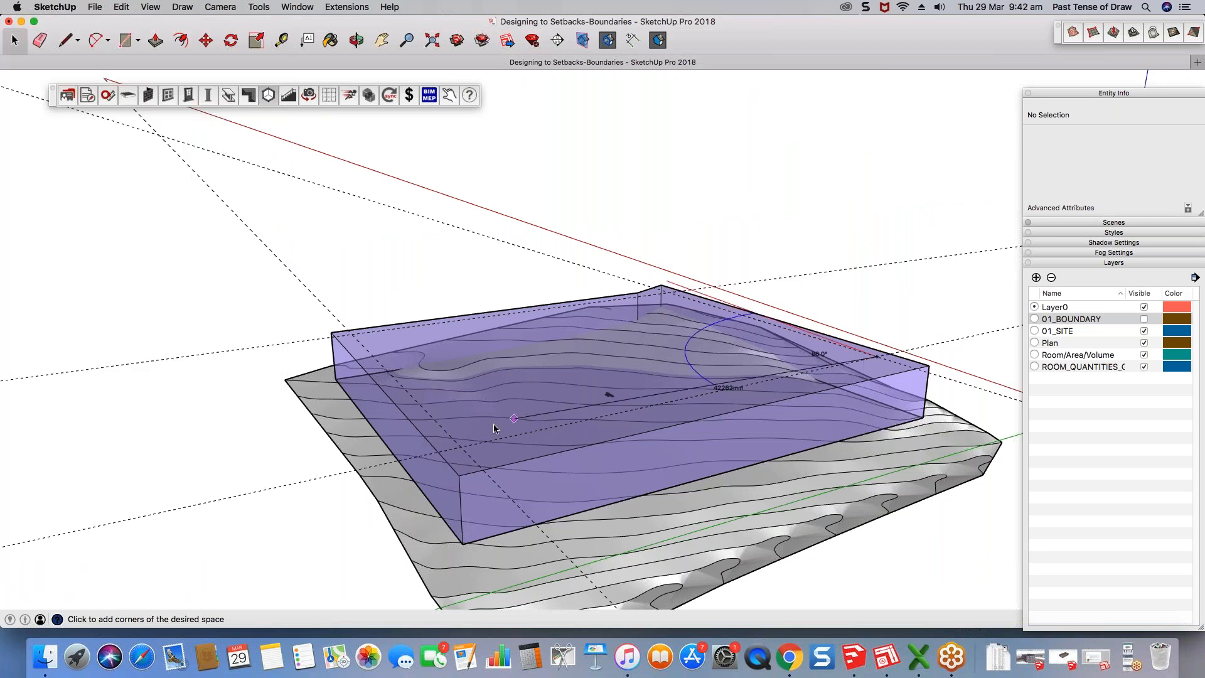
click(465, 444)
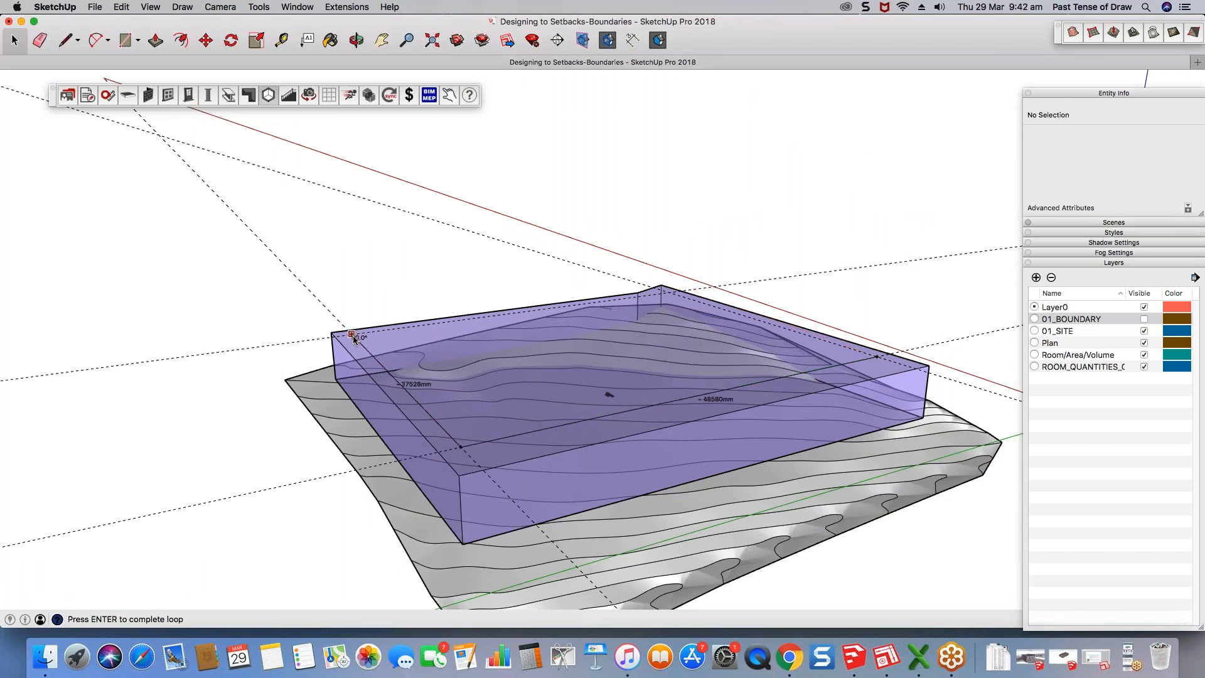
middle_drag(353, 339, 700, 243)
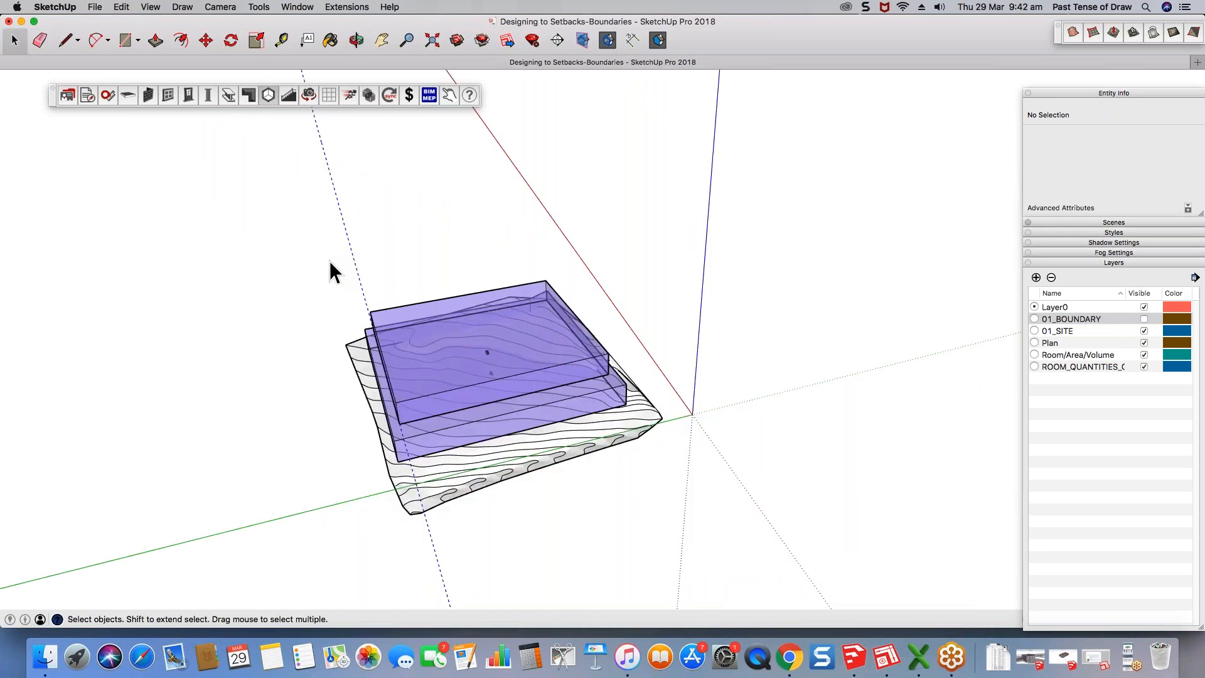
Step: Lower the SETBACK volume so it sits inside the SITE volume
click(330, 263)
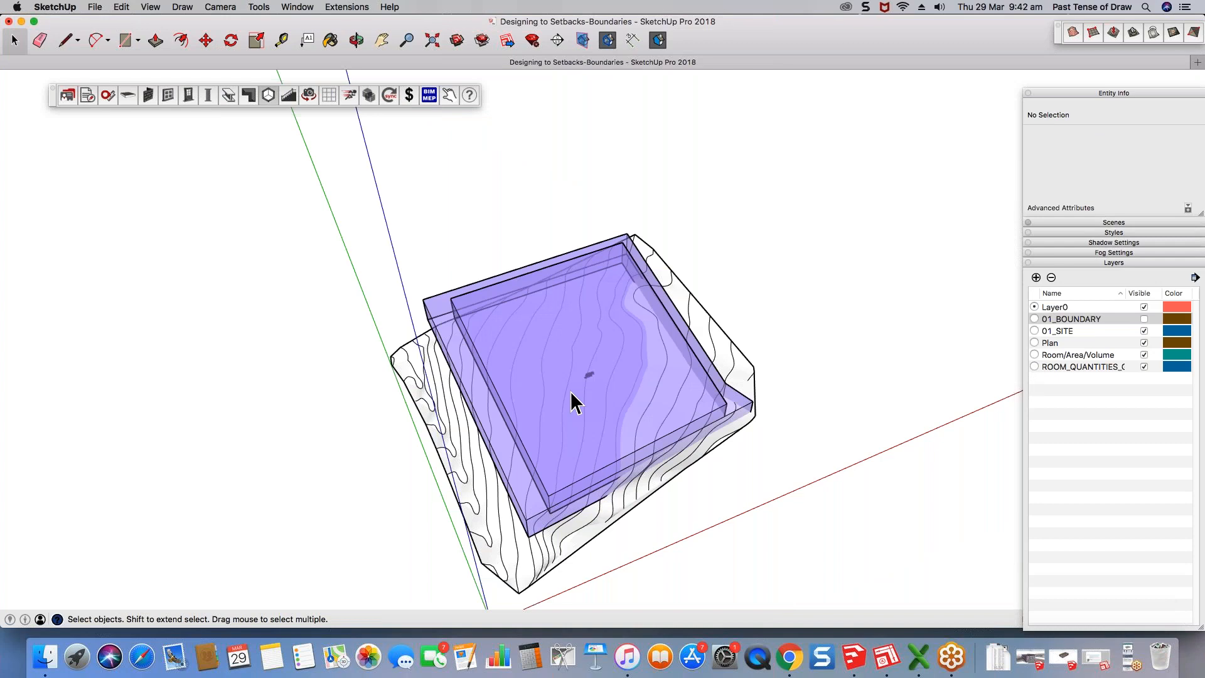
scroll(447, 363, up, 2)
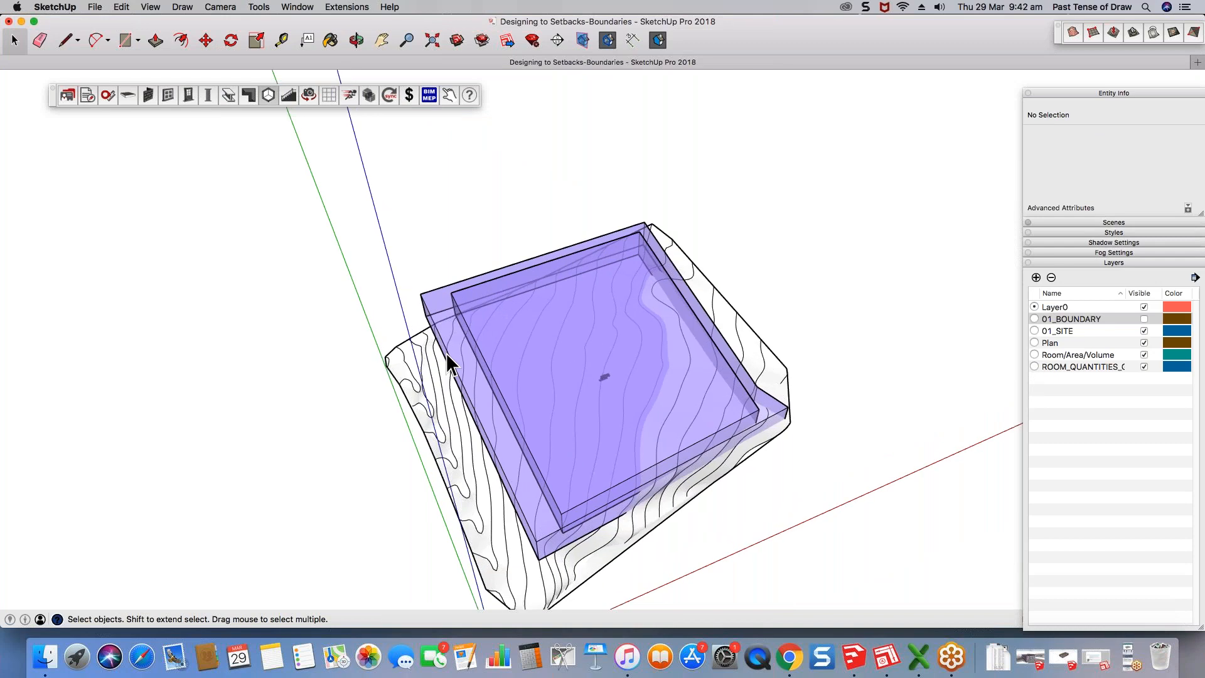
scroll(447, 362, up, 4)
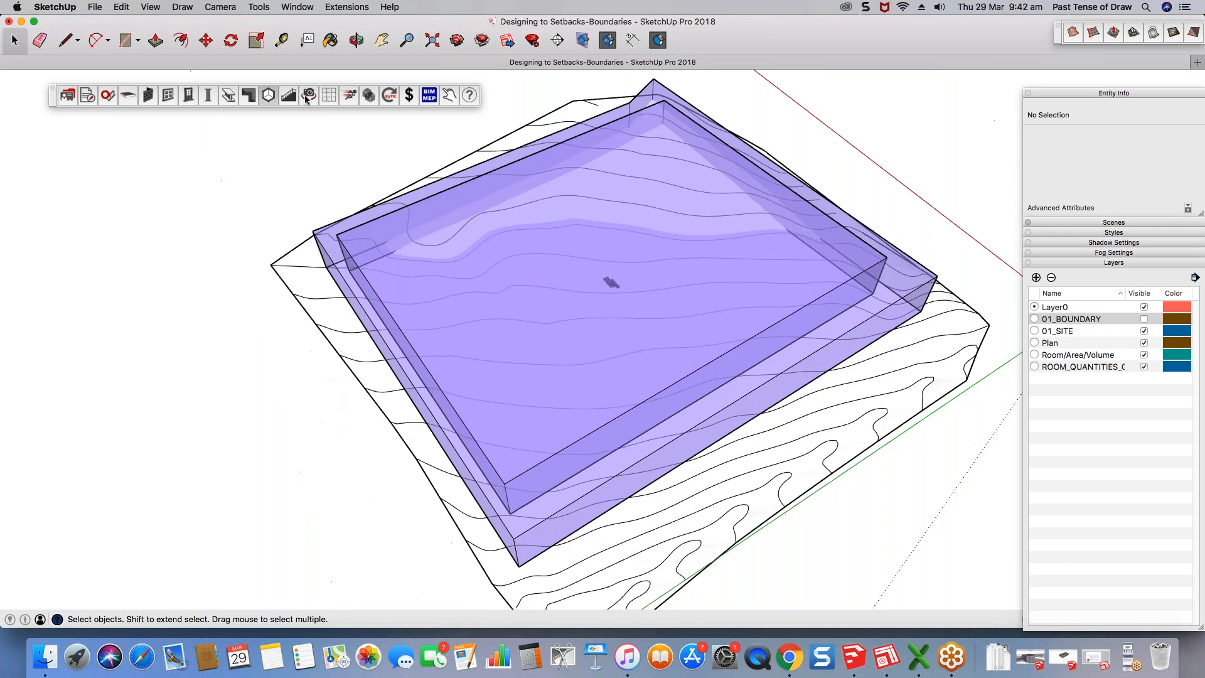
Step: Generate the All scene set with the Colour working drawing style using the Scene Tool
click(304, 96)
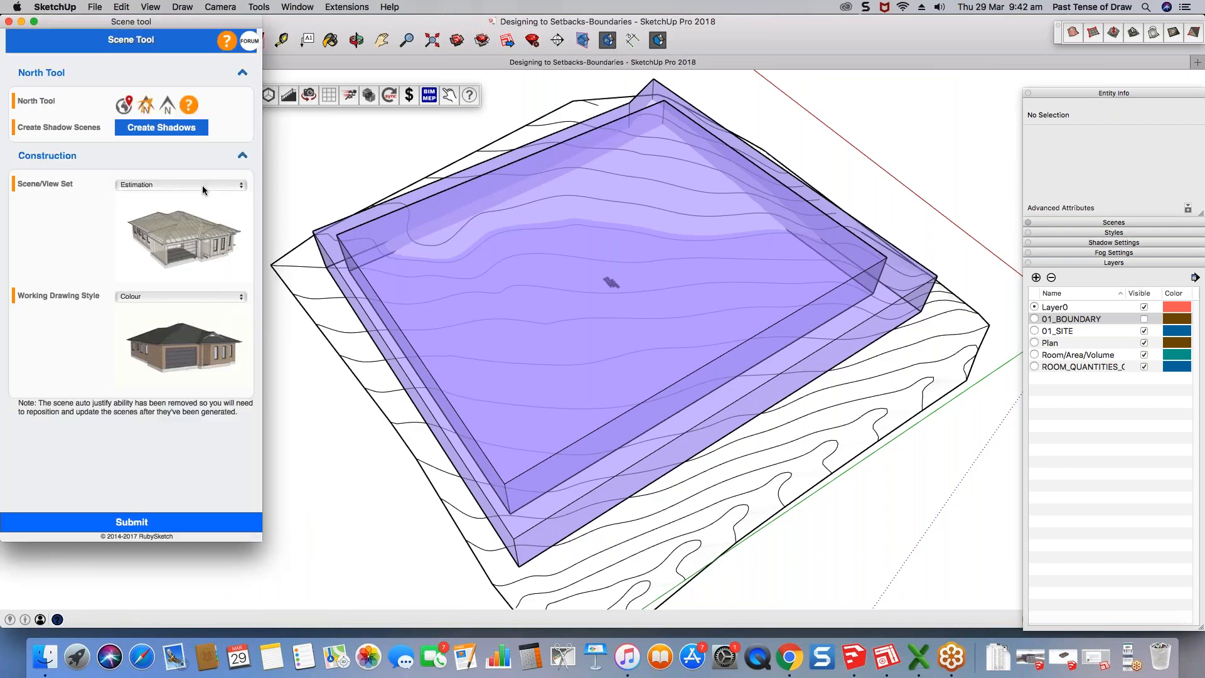
click(202, 186)
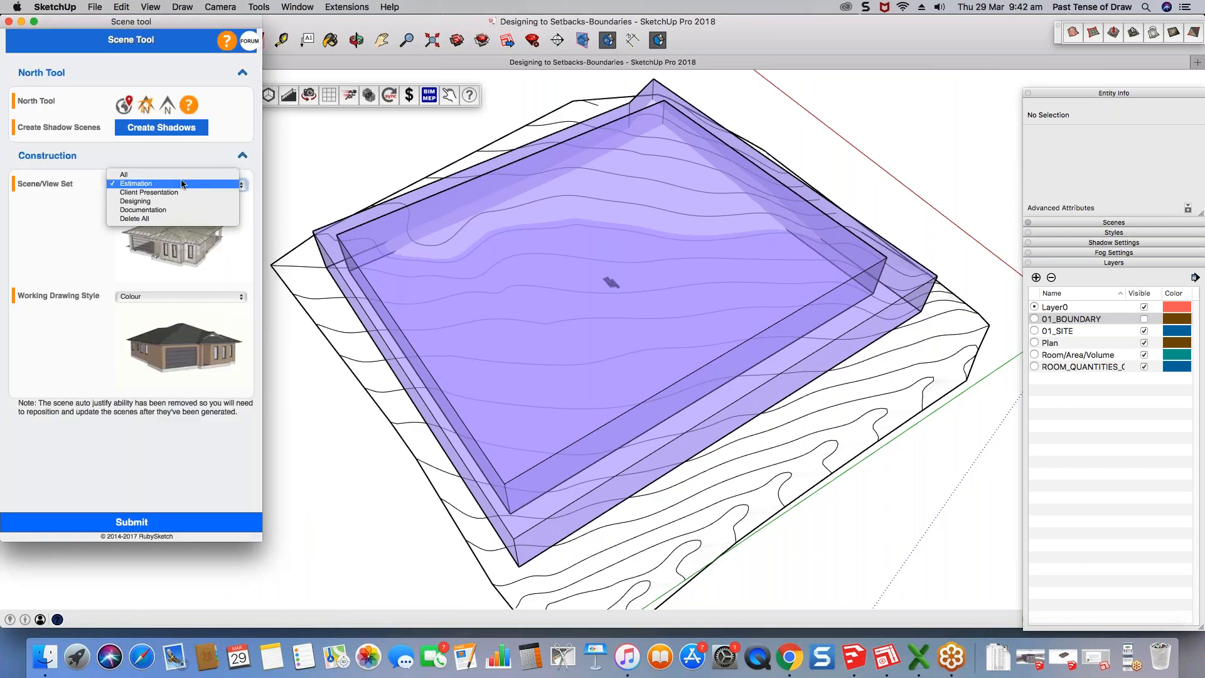
key(Return)
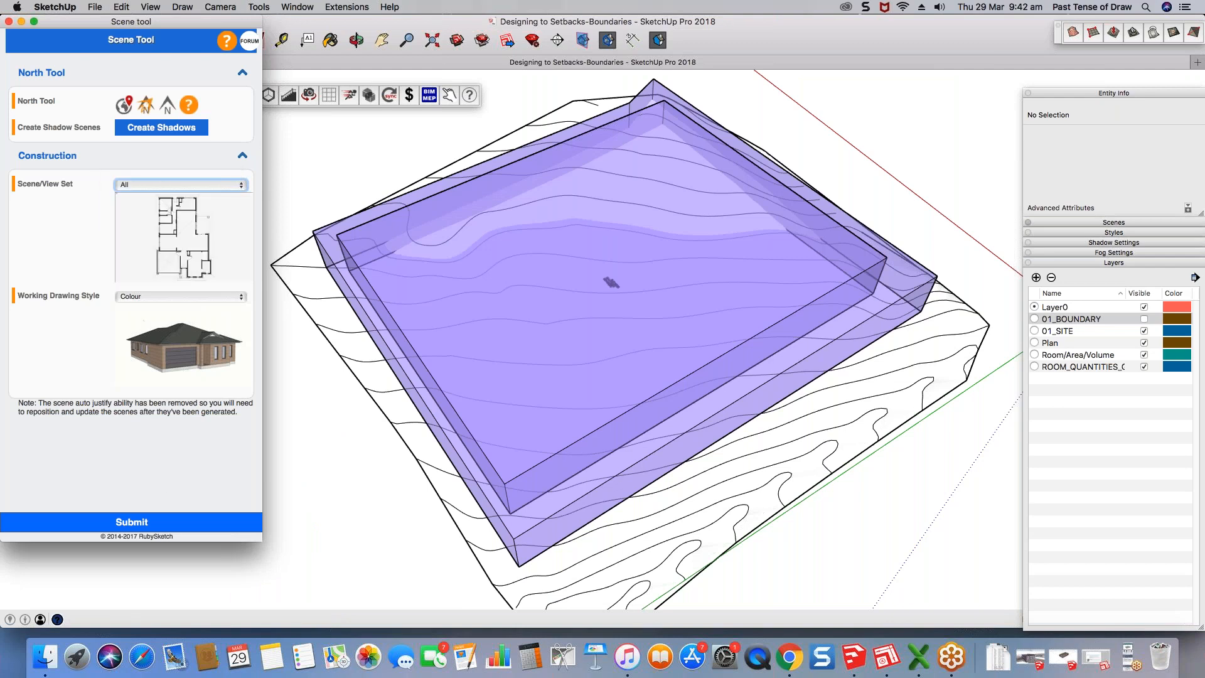
click(165, 522)
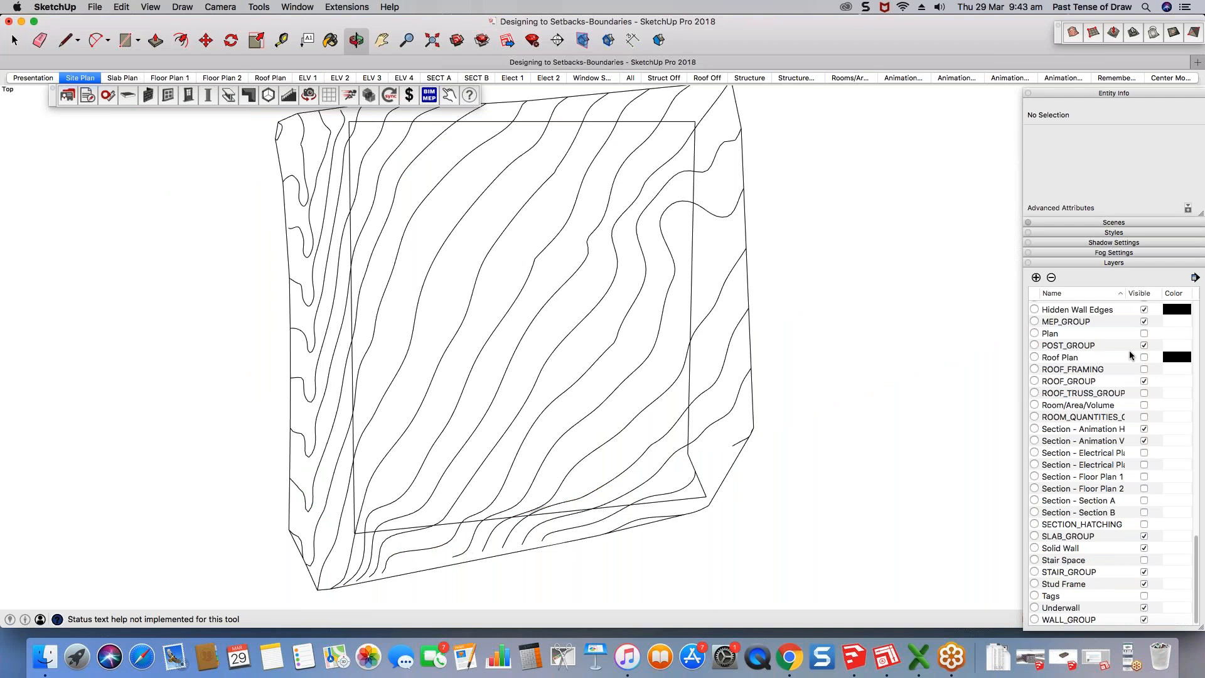
Step: Show the Room/Area/Volume and ROOM_QUANTITIES_GROUP layers in the Site Plan scene and update that scene
click(82, 78)
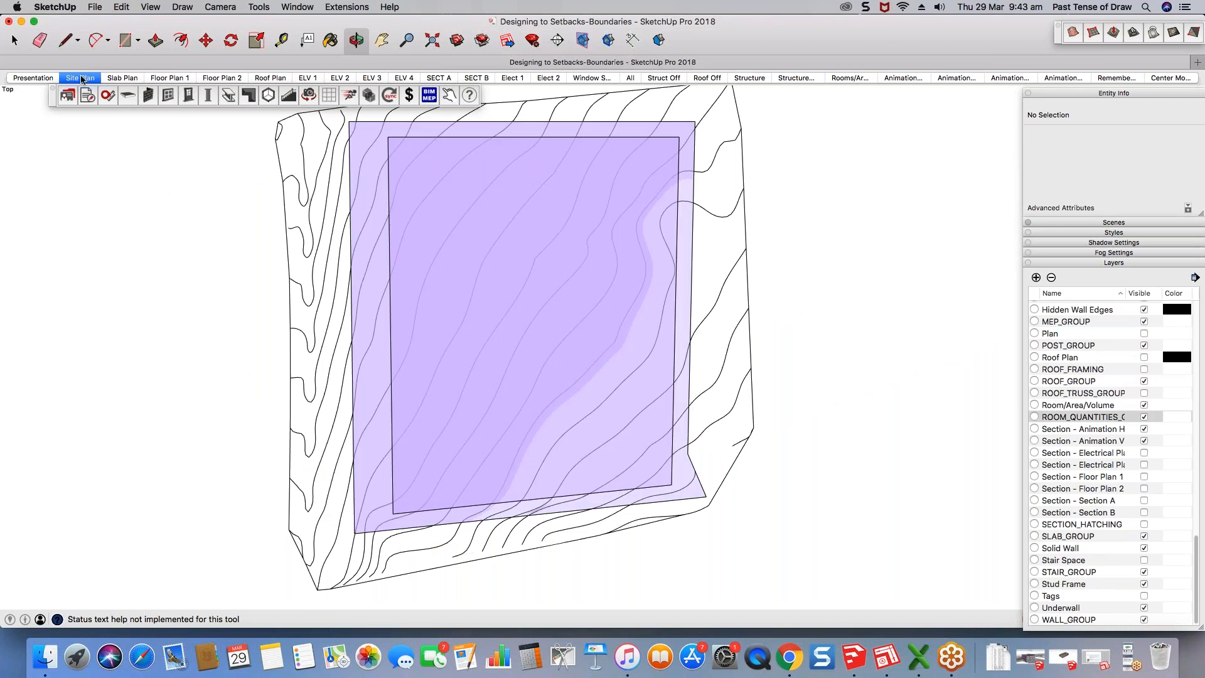
right_click(82, 78)
click(104, 125)
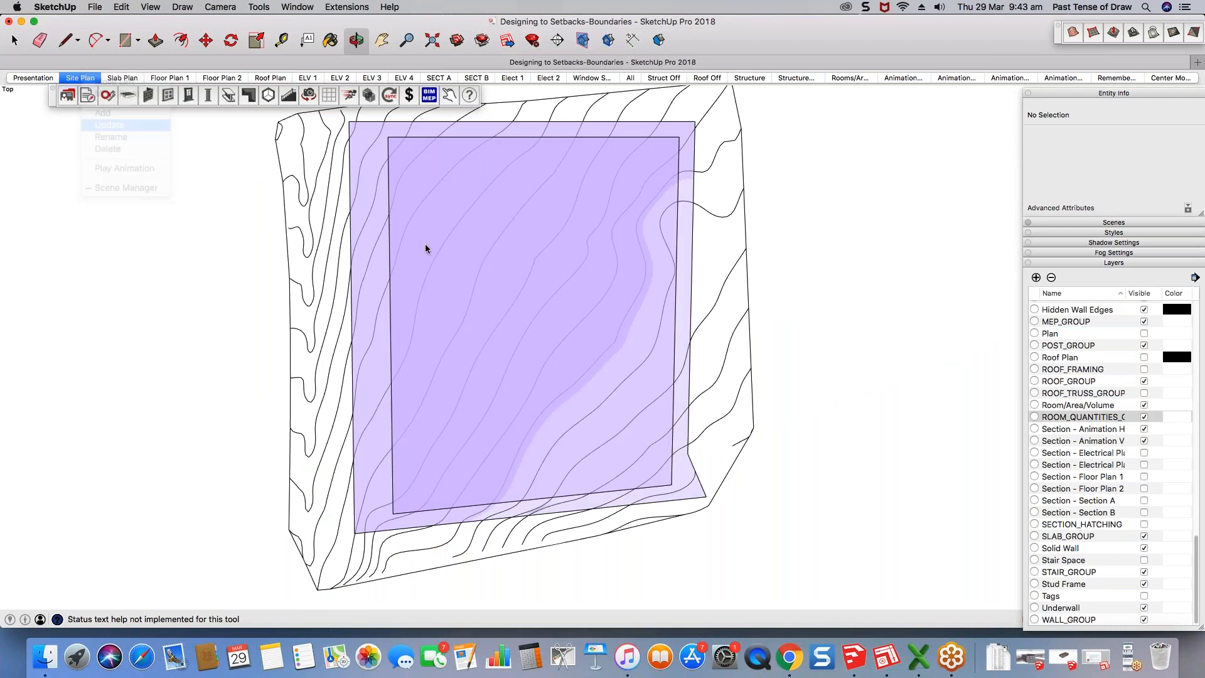
Step: Add a scene named Setback Plan after the Site Plan scene, with Hidden Geometry among its saved properties
click(1154, 262)
click(1127, 224)
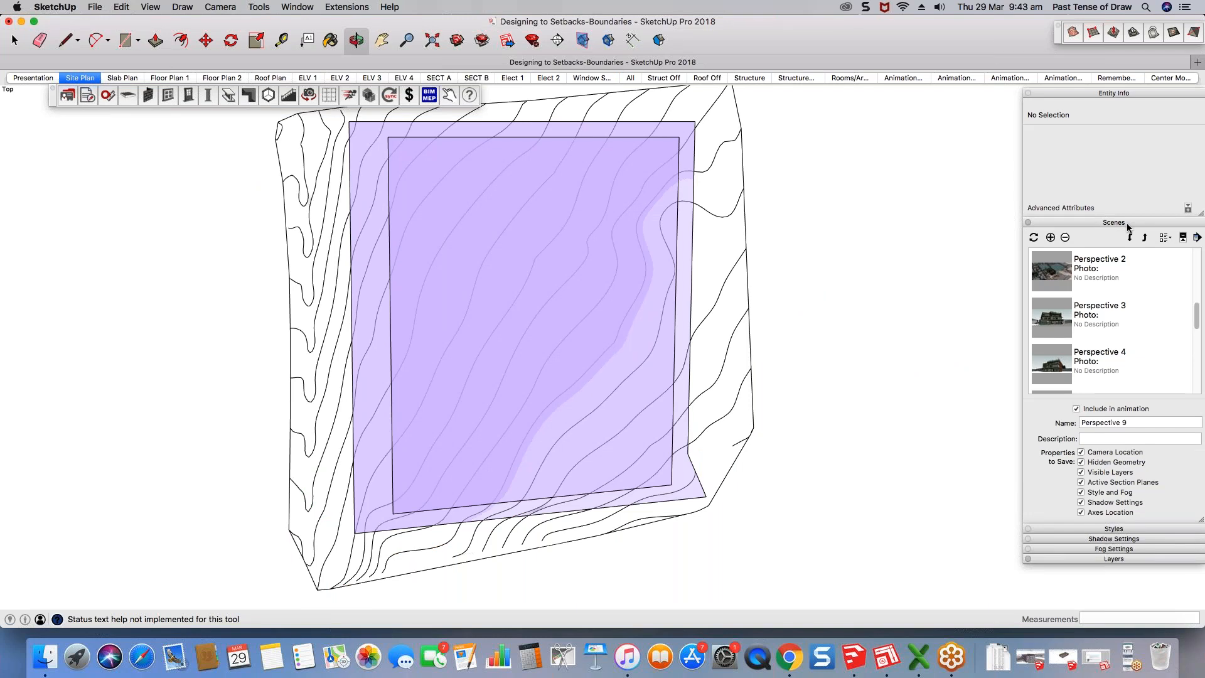
text(Setback Plan)
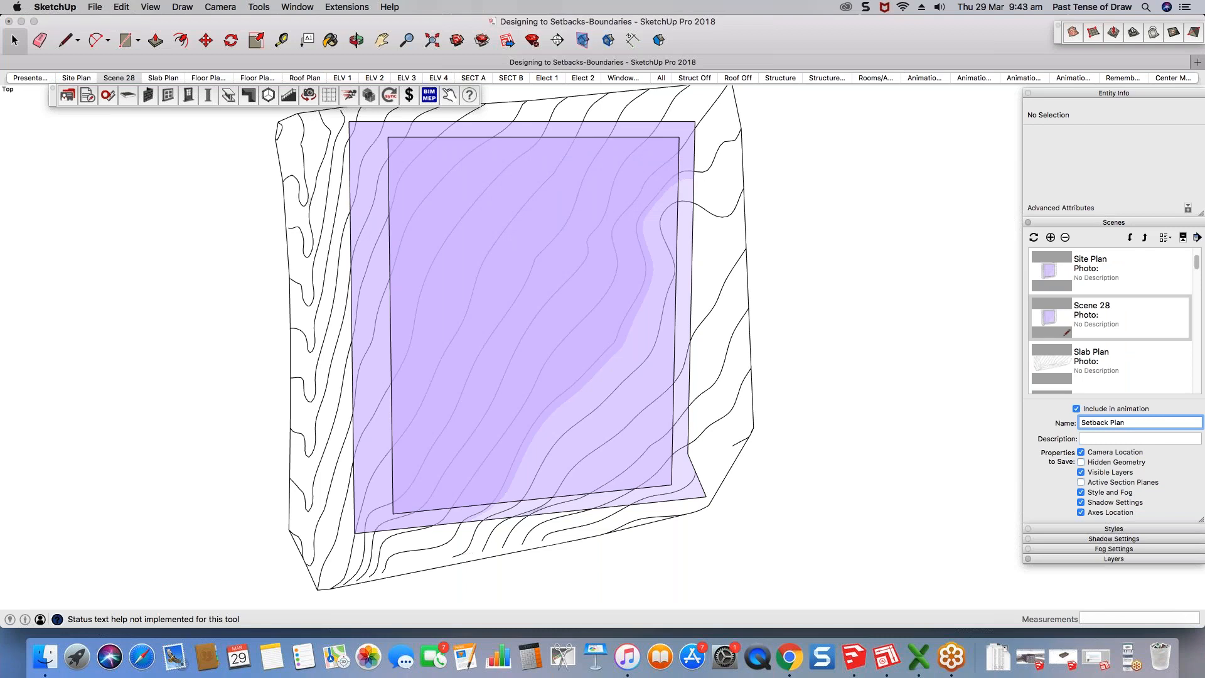
key(Tab)
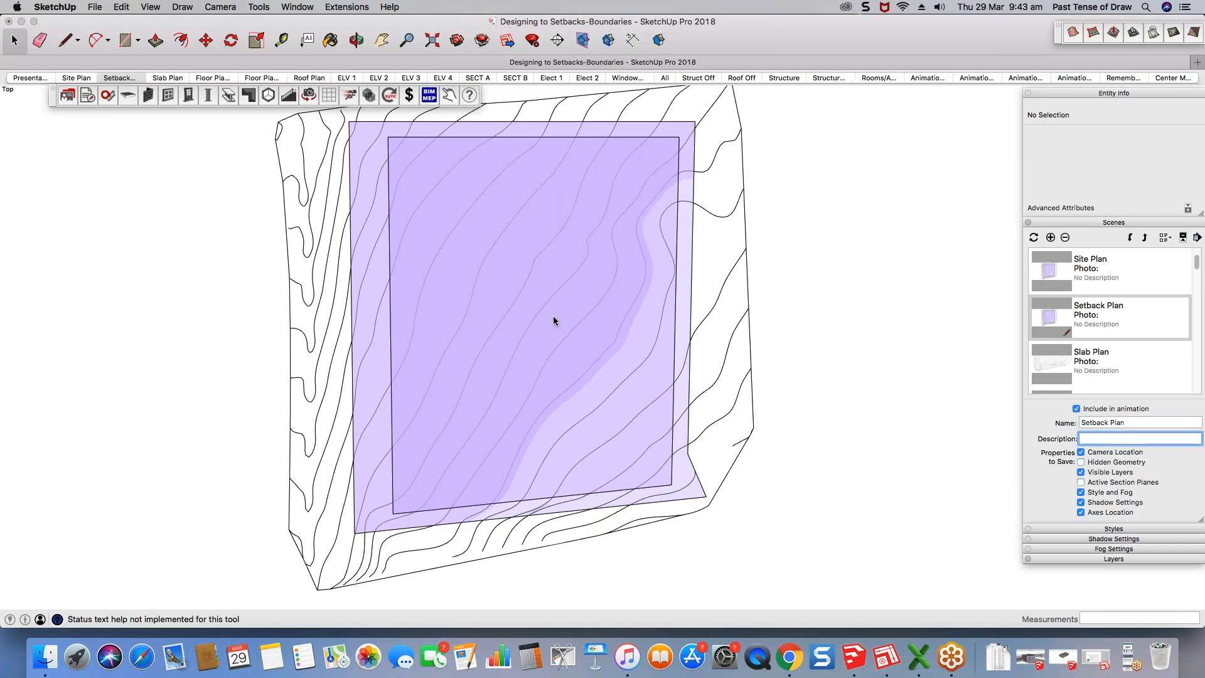
click(1081, 462)
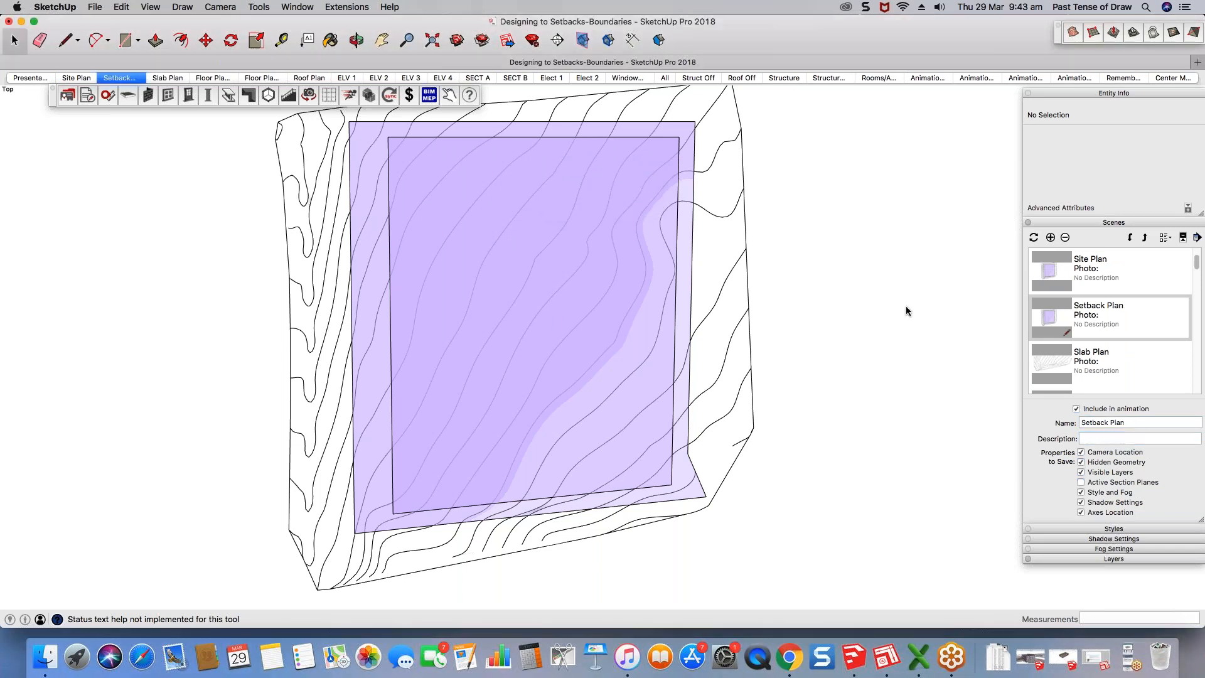
Step: Hide the outer SITE volume, then include Hidden Geometry in the Site Plan scene's saved properties and update that scene
right_click(366, 349)
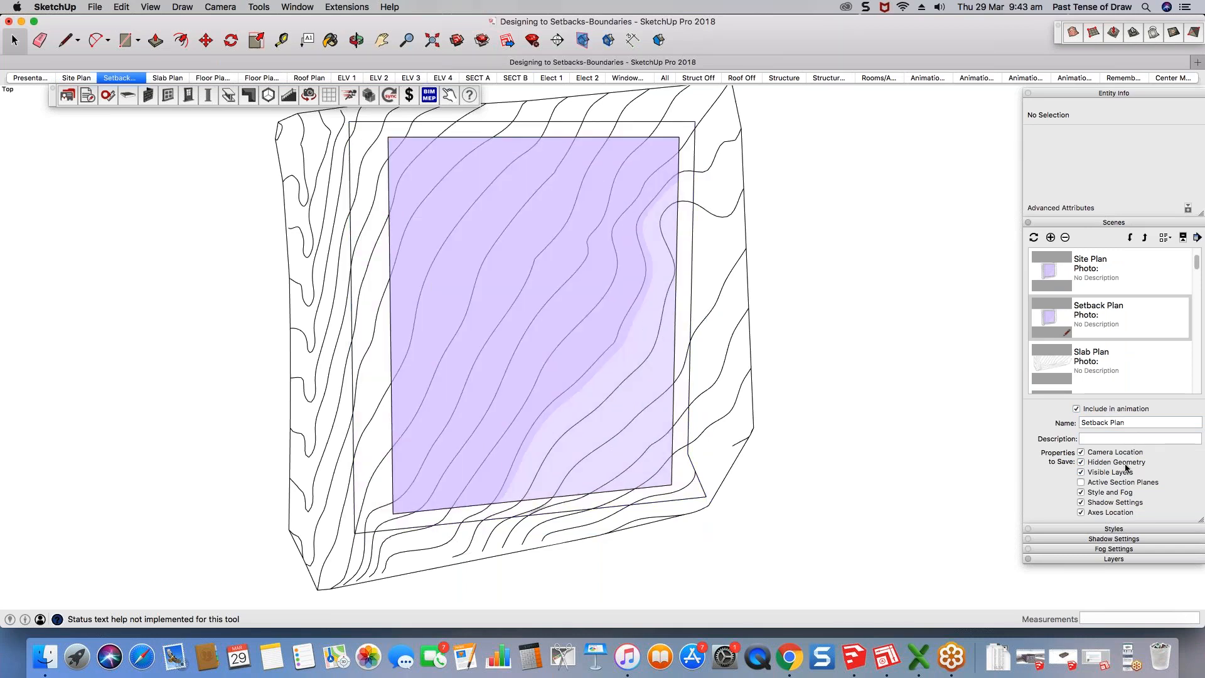
click(78, 78)
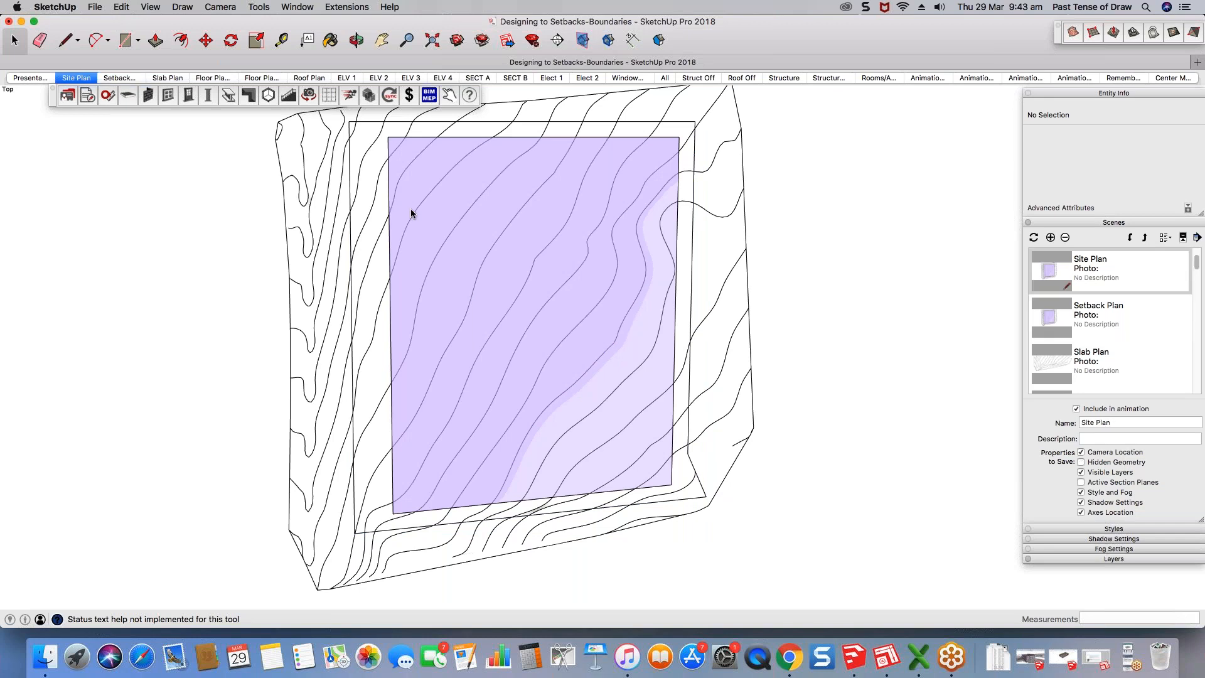
click(1105, 463)
right_click(70, 77)
Step: Hide the outer SITE volume in the Setback Plan scene, update that scene and compare it with the Site Plan scene
click(129, 78)
right_click(370, 240)
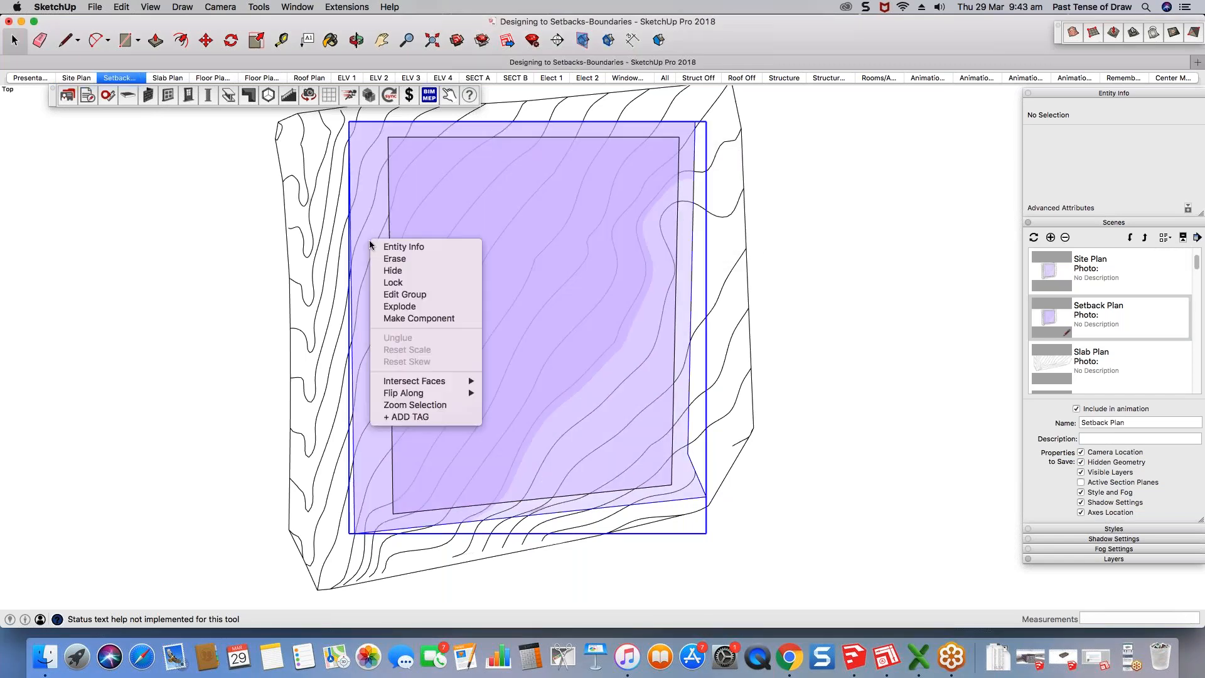
key(Return)
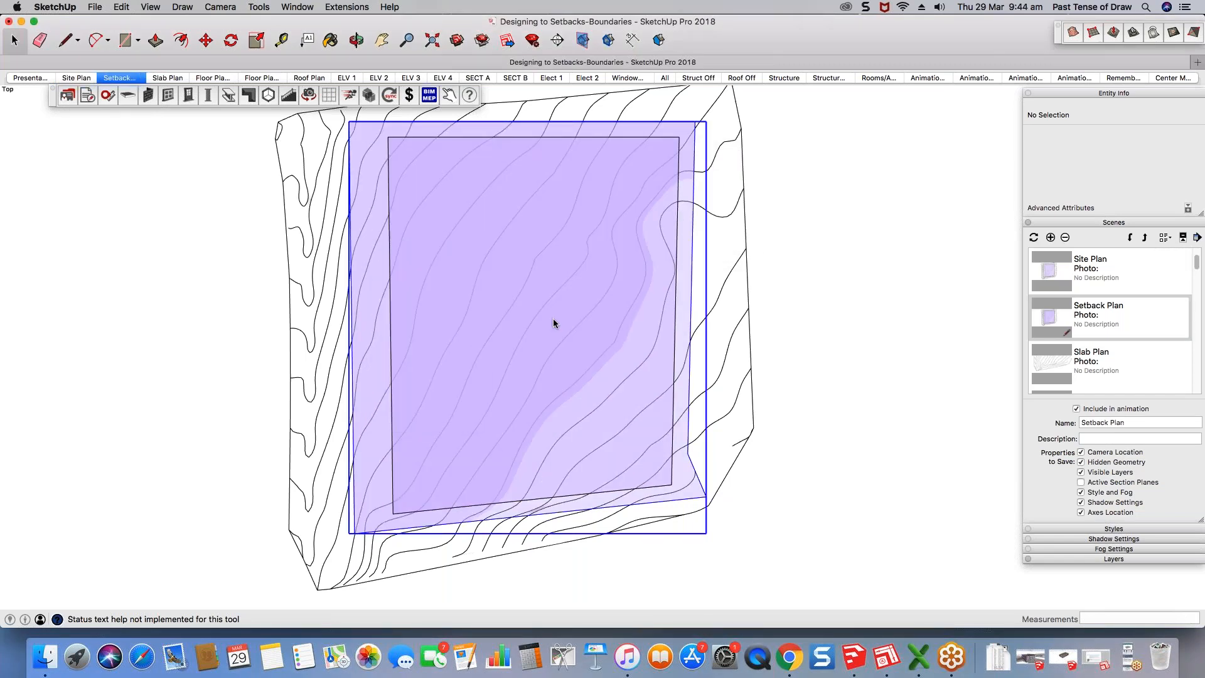
right_click(133, 80)
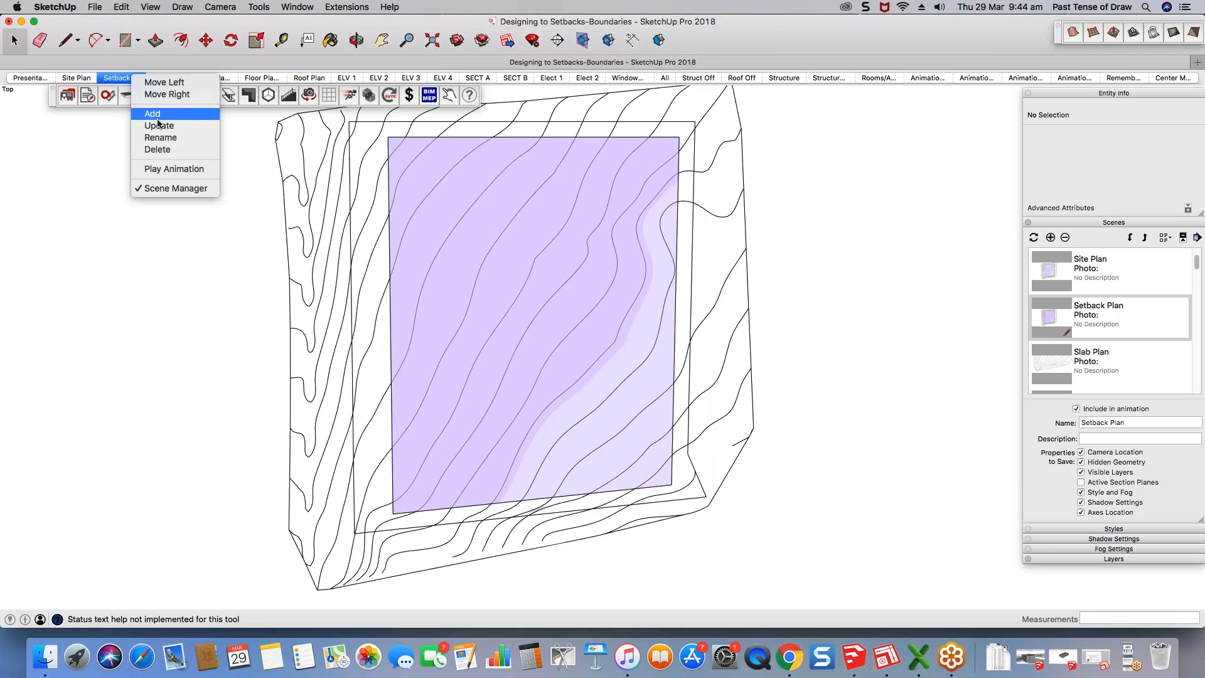
click(81, 78)
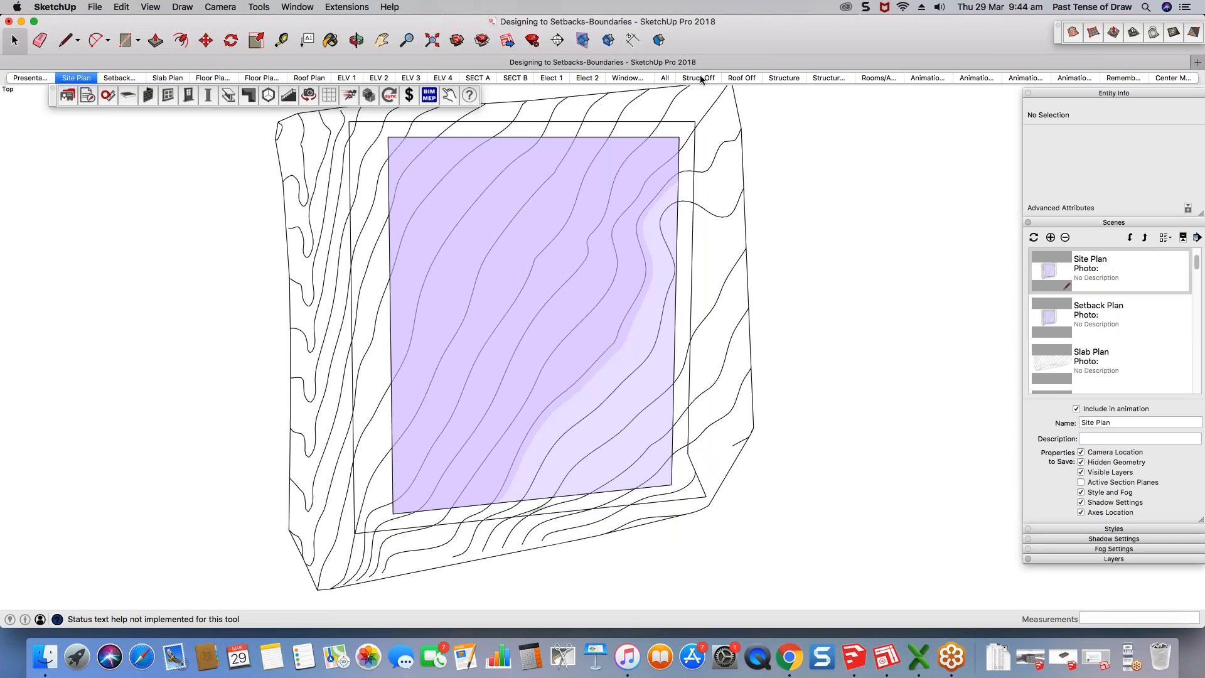
Step: In the All scene, open the setback volume's outer group and select the solid group inside it
click(665, 78)
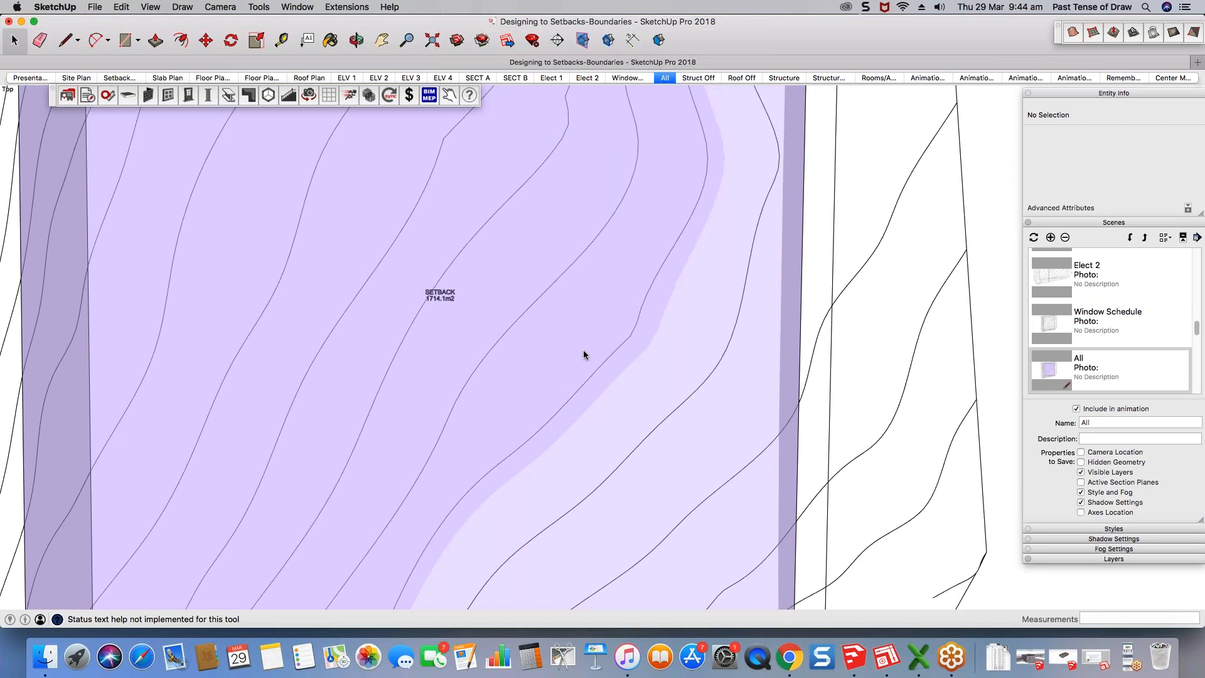
key(o)
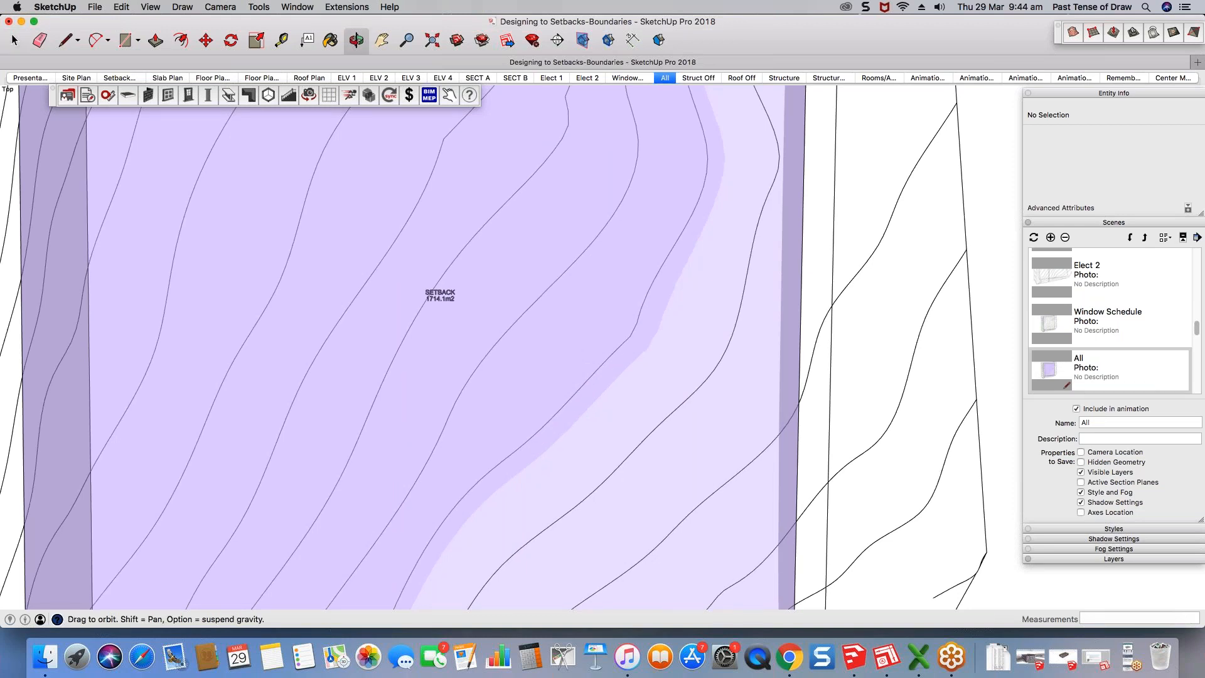
key(super+7)
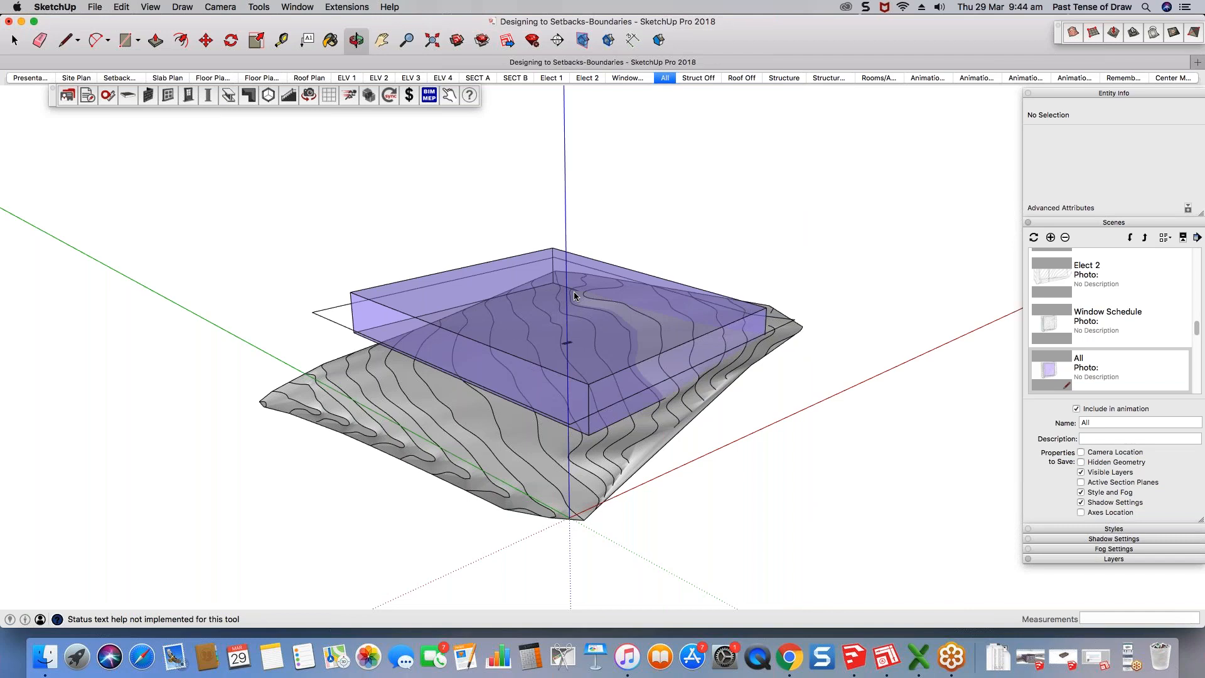
scroll(573, 295, up, 3)
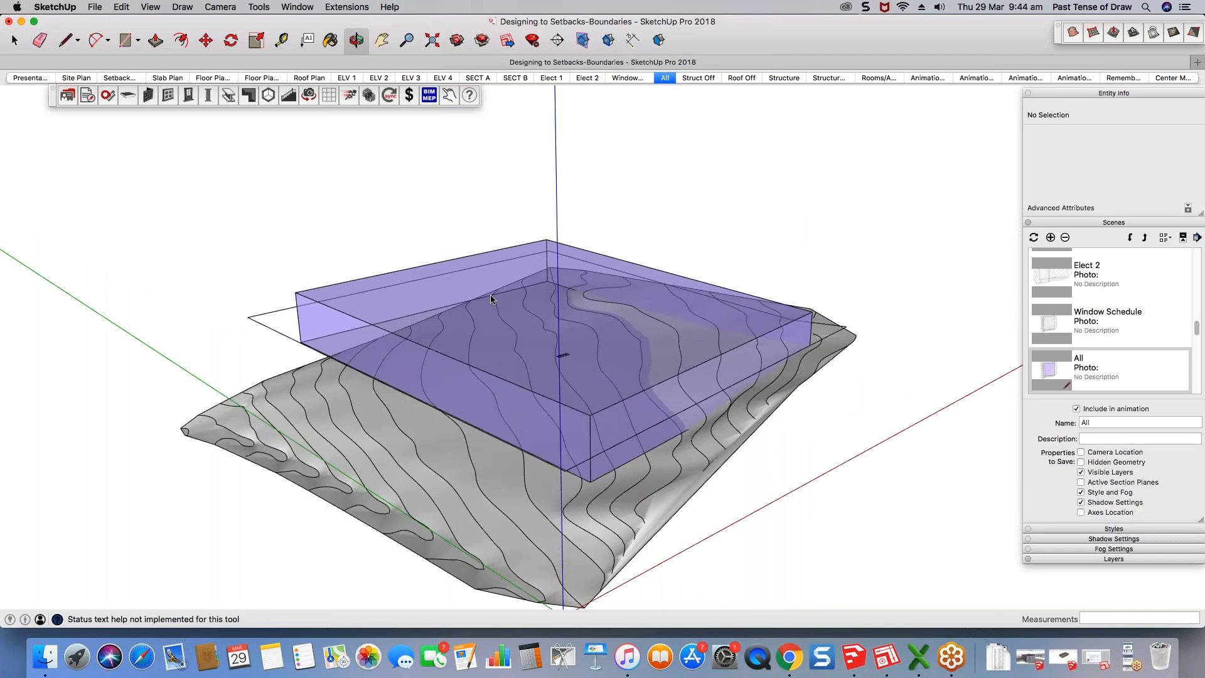
middle_drag(491, 299, 338, 373)
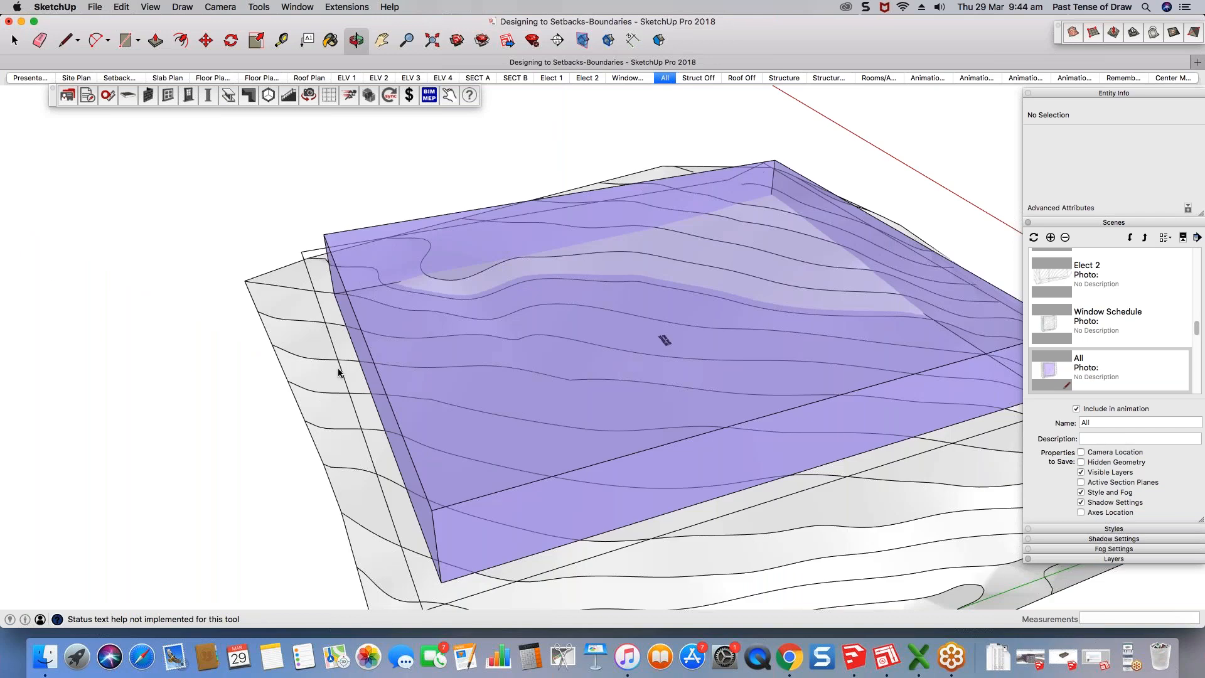
scroll(382, 439, up, 5)
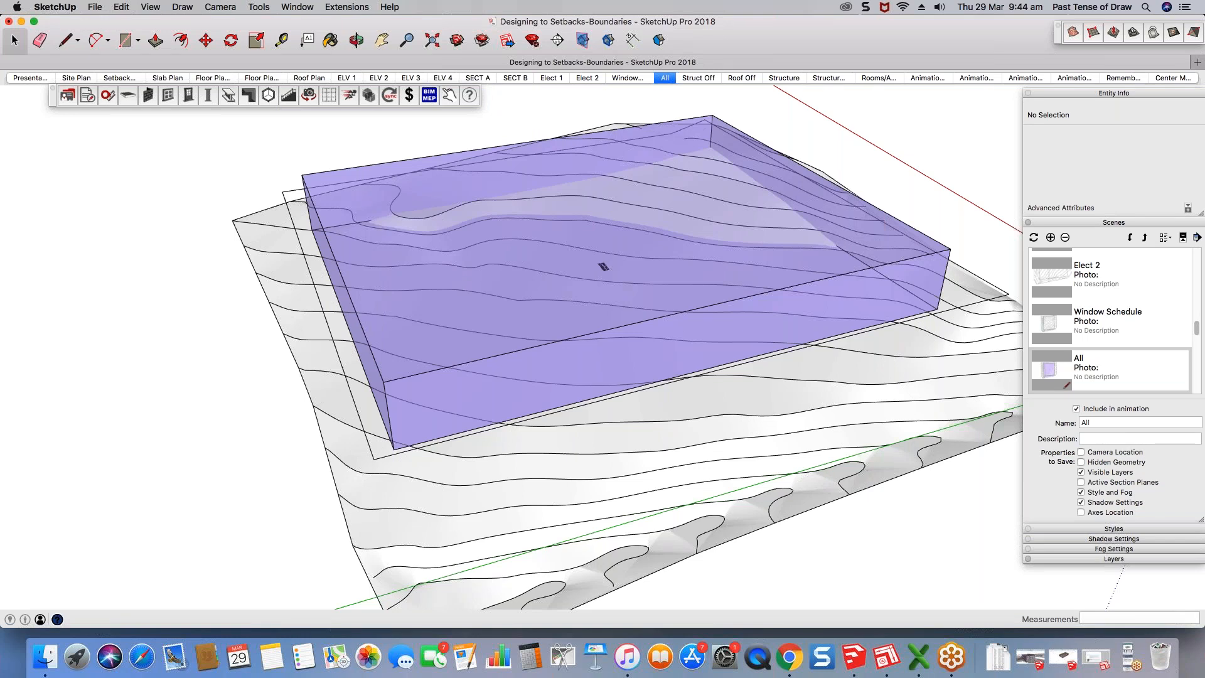
click(411, 361)
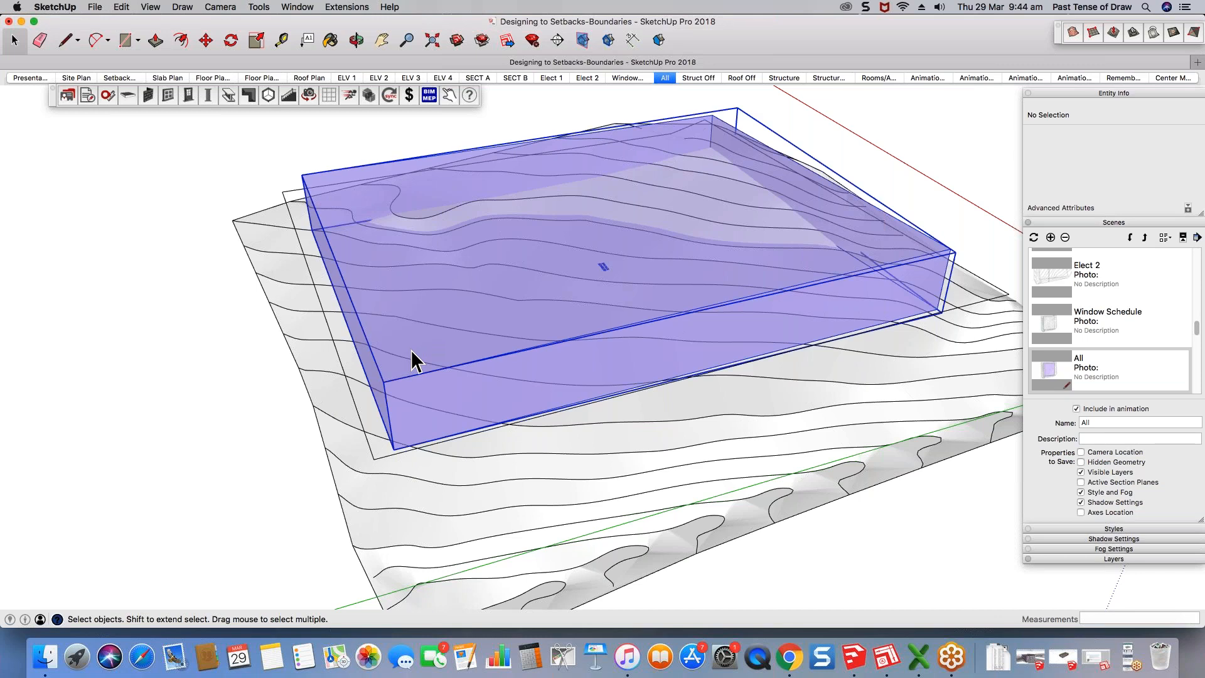
double_click(427, 353)
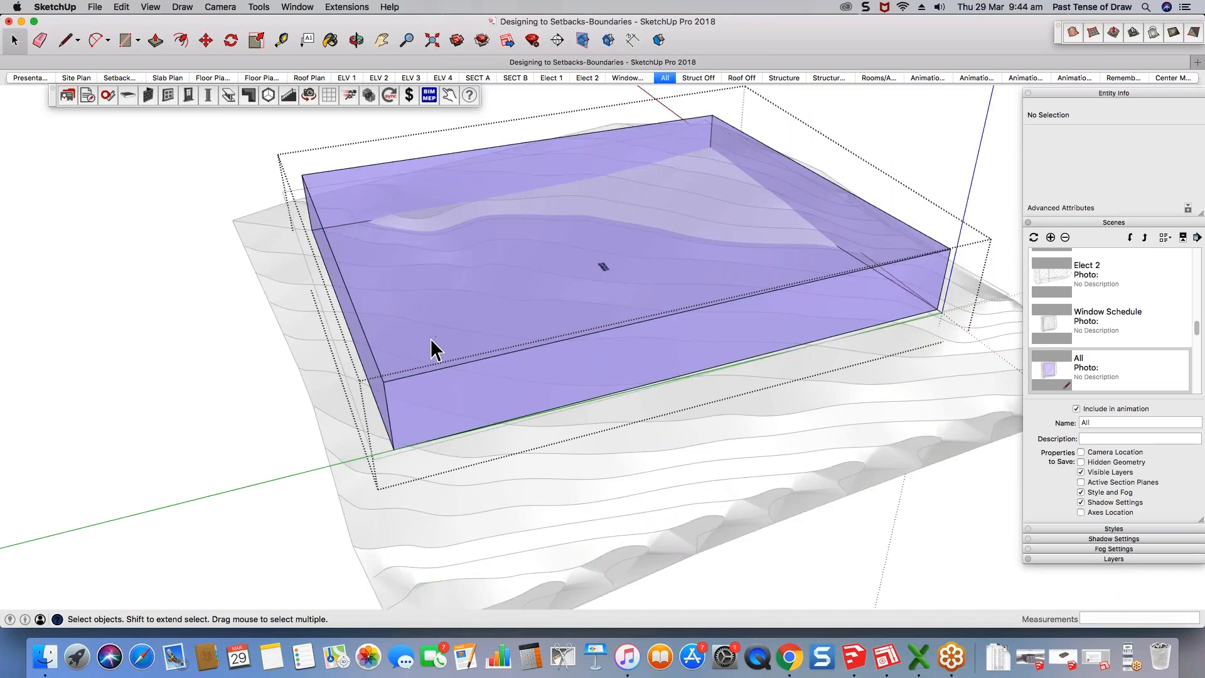
click(430, 347)
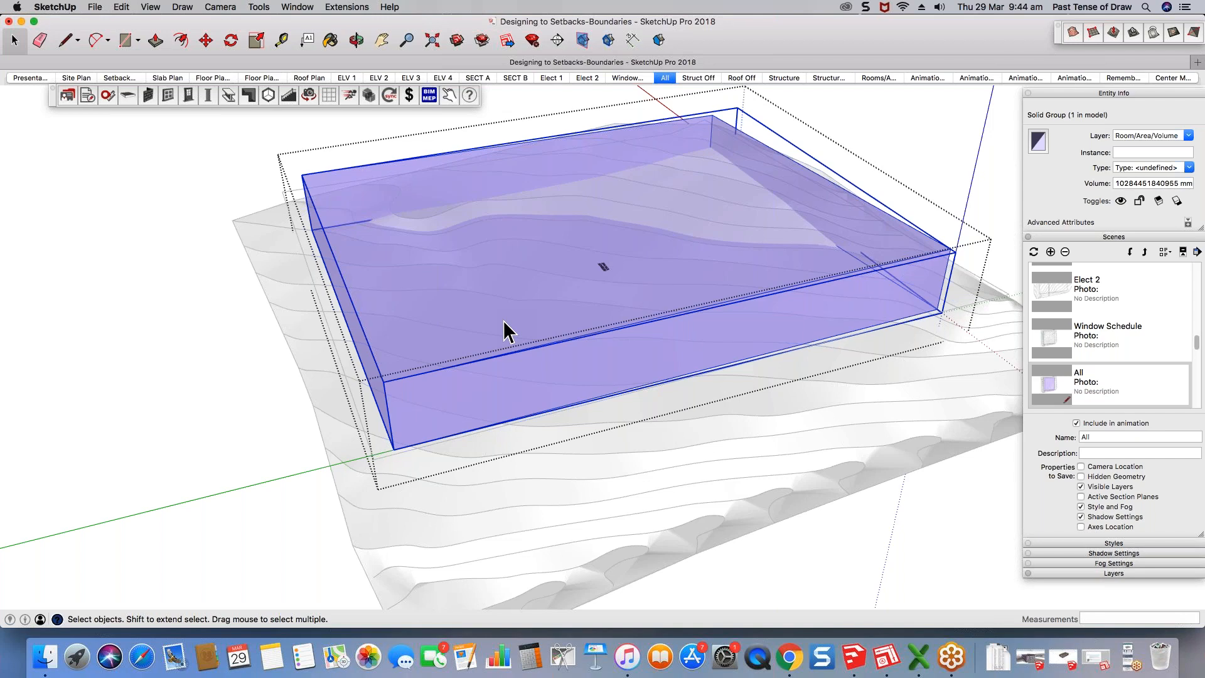
Step: Paint the selected setback solid with the Ice colour at 45% opacity
middle_drag(503, 320, 513, 320)
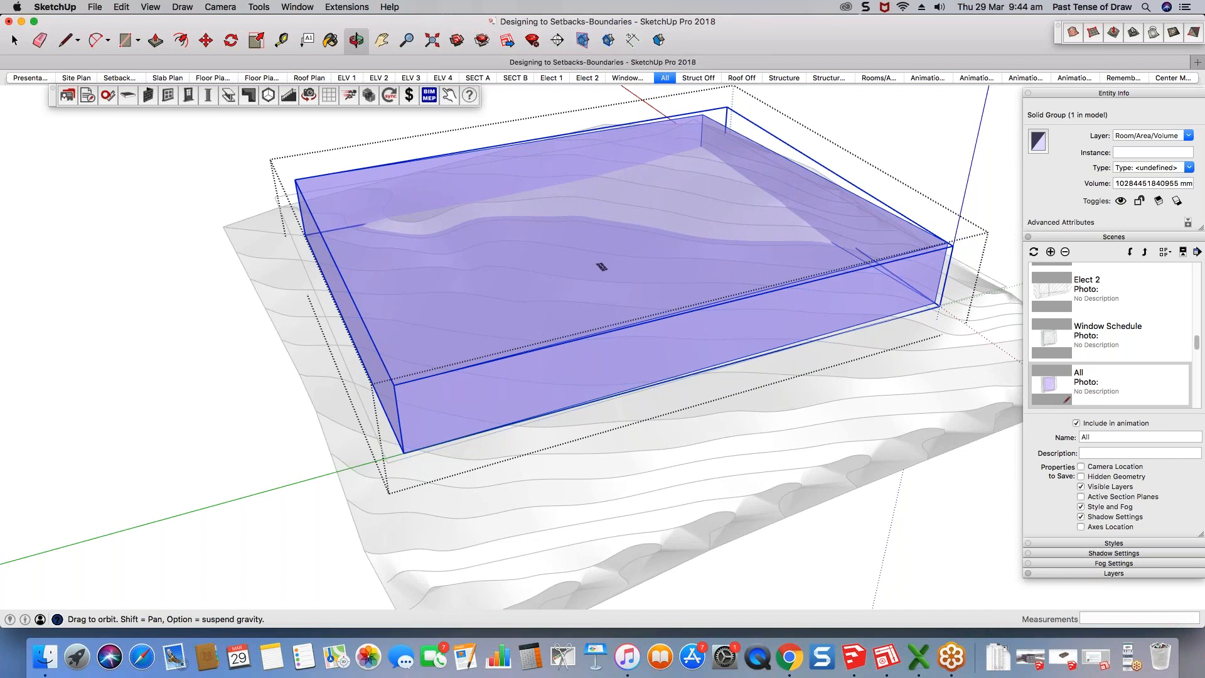
middle_drag(514, 321, 646, 231)
key(b)
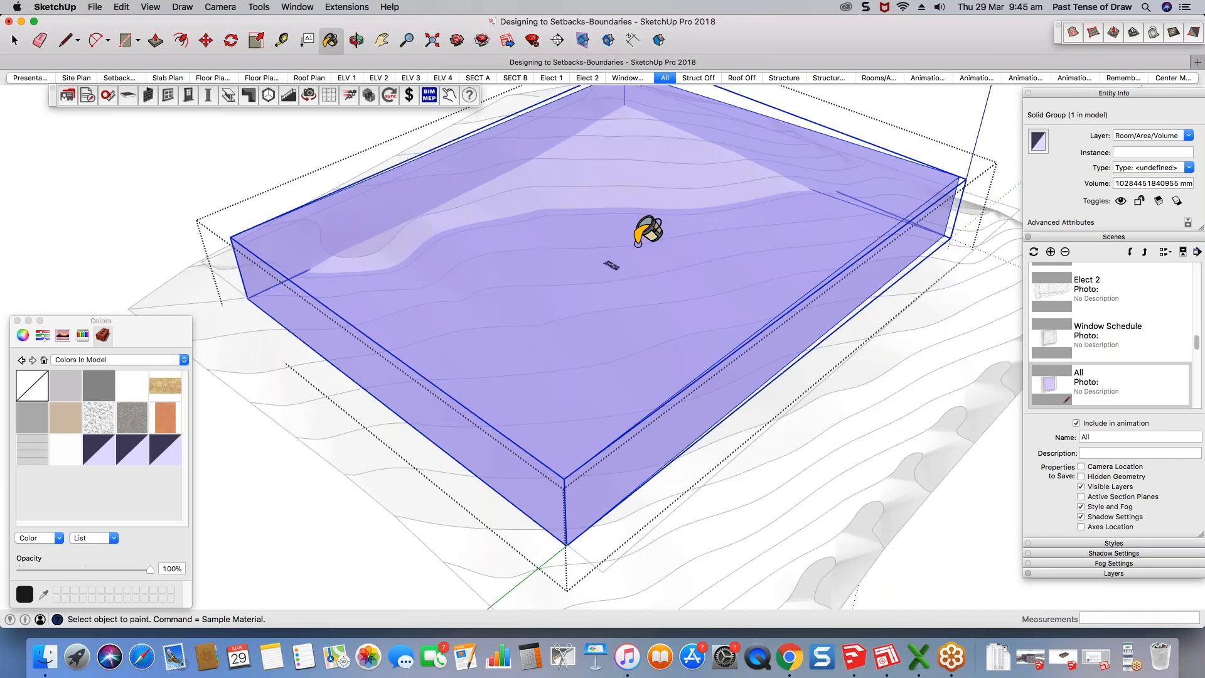
scroll(638, 243, up, 5)
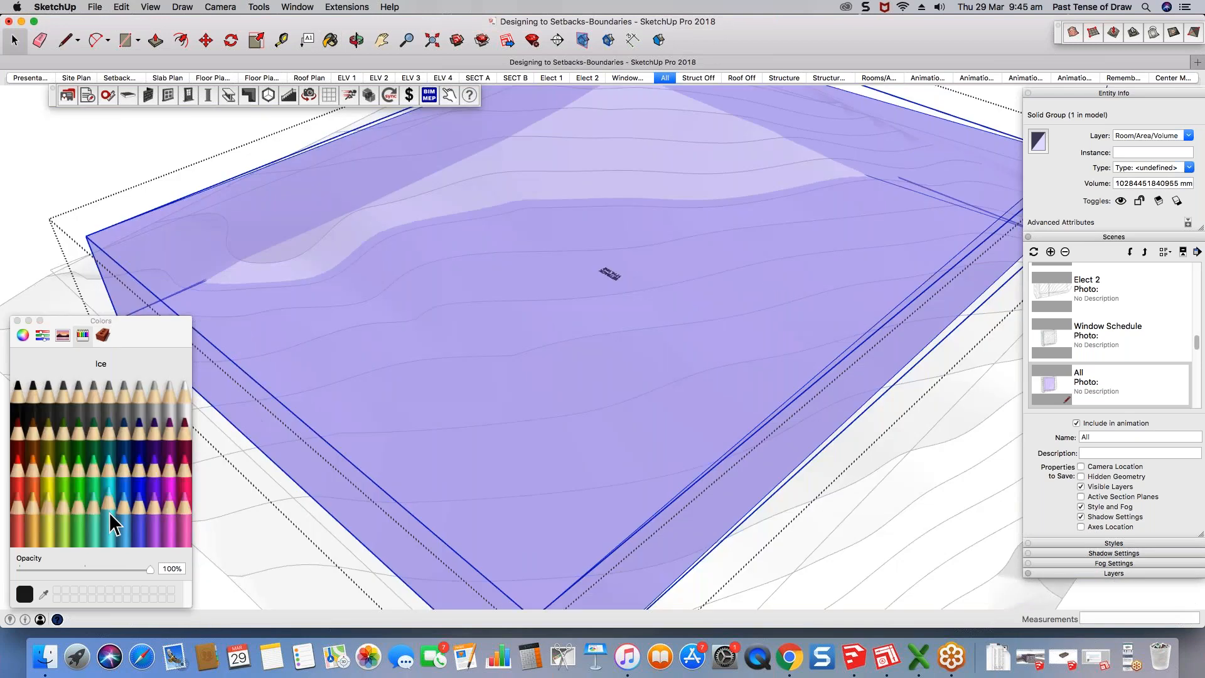
click(107, 512)
drag(150, 570, 78, 570)
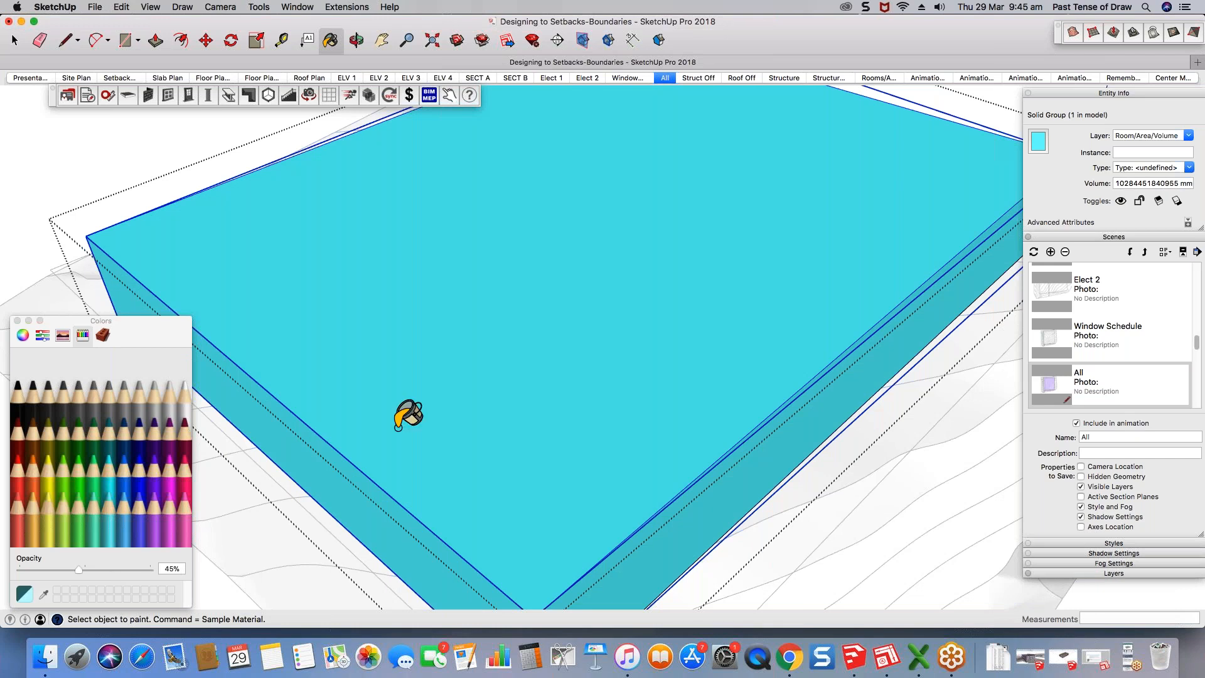
click(464, 395)
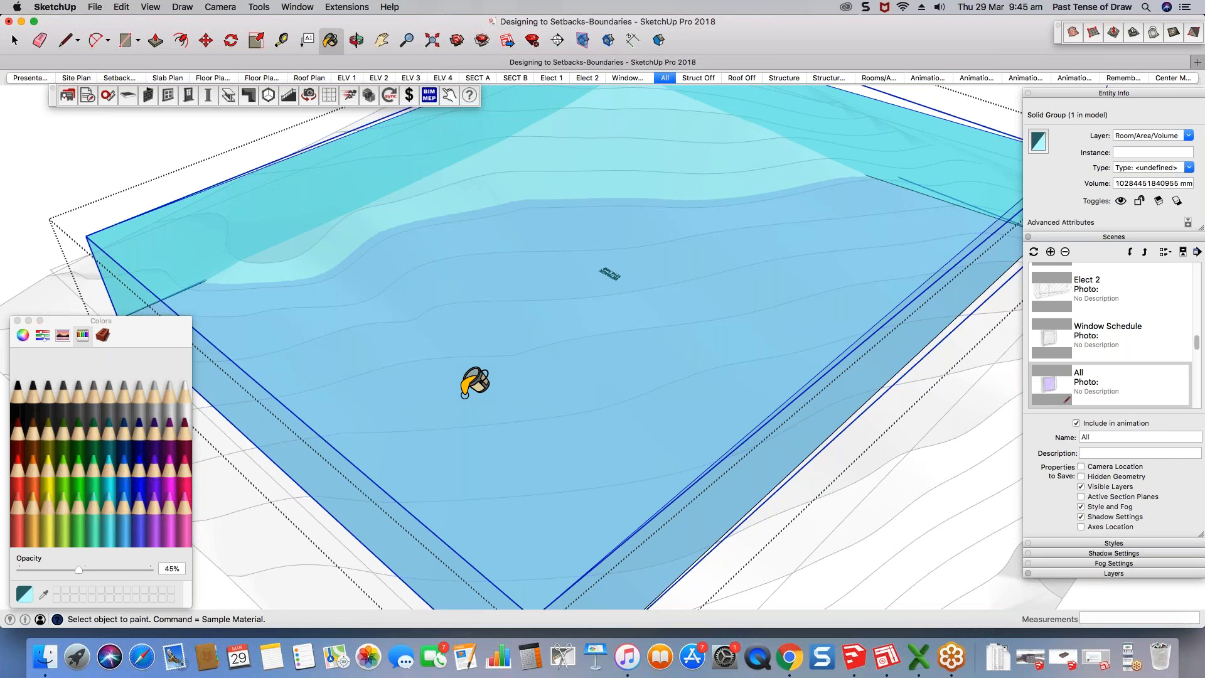
middle_drag(464, 396, 492, 333)
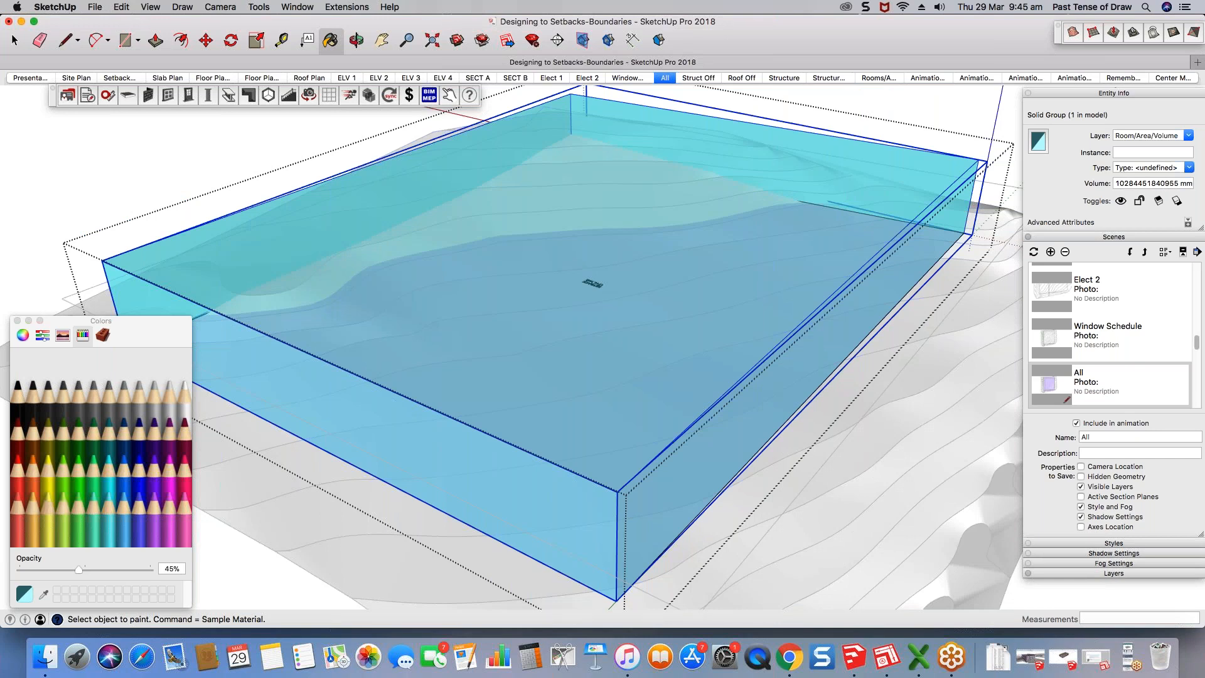
scroll(592, 283, down, 5)
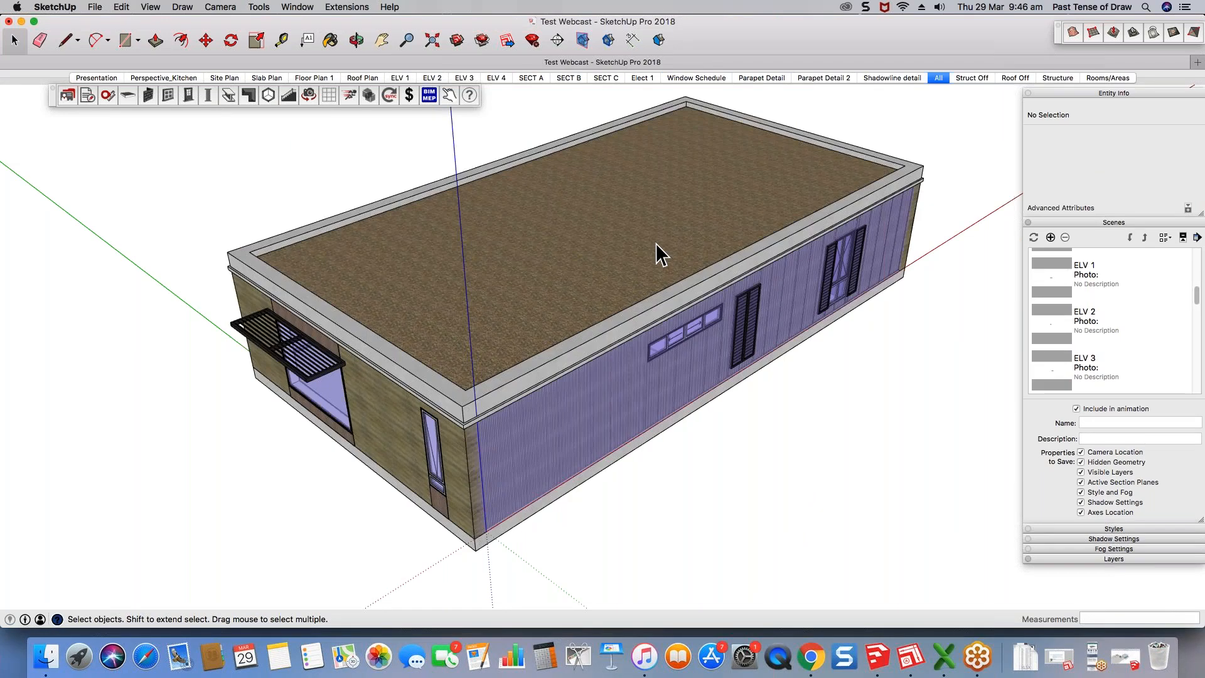
Step: Switch to LayOut to show the INTRO page of the webcast document
click(939, 662)
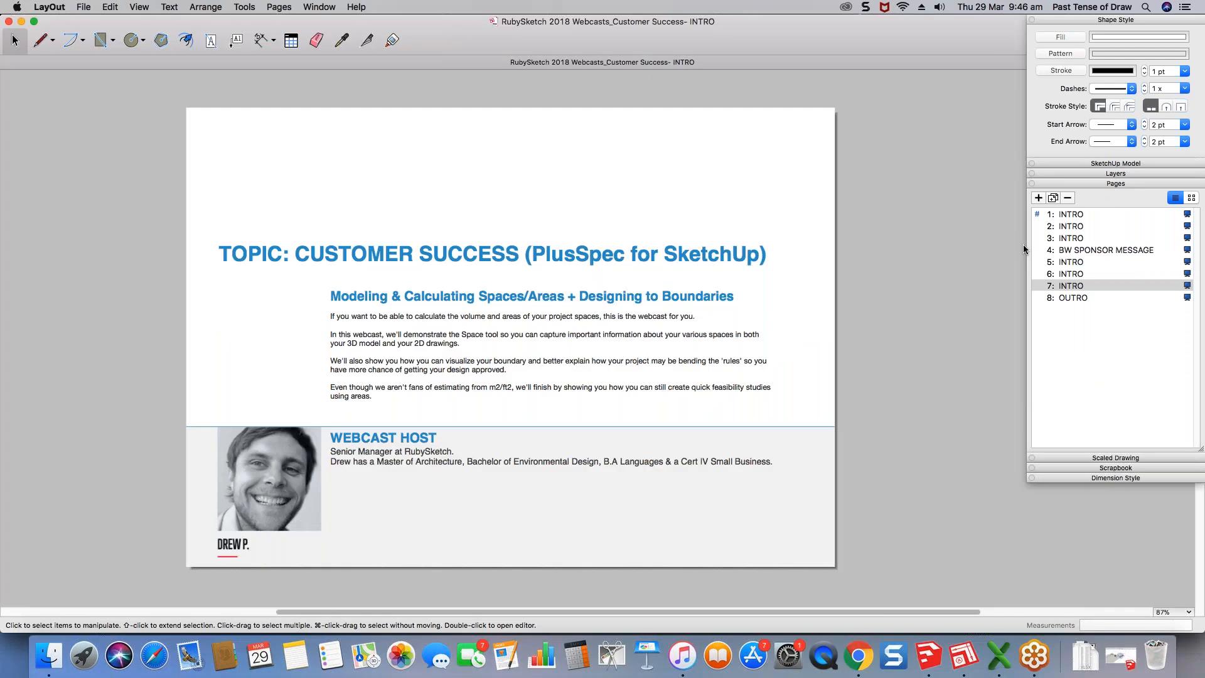
click(1012, 366)
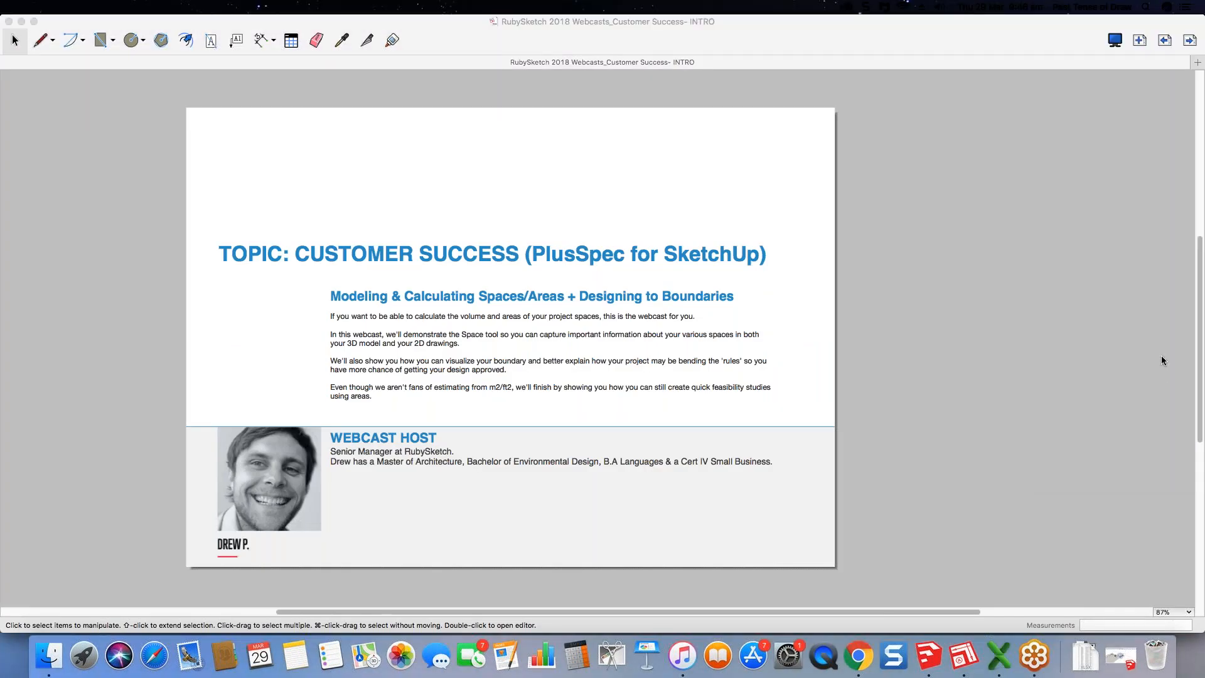
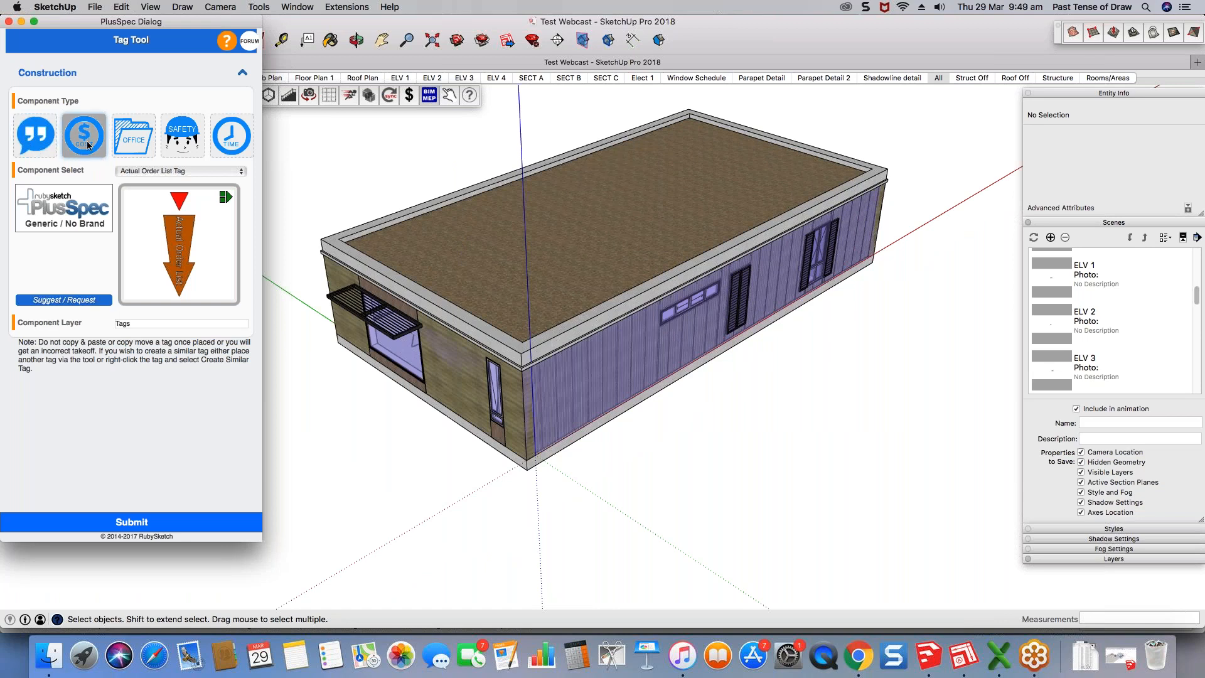
Step: Look through the Tag Tool's time tags and choose the Excavations & Trenches Tag from the safety tags
click(237, 156)
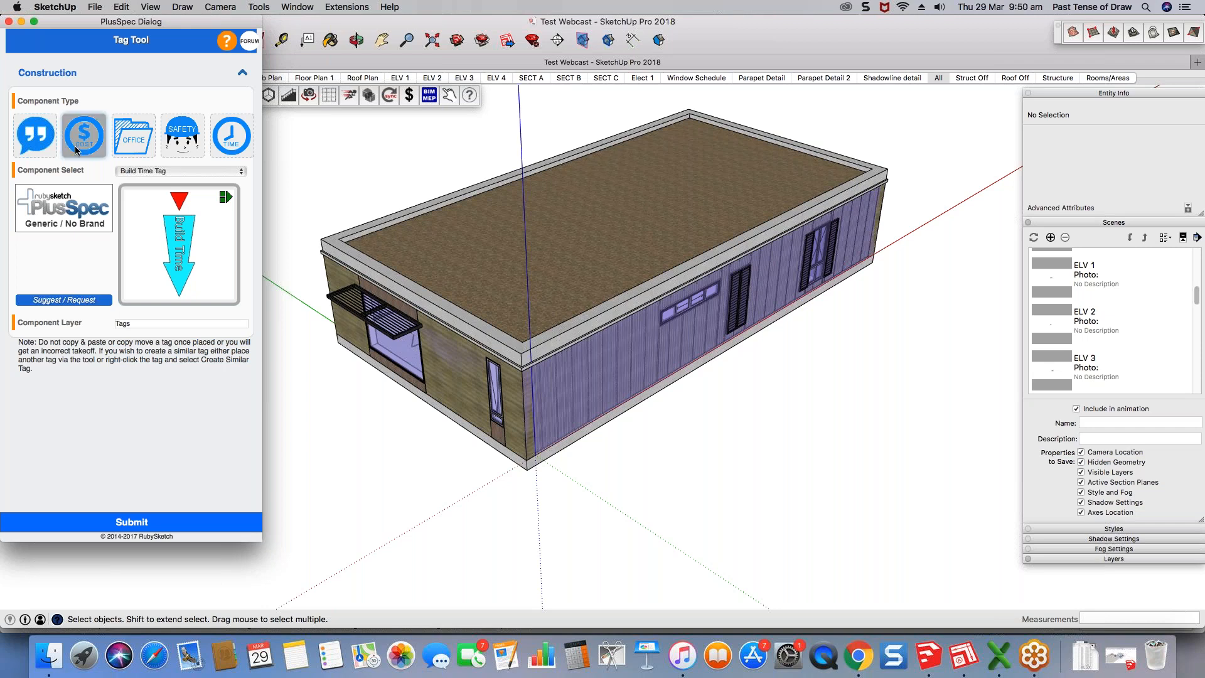
click(151, 171)
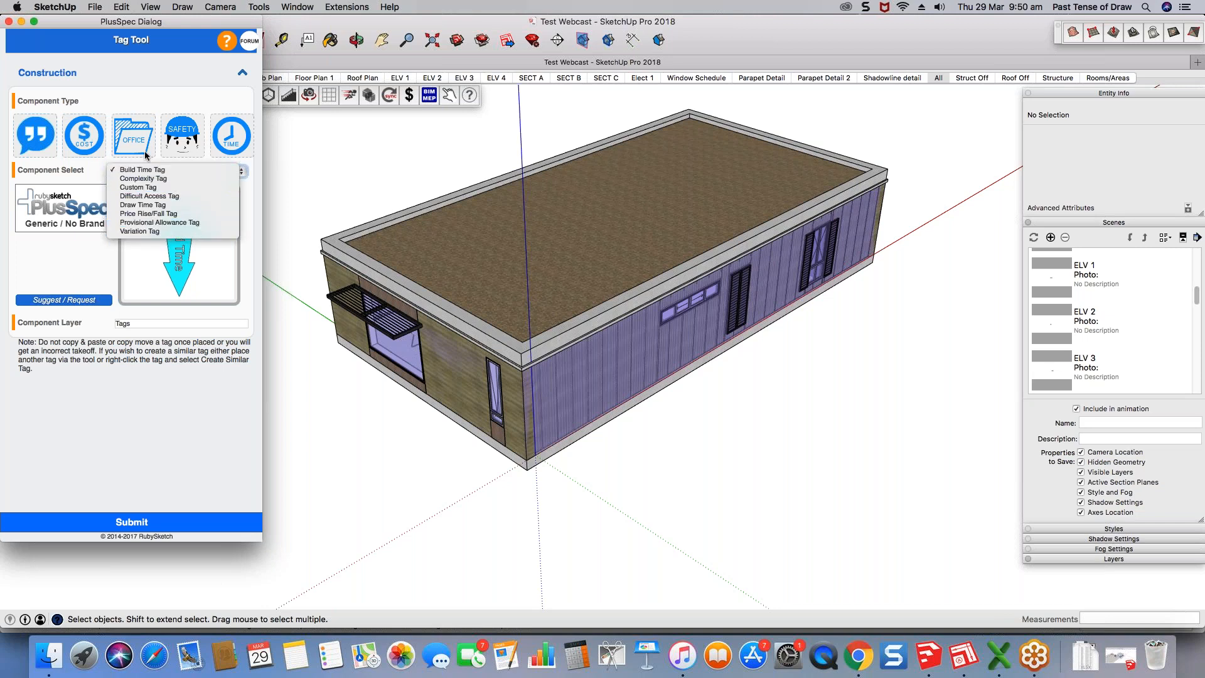
click(175, 129)
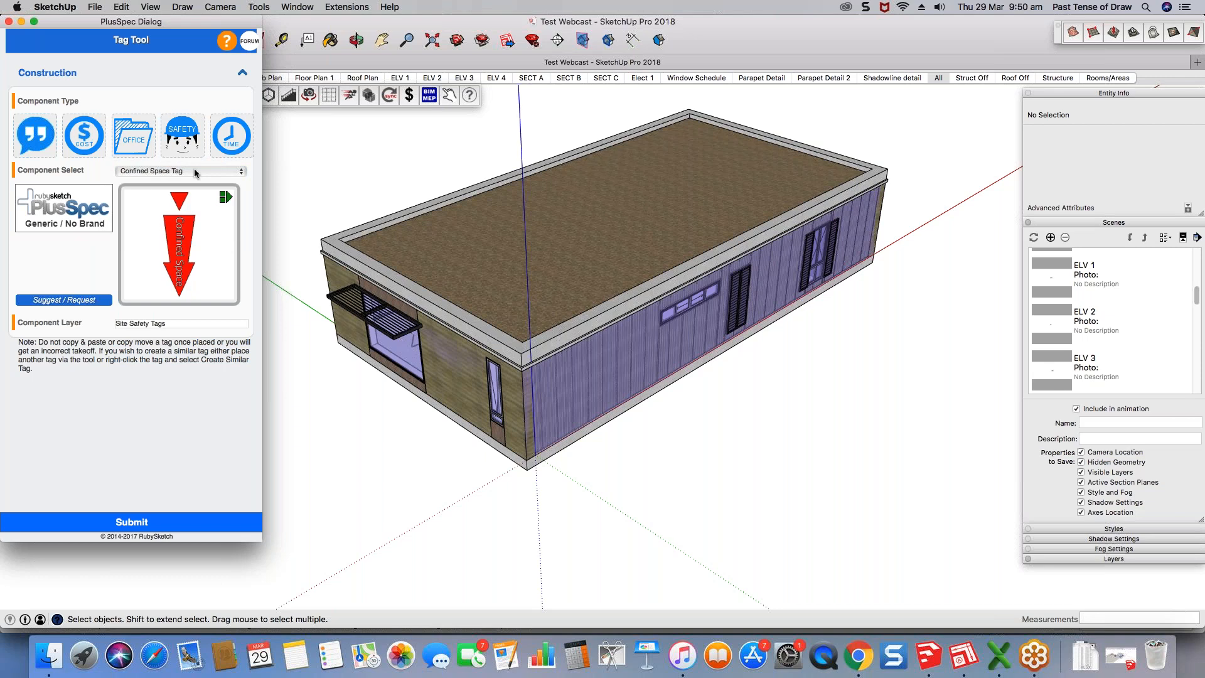
click(194, 169)
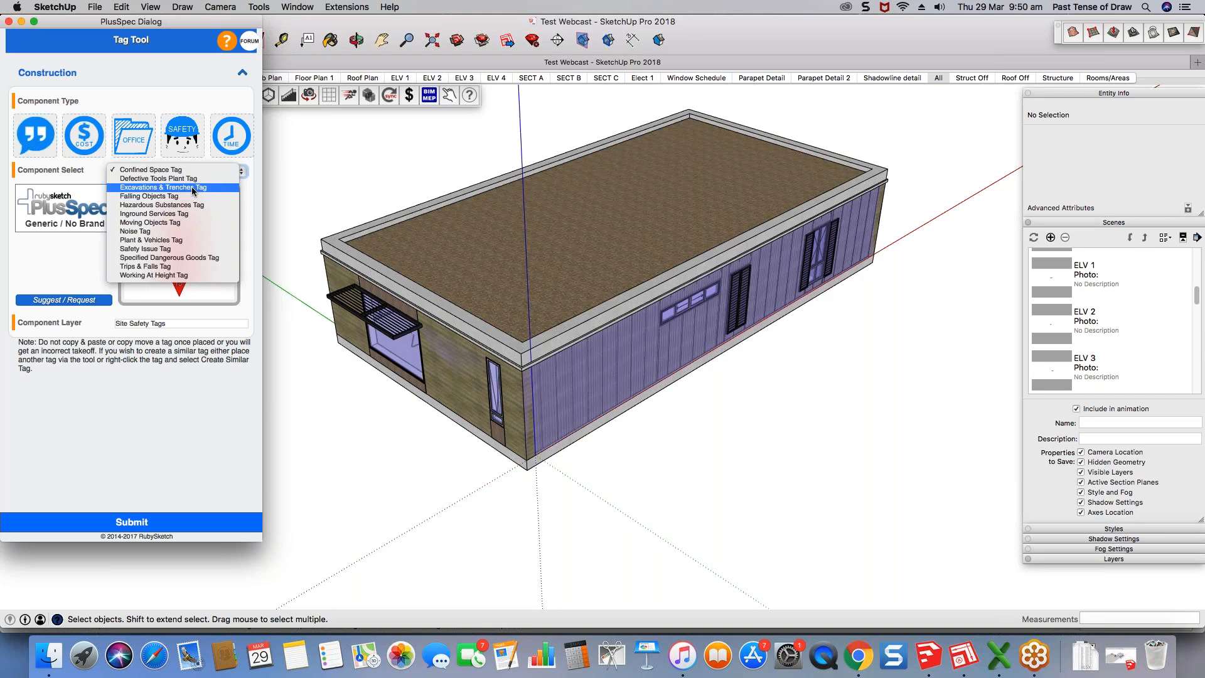
click(191, 187)
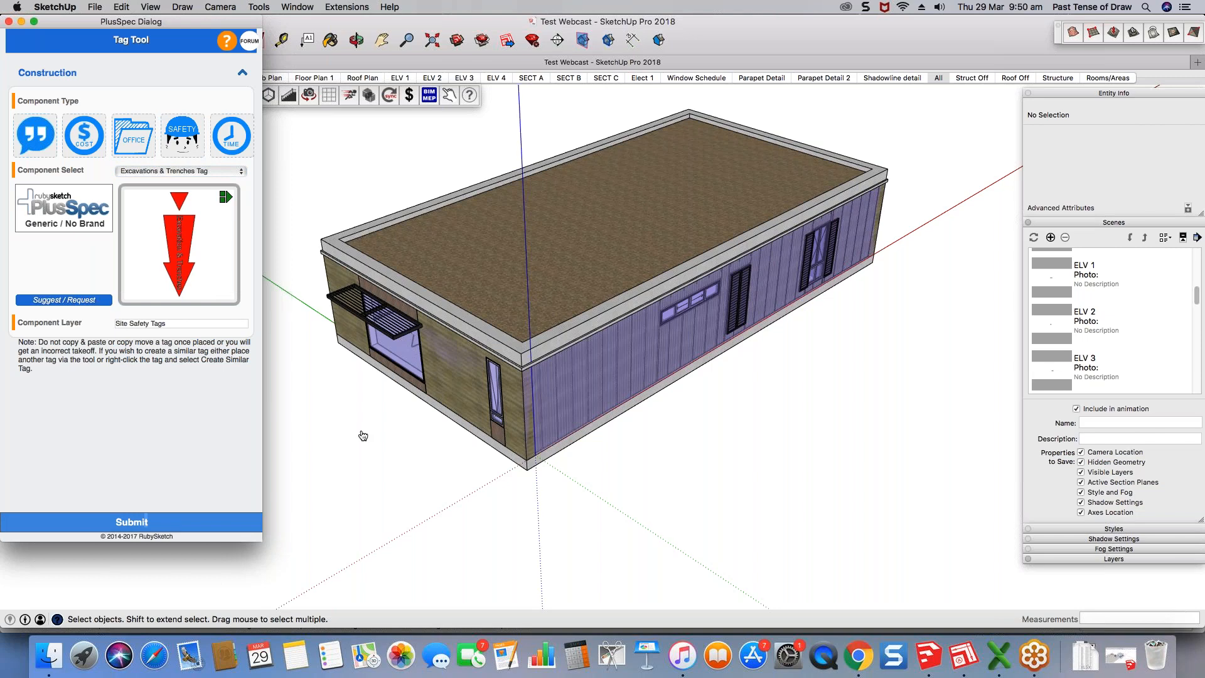
Step: Place the Excavations & Trenches tag beside the end of the building with the shaded window
scroll(363, 435, down, 1)
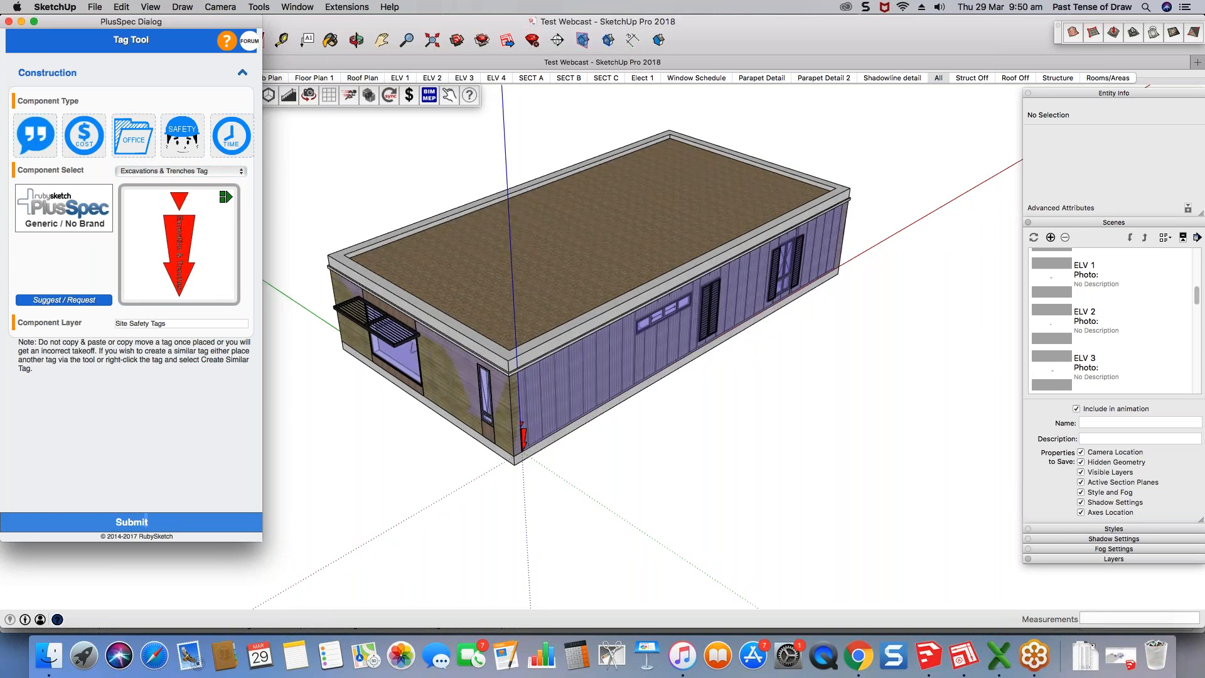
scroll(365, 412, down, 2)
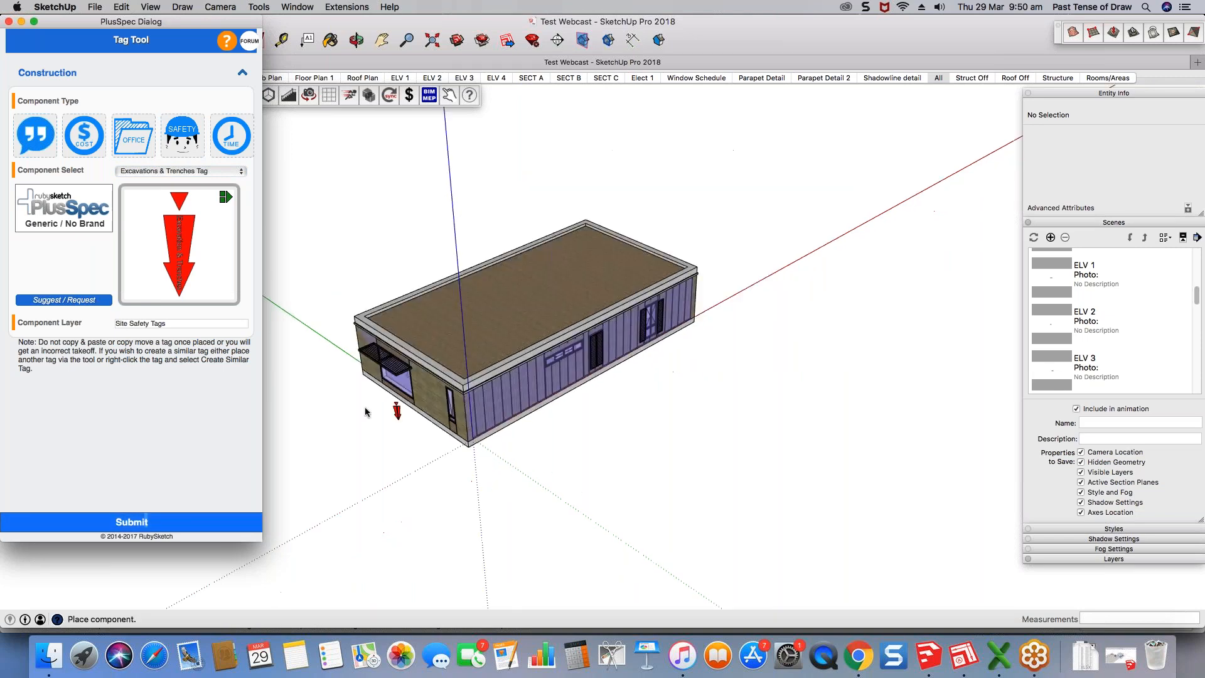
click(296, 377)
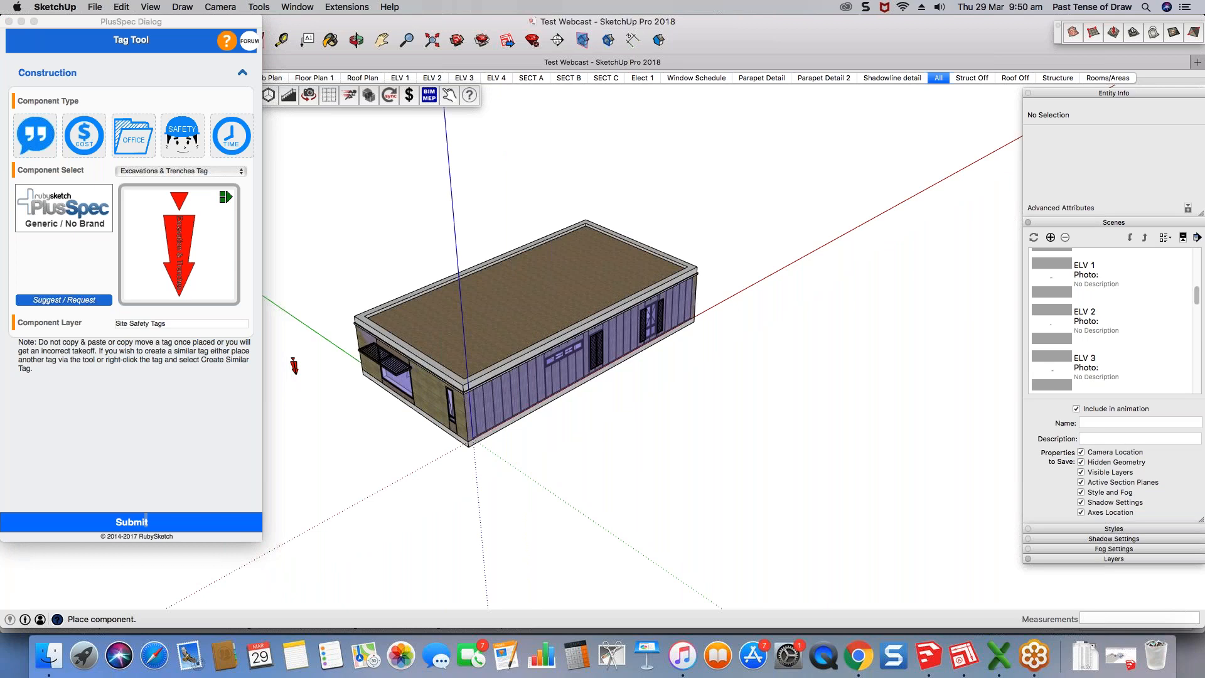
scroll(903, 392, down, 2)
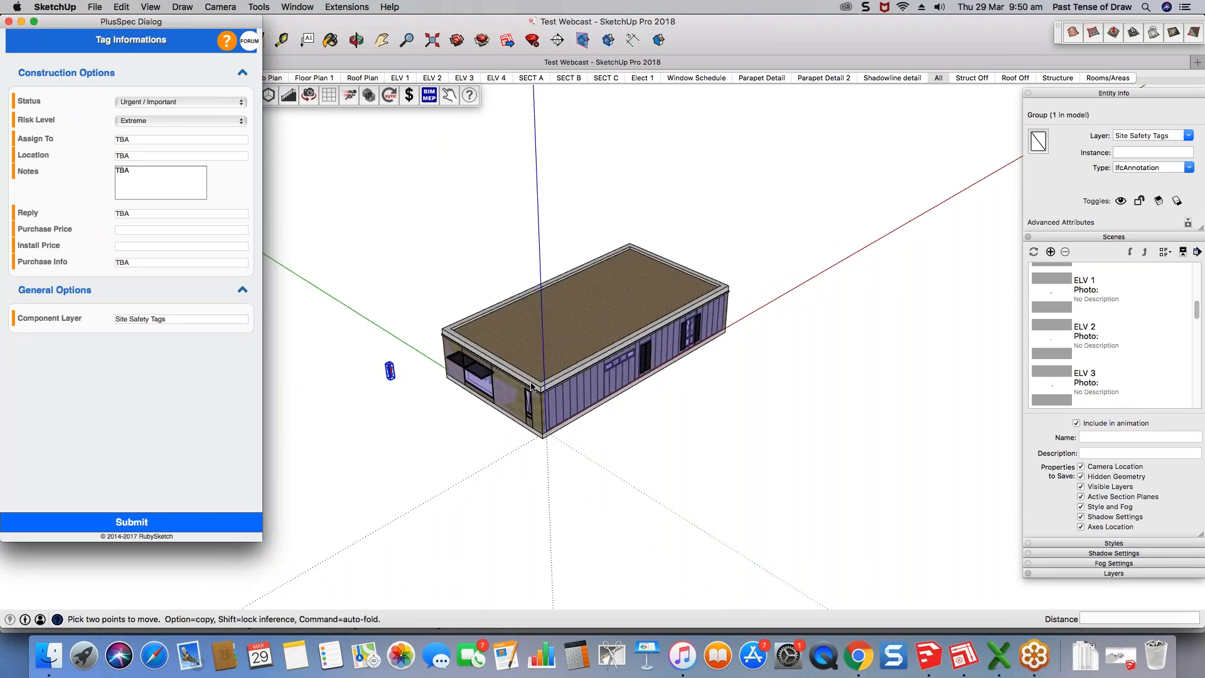
scroll(388, 373, up, 10)
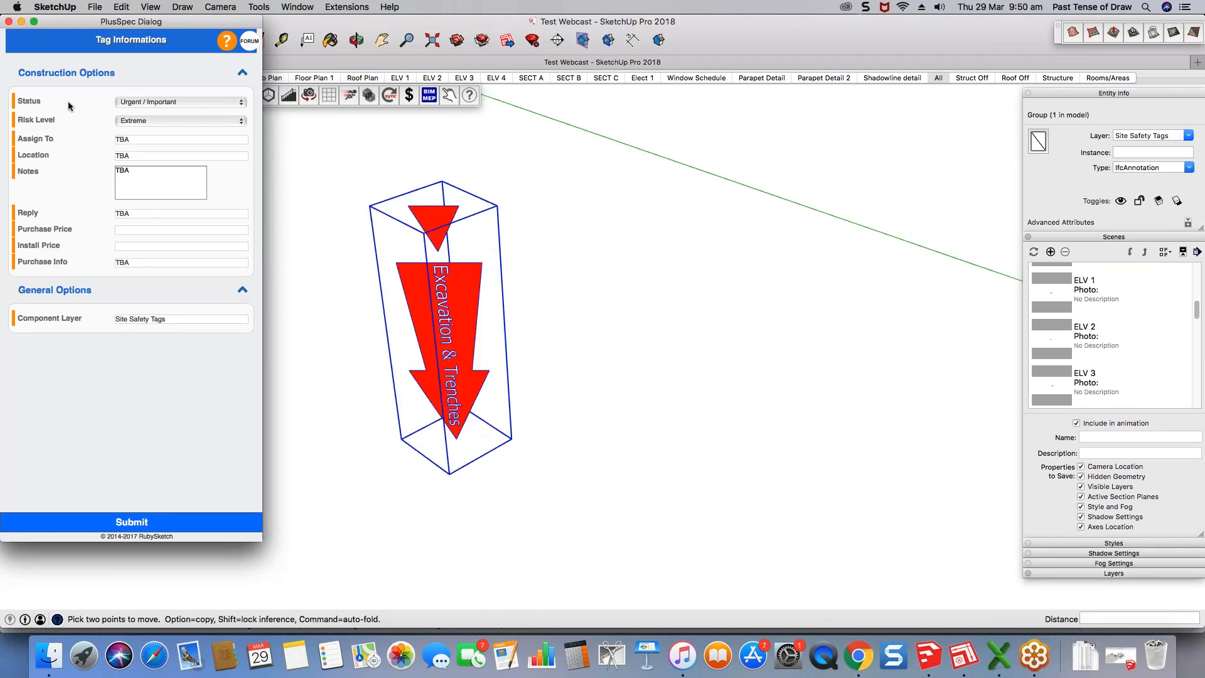
Step: Review the excavation tag's Status and Risk Level options and its Reply and Purchase Price fields, and close the tag dialogs
click(168, 102)
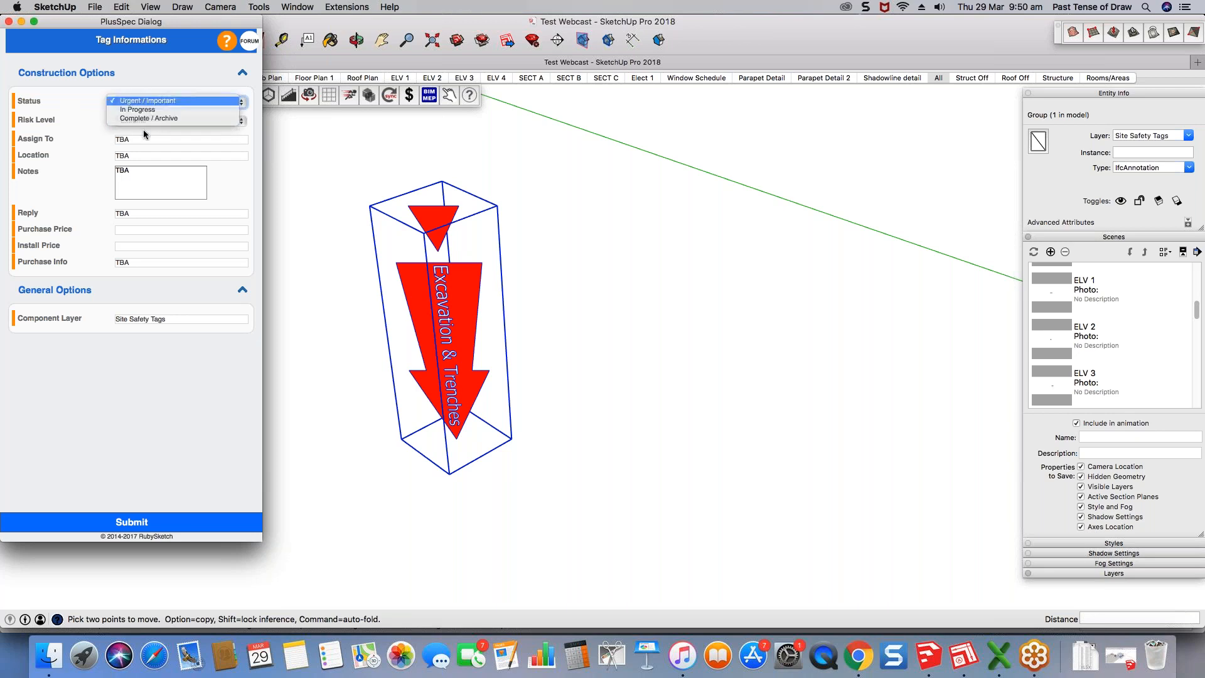
click(133, 101)
click(130, 120)
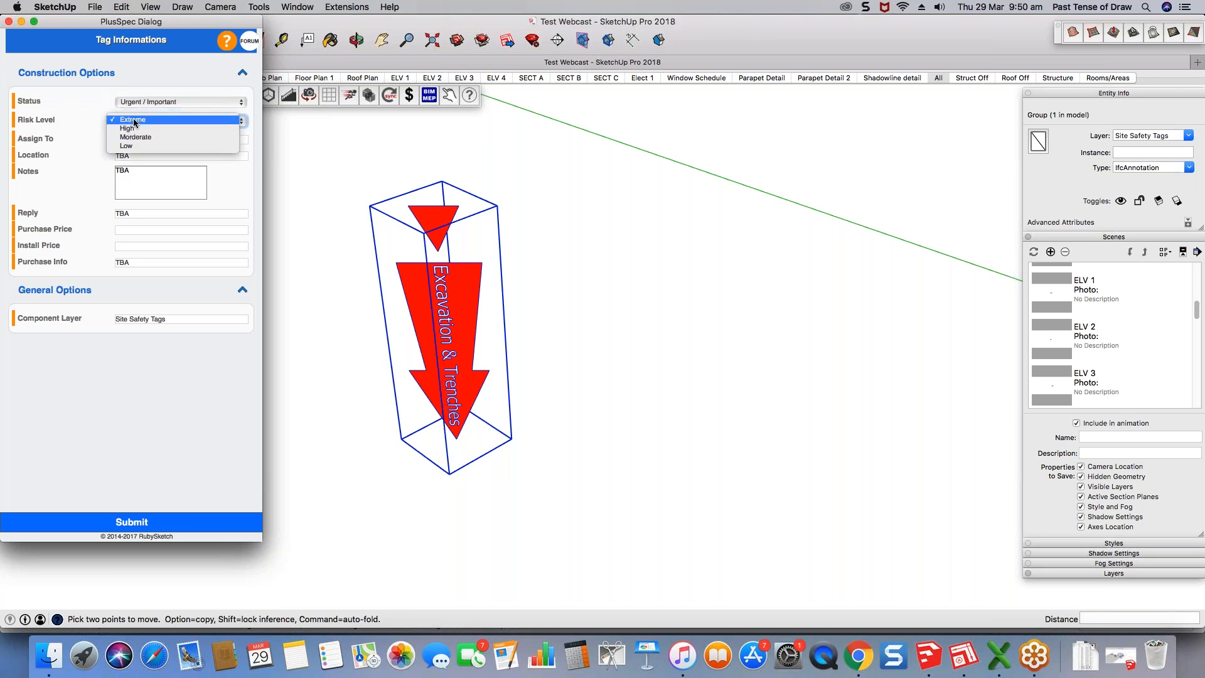
click(132, 120)
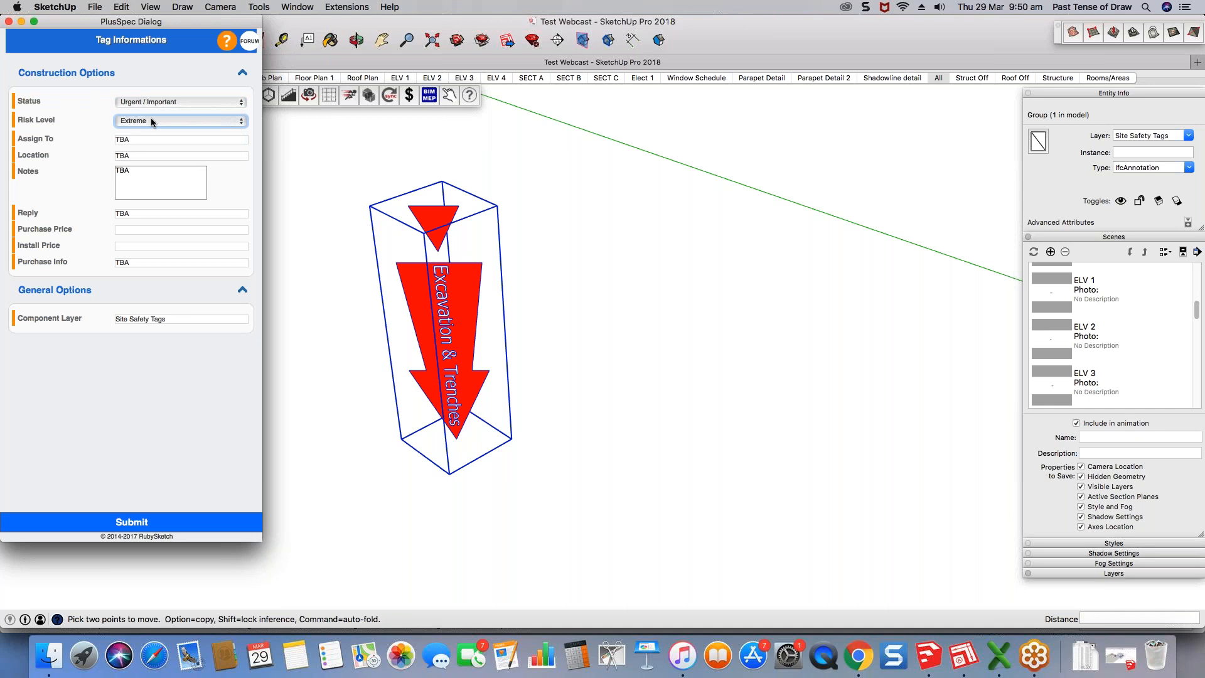
double_click(115, 213)
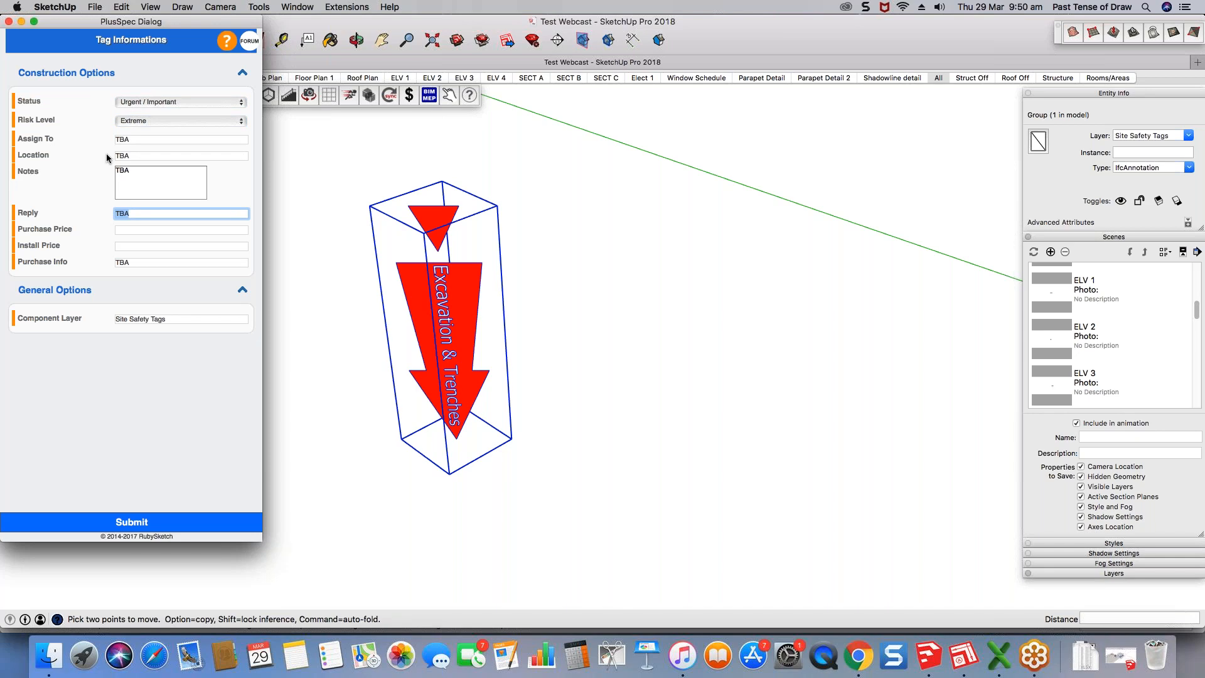
key(Tab)
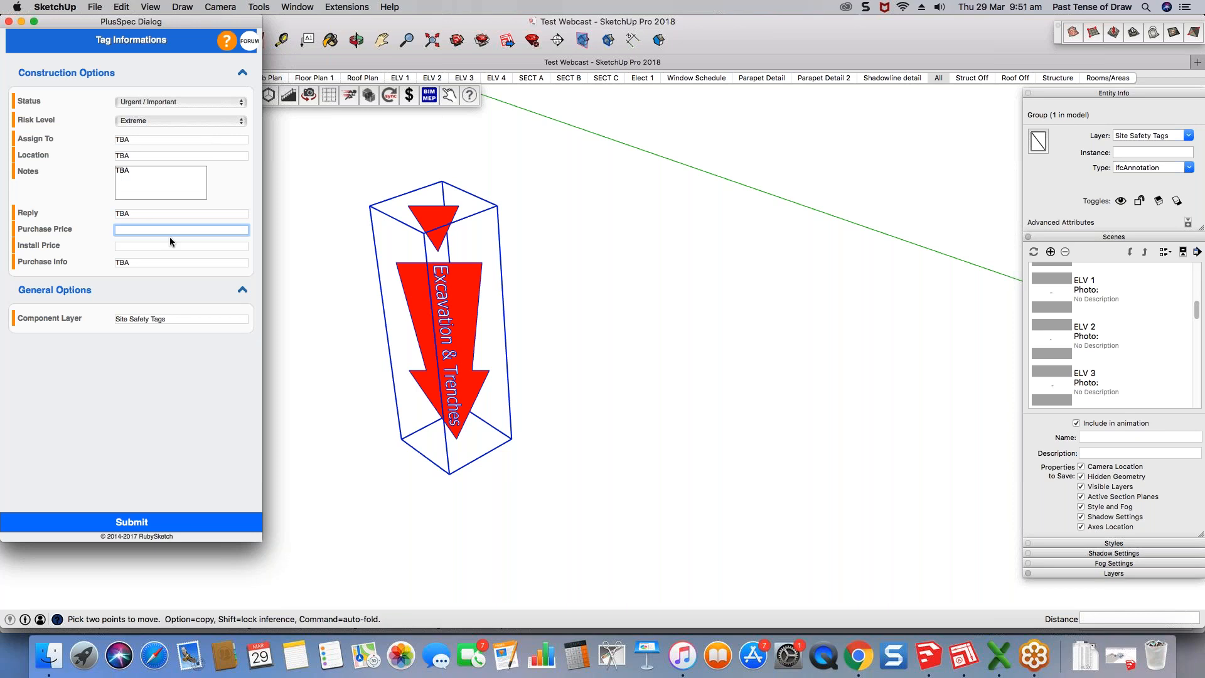
click(9, 23)
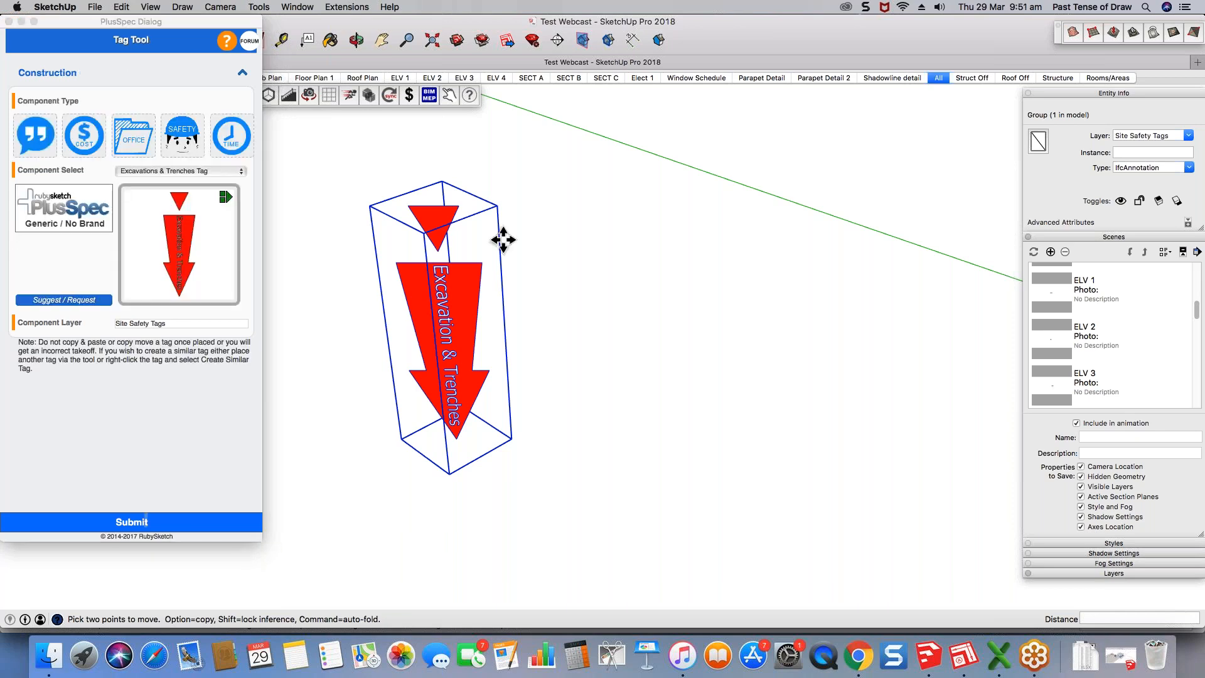
click(9, 22)
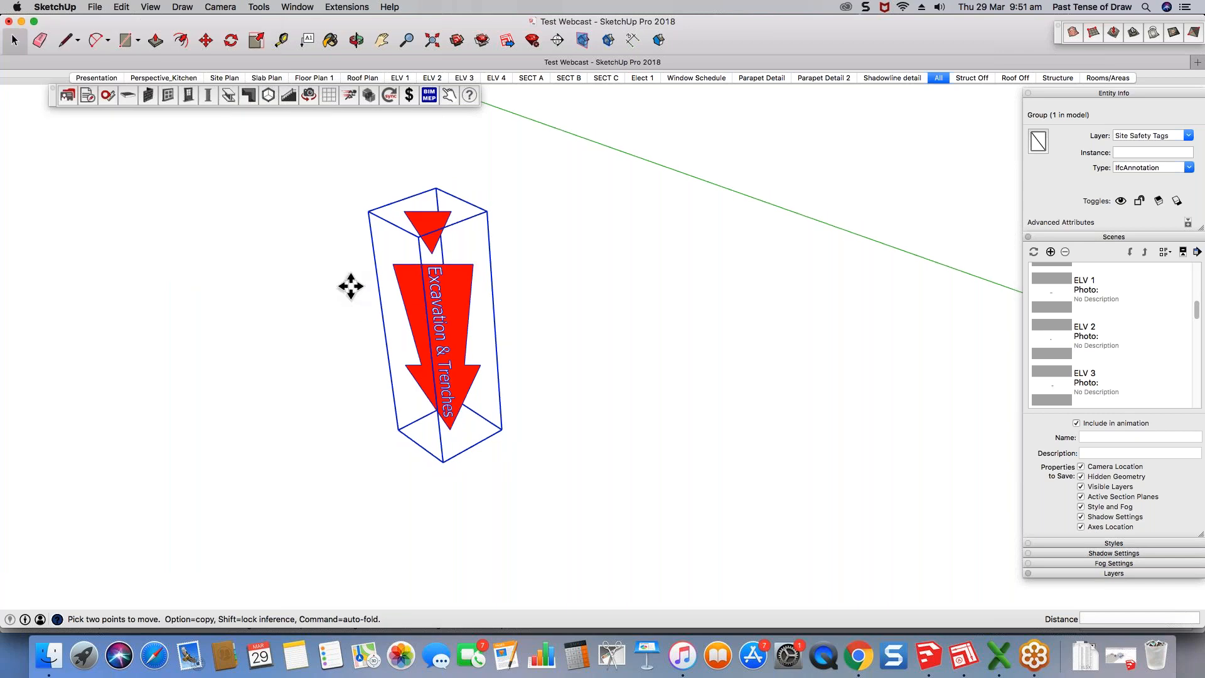
Step: Draw a rectangle about 5797 mm by 9946 mm on the ground outside the building, near the safety tag
scroll(351, 286, down, 3)
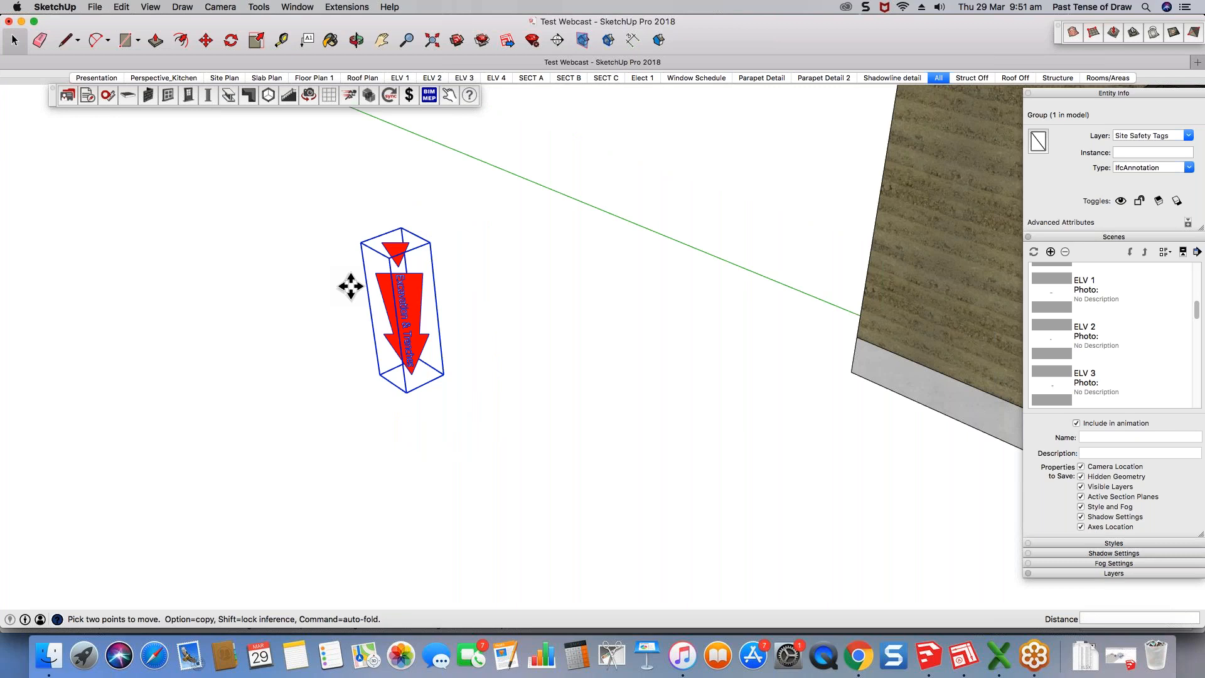
scroll(350, 286, down, 3)
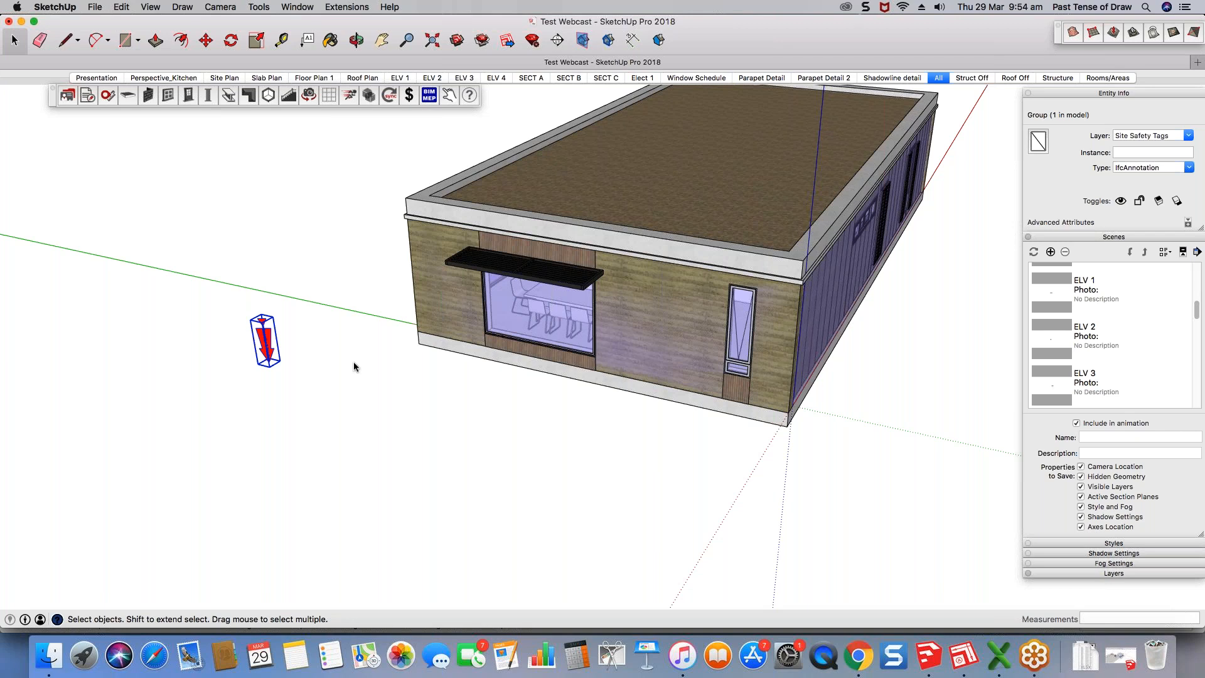
scroll(370, 381, down, 3)
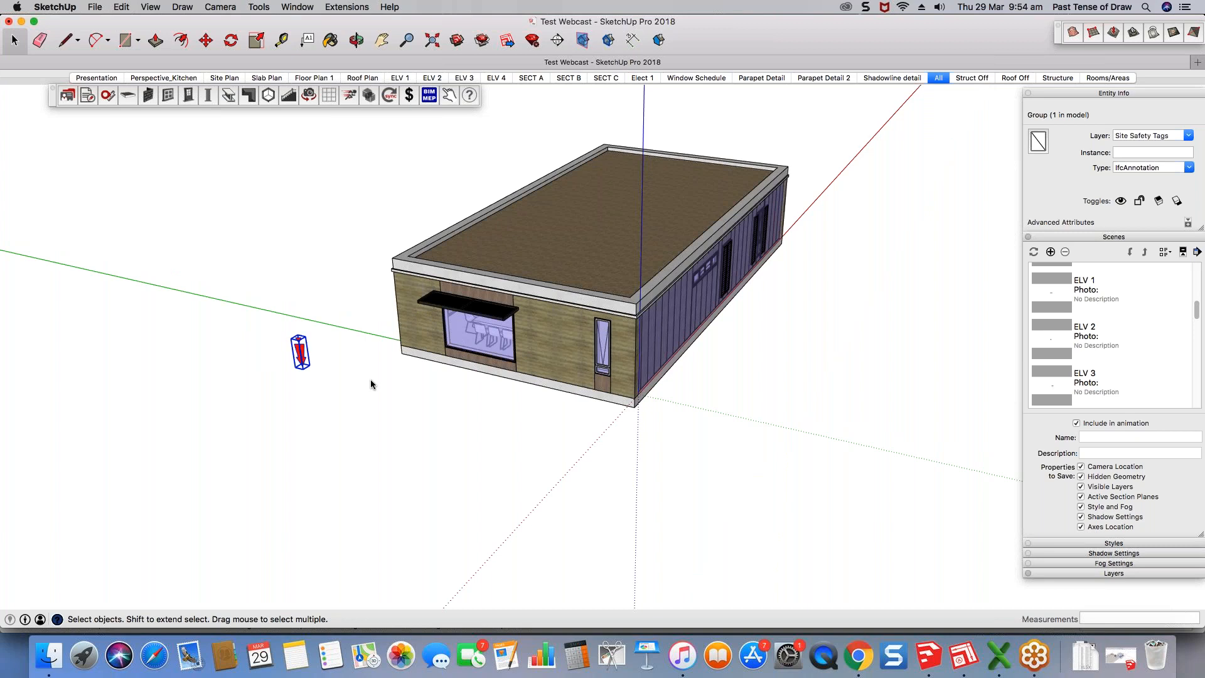
scroll(371, 381, down, 3)
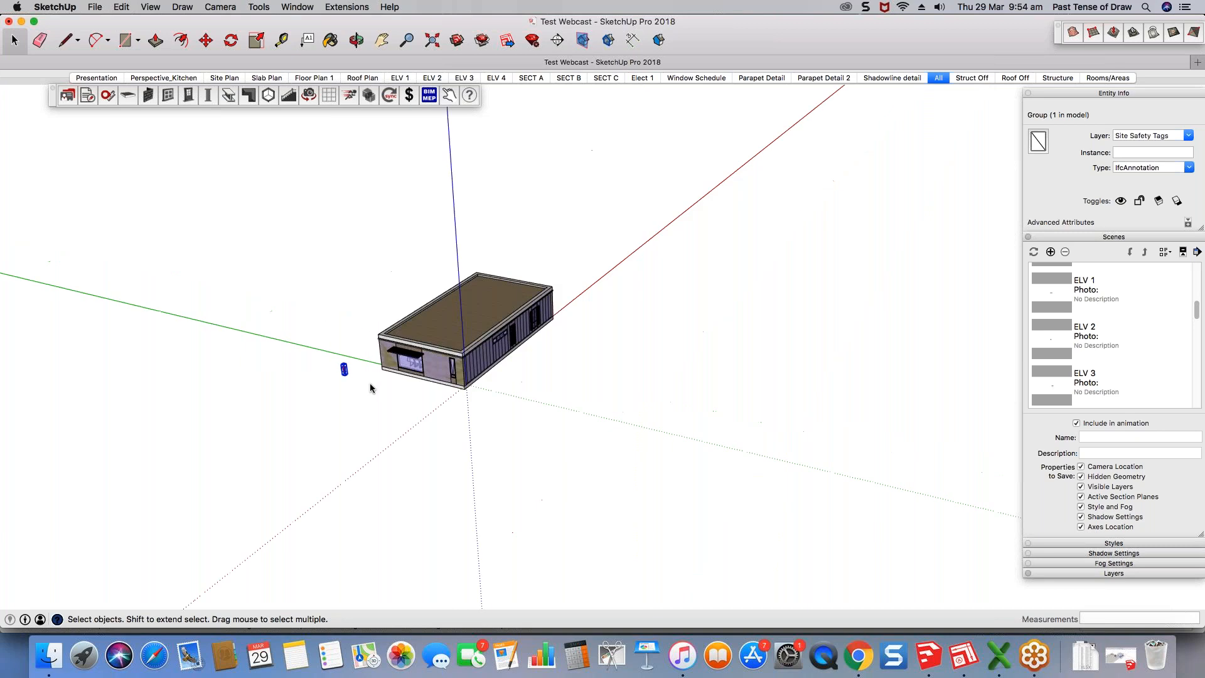
click(300, 434)
key(r)
click(308, 408)
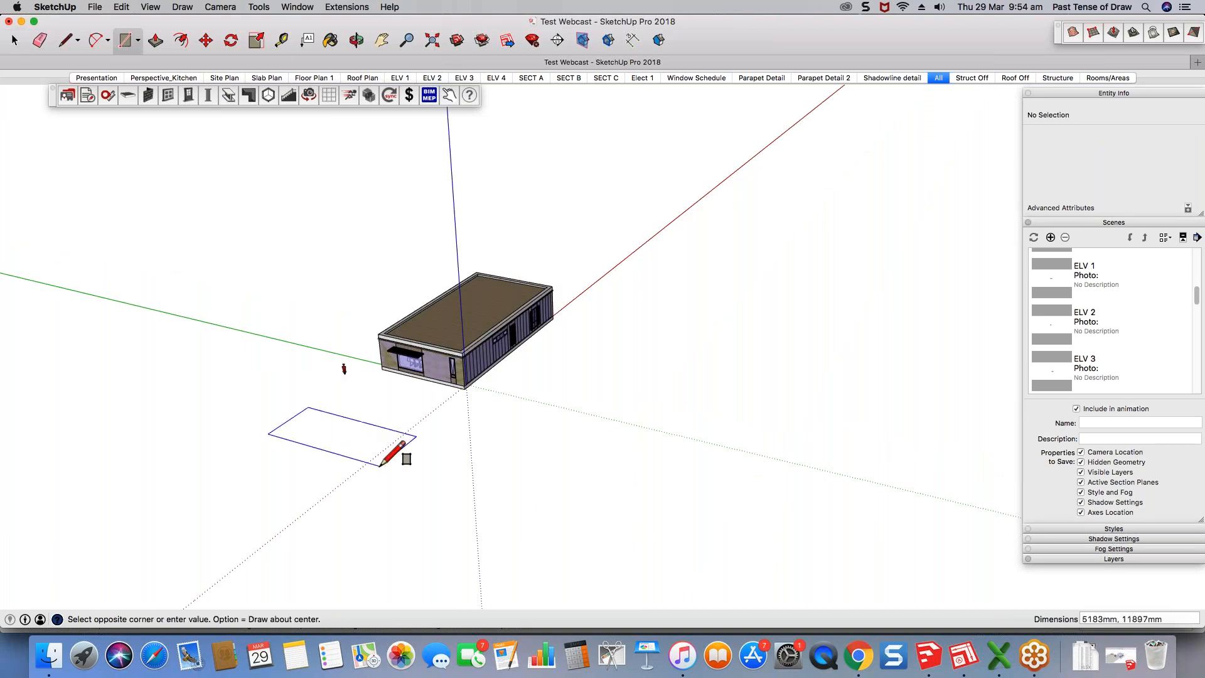
click(356, 463)
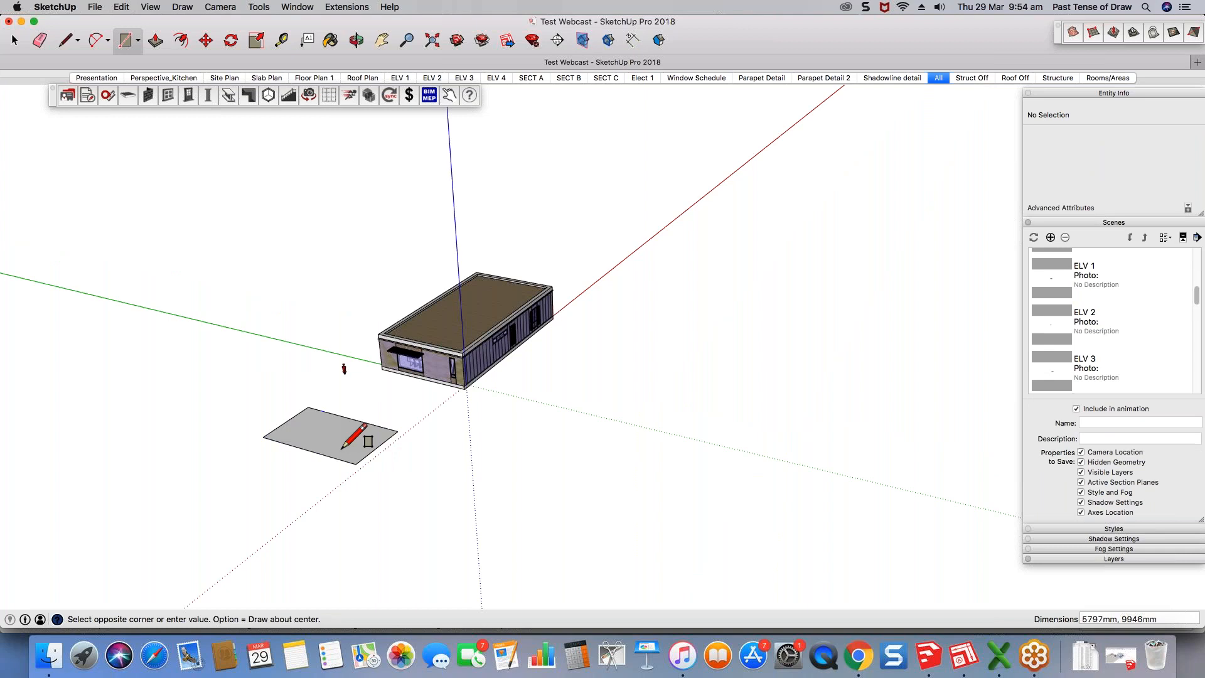
key(space)
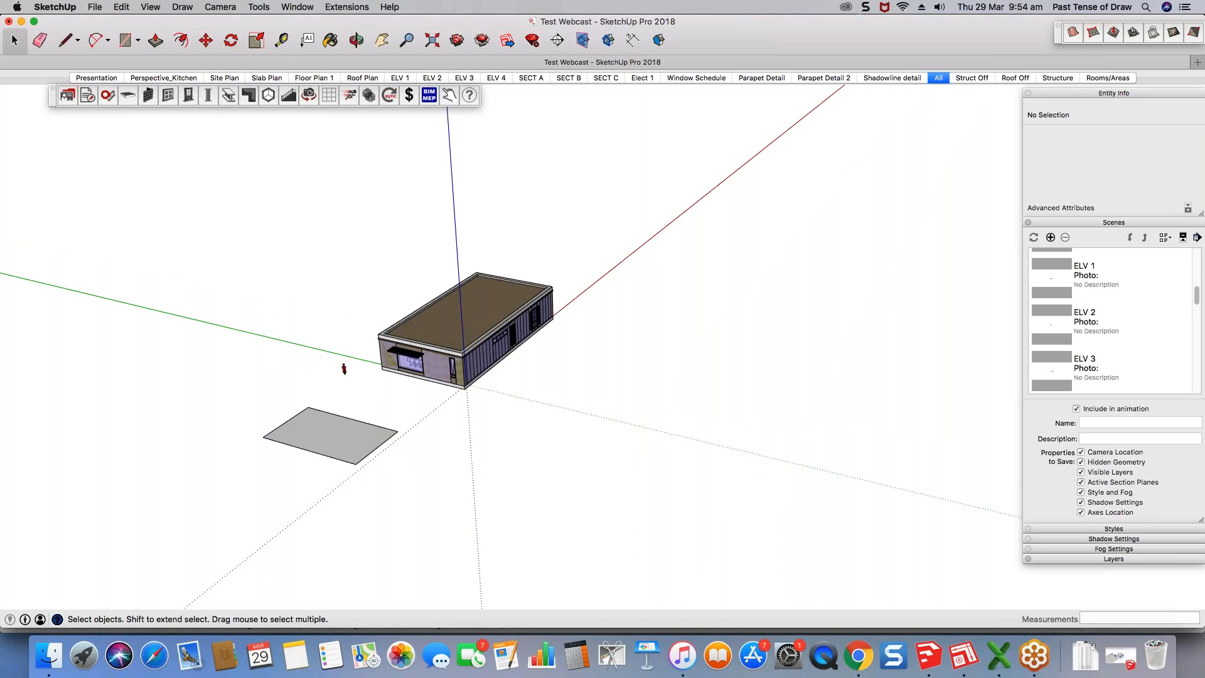
Step: Extrude the ground rectangle upward into a box and make all of its geometry a group
scroll(347, 457, up, 3)
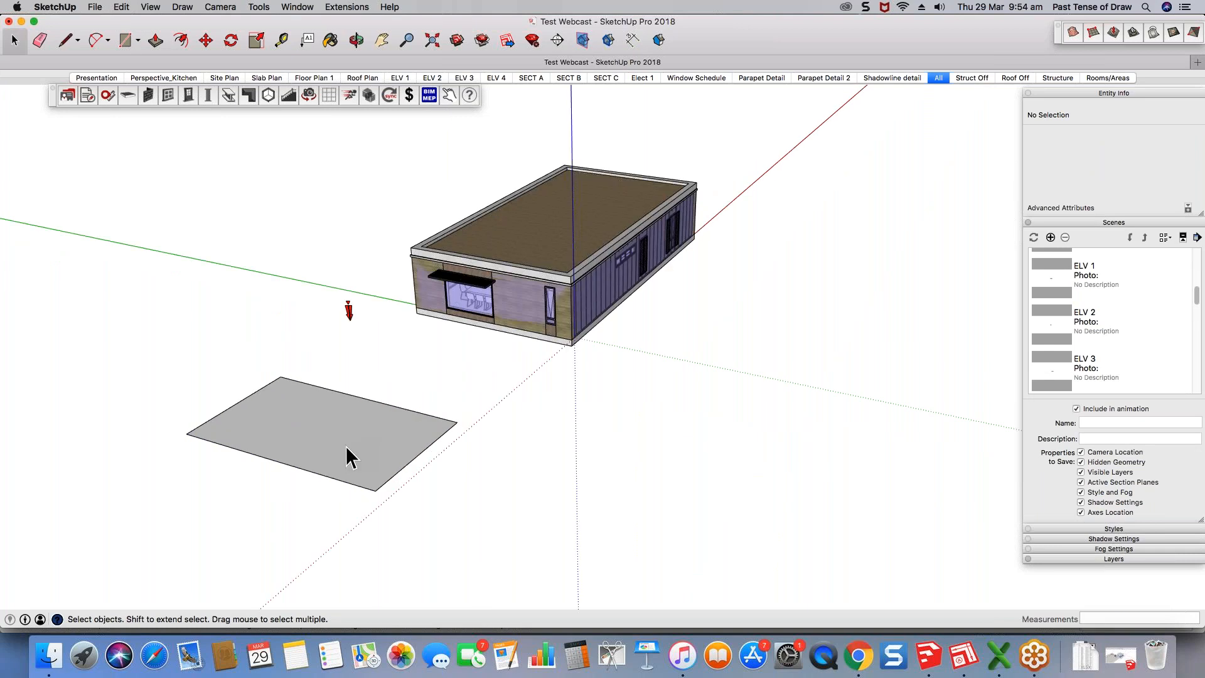
right_click(374, 364)
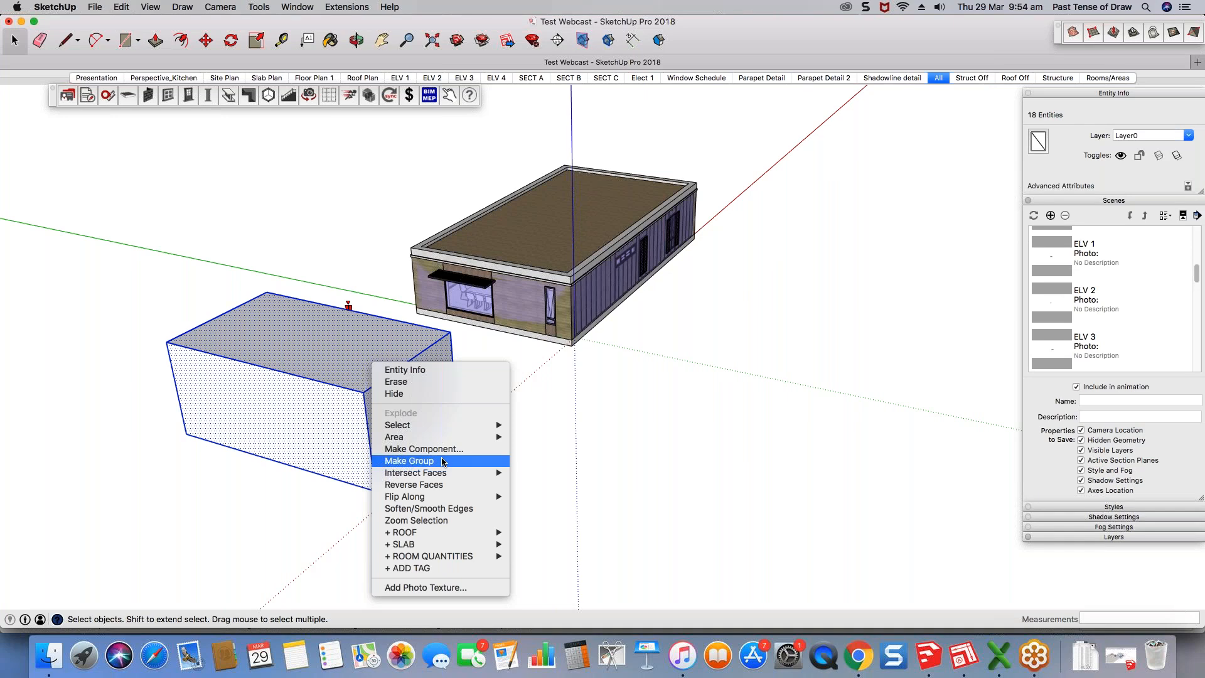
click(409, 461)
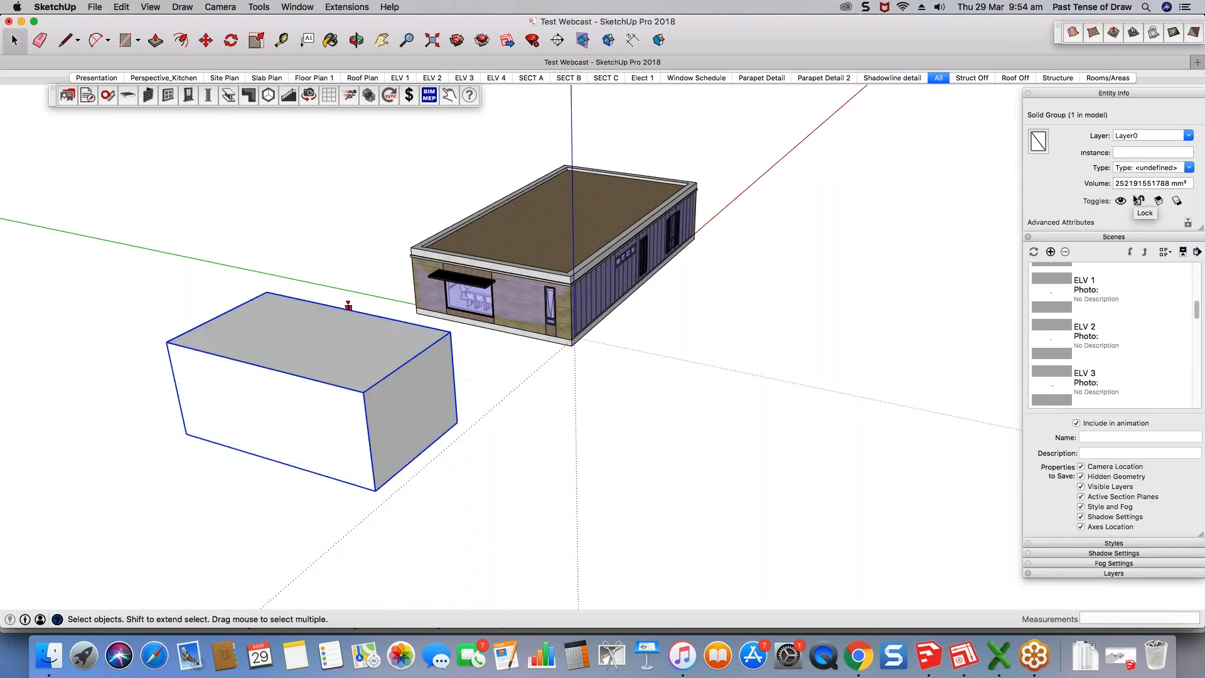
Step: Inside the box group, move the long top edge farthest from the building up about 2655 mm to slope the top
double_click(288, 374)
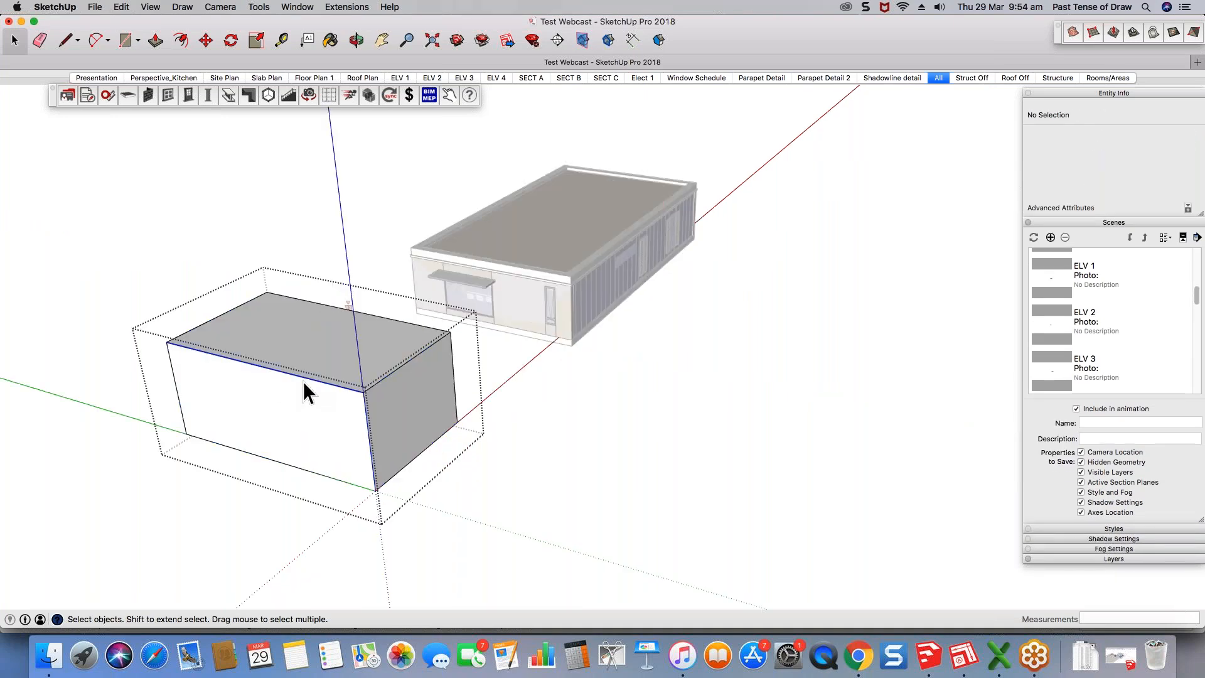
click(291, 373)
key(m)
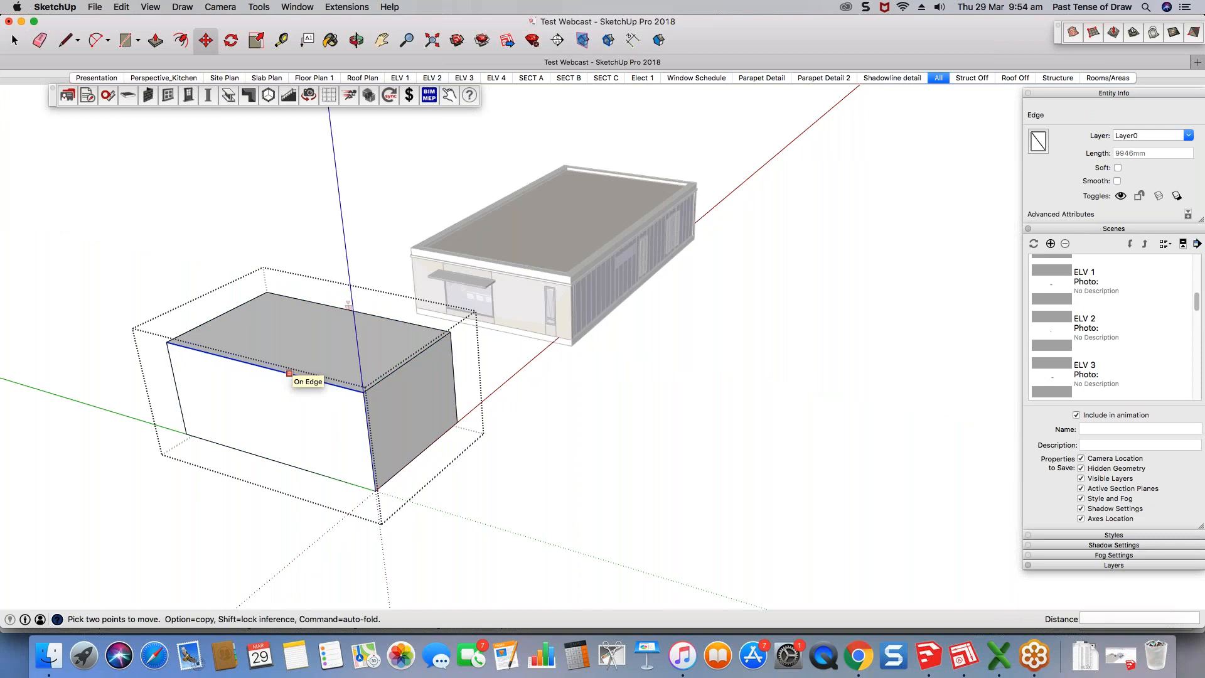
click(290, 373)
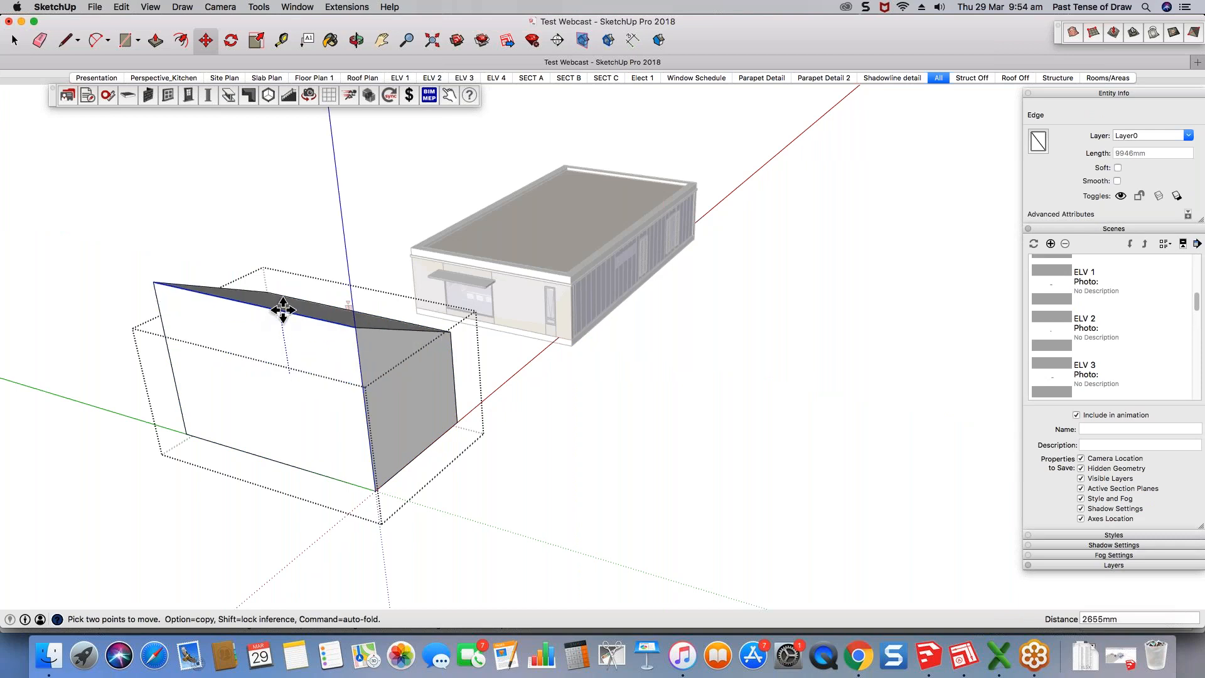
click(283, 310)
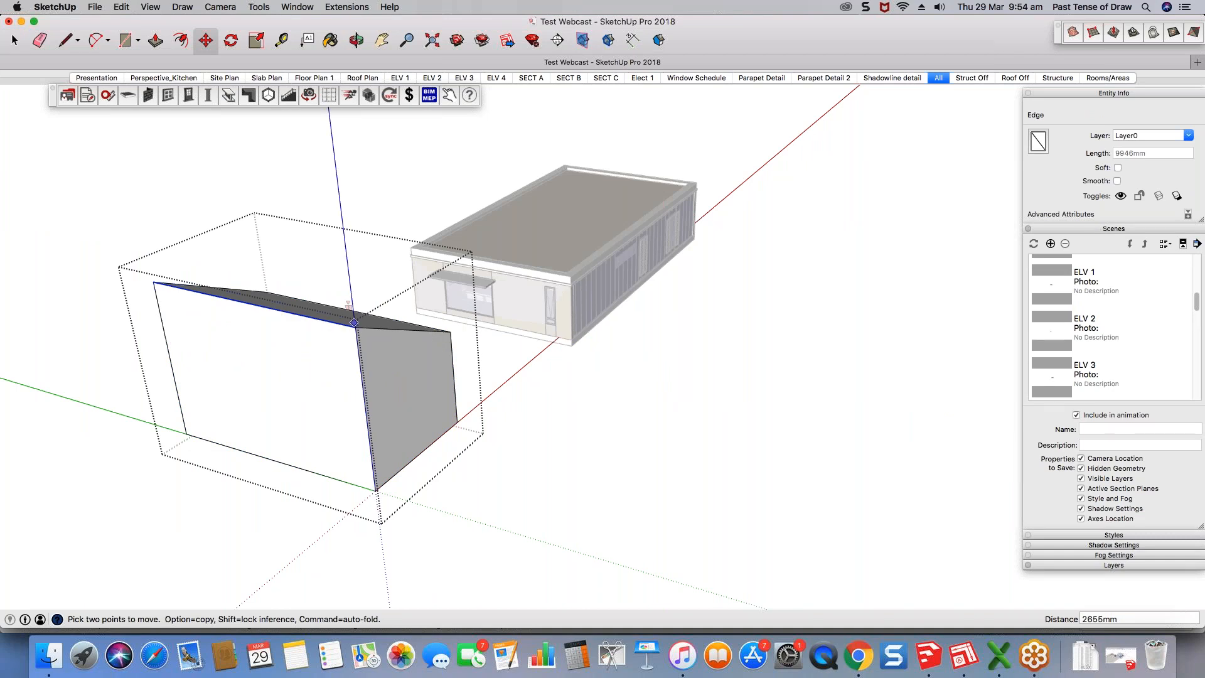
middle_drag(348, 306, 353, 280)
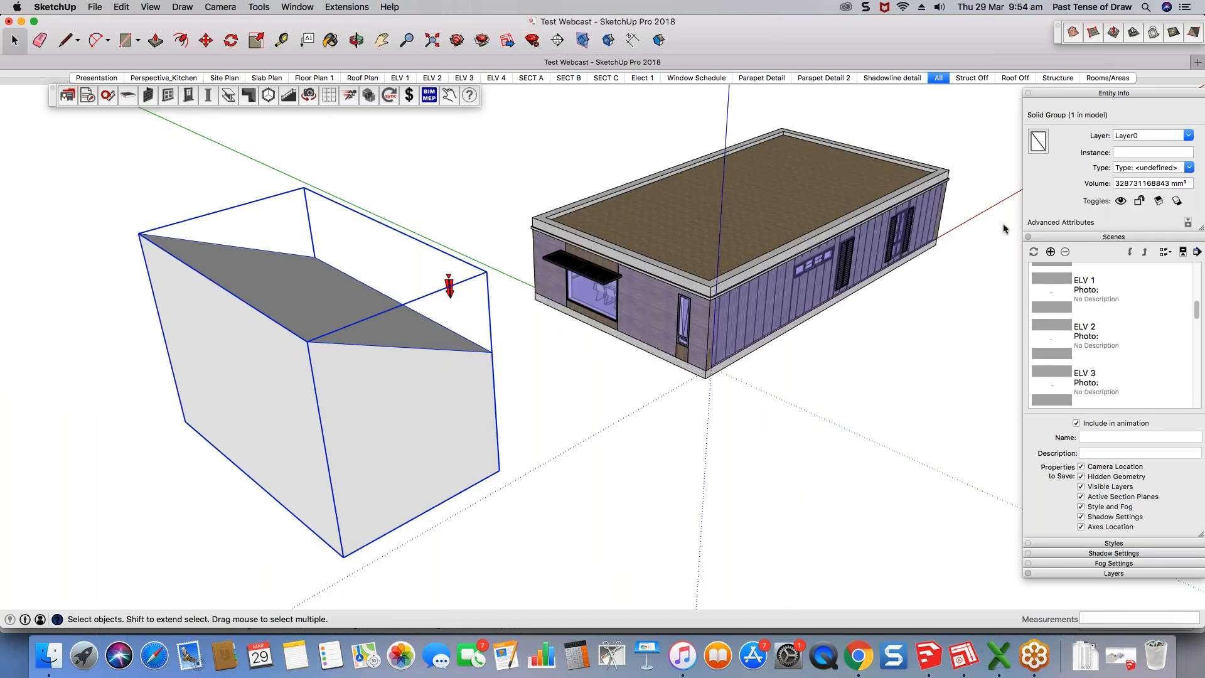
Step: Switch to the Roof Off scene and examine the bedrooms, partition walls and living area from above
key(ctrl+Up)
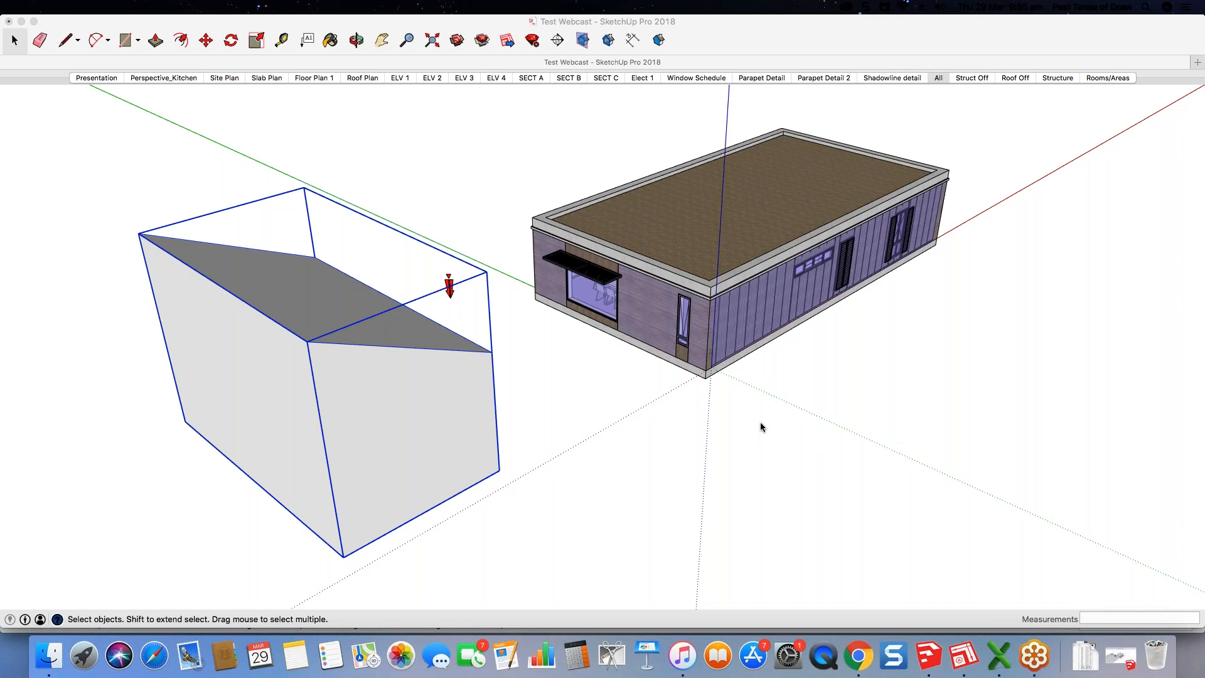
click(1018, 88)
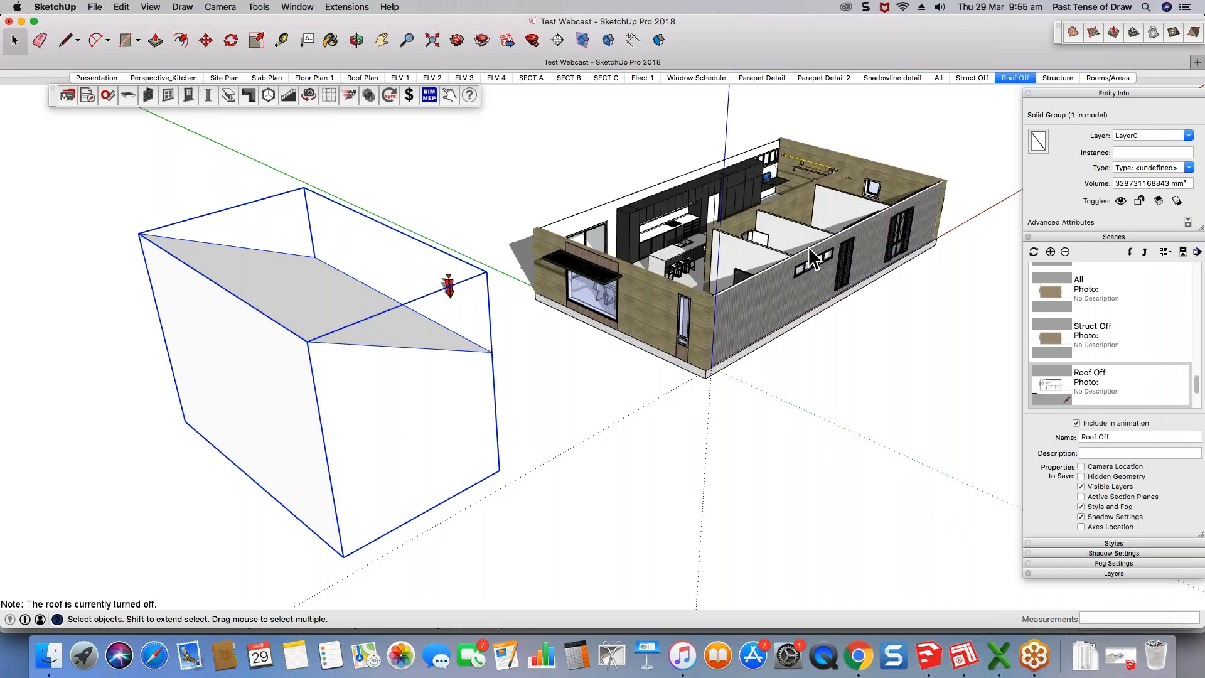
middle_drag(808, 247, 799, 248)
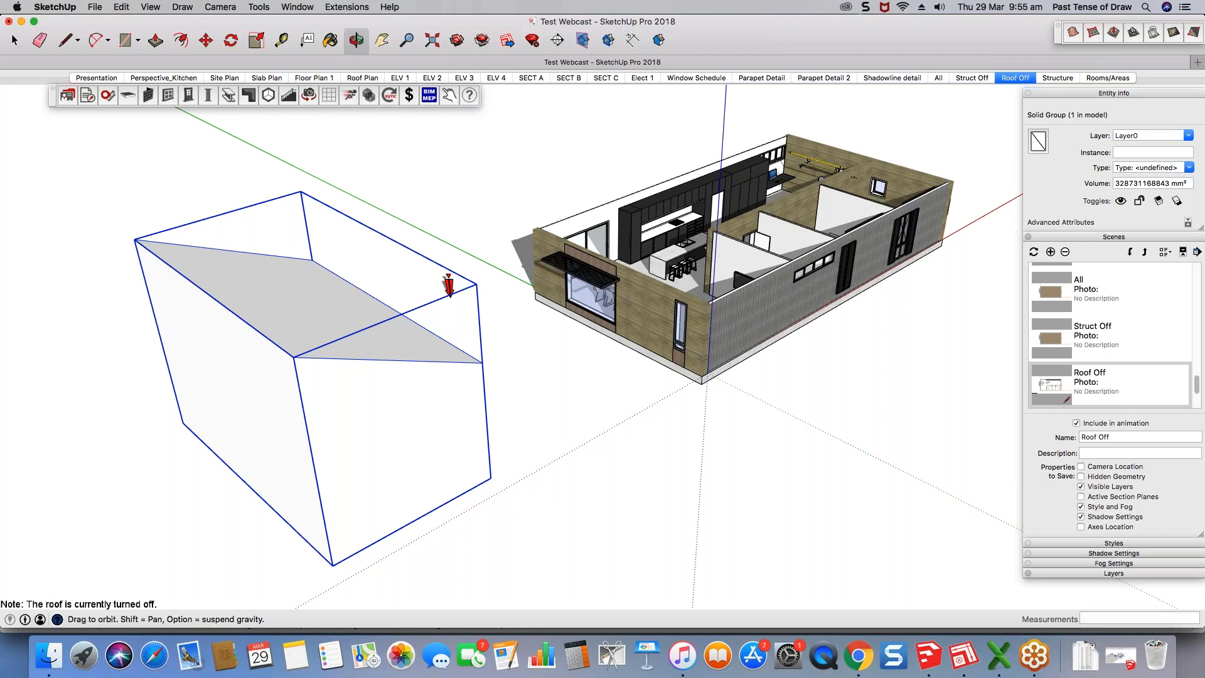
middle_drag(682, 282, 700, 402)
scroll(700, 402, up, 8)
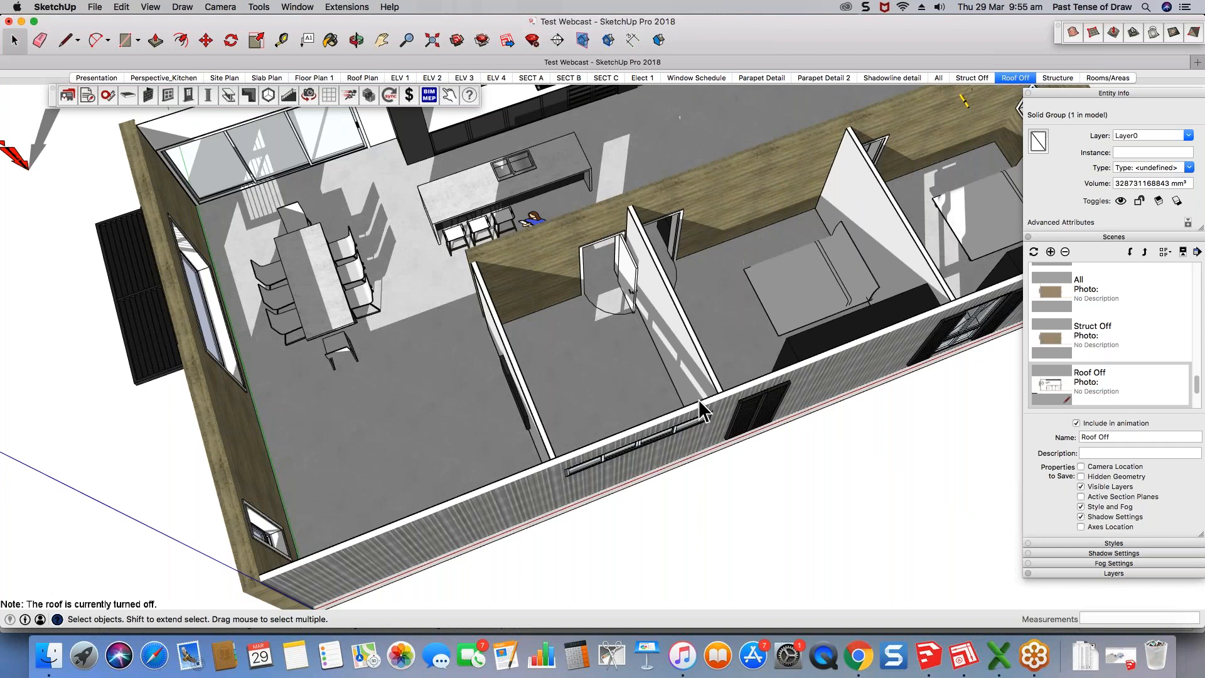
scroll(700, 411, up, 3)
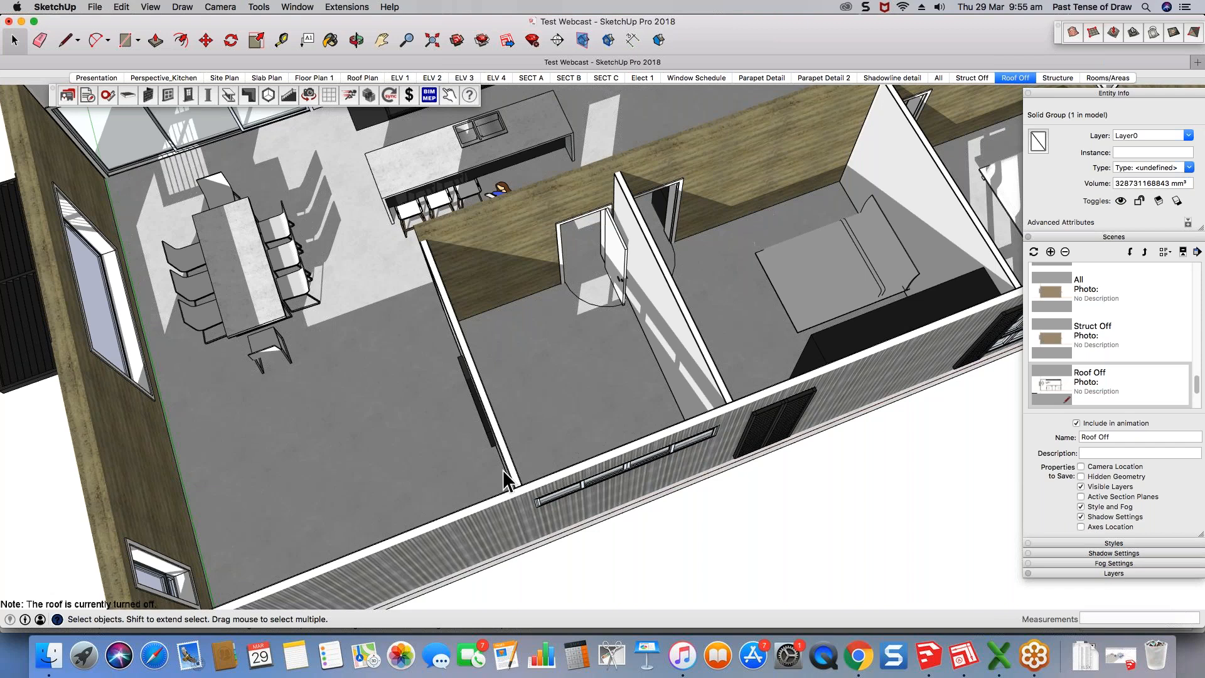
scroll(503, 470, up, 2)
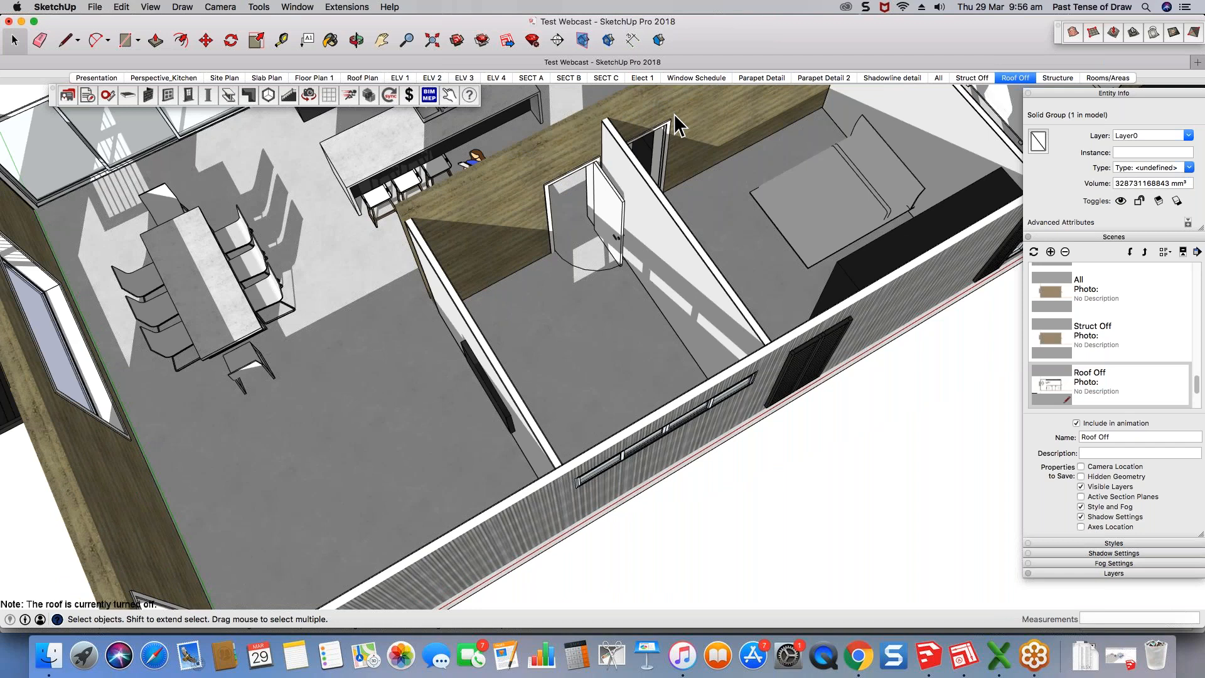
scroll(507, 473, down, 2)
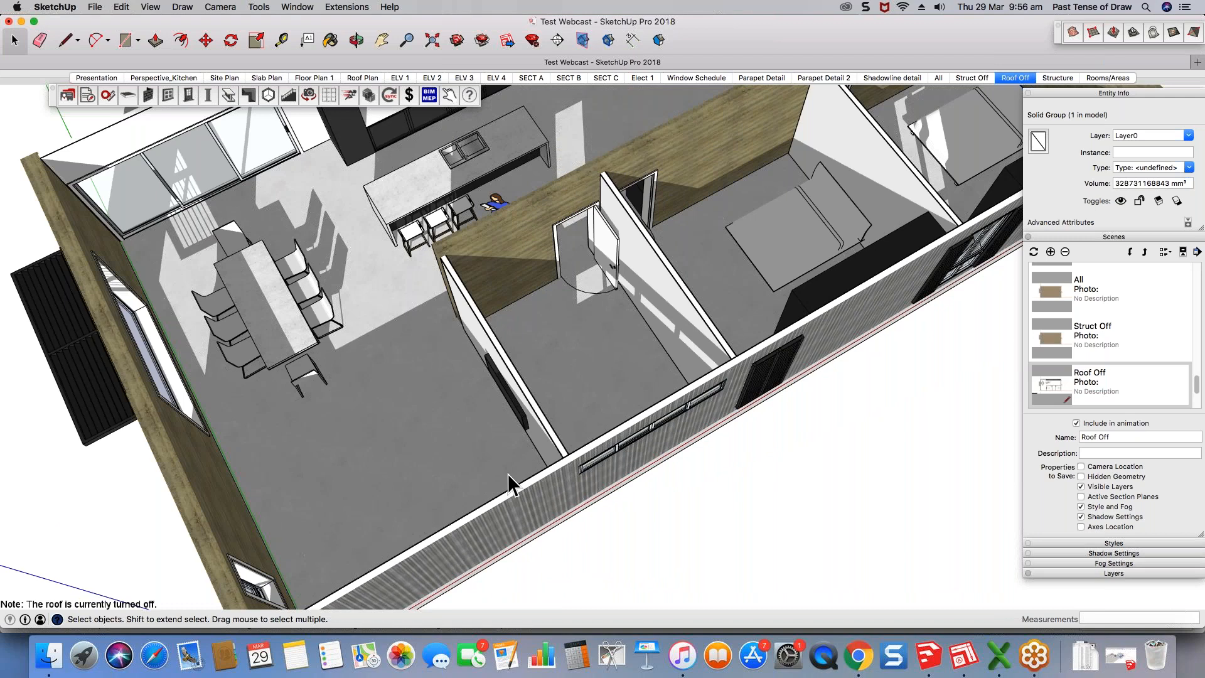
scroll(507, 473, up, 5)
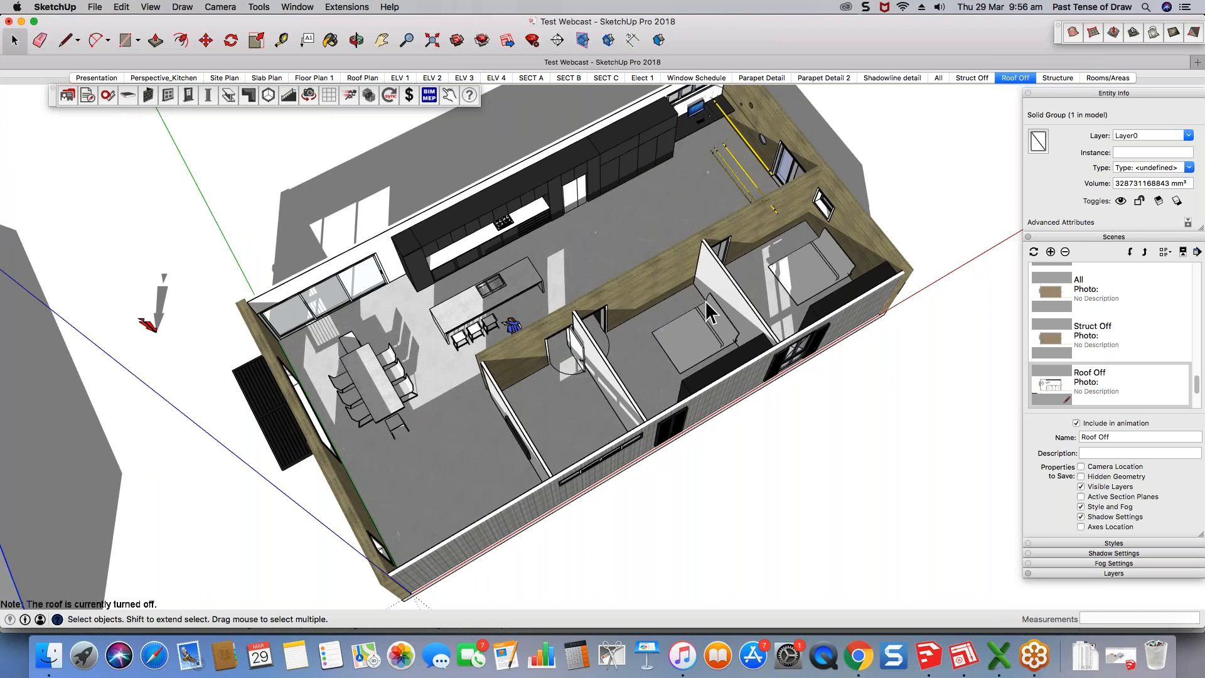
middle_drag(705, 300, 684, 232)
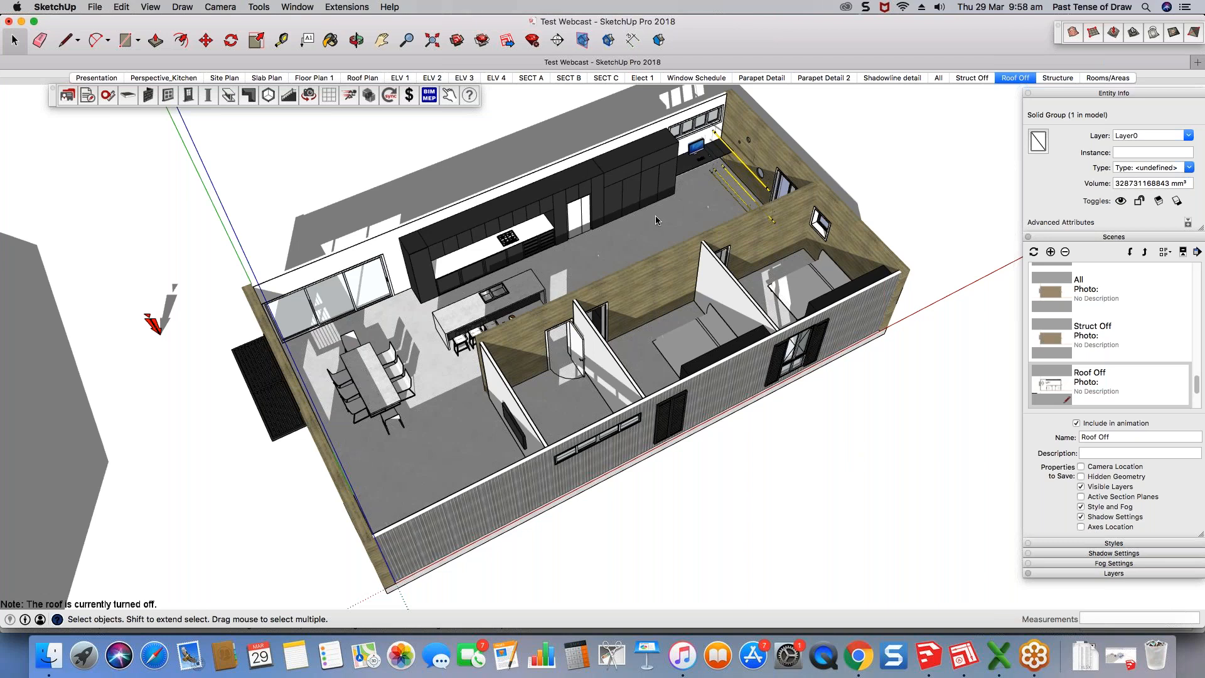
scroll(655, 216, down, 3)
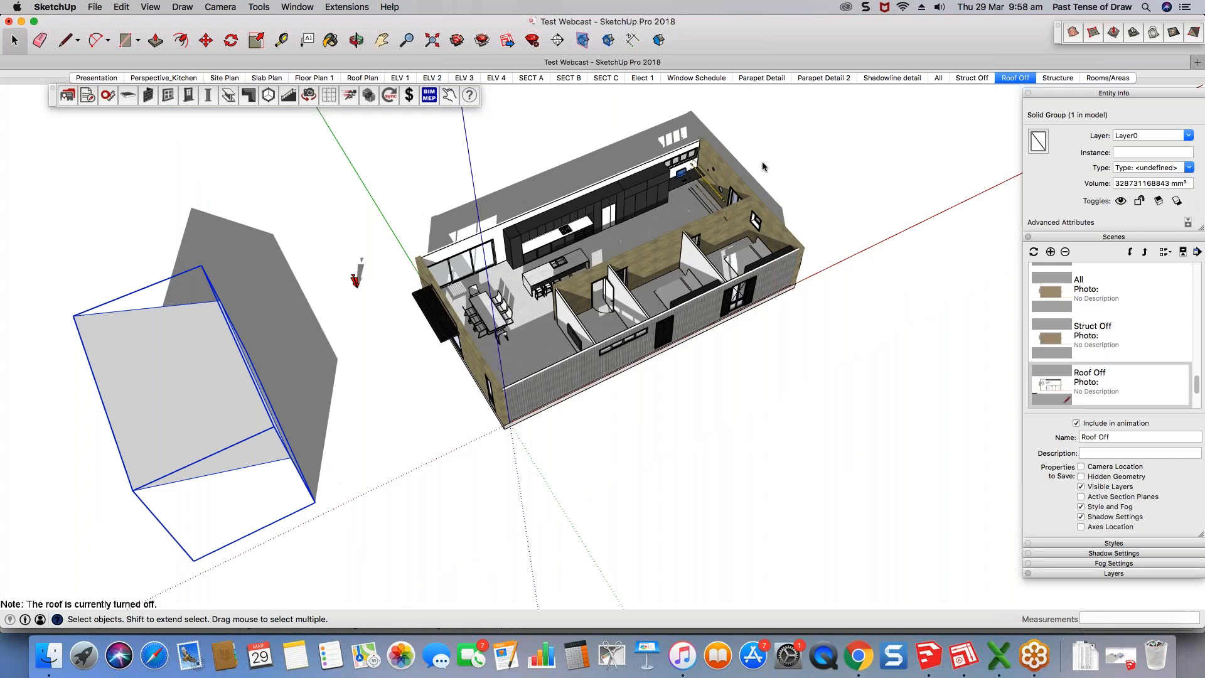
scroll(763, 167, down, 4)
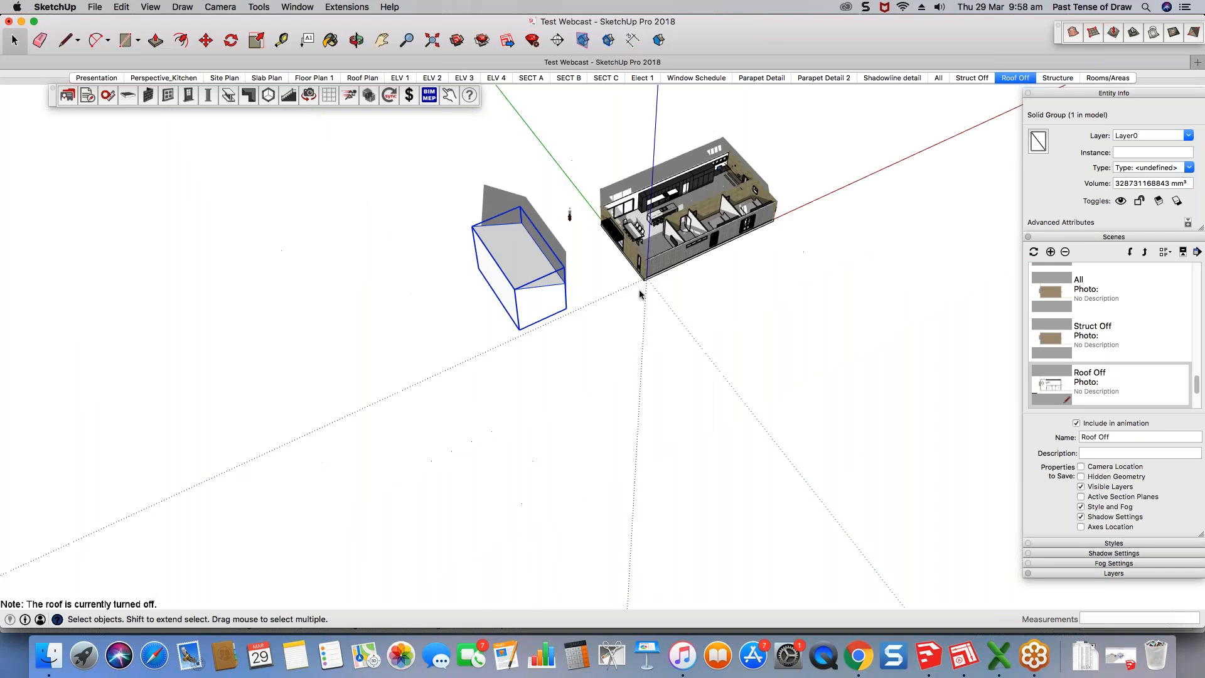
scroll(641, 294, down, 2)
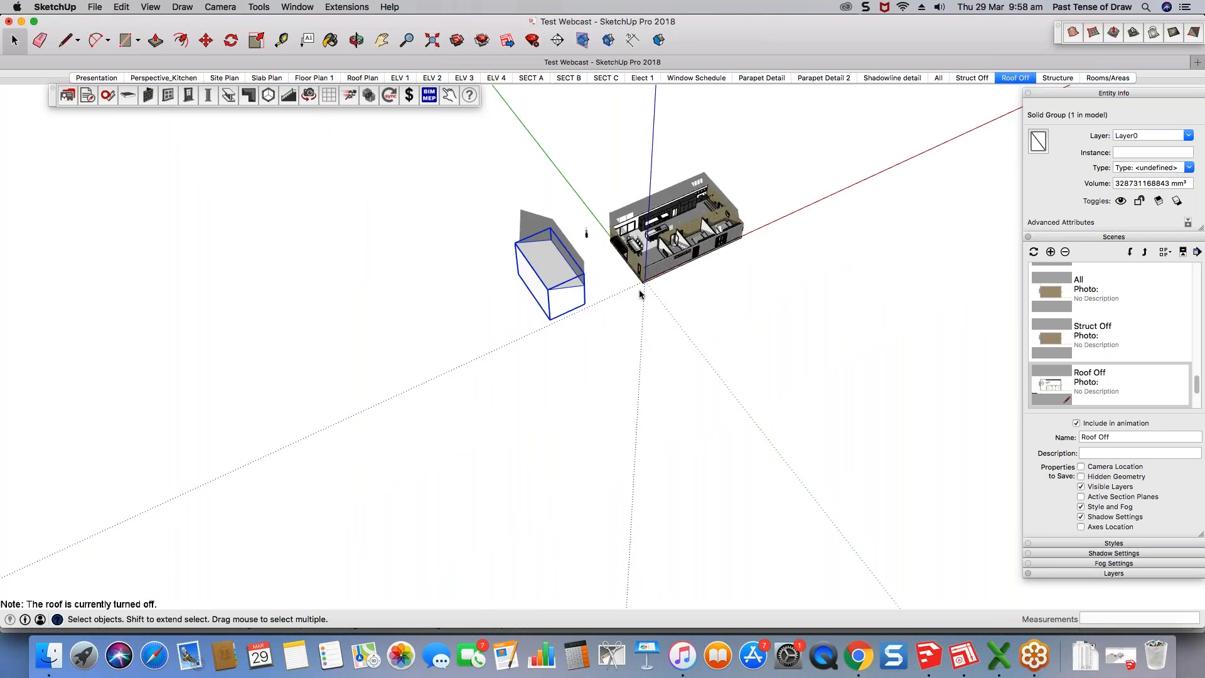
scroll(640, 294, down, 2)
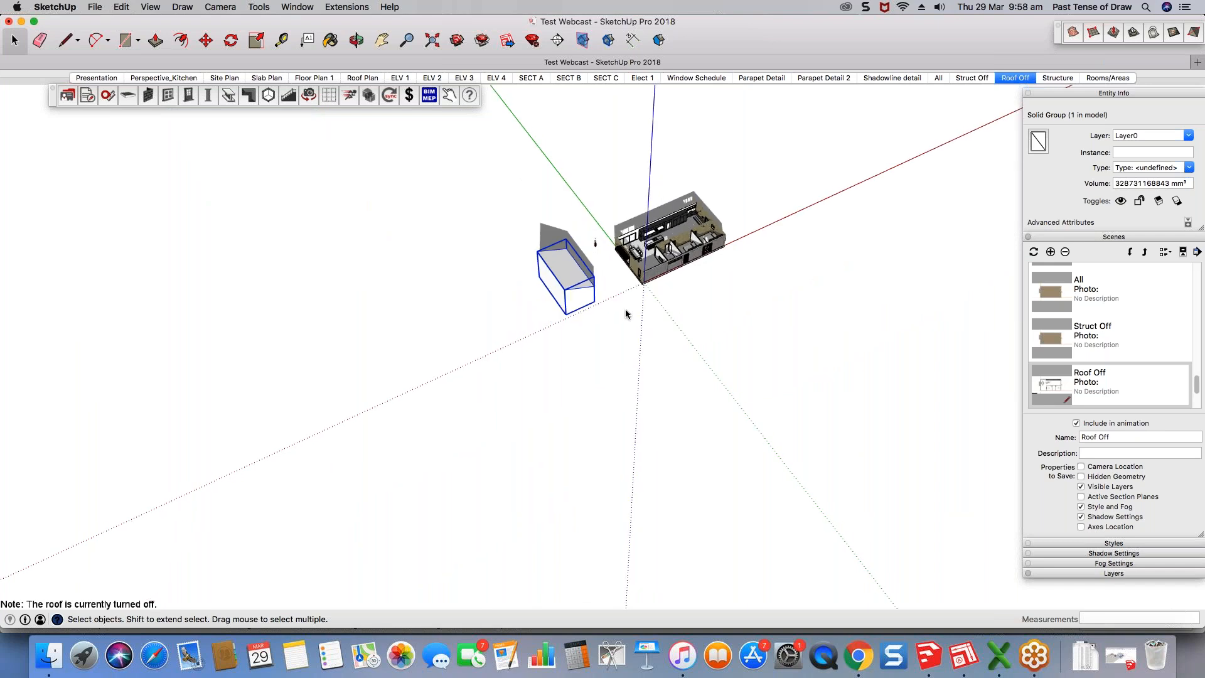
Step: Draw a closed L-shaped outline with lines on the open ground beyond the sloped box
middle_drag(626, 309, 468, 414)
click(468, 414)
key(l)
click(461, 408)
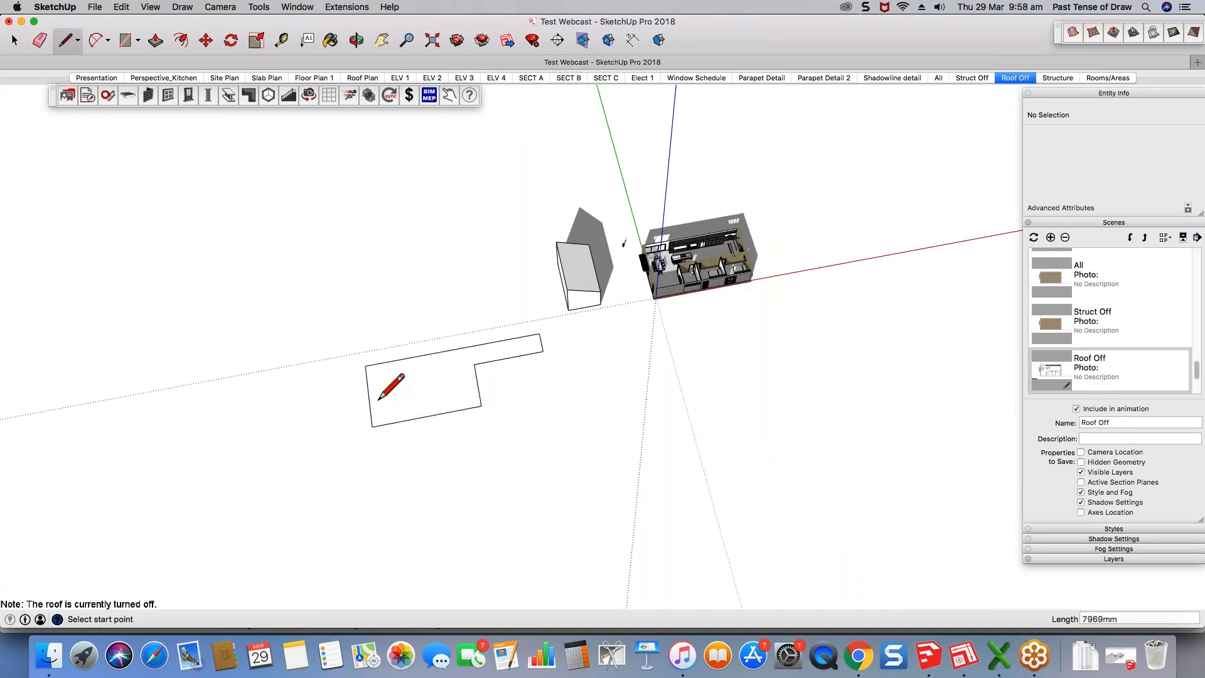
Step: Move the inner long edge of the L-shape's narrow leg outward to widen that leg
scroll(378, 399, up, 2)
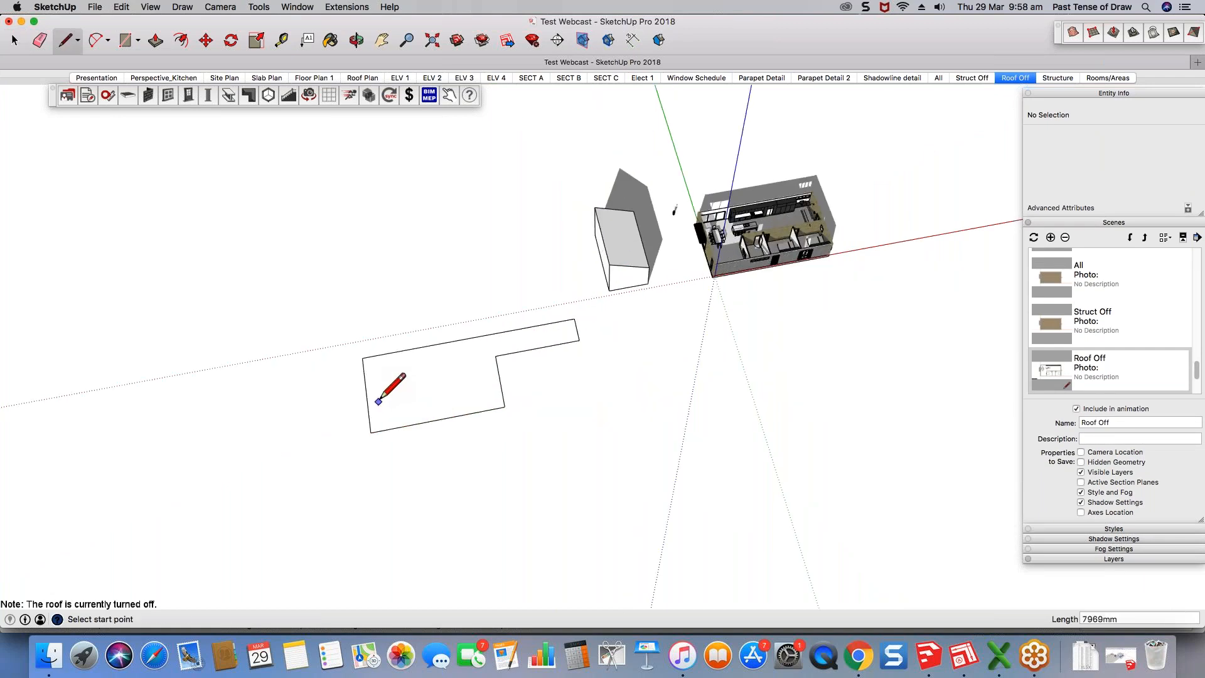
scroll(379, 401, up, 3)
key(space)
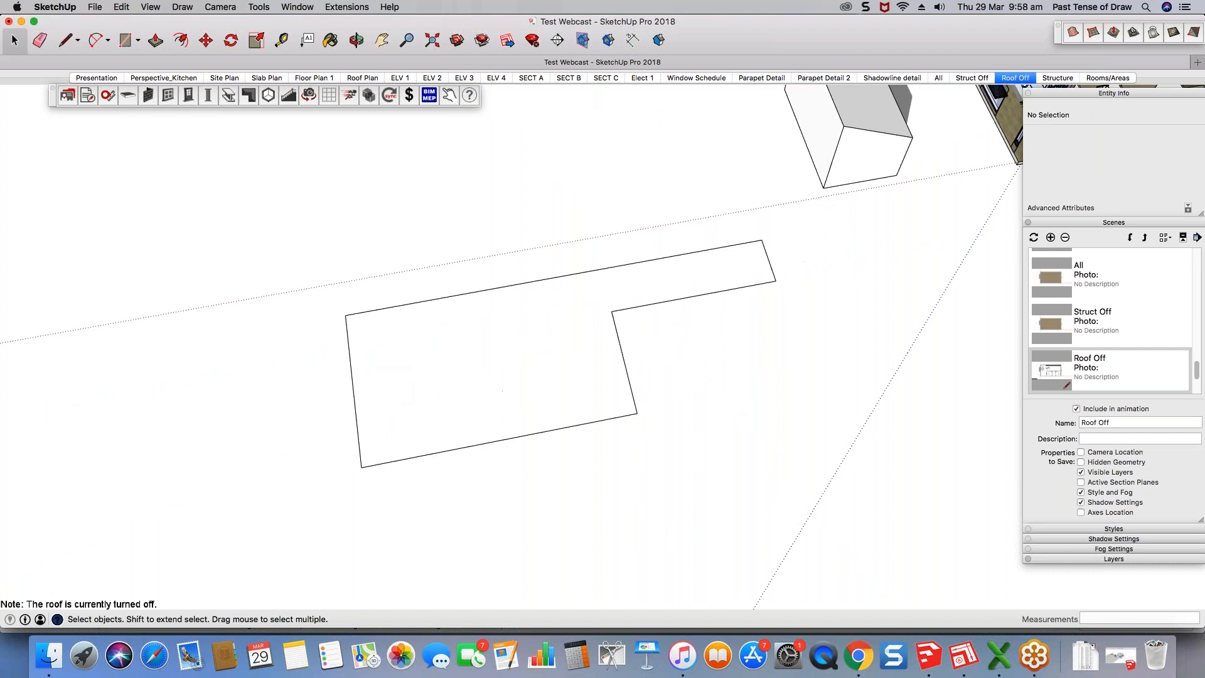
click(648, 303)
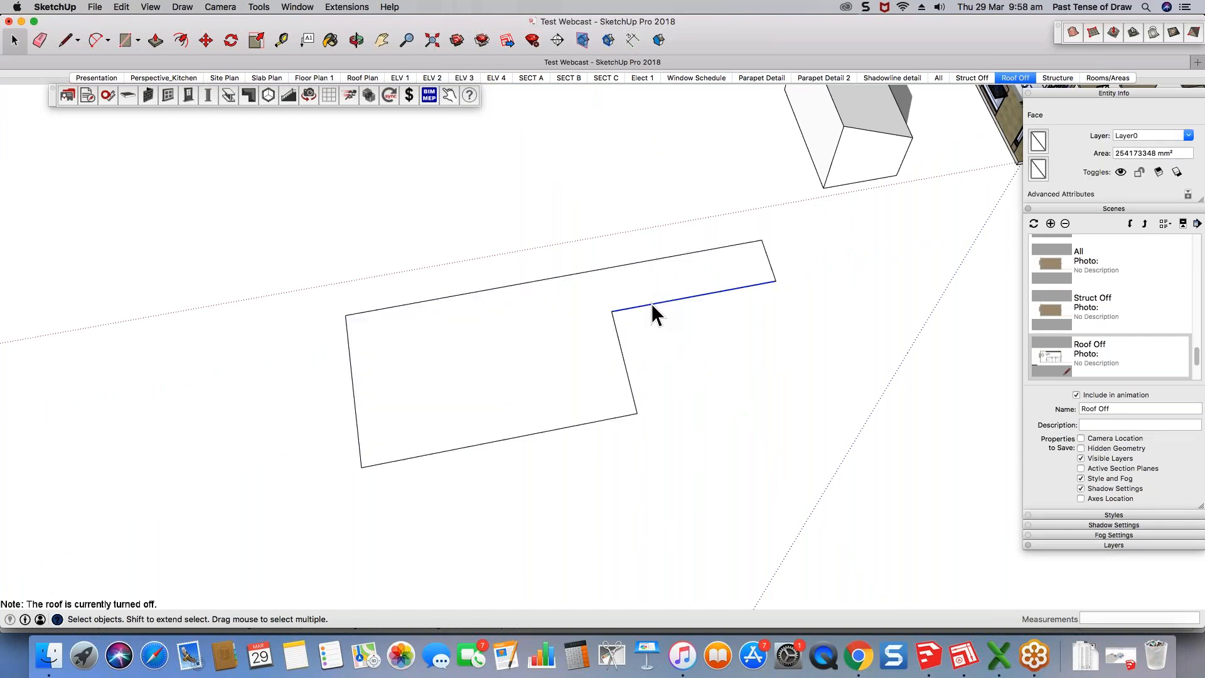
key(m)
click(653, 306)
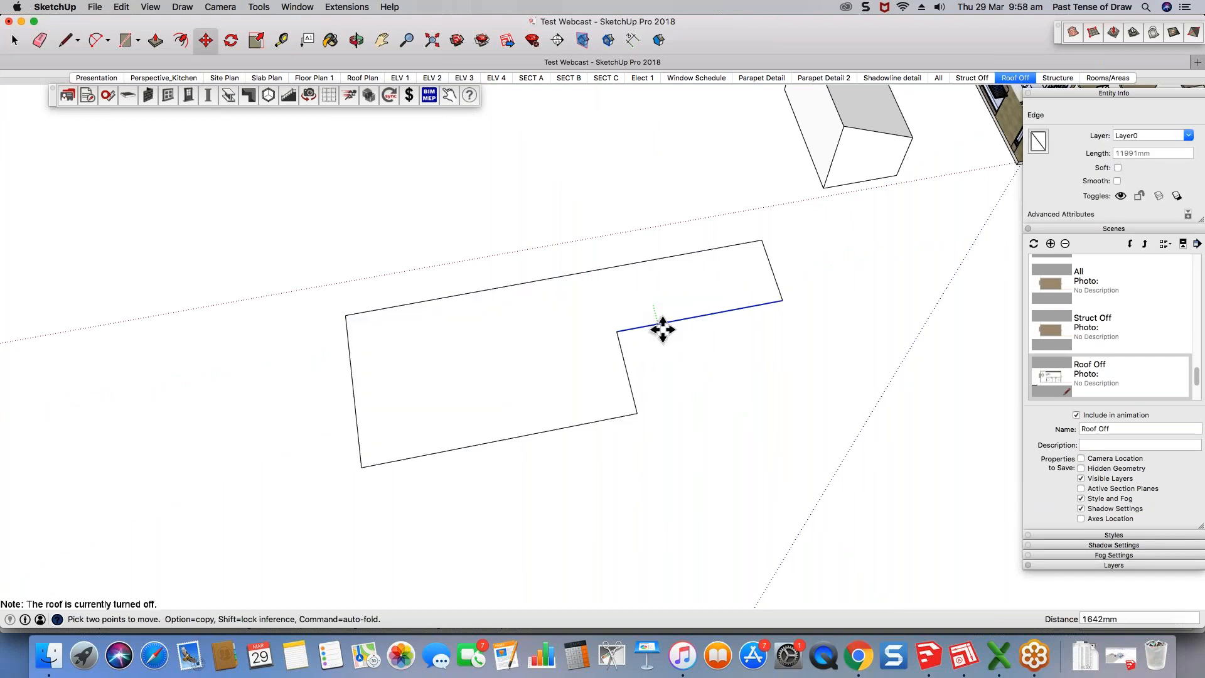
click(667, 347)
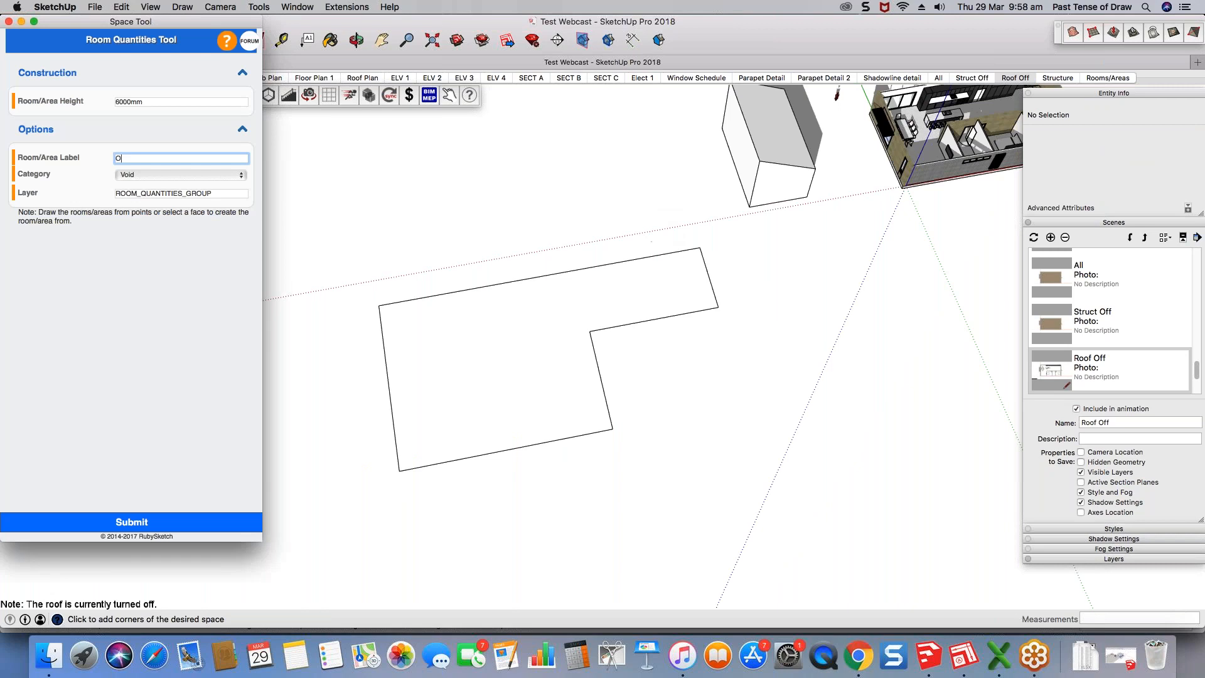
Step: Set up a void space in the Room Quantities Tool with the label Total Living and a height of 3000 mm
text(otal Living)
drag(150, 102, 78, 90)
text(3000)
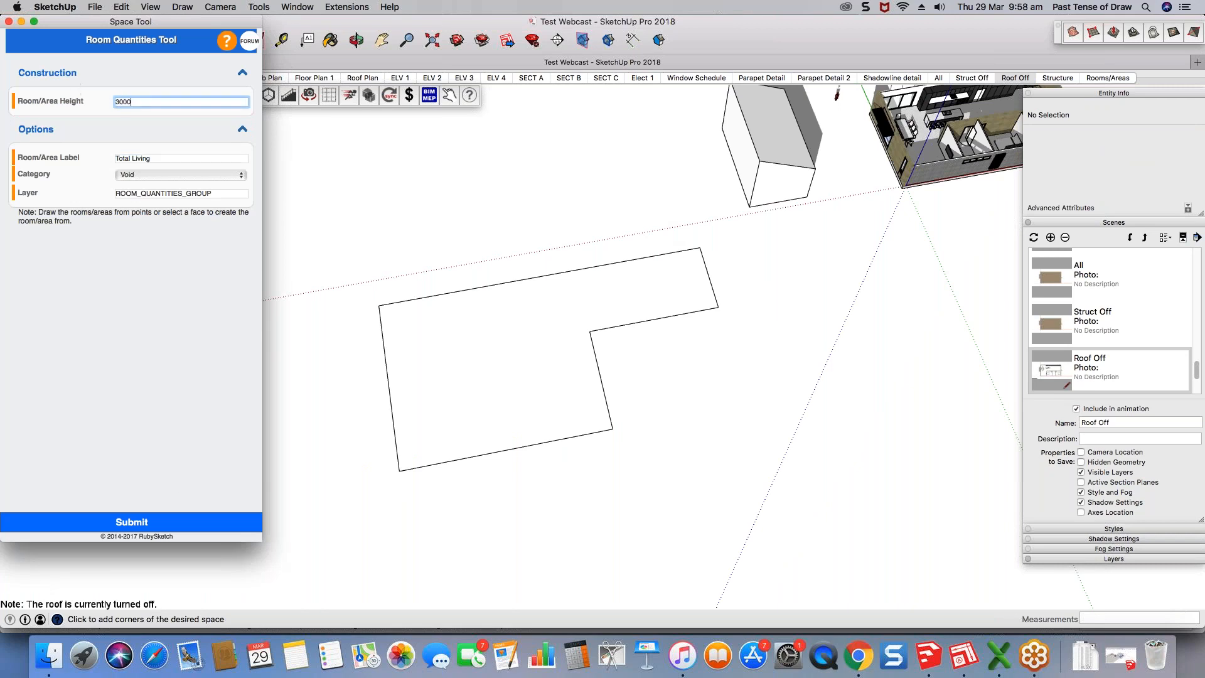
click(170, 529)
Step: Trace the corners of the L-shaped outline to create the Total Living volume
click(613, 429)
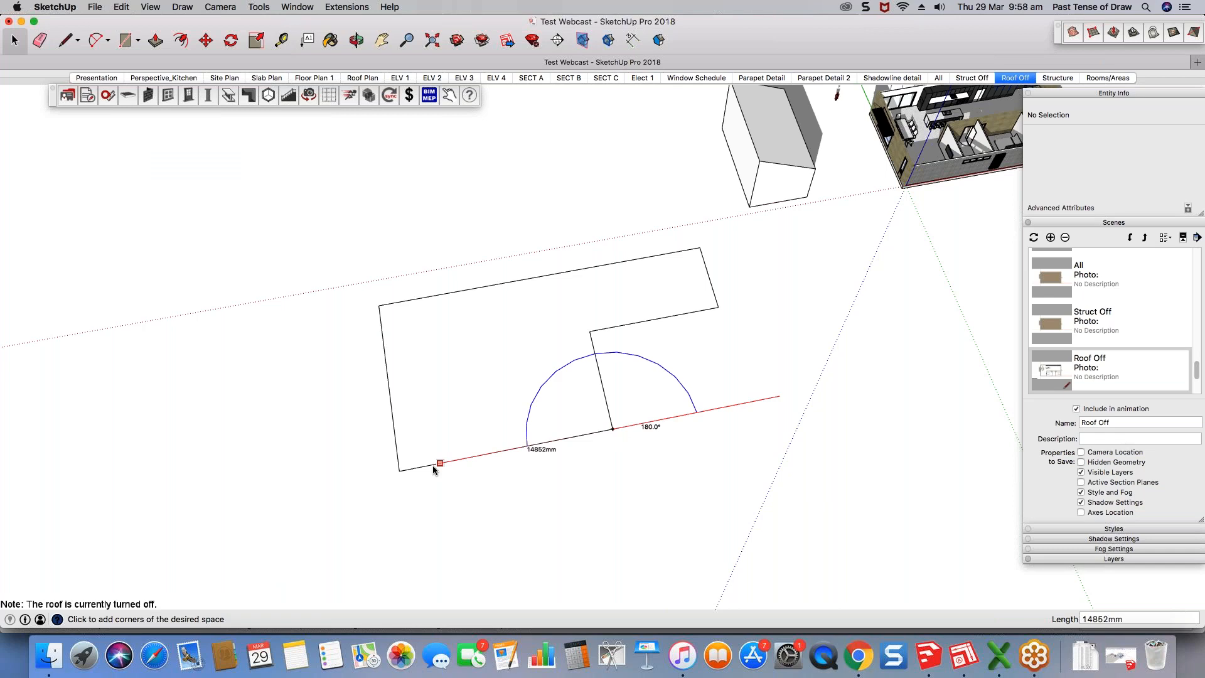
click(400, 470)
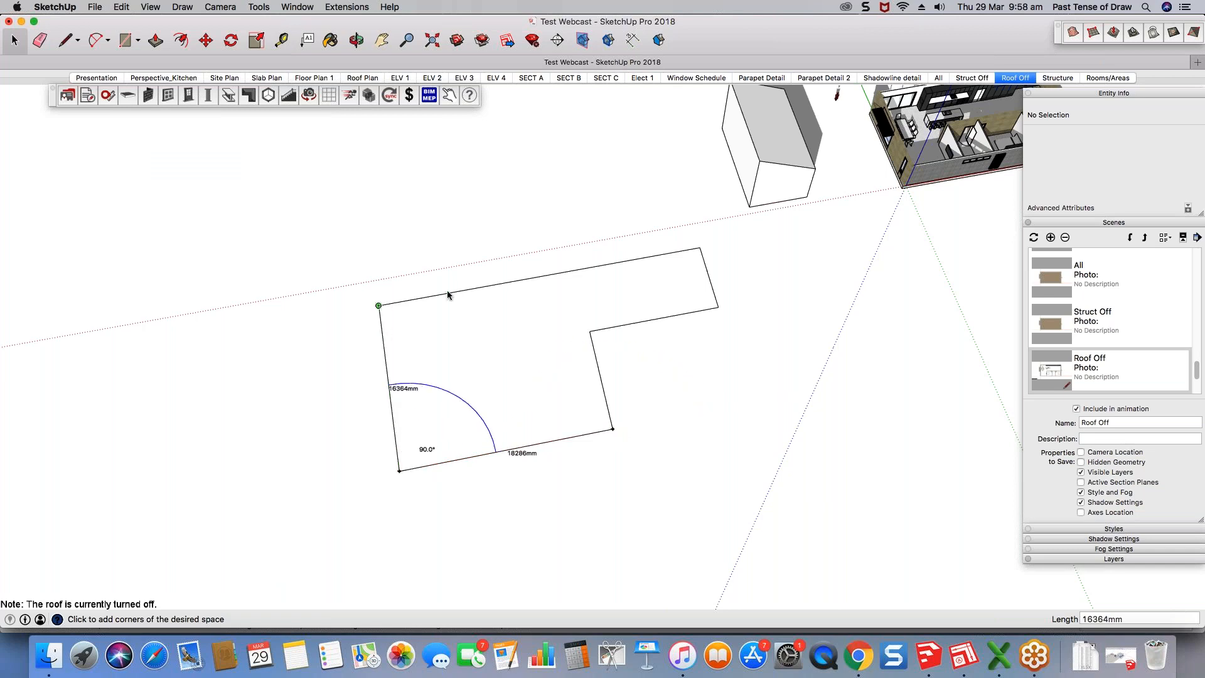
click(378, 306)
click(700, 247)
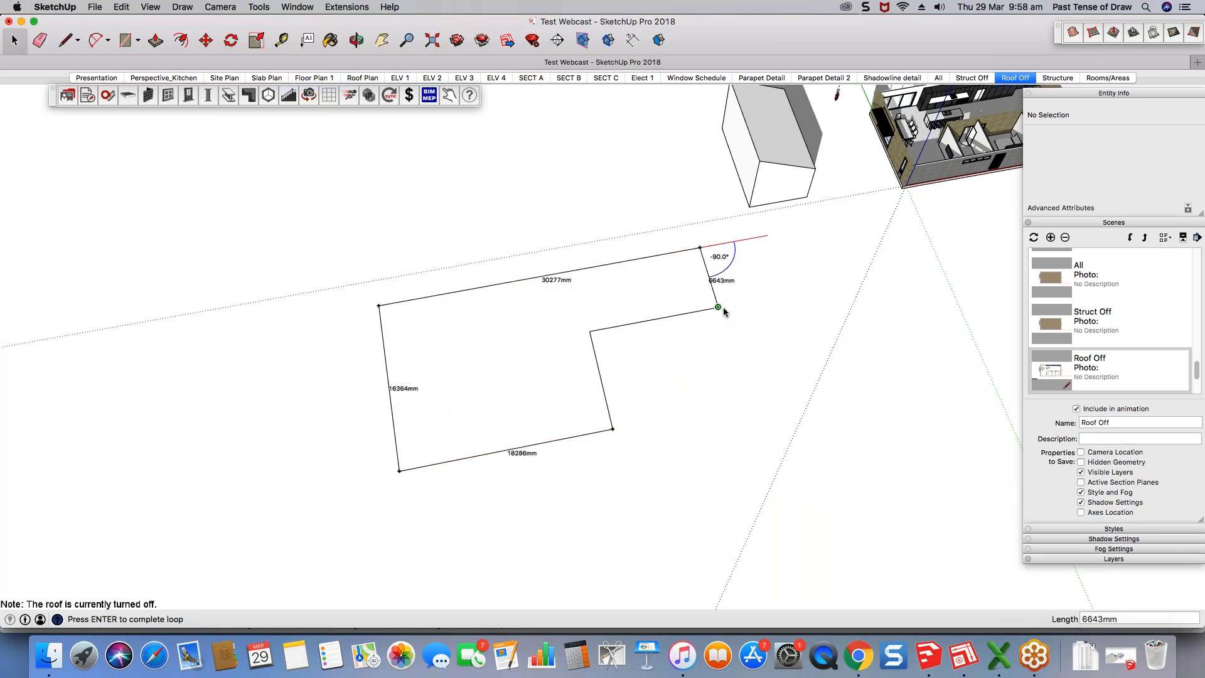
click(672, 317)
click(589, 331)
click(613, 429)
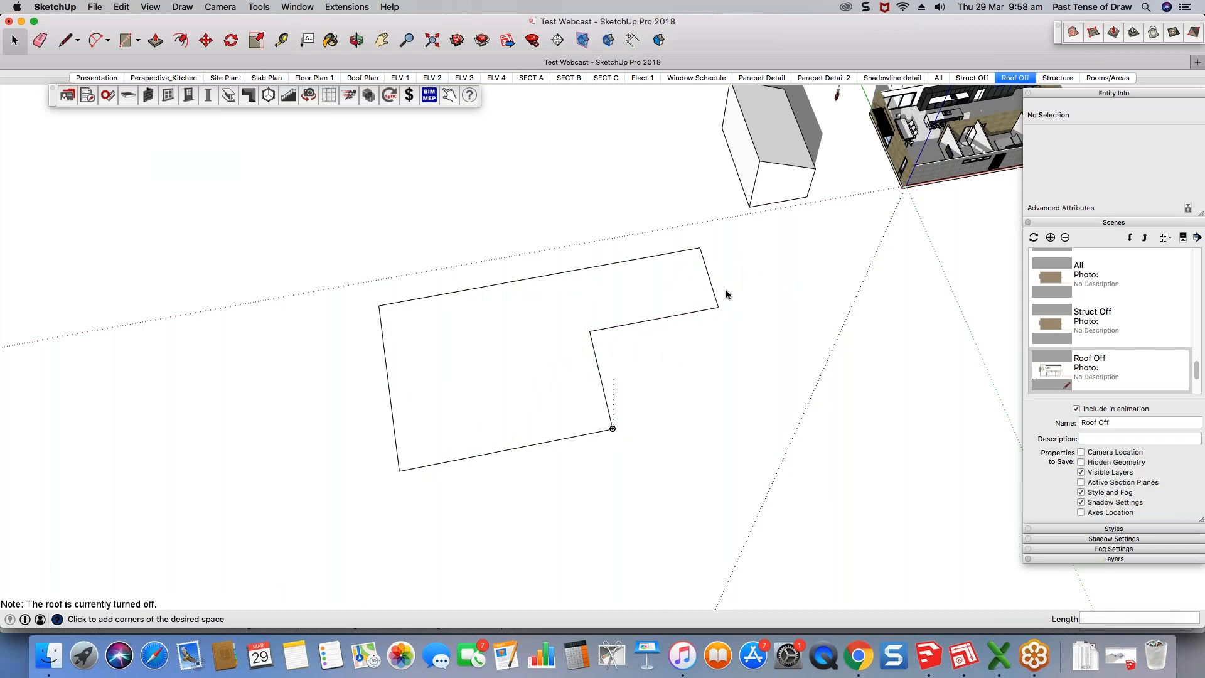
Step: Switch to the All scene and read the label on the L-shaped Total Living volume
click(936, 78)
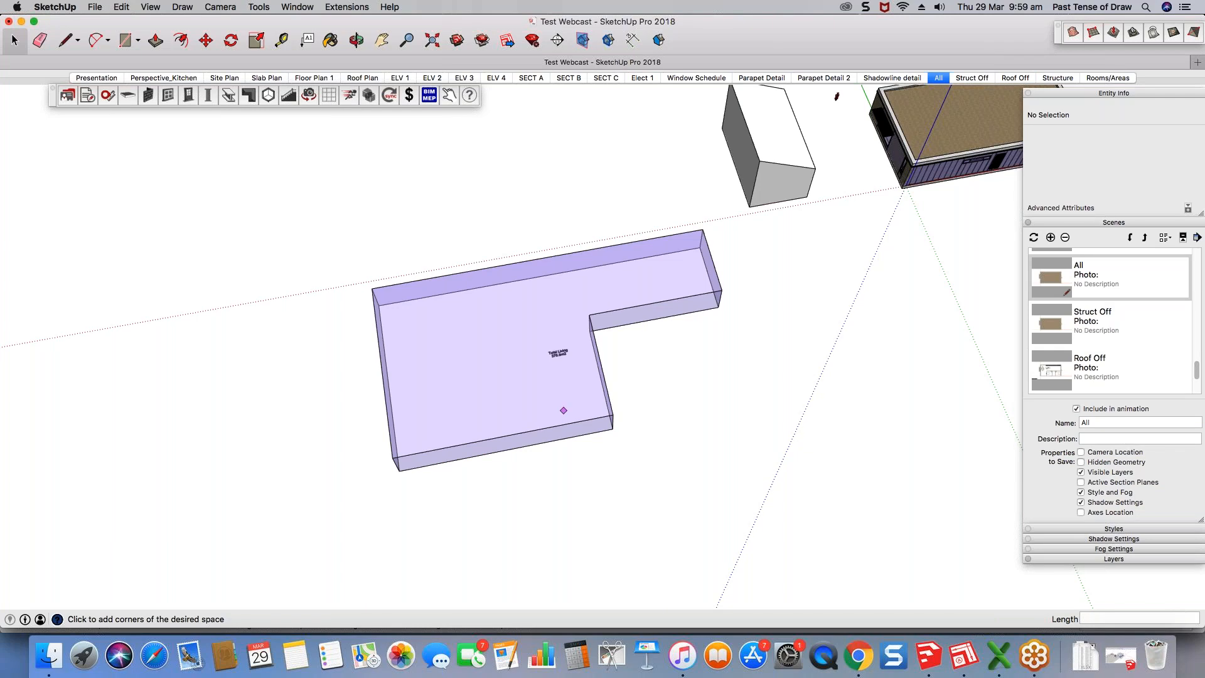
middle_drag(836, 96, 780, 110)
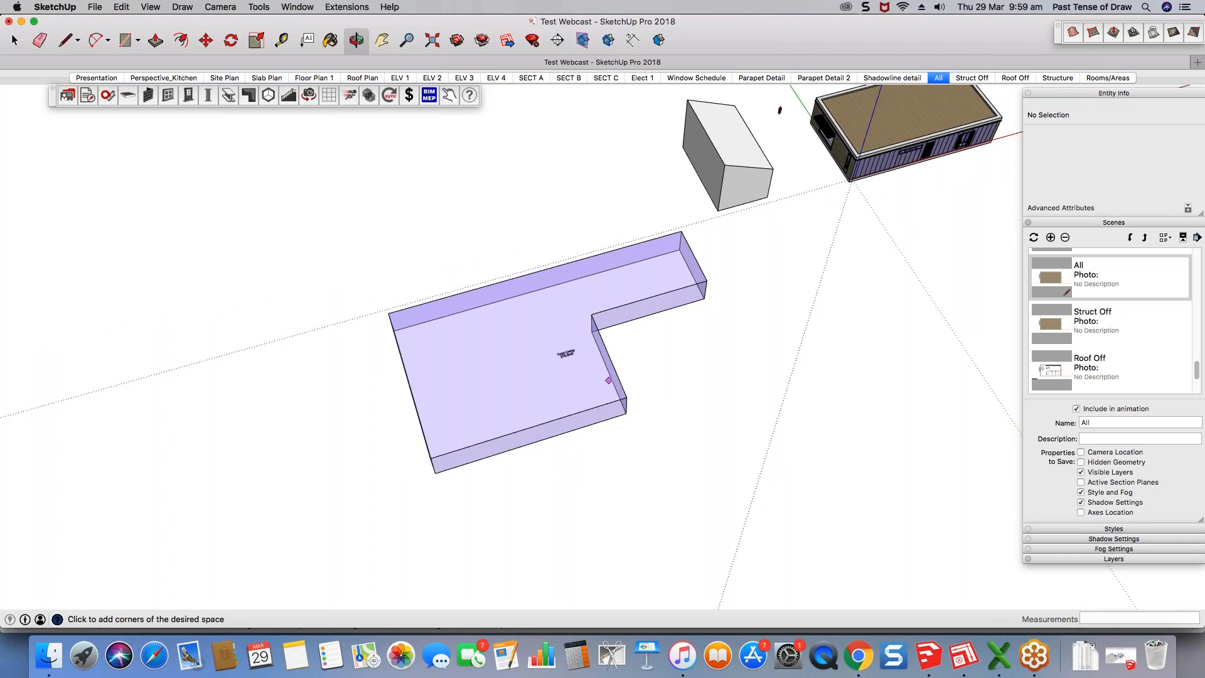
key(space)
scroll(608, 380, up, 10)
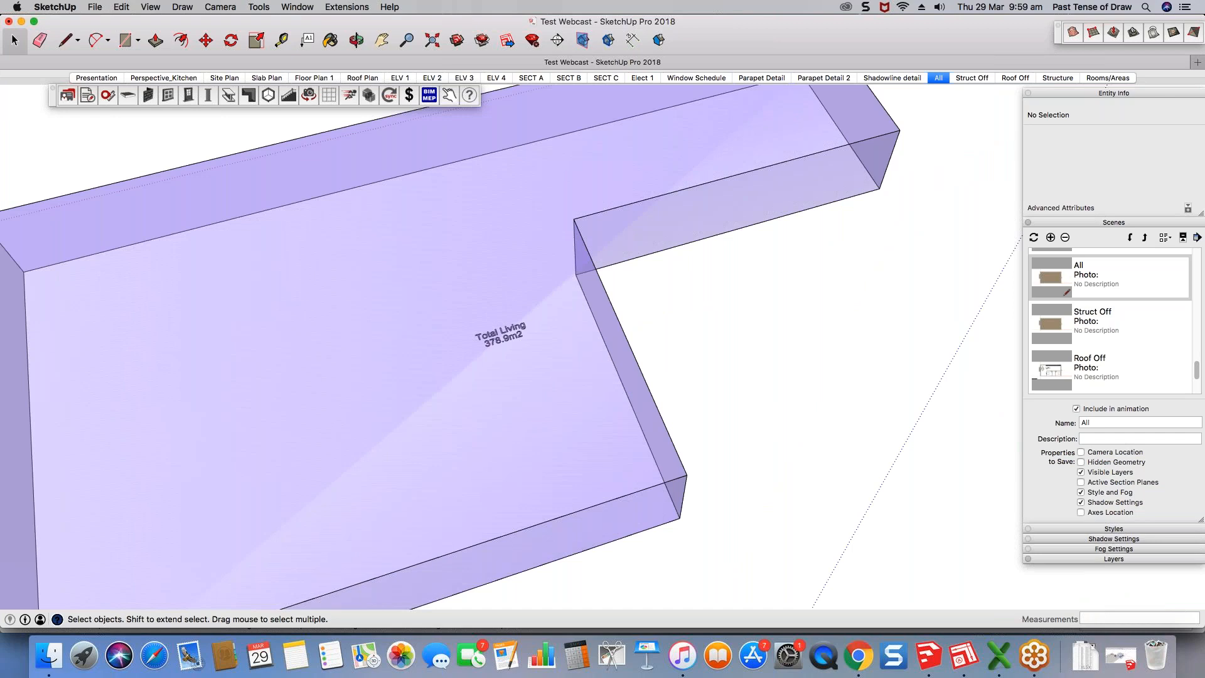
Step: Set the L-shaped volume's void area price to $3500 per m², save the price data and close the price settings
scroll(452, 275, down, 5)
click(452, 275)
click(410, 95)
click(46, 92)
text(3500)
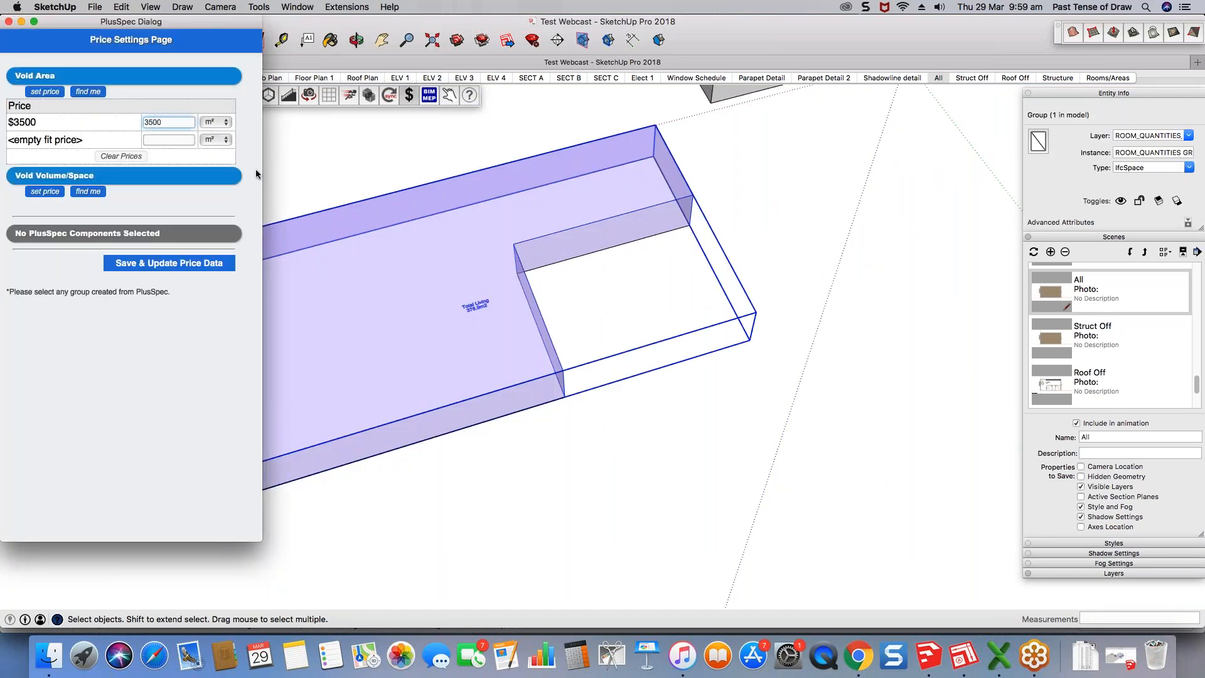
click(45, 91)
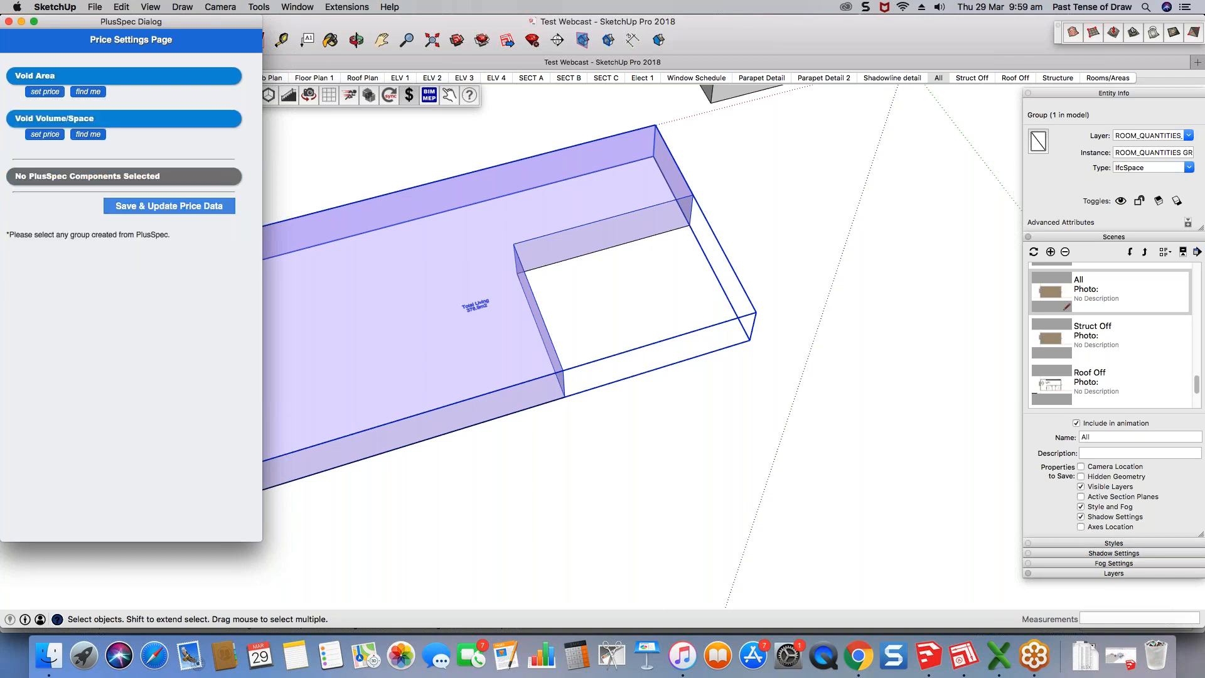
click(169, 206)
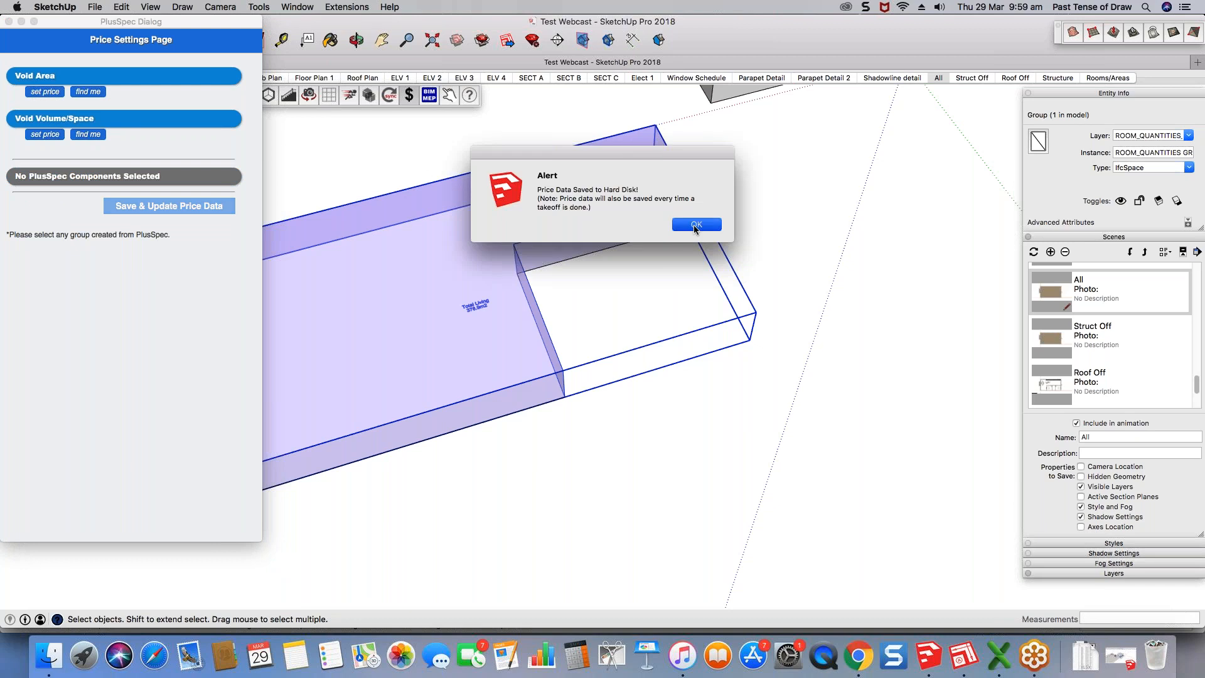
click(668, 216)
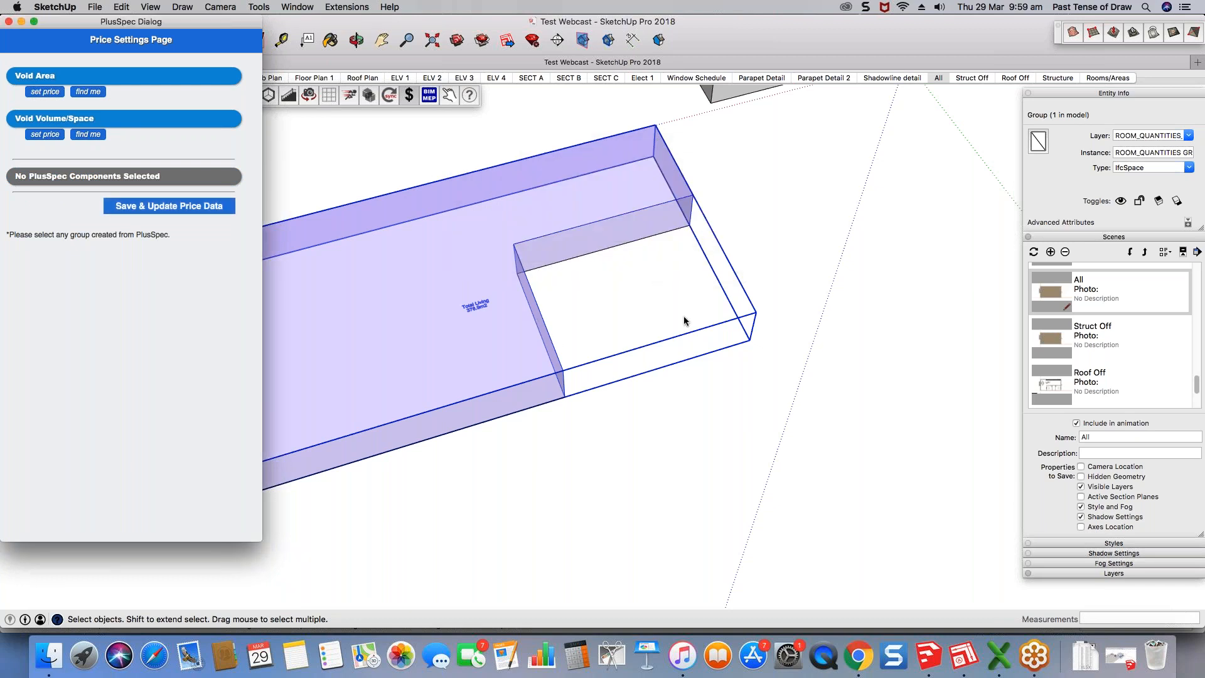
scroll(684, 321, down, 3)
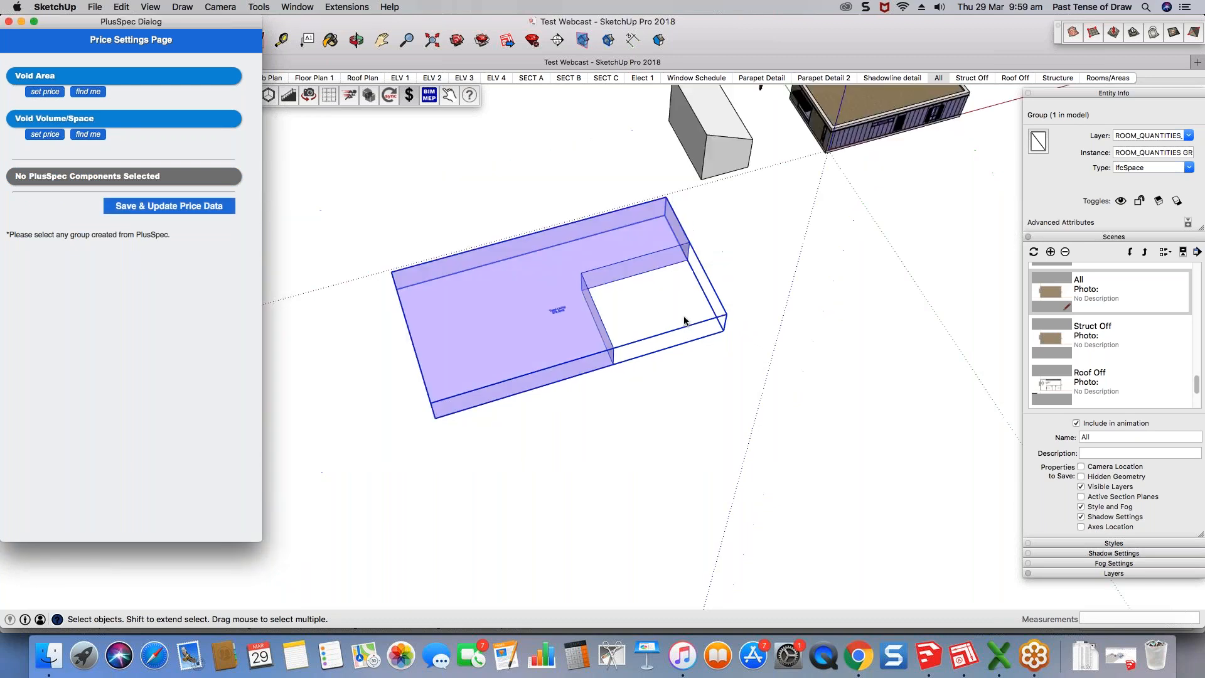
scroll(684, 321, down, 3)
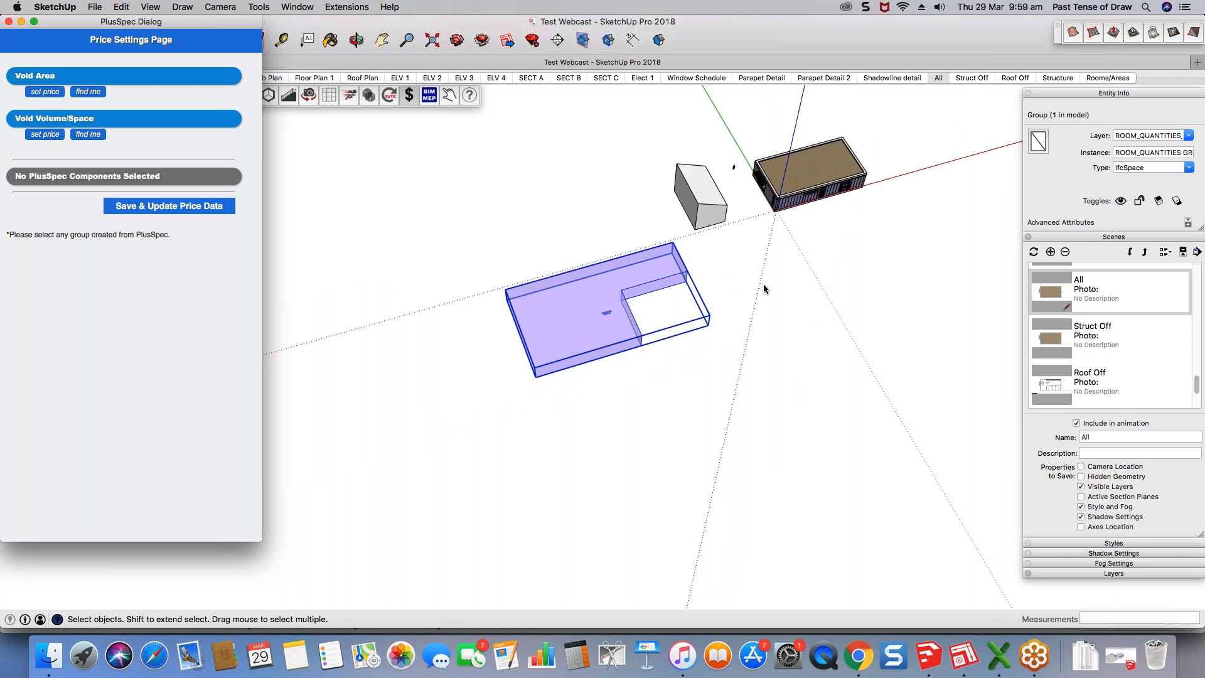
scroll(764, 285, up, 3)
click(9, 21)
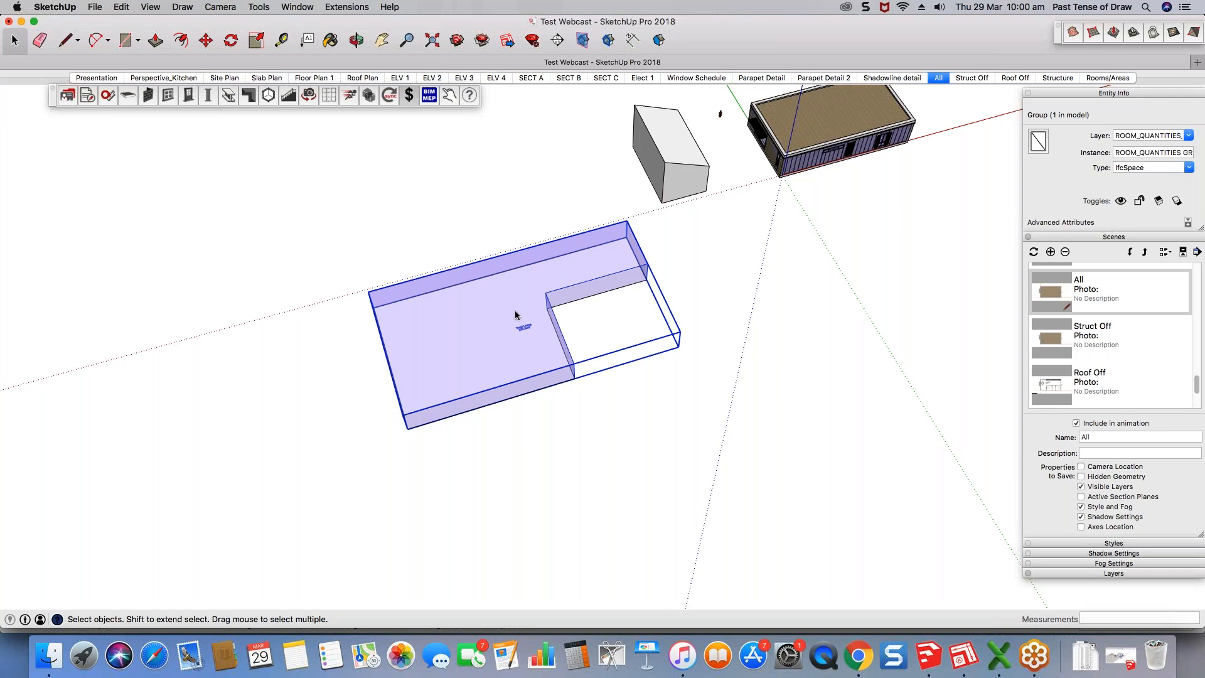
scroll(515, 310, up, 2)
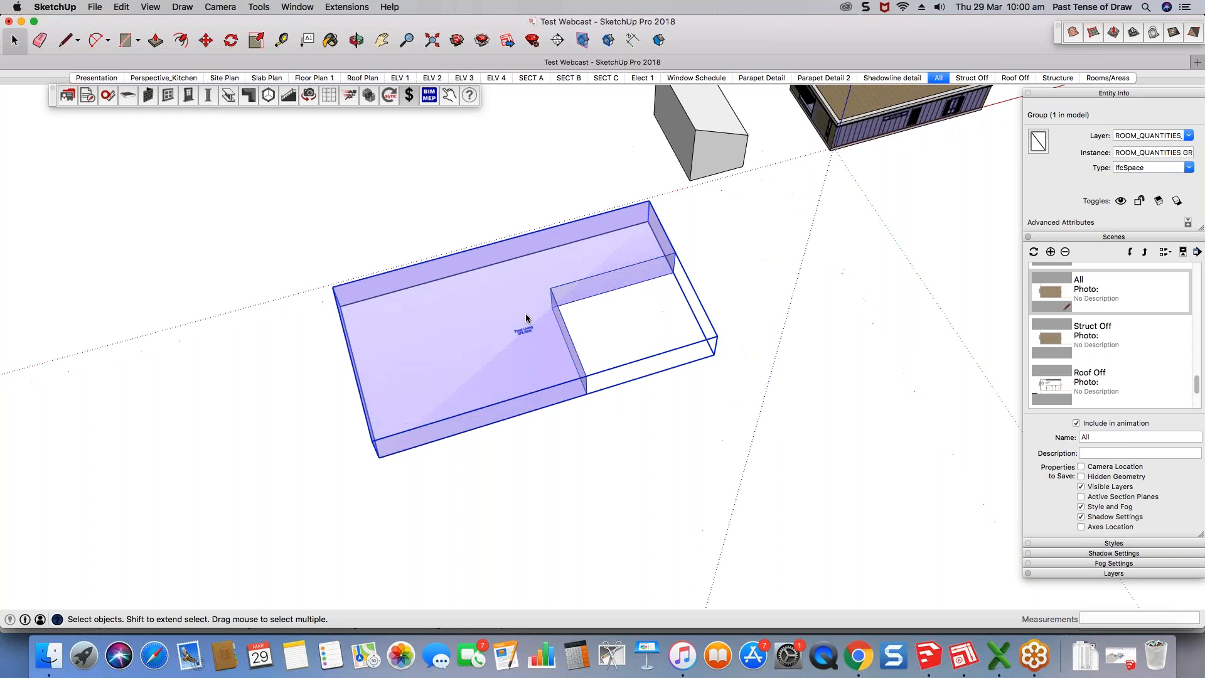
scroll(526, 318, up, 2)
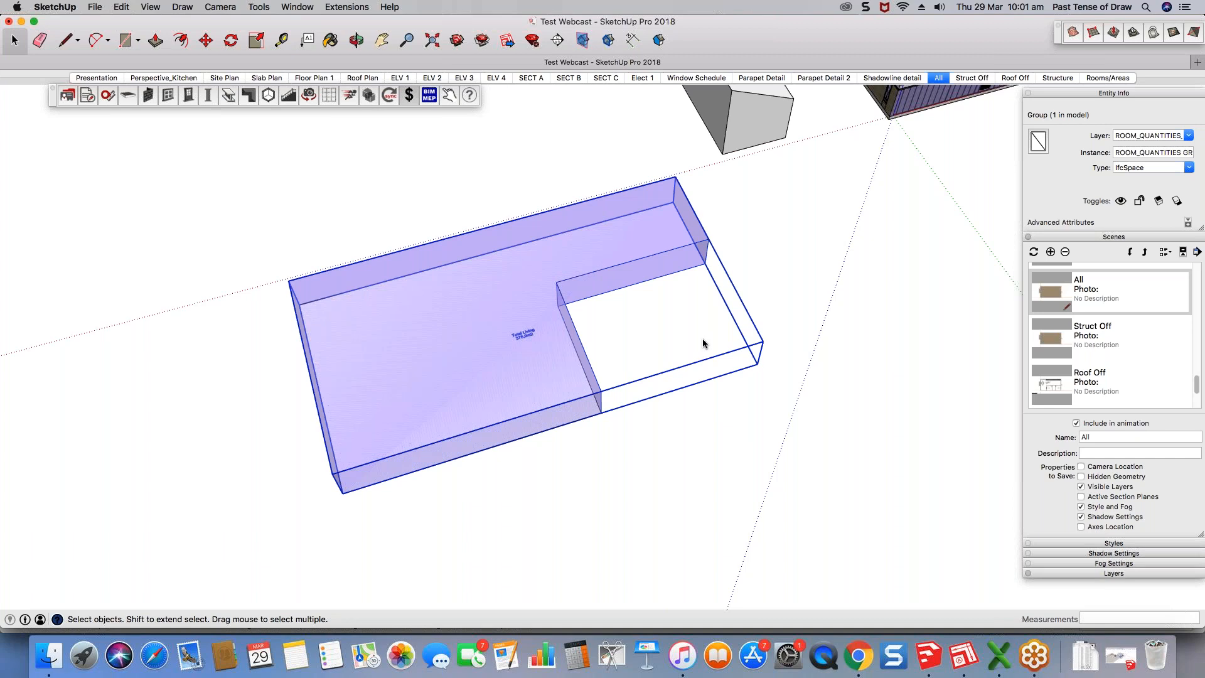
scroll(702, 338, down, 3)
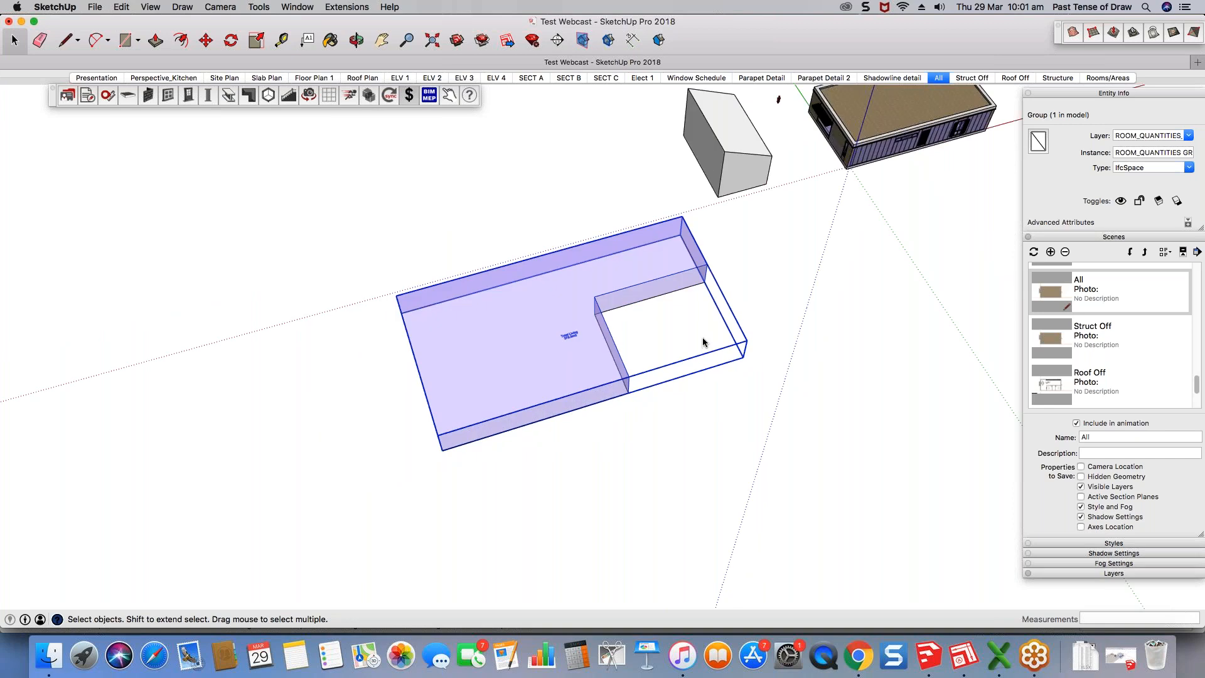
Step: Draw a hexagon with sides about 7300 mm on the open ground near the L-shaped volume
click(278, 415)
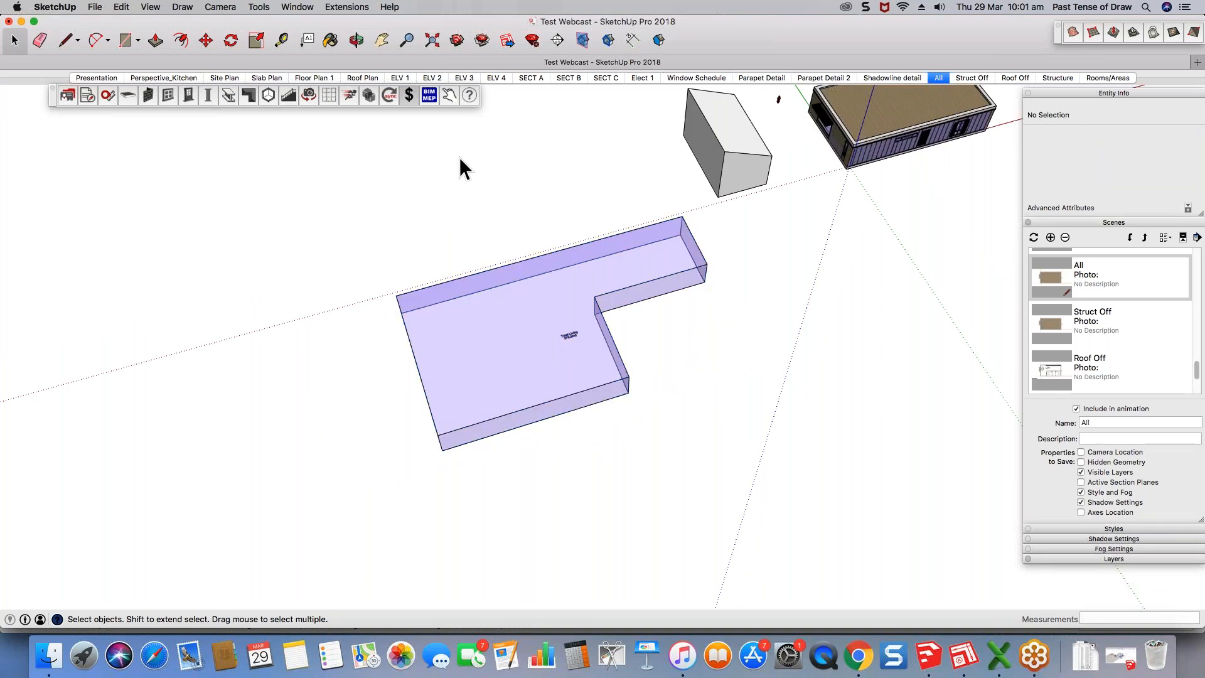
scroll(460, 167, down, 1)
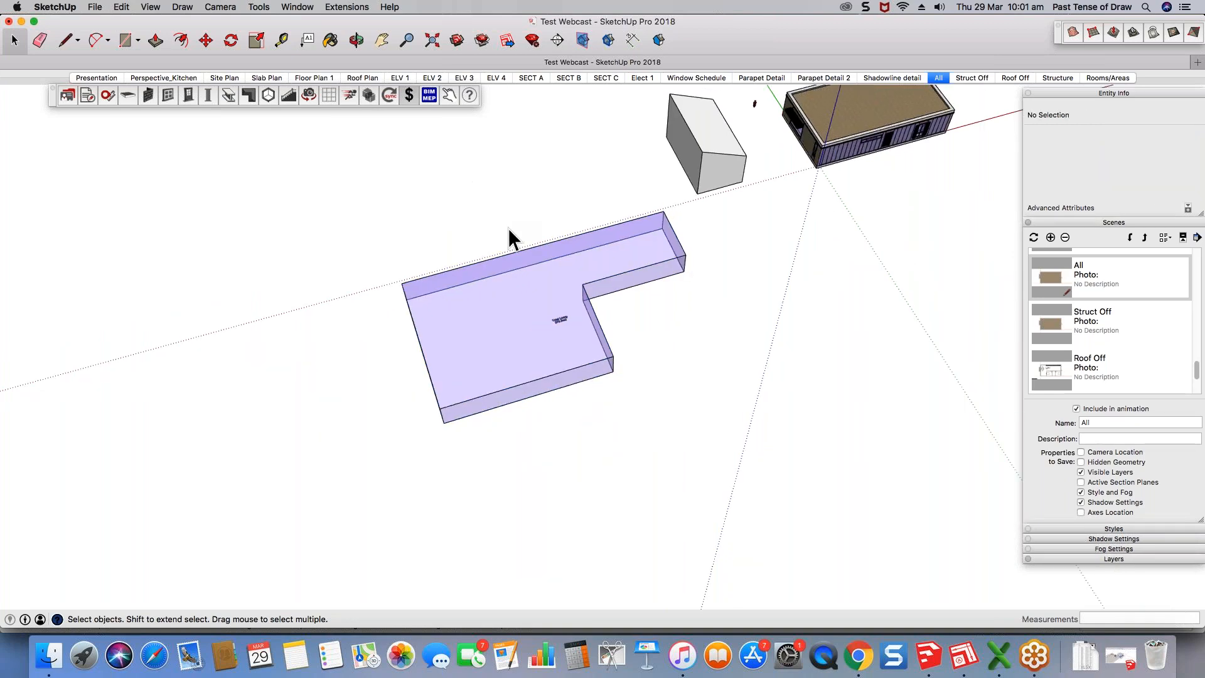
scroll(512, 236, down, 2)
click(138, 41)
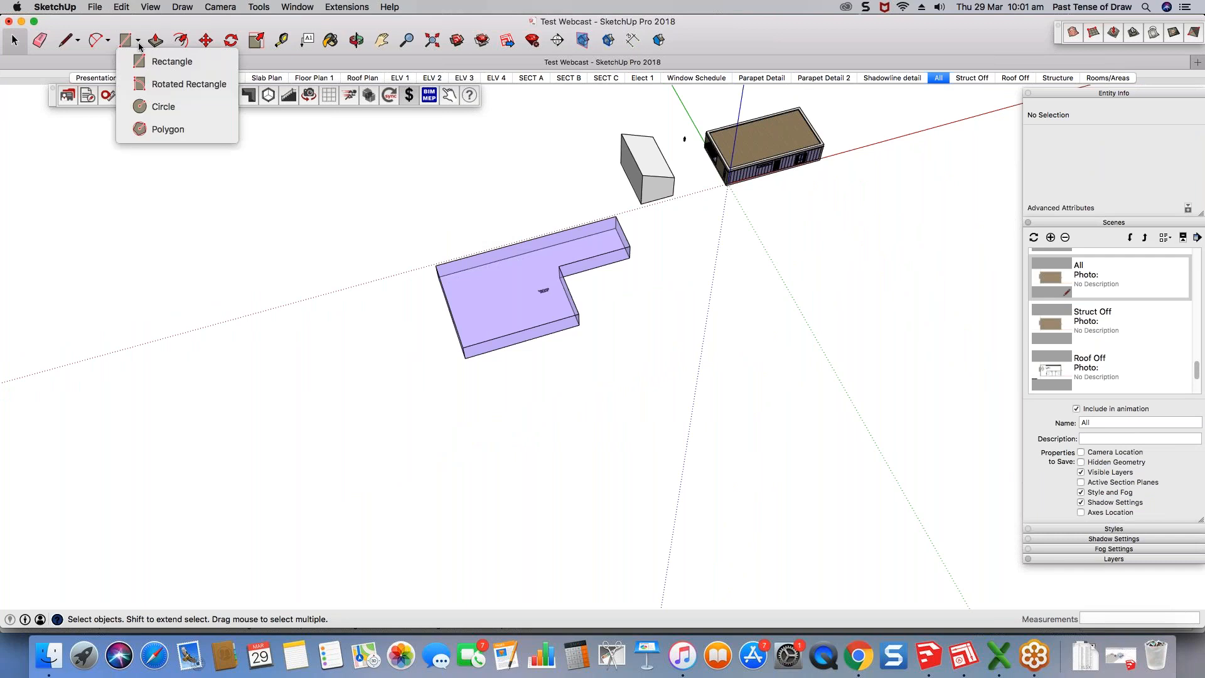
key(Up)
key(Escape)
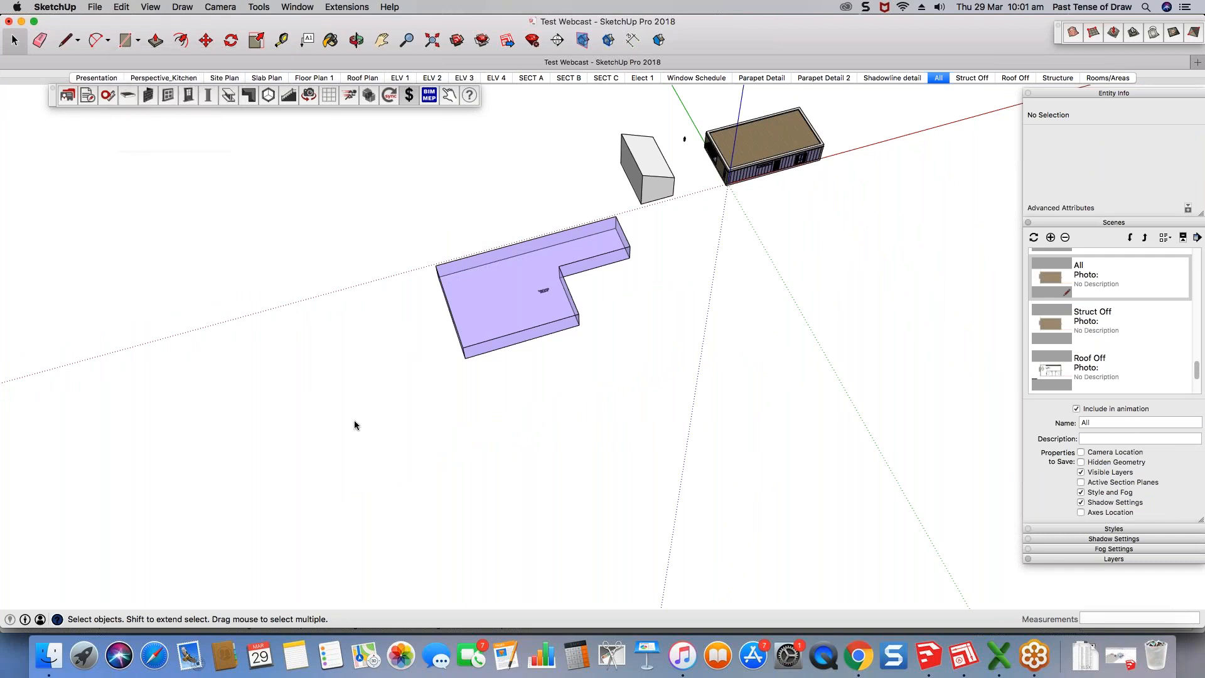
click(327, 431)
click(376, 415)
key(space)
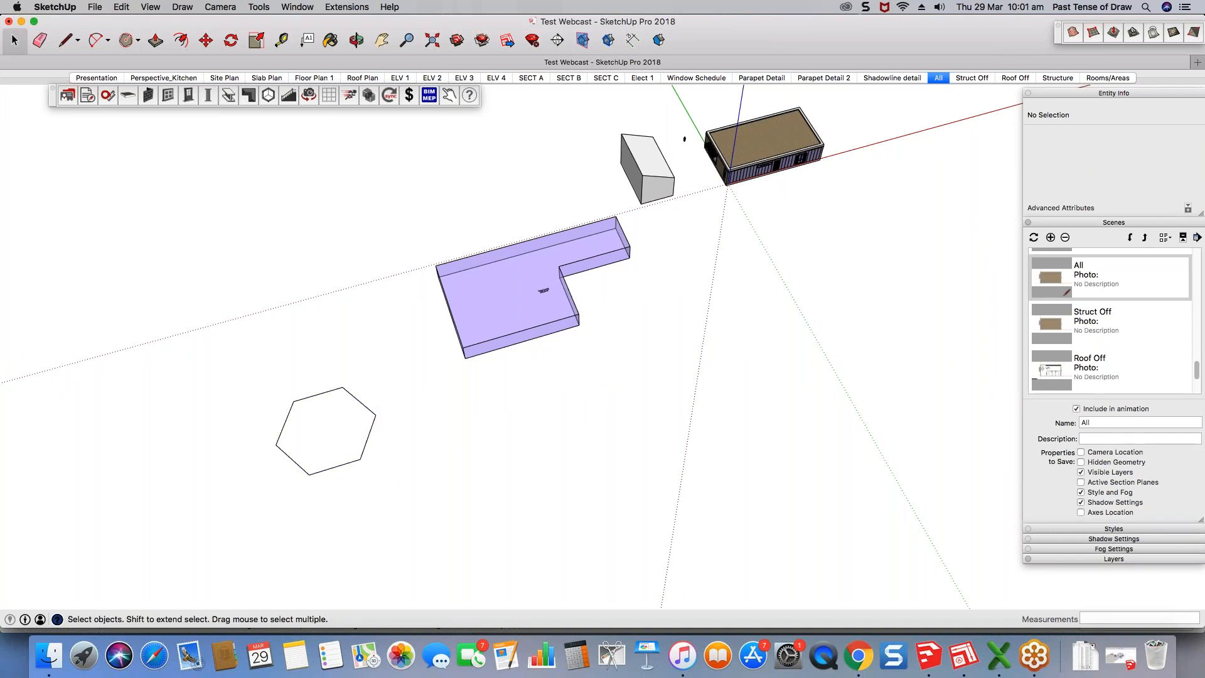
Step: Create a second Total Living volume with the Room Quantities Tool by tracing the hexagon's corners
scroll(295, 523, up, 5)
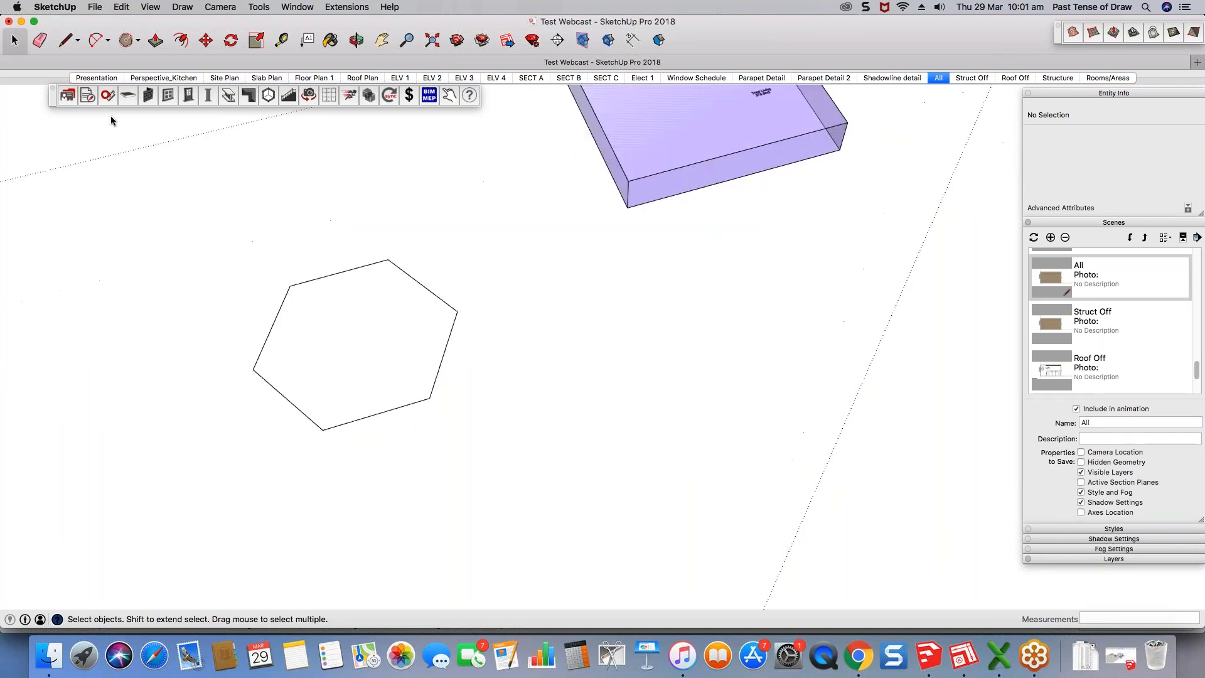
click(268, 95)
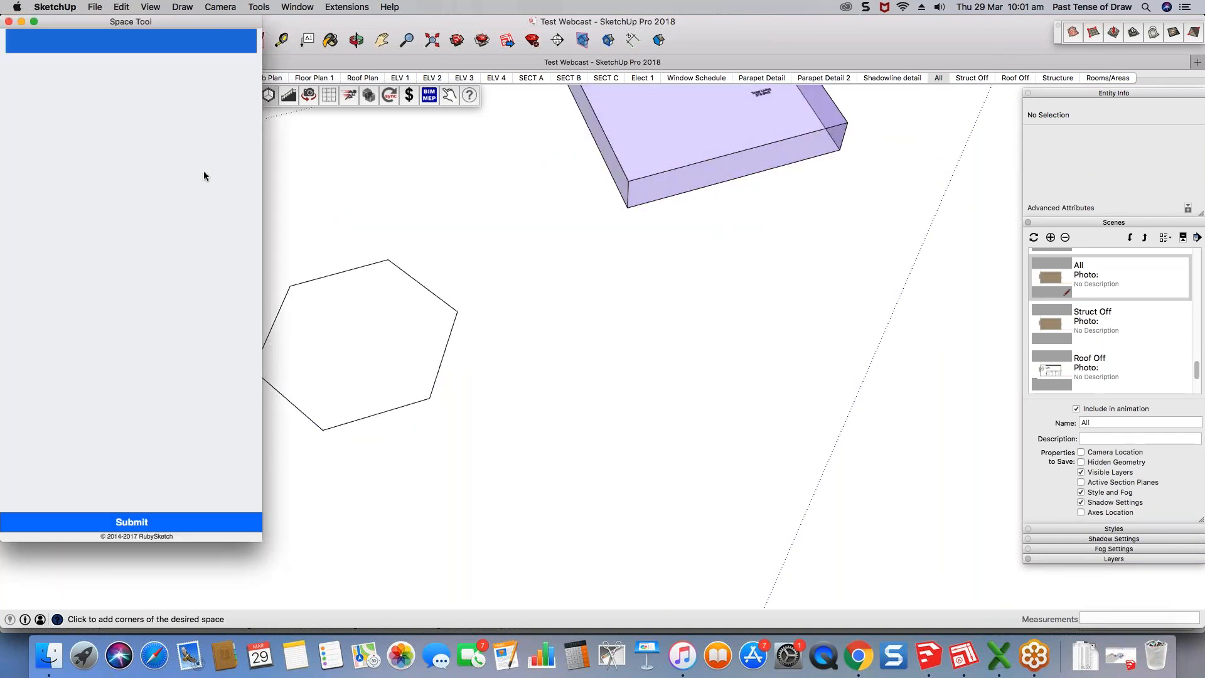
click(132, 521)
click(388, 260)
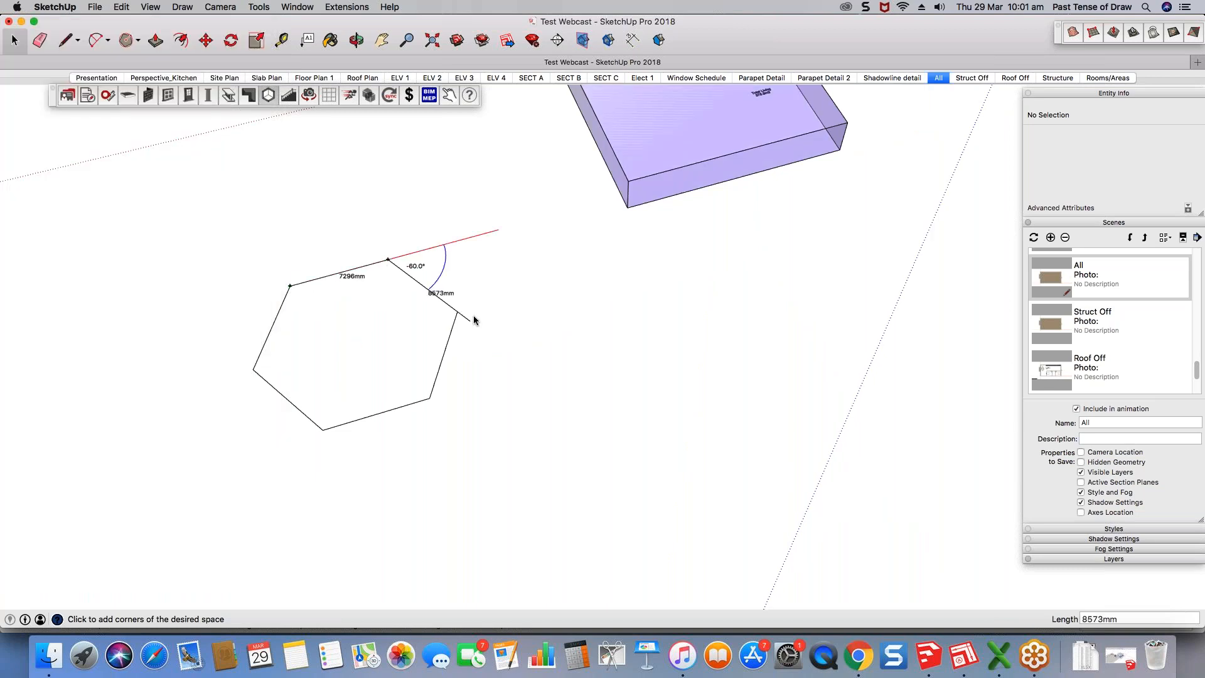
click(457, 311)
click(429, 398)
click(323, 430)
click(254, 370)
click(297, 285)
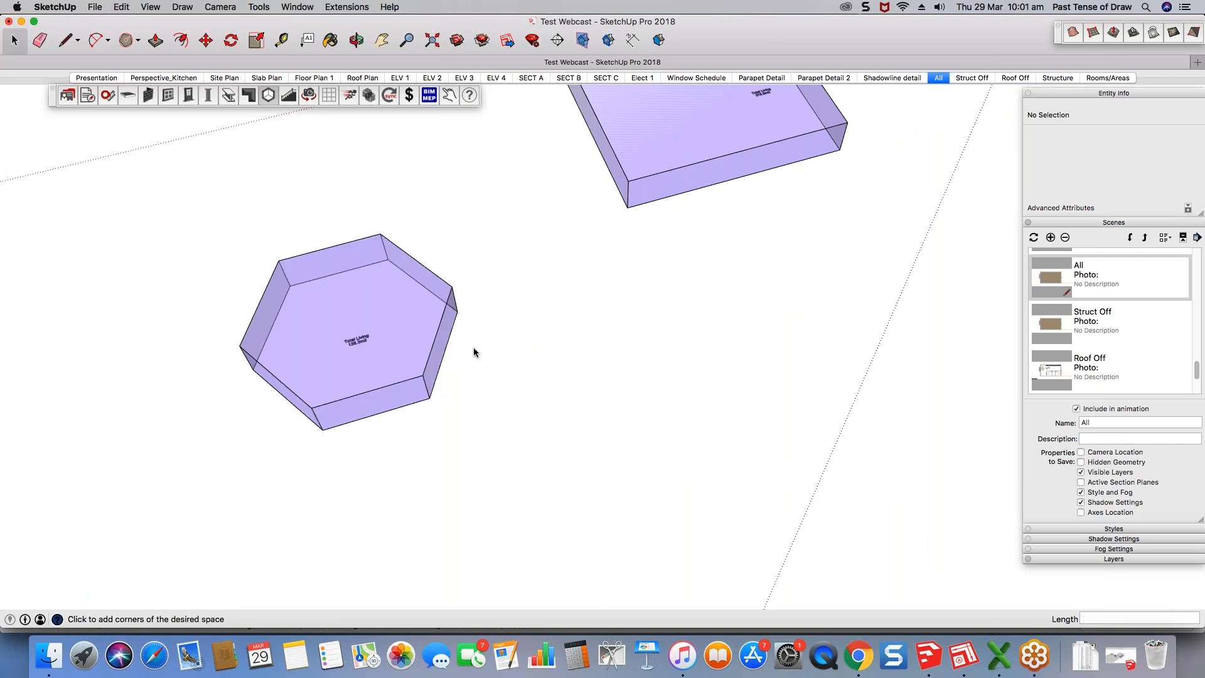
Step: Create a third Total Living volume by tracing a closed, irregular ten-corner outline with sides about 4 to 29 m long beside the L-shaped volume
scroll(475, 353, down, 4)
middle_drag(475, 353, 439, 355)
click(488, 339)
click(538, 281)
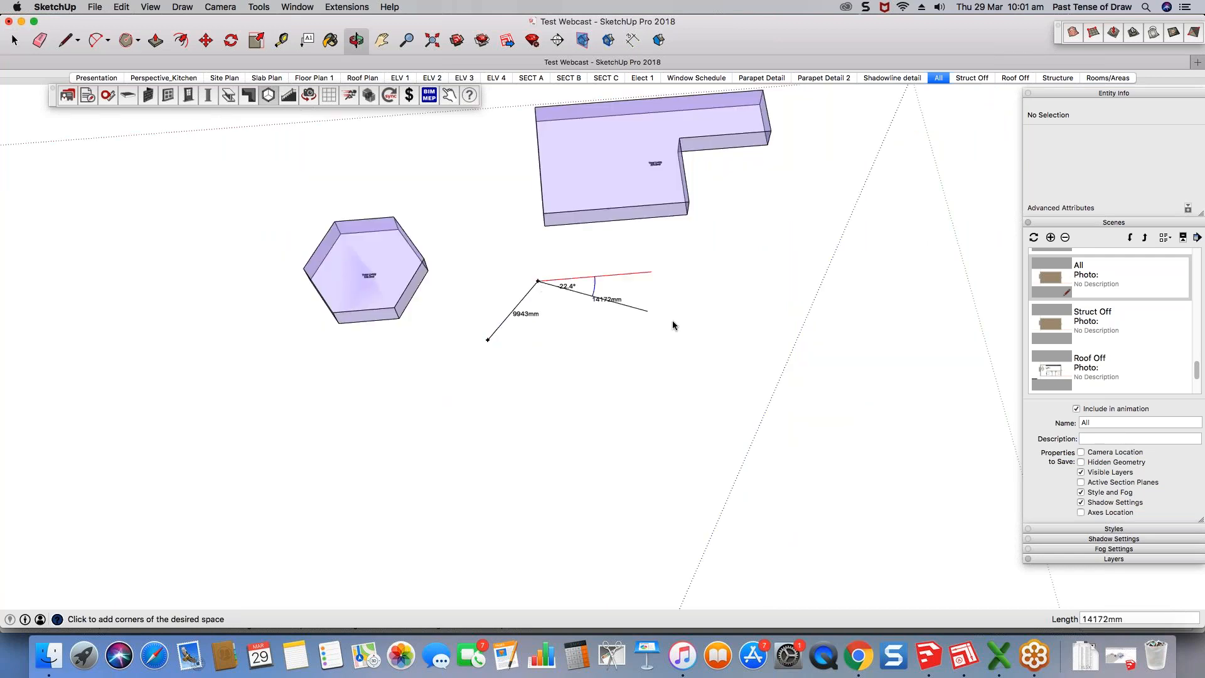
click(647, 311)
click(680, 308)
click(611, 256)
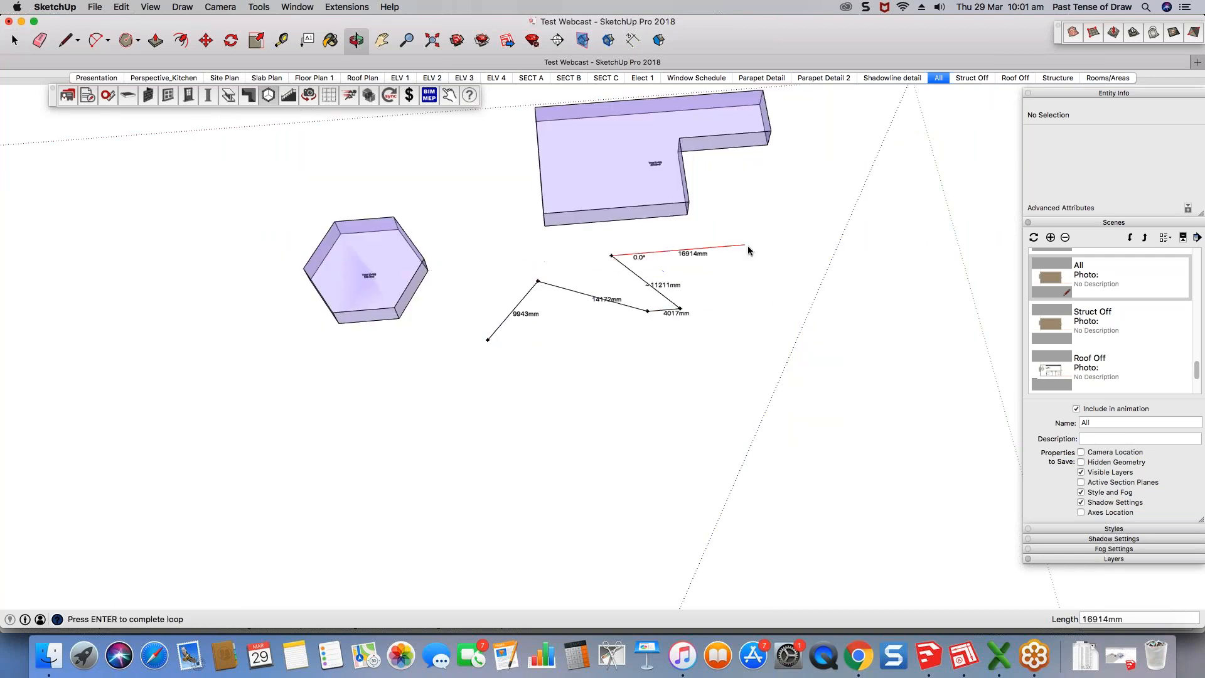
click(747, 244)
click(700, 459)
click(546, 438)
click(606, 362)
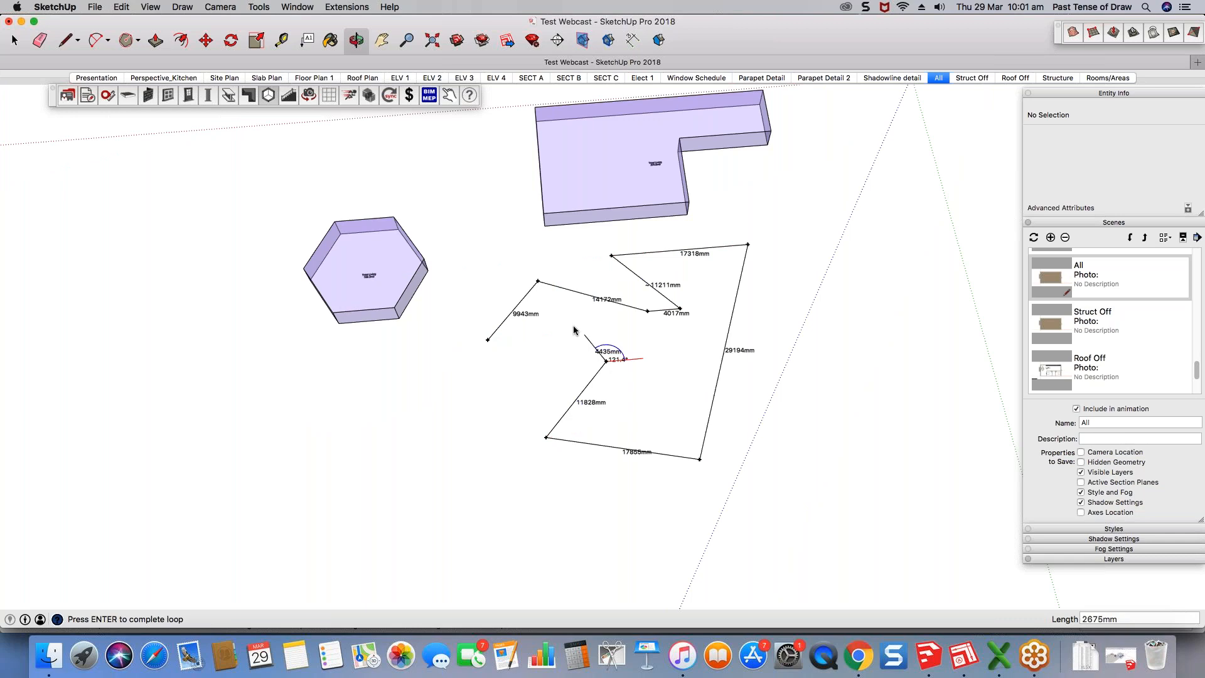
click(570, 324)
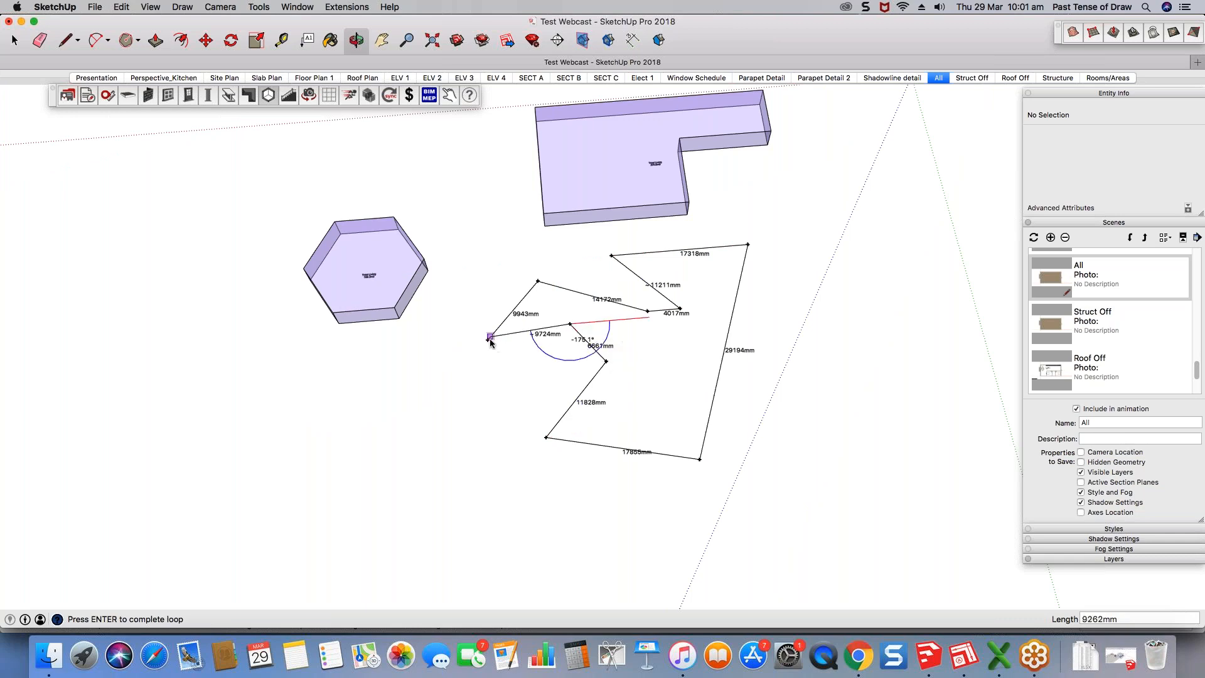
click(490, 340)
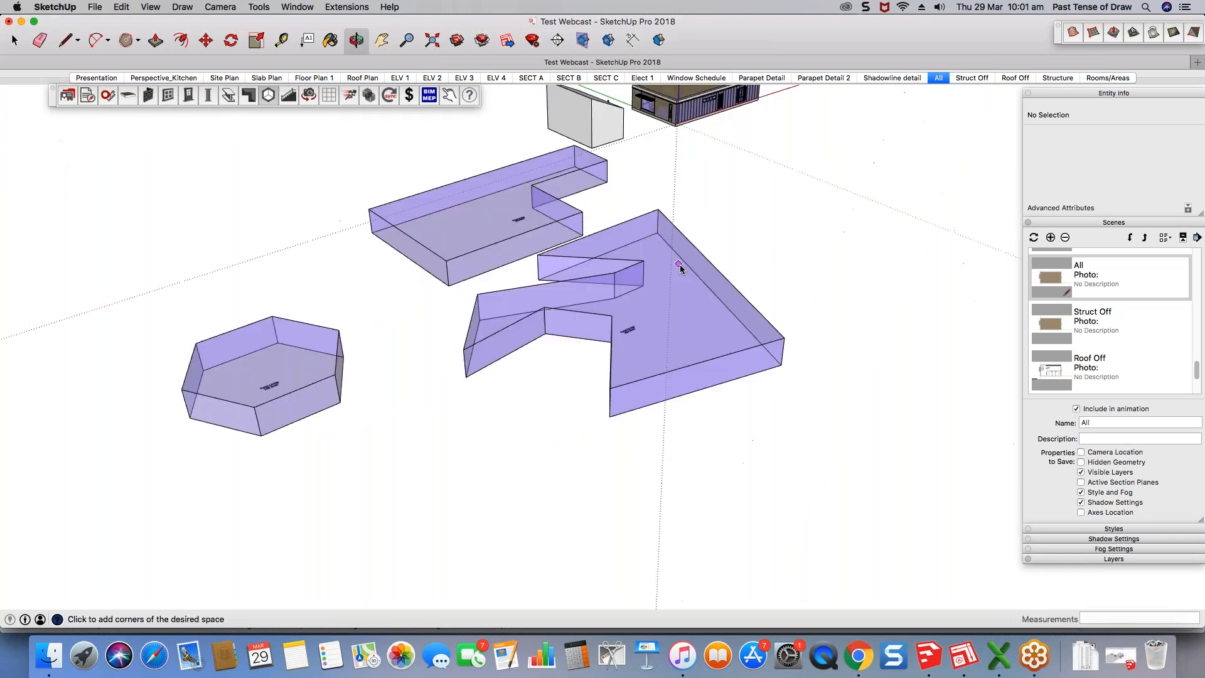
scroll(680, 265, up, 3)
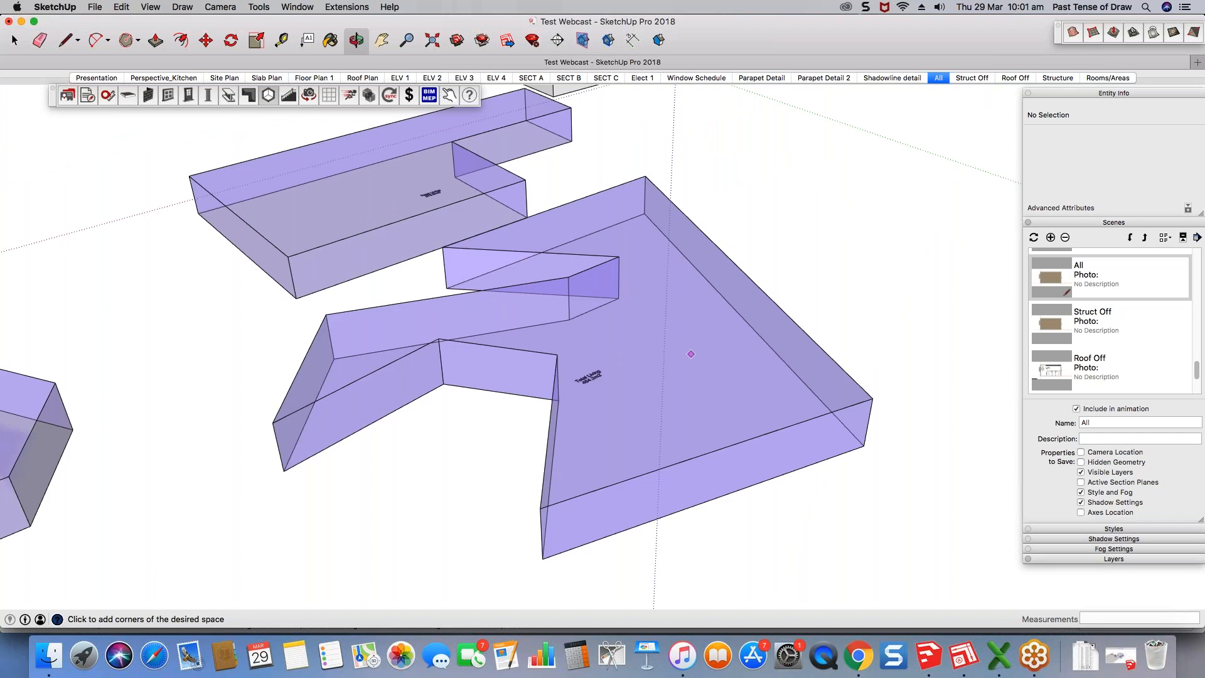
middle_drag(691, 354, 565, 256)
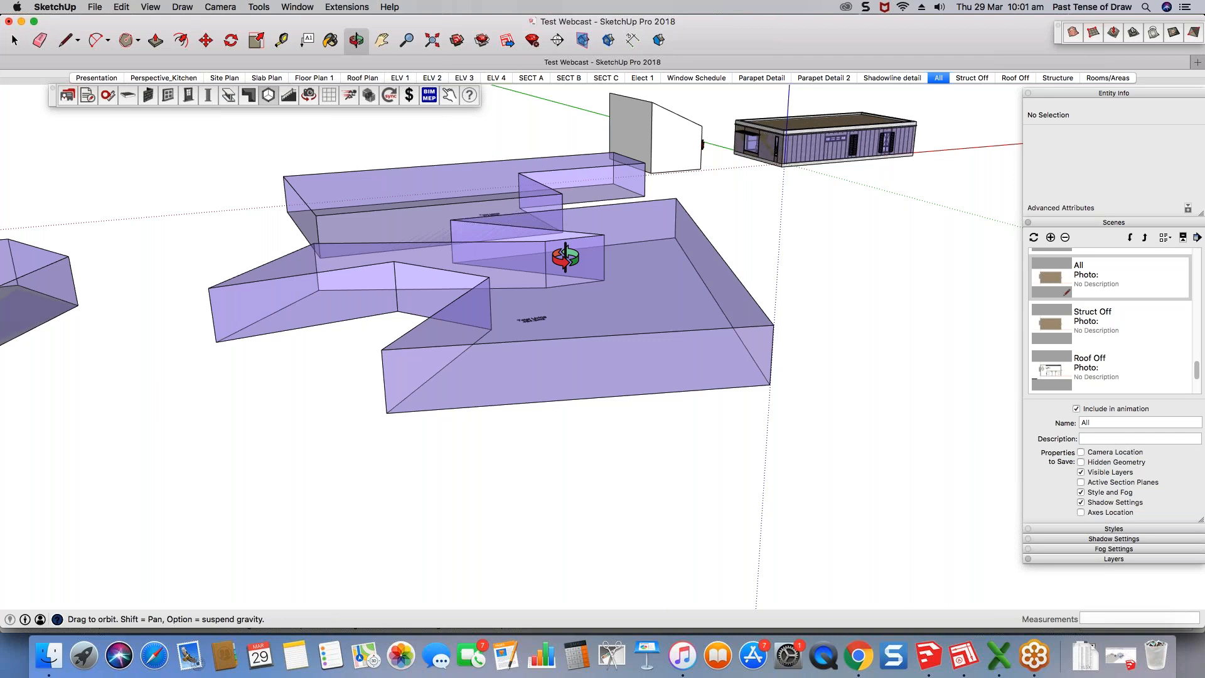
middle_drag(565, 256, 512, 405)
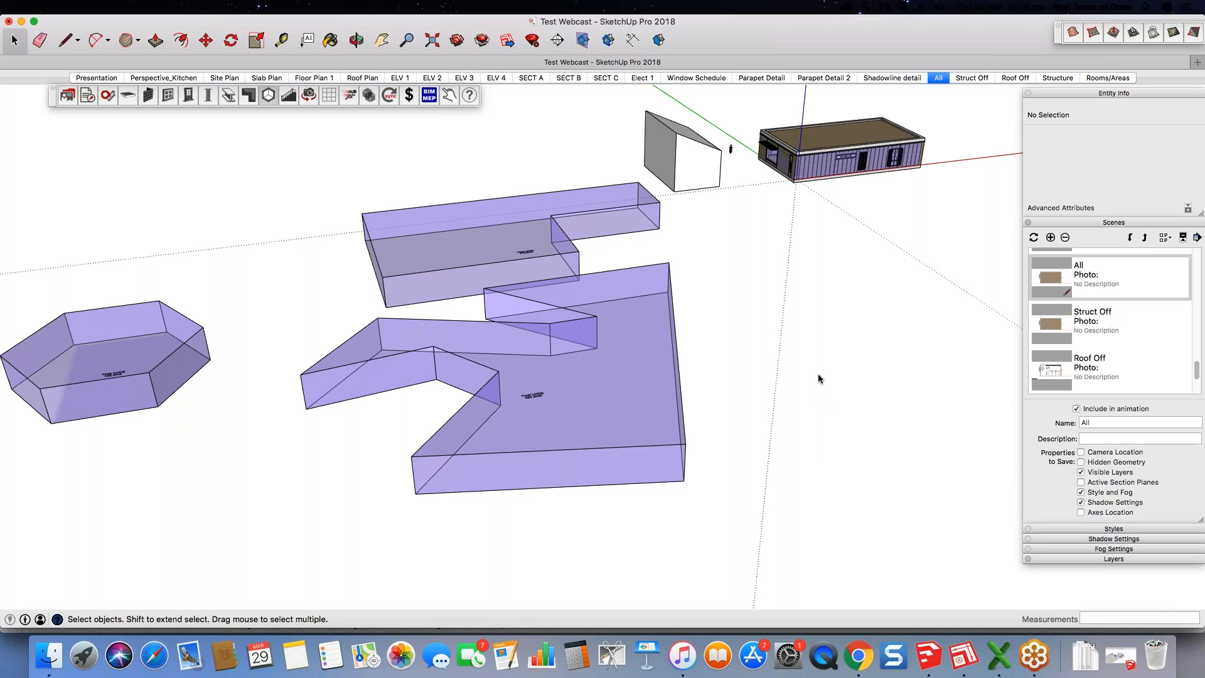
Step: Switch to the webcast presentation in LayOut and show its closing OUTRO page
key(super+Tab)
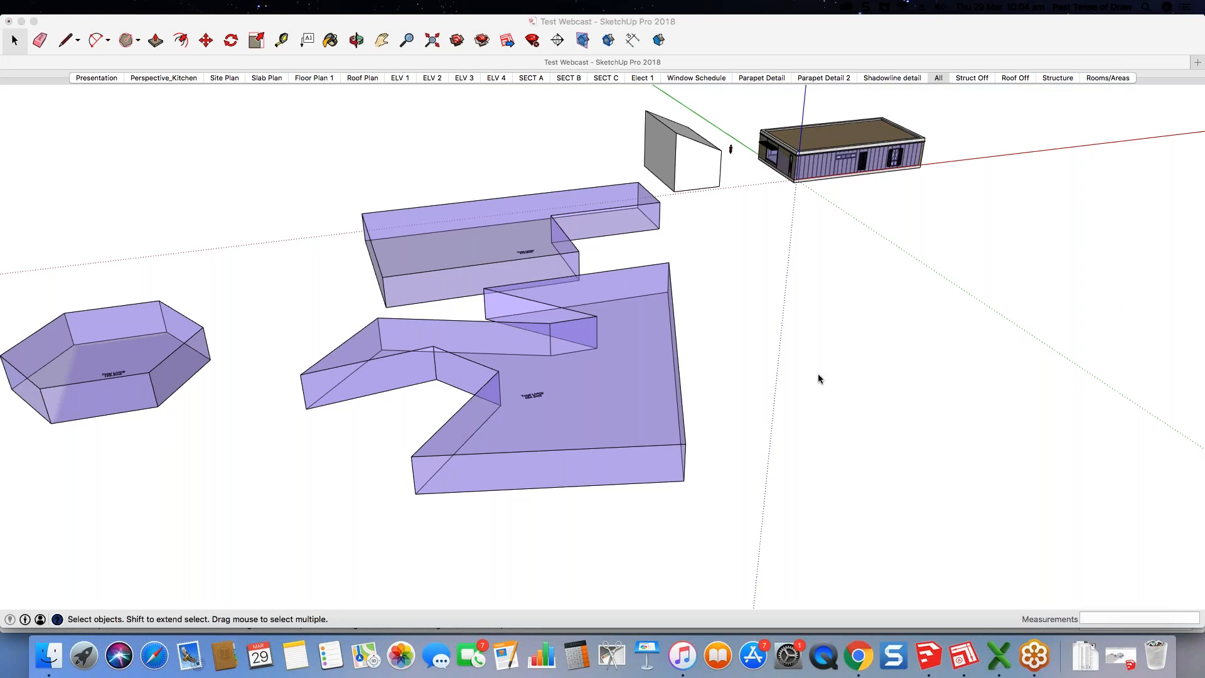
click(963, 659)
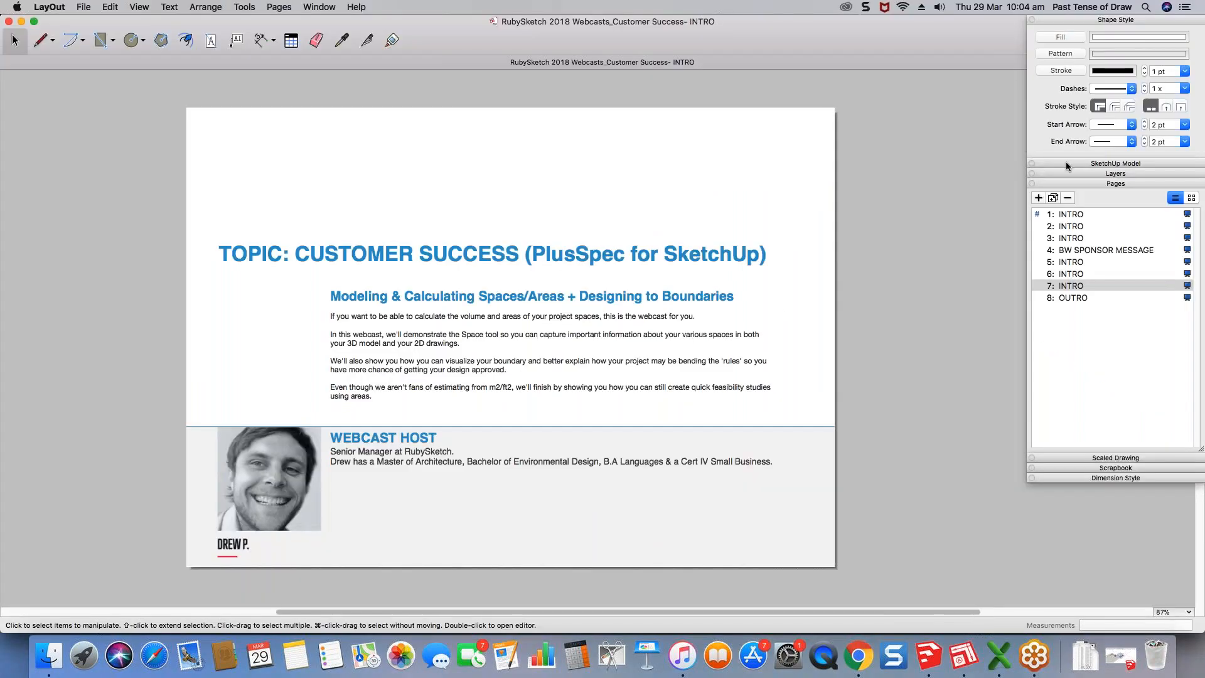
click(901, 113)
key(Page_Down)
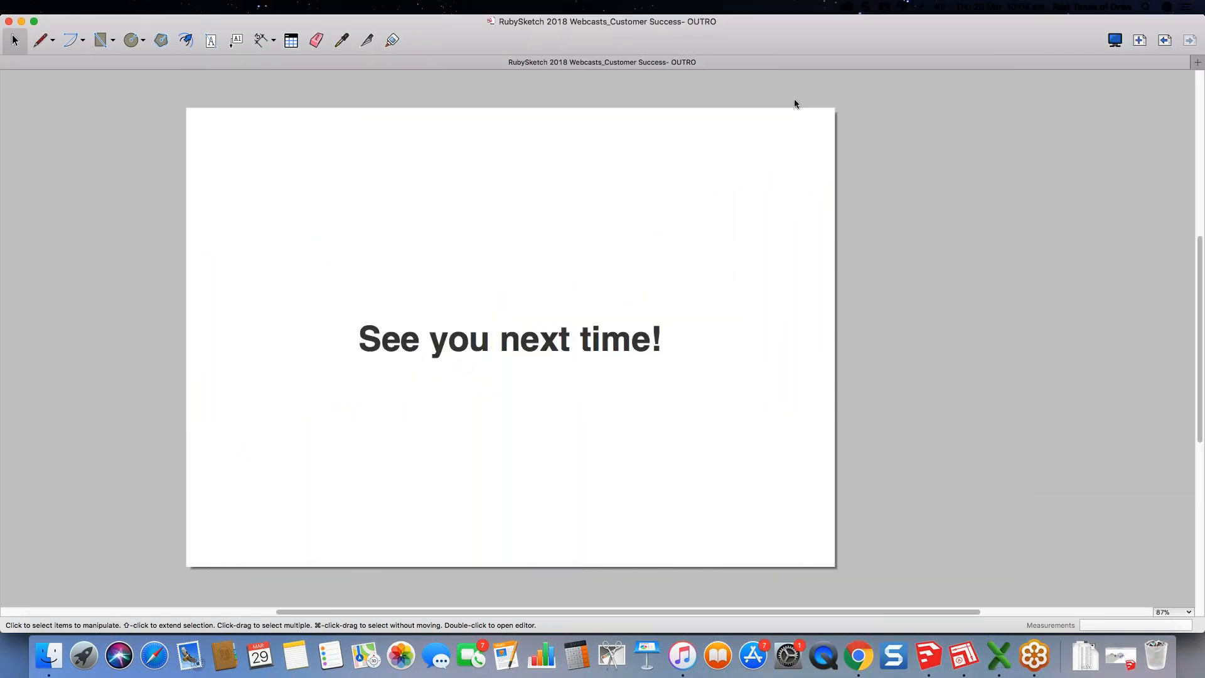